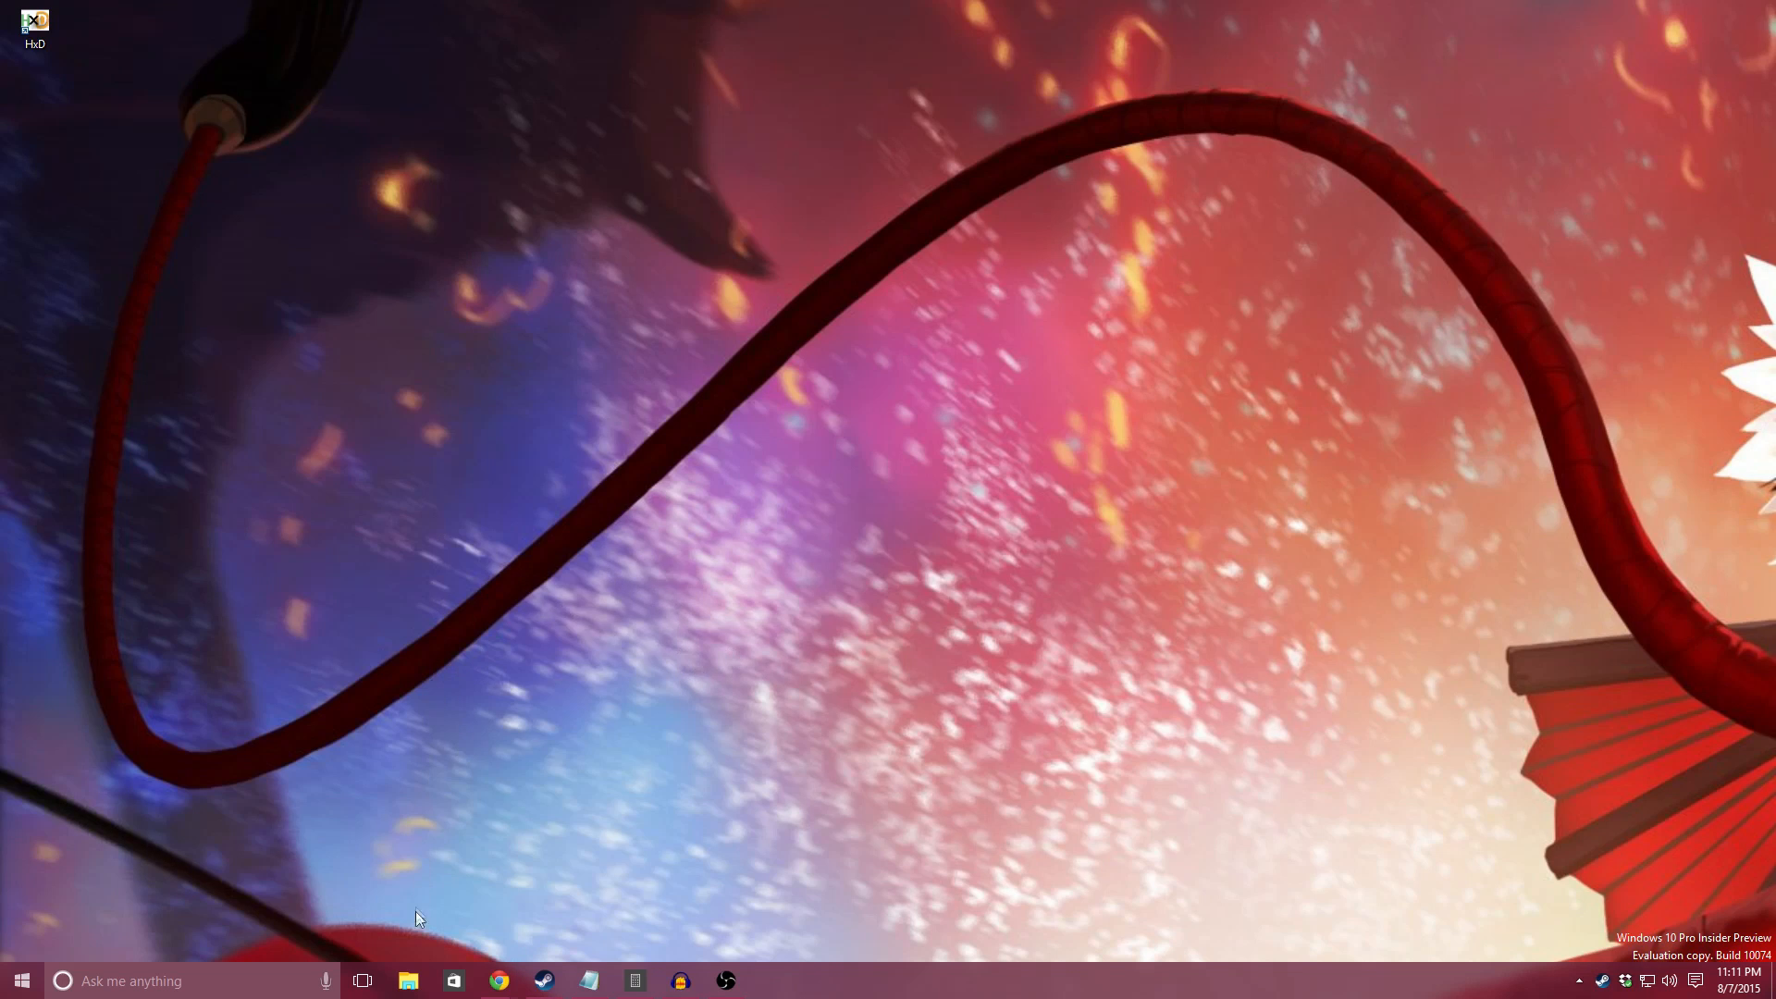
# Step: Open the pac folder inside the WWE 2K15 game directory in File Explorer
pyautogui.click(404, 985)
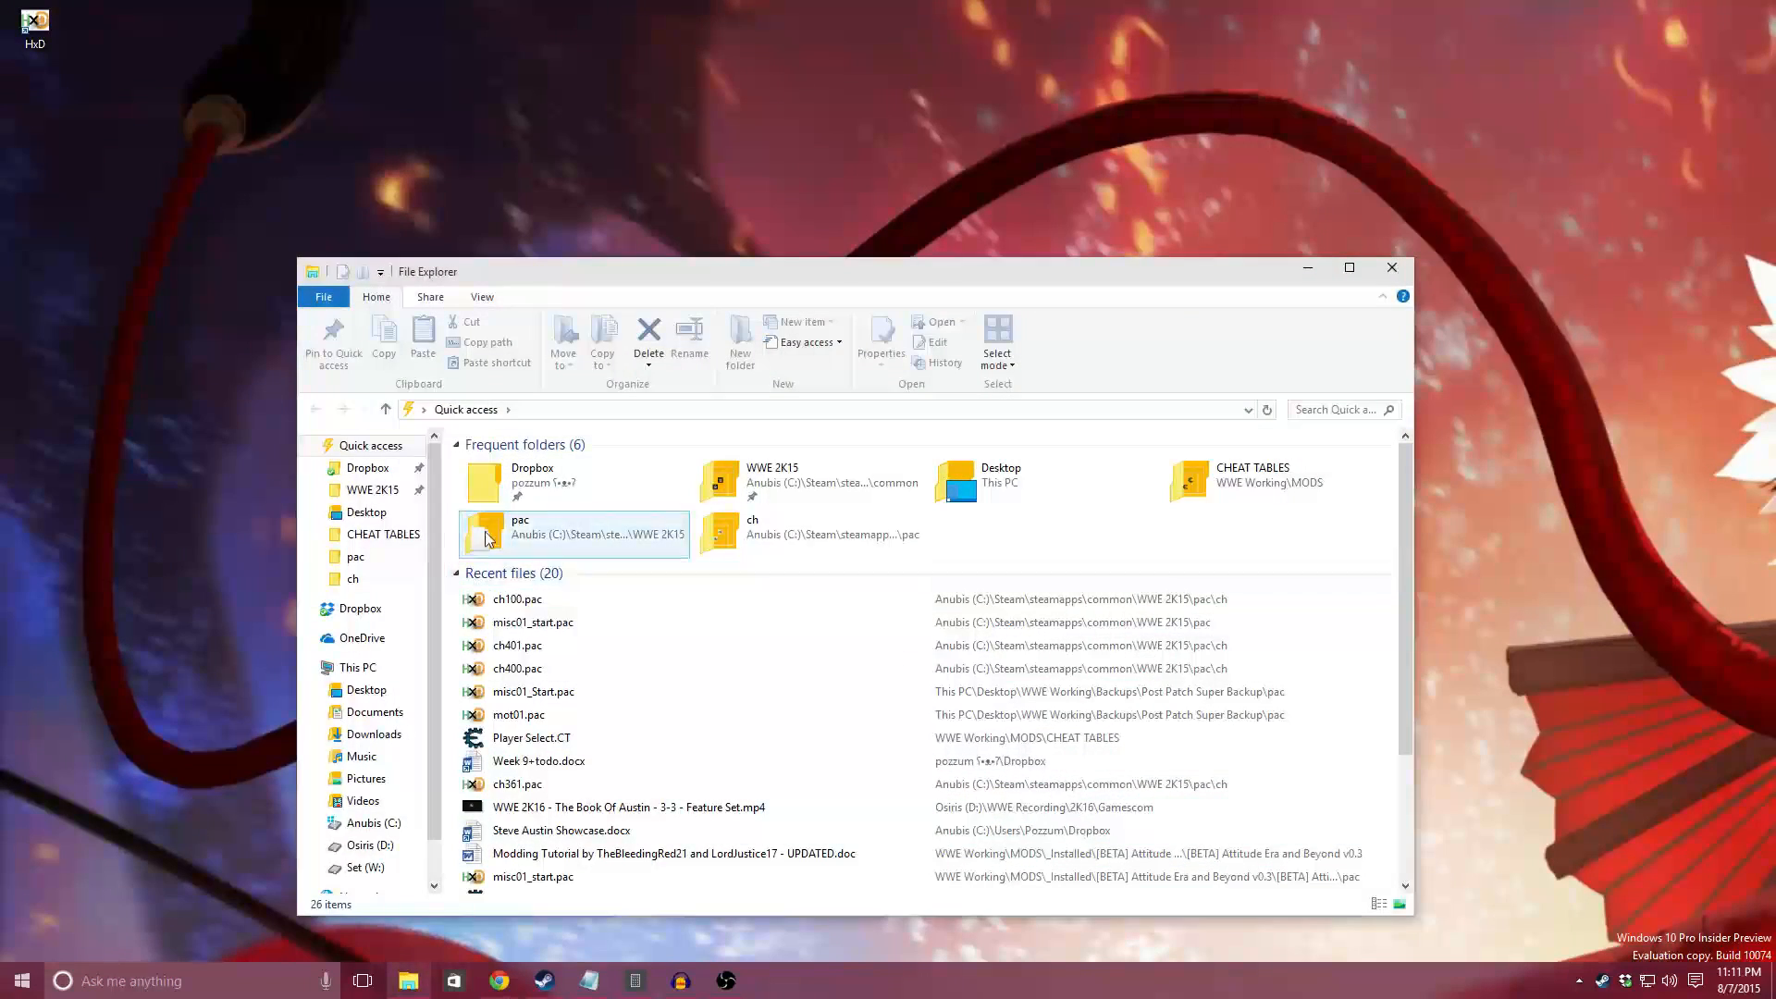
pyautogui.click(383, 496)
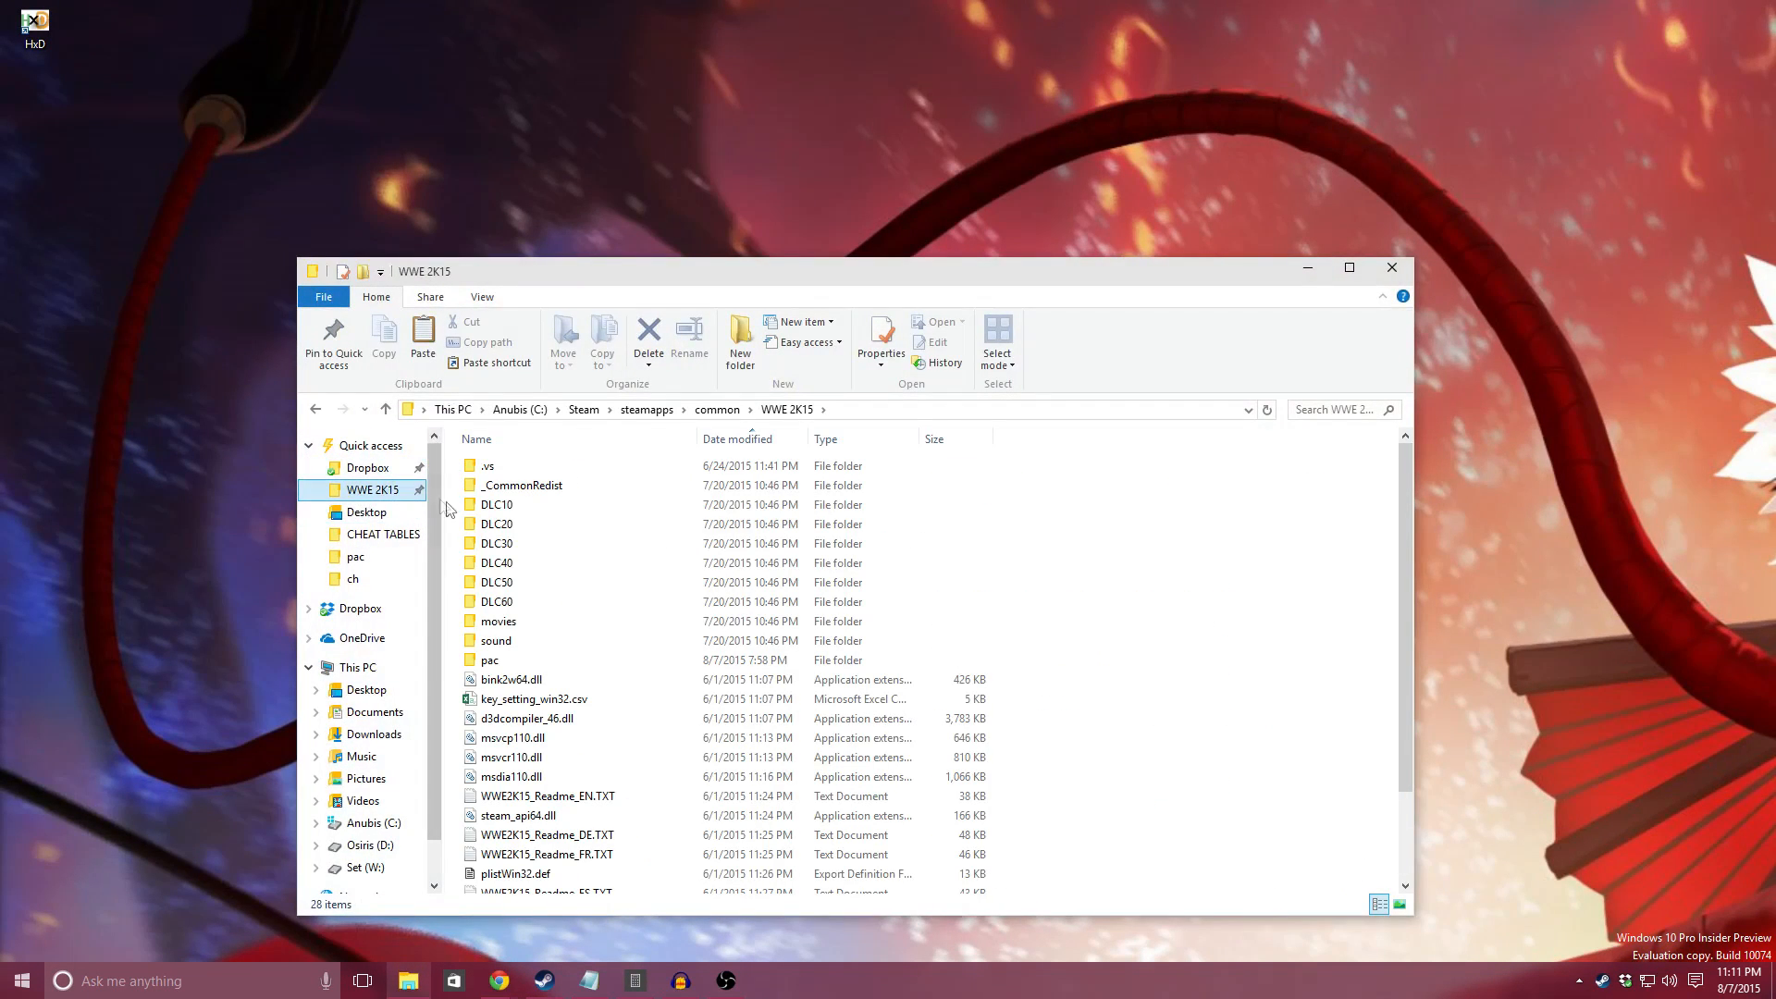
pyautogui.click(874, 608)
pyautogui.scroll(-1, 575, 596)
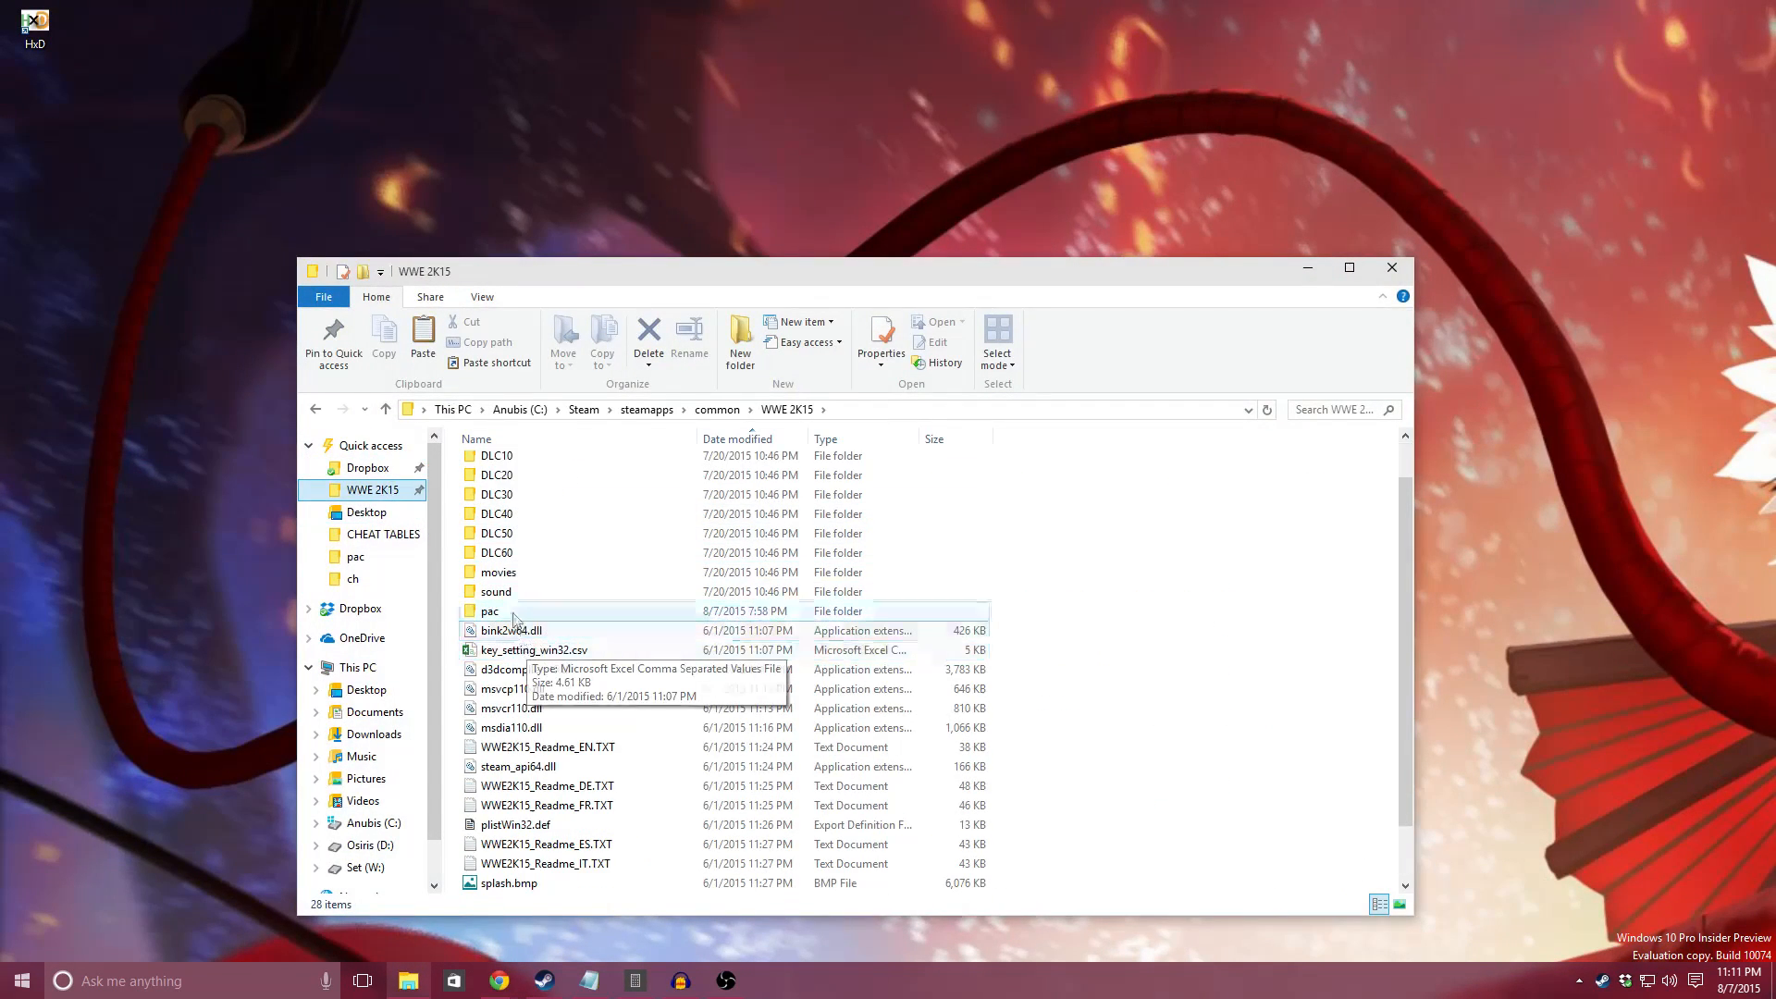
pyautogui.click(541, 613)
pyautogui.scroll(-1, 540, 673)
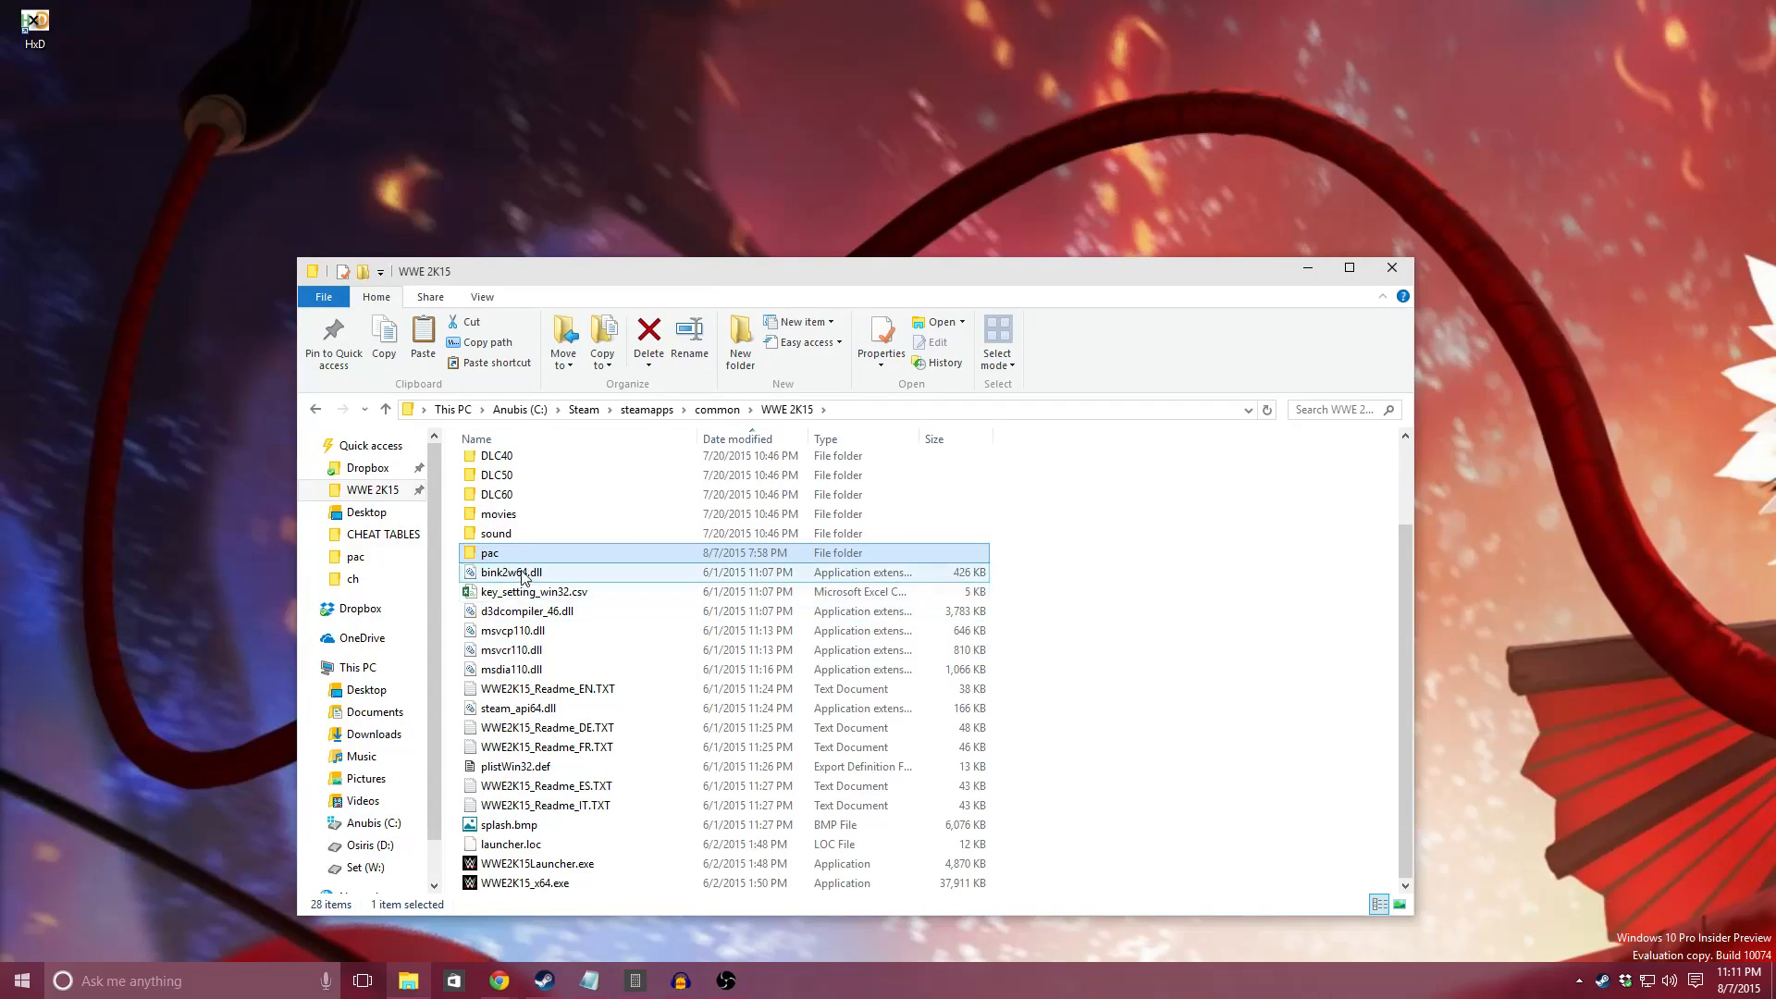
pyautogui.doubleClick(520, 558)
pyautogui.scroll(-8, 585, 563)
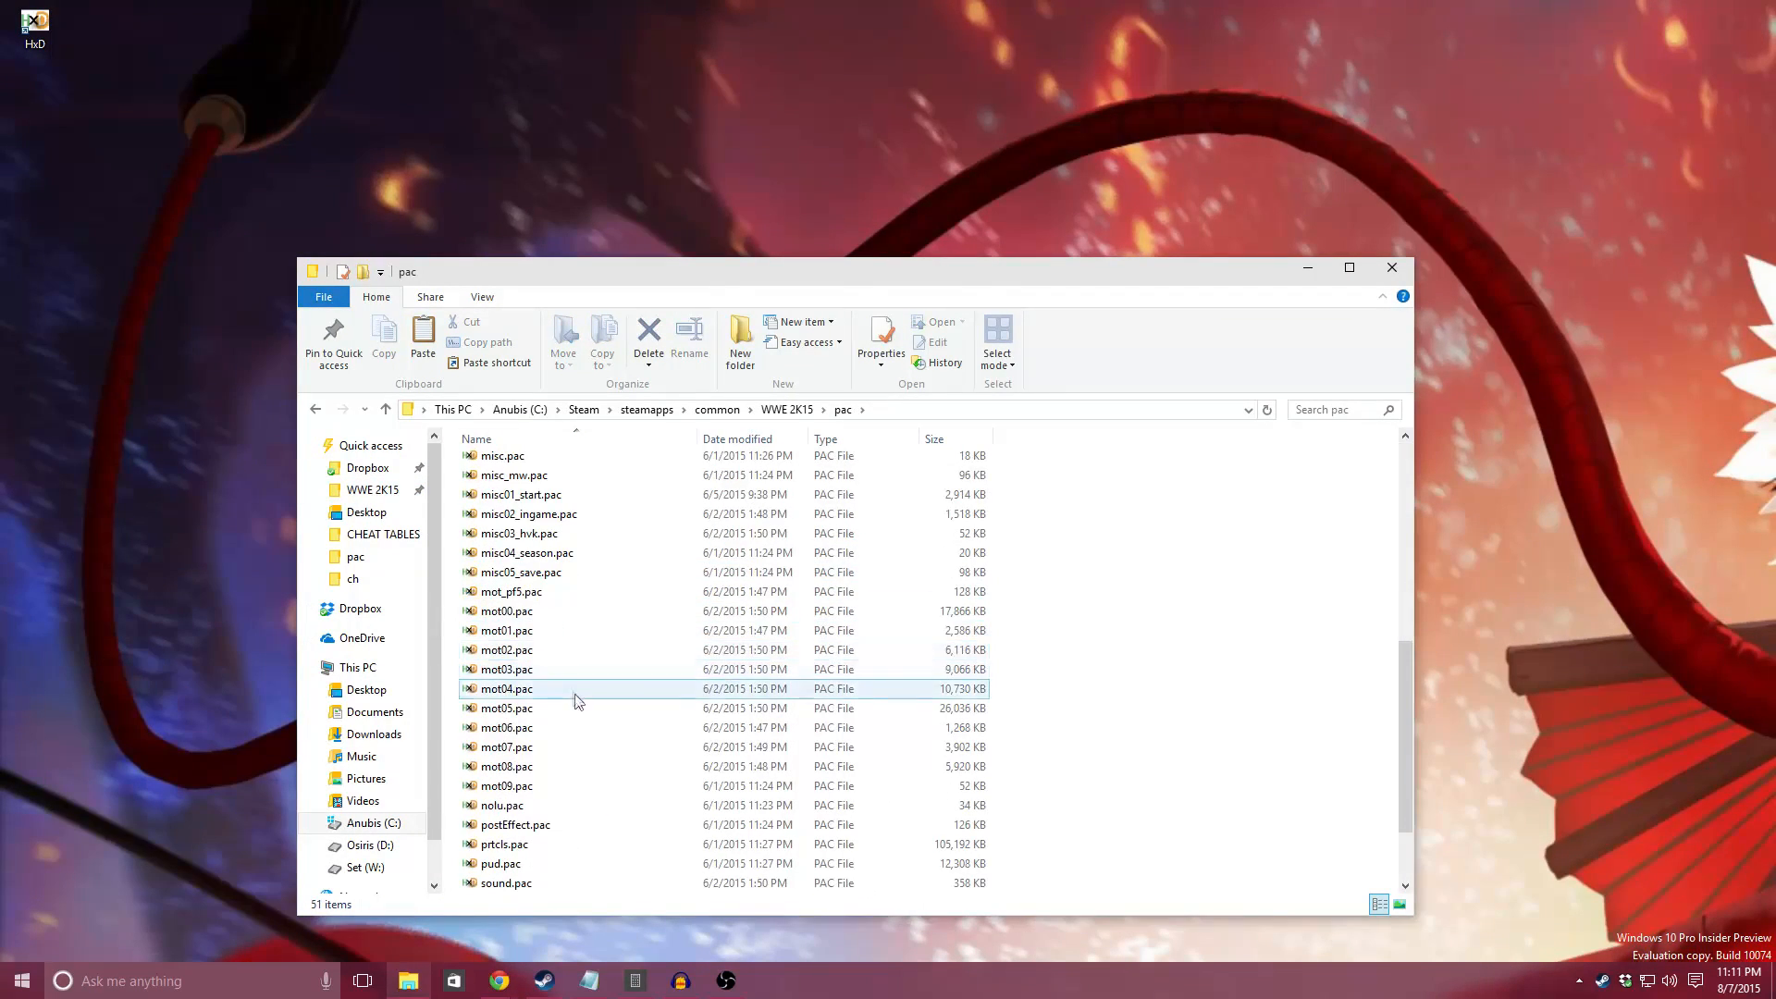
# Step: Copy misc01_start.pac from the pac folder to the desktop
pyautogui.click(544, 499)
pyautogui.rightClick(546, 500)
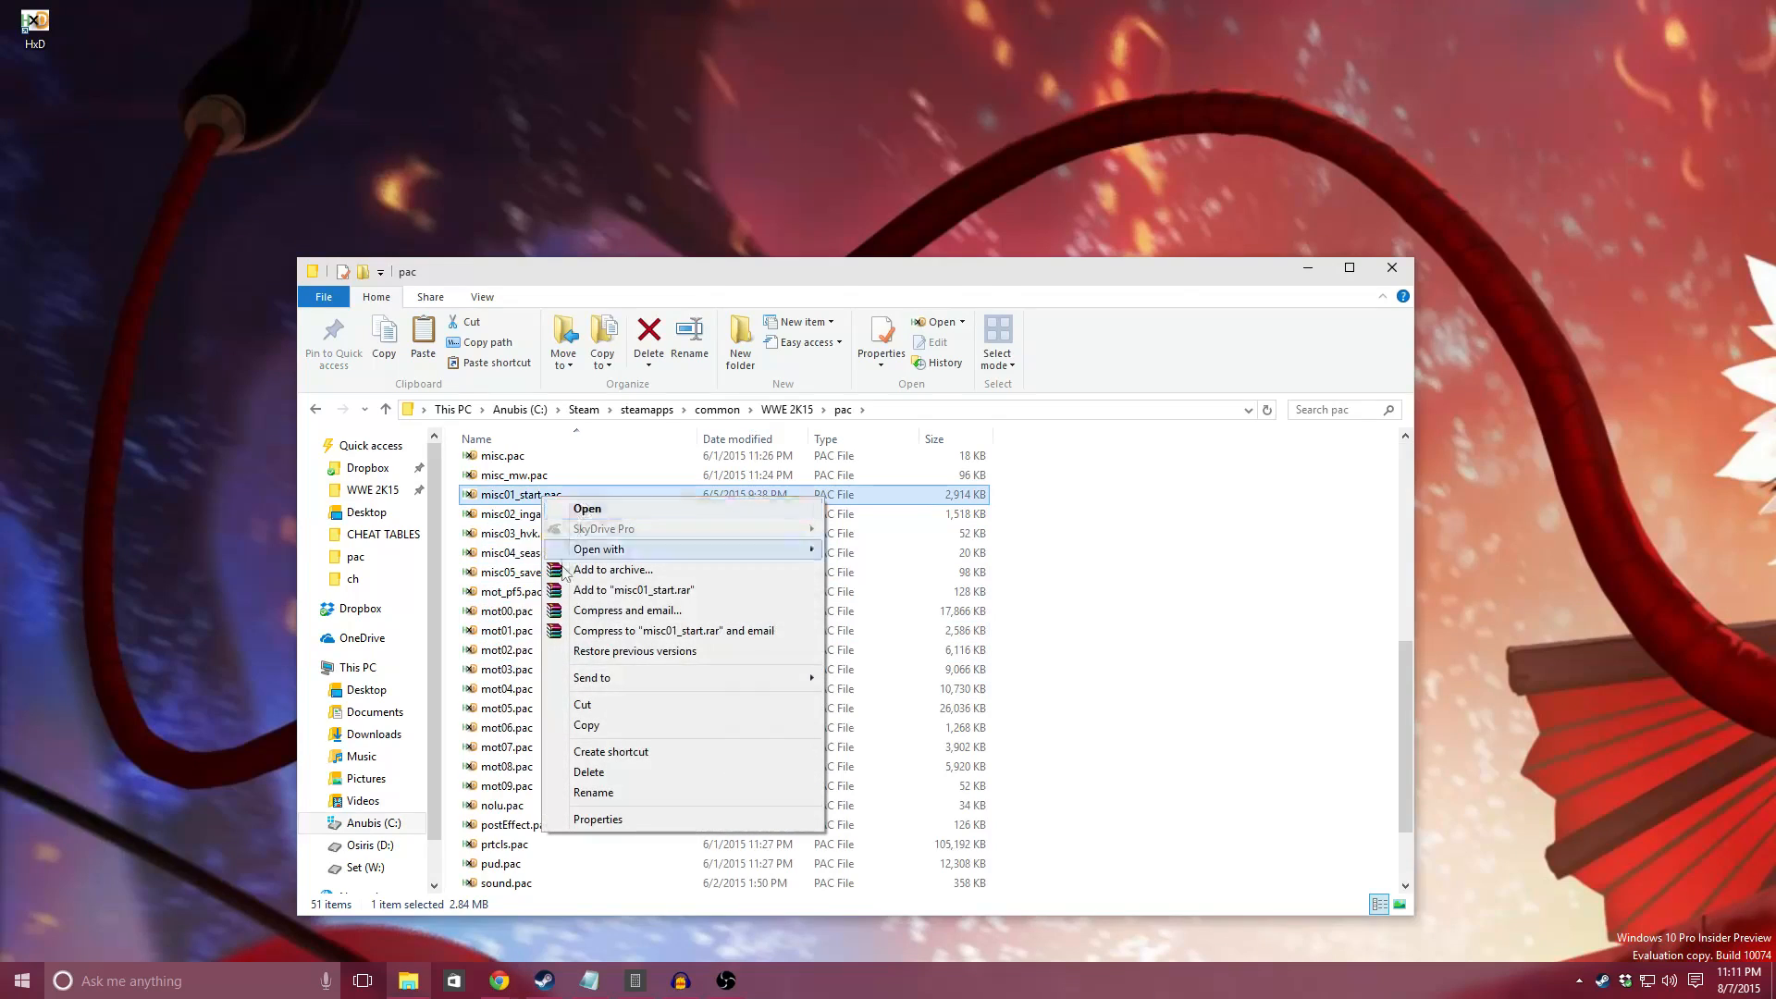
pyautogui.click(574, 727)
pyautogui.rightClick(312, 119)
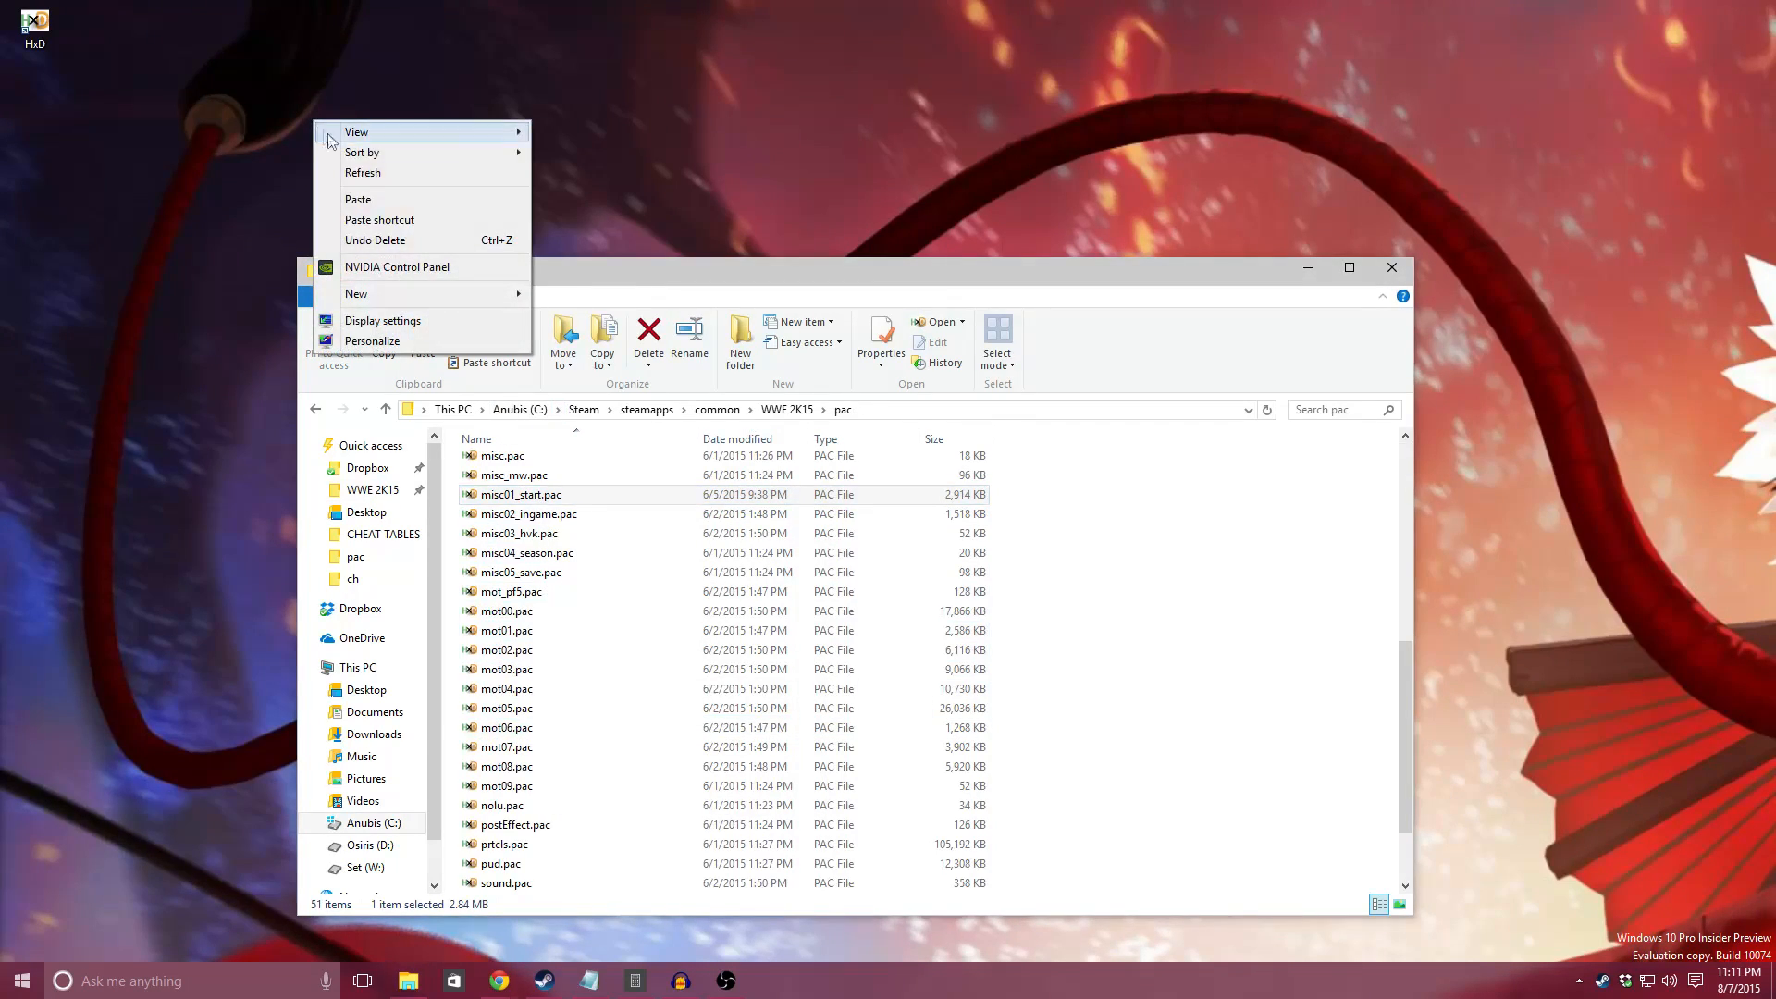
pyautogui.click(352, 197)
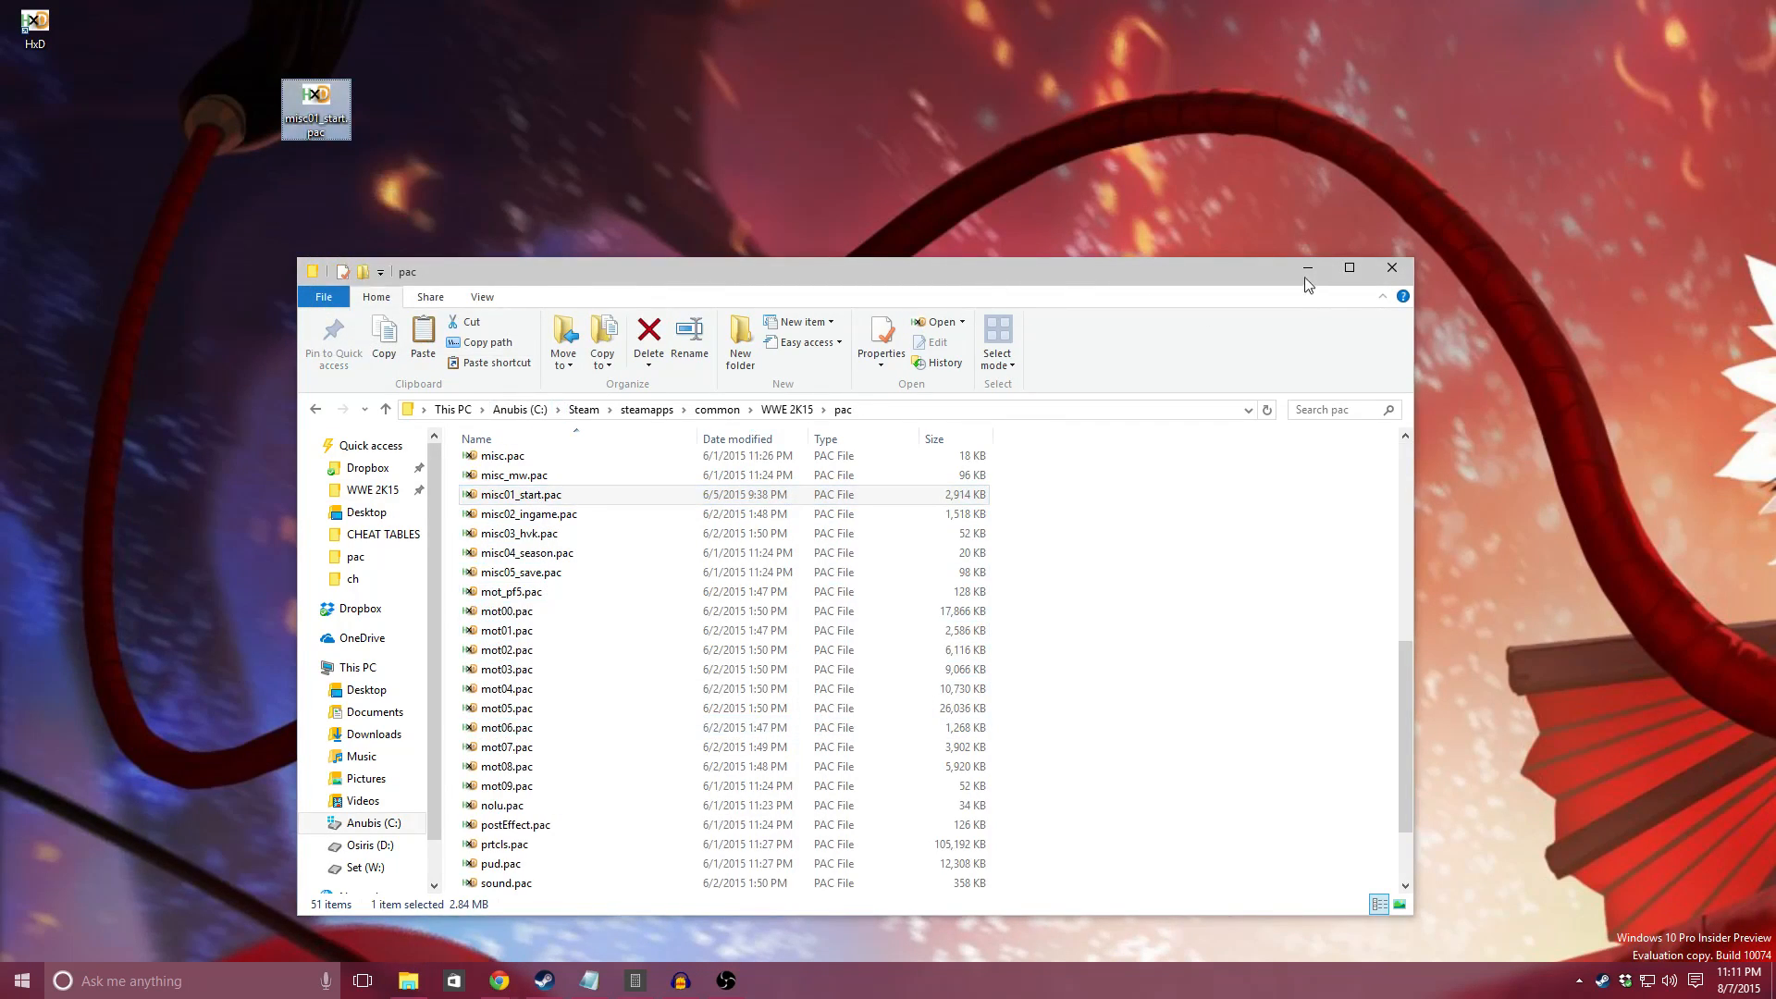
# Step: Open the desktop copy of misc01_start.pac in HxD and search forward for the text string "COS"
pyautogui.doubleClick(331, 117)
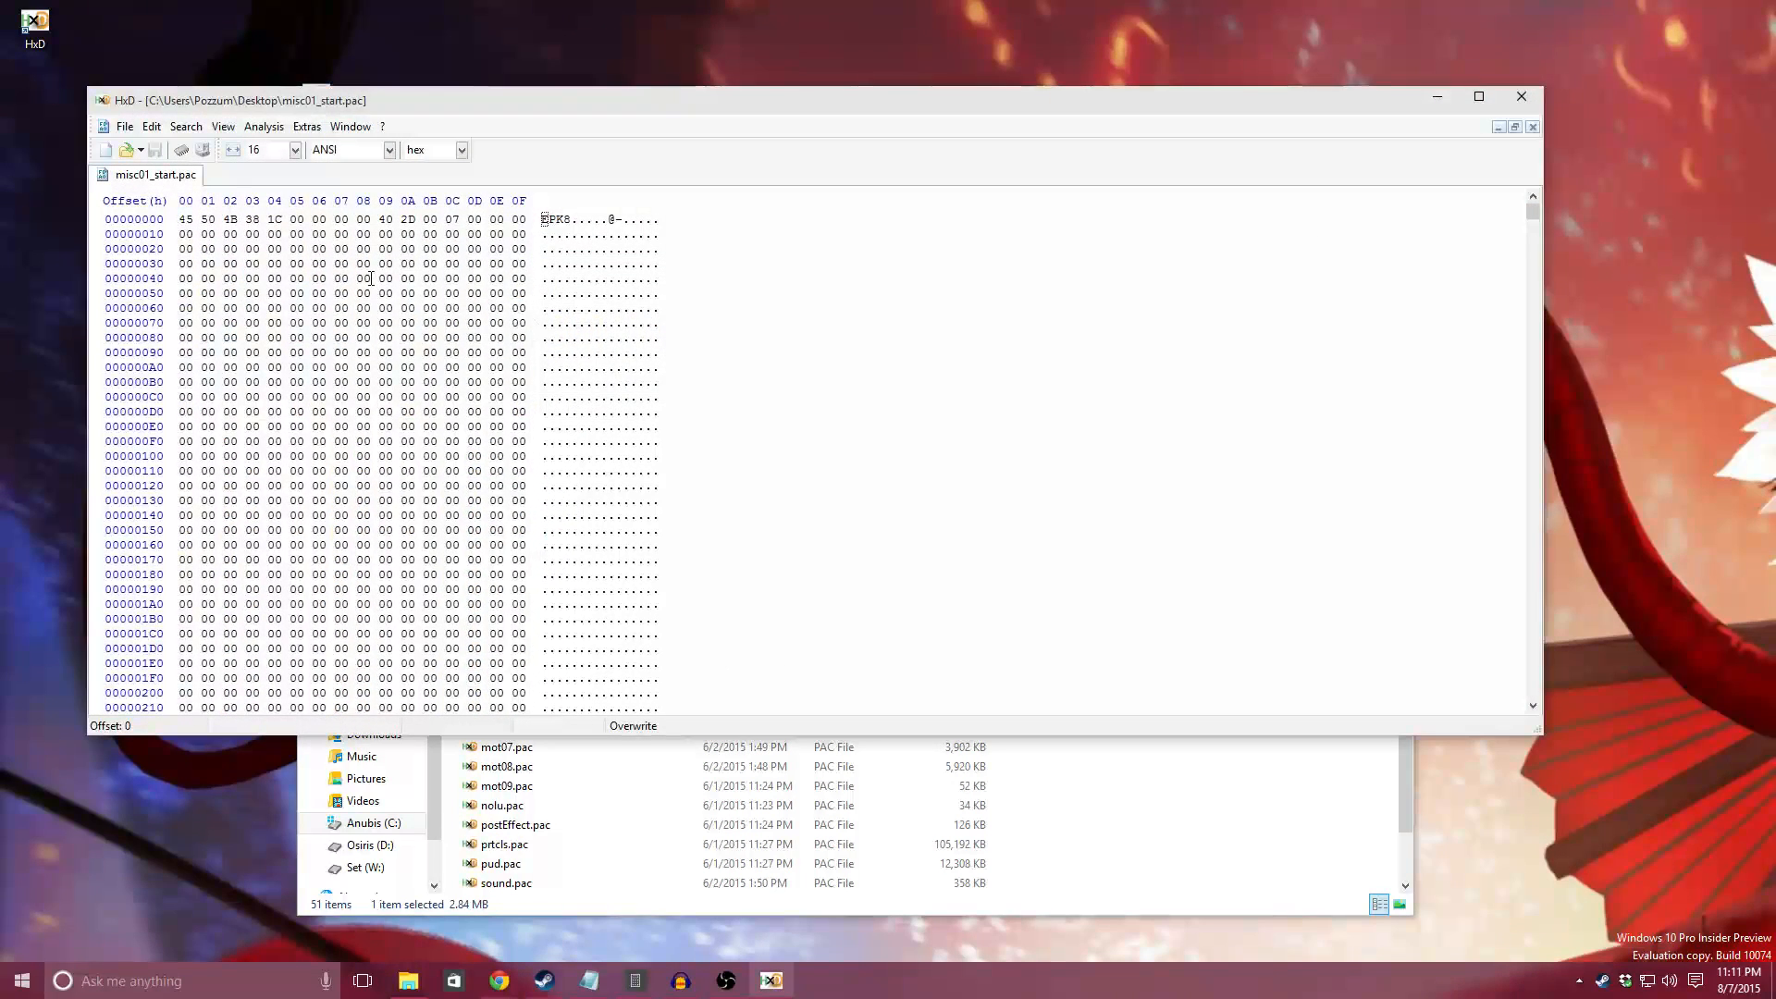
pyautogui.click(376, 278)
pyautogui.hotkey('ctrl', 'f')
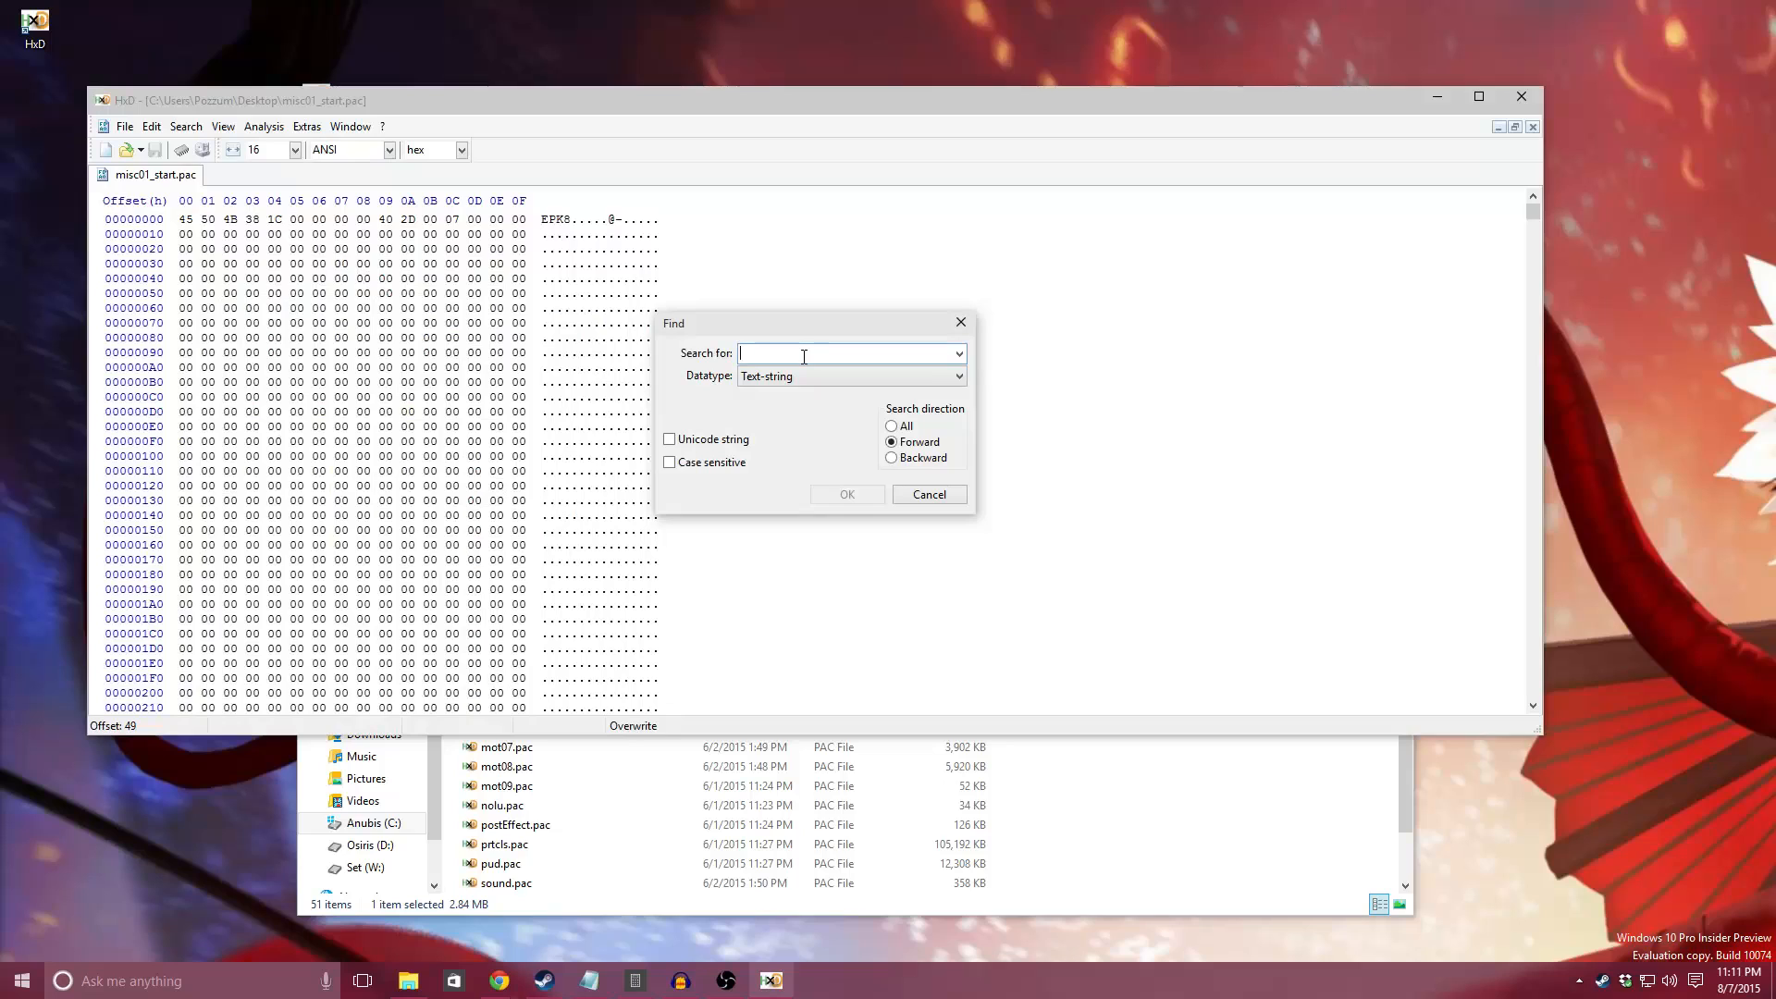
pyautogui.write('COS')
pyautogui.click(846, 494)
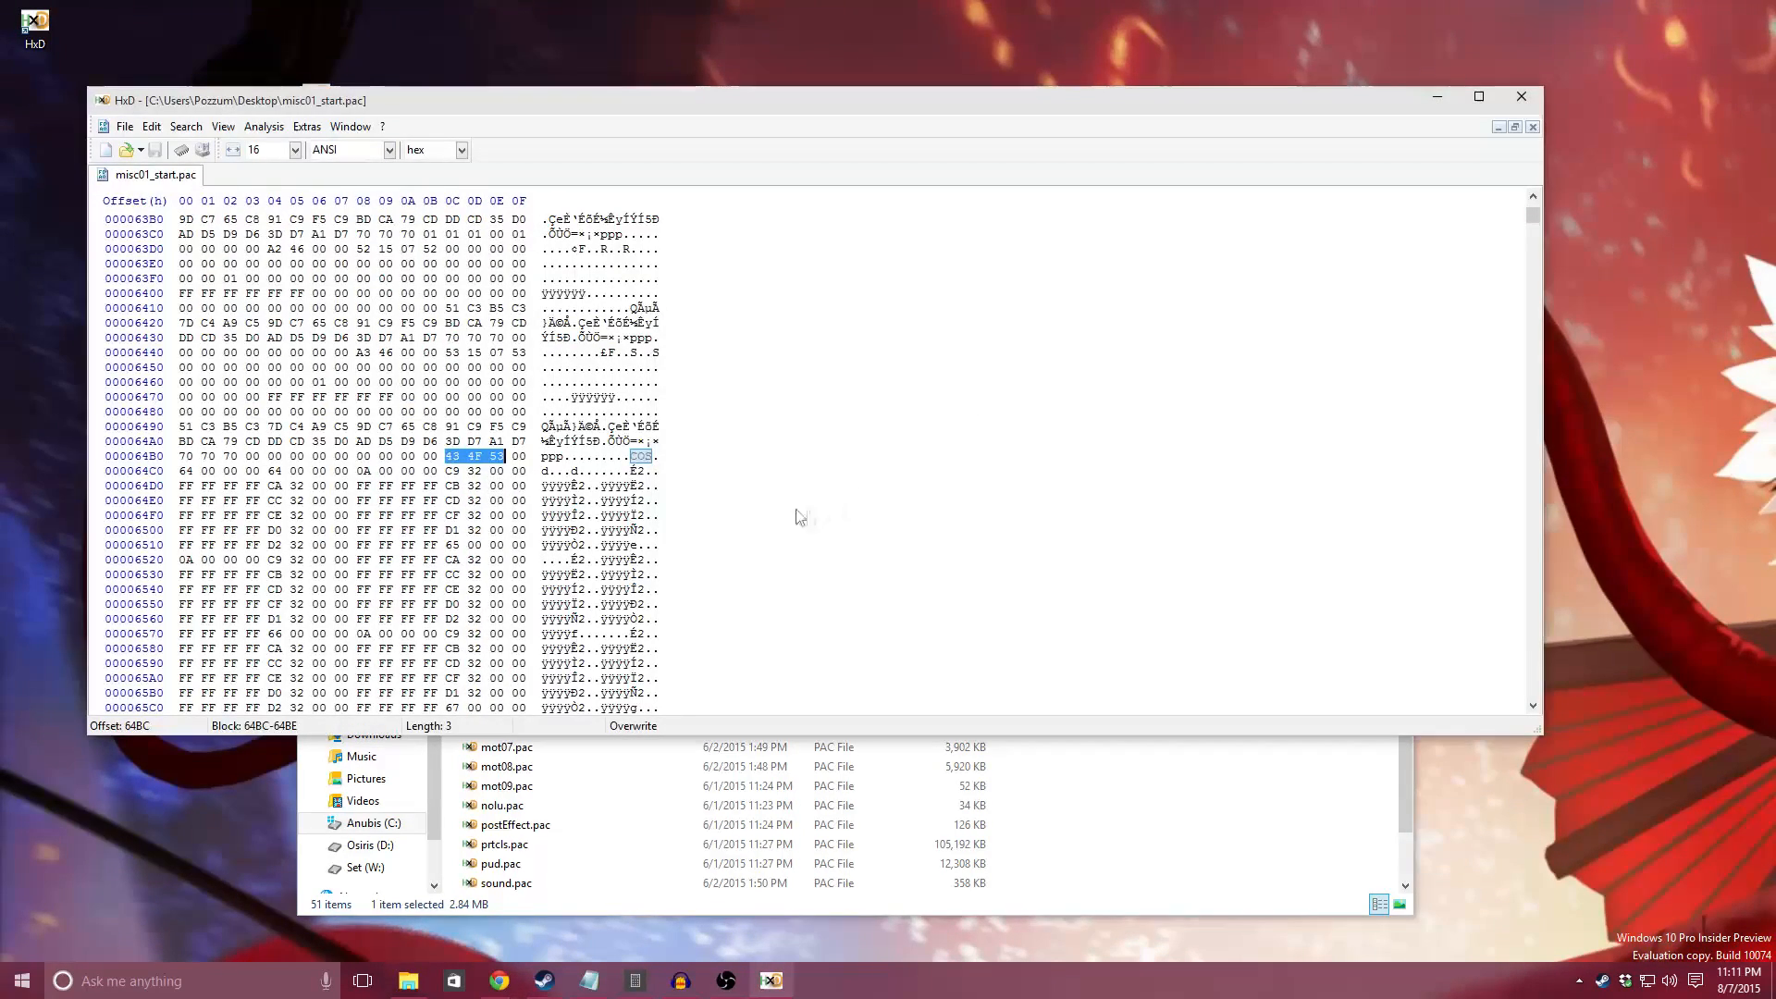
# Step: Examine the repeating hex entries that follow the COS header in misc01_start.pac
pyautogui.scroll(-2, 637, 471)
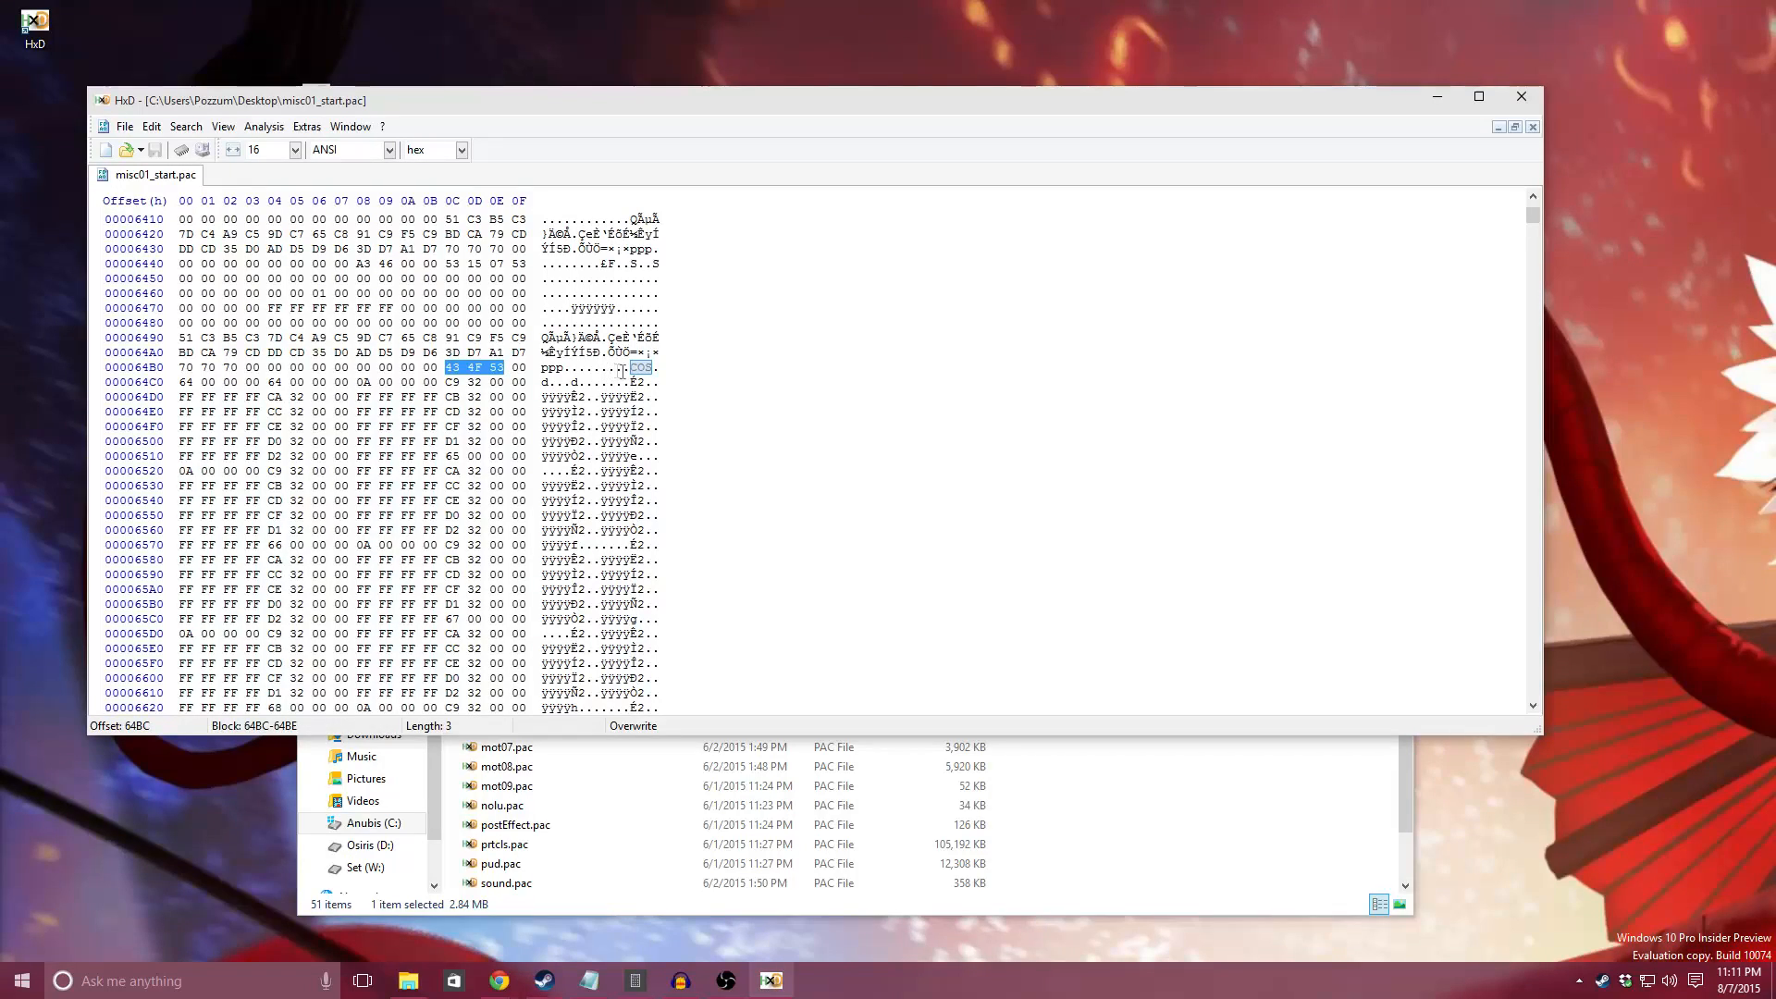
pyautogui.scroll(-1, 622, 372)
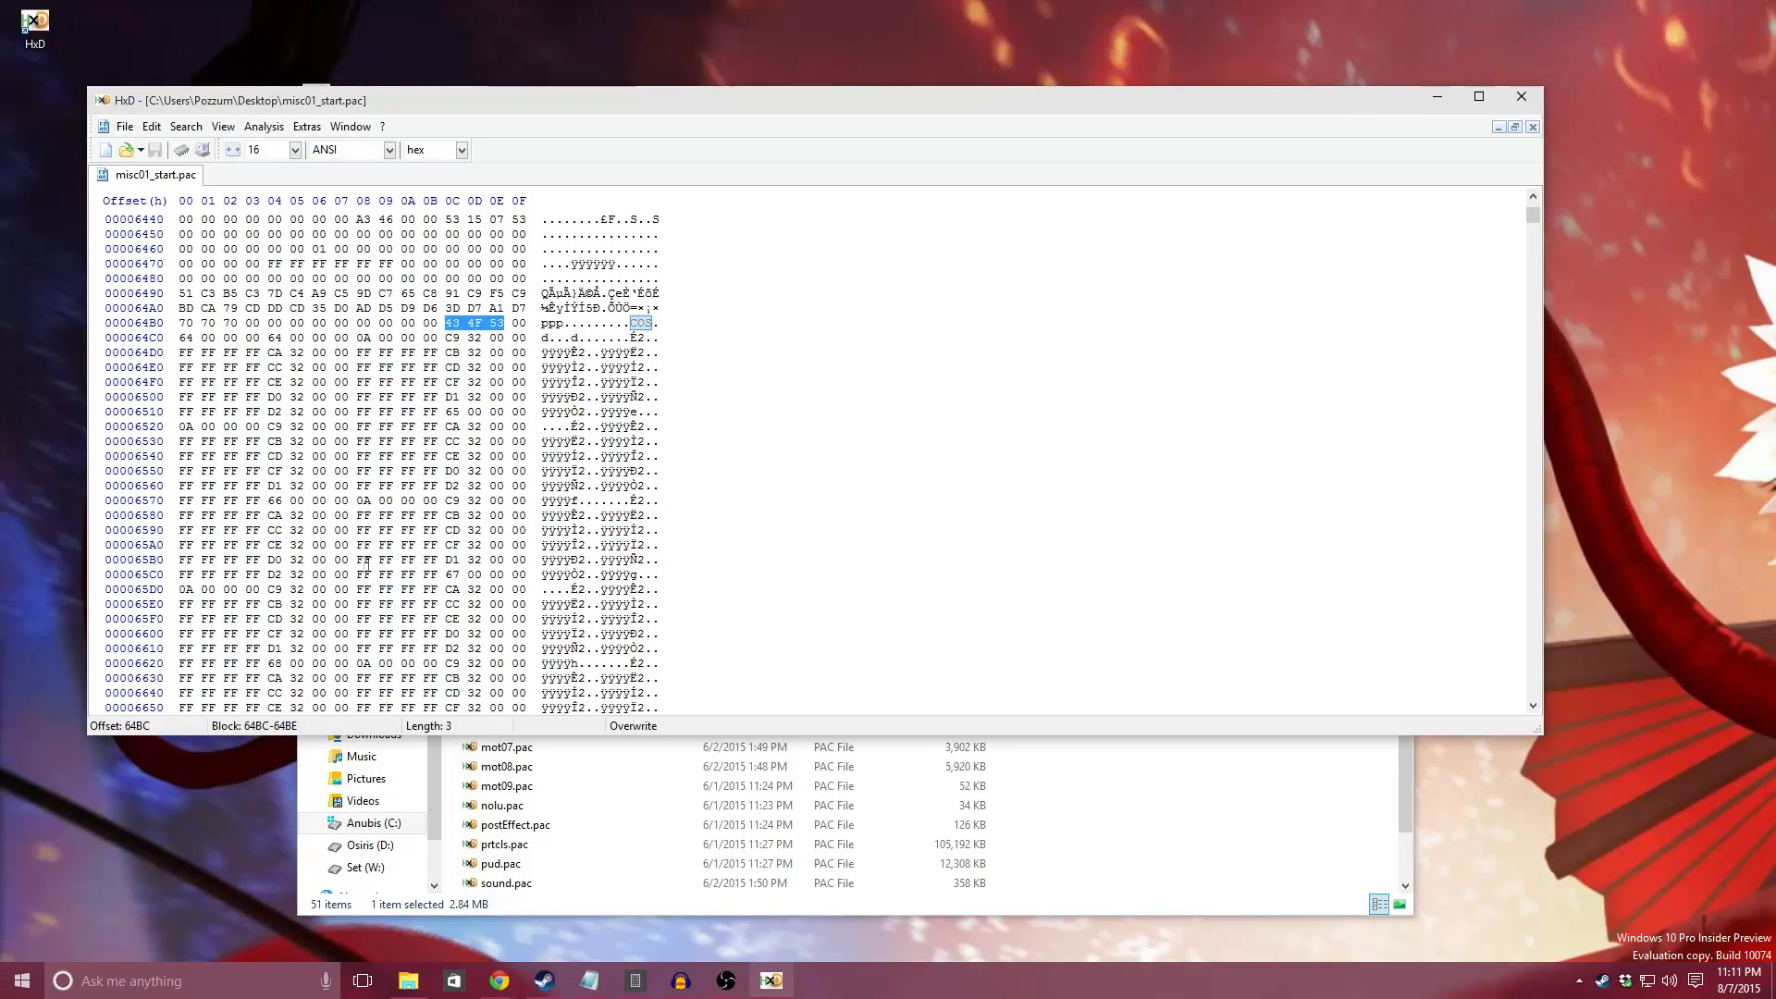
pyautogui.scroll(1, 381, 459)
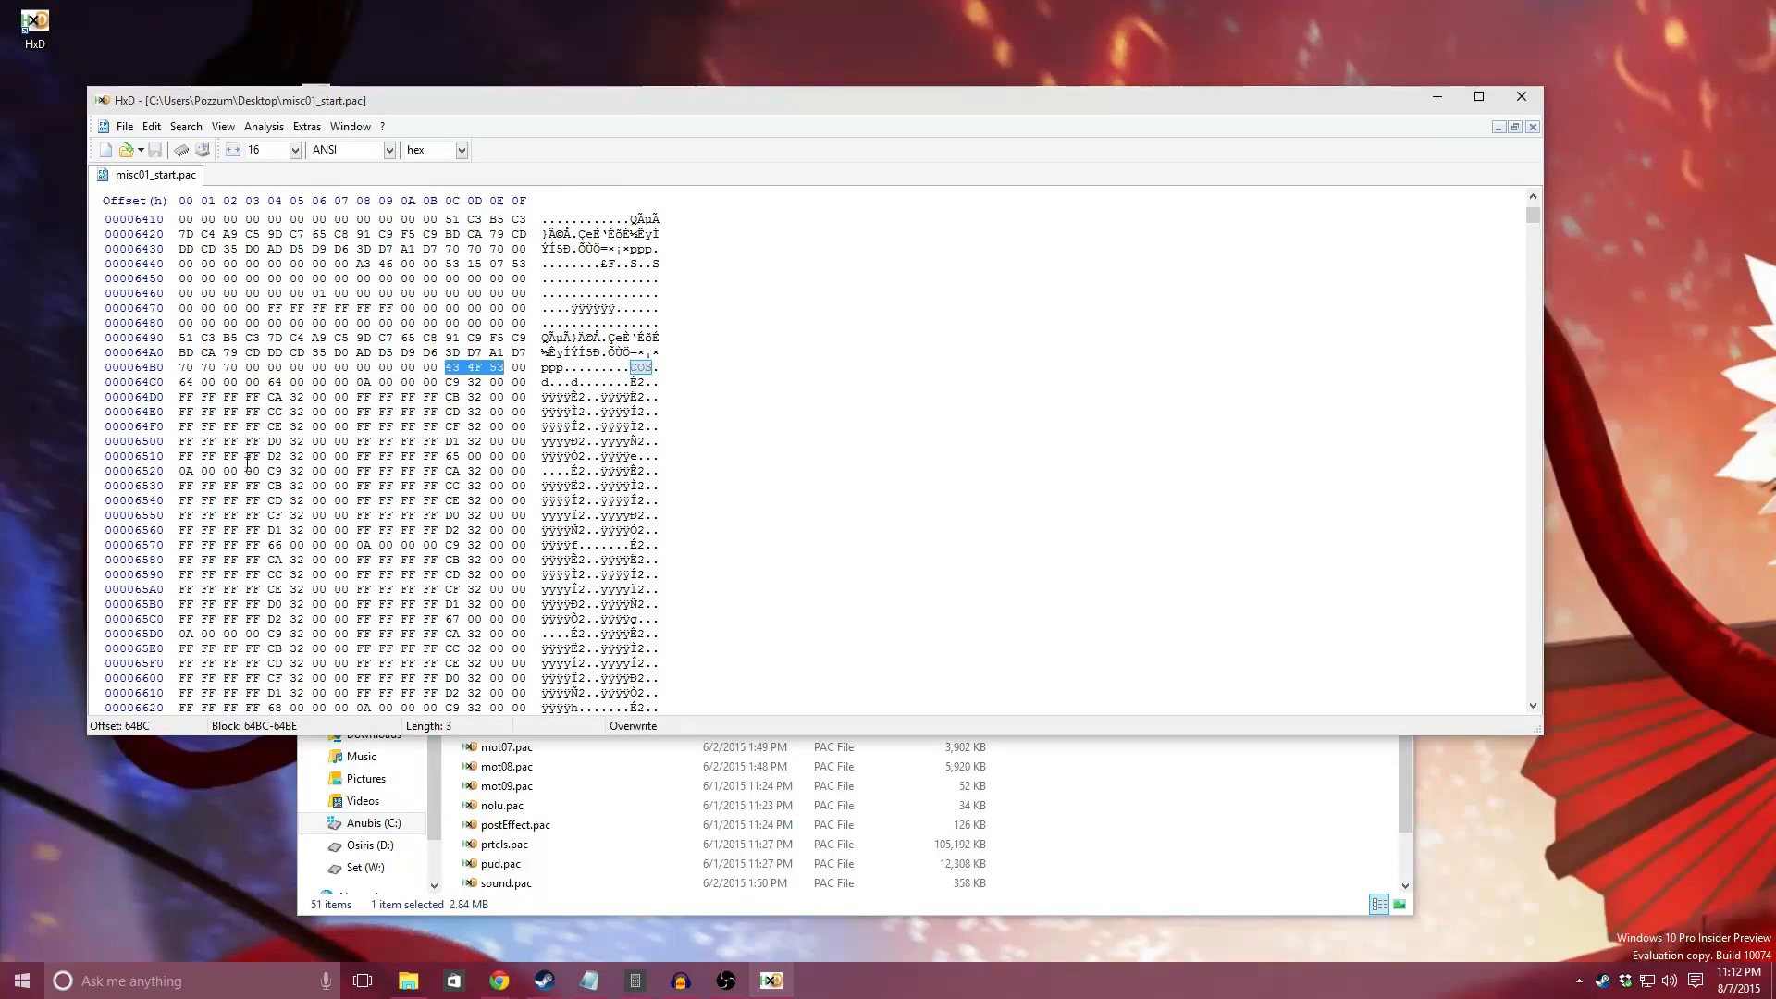
pyautogui.scroll(-4, 309, 469)
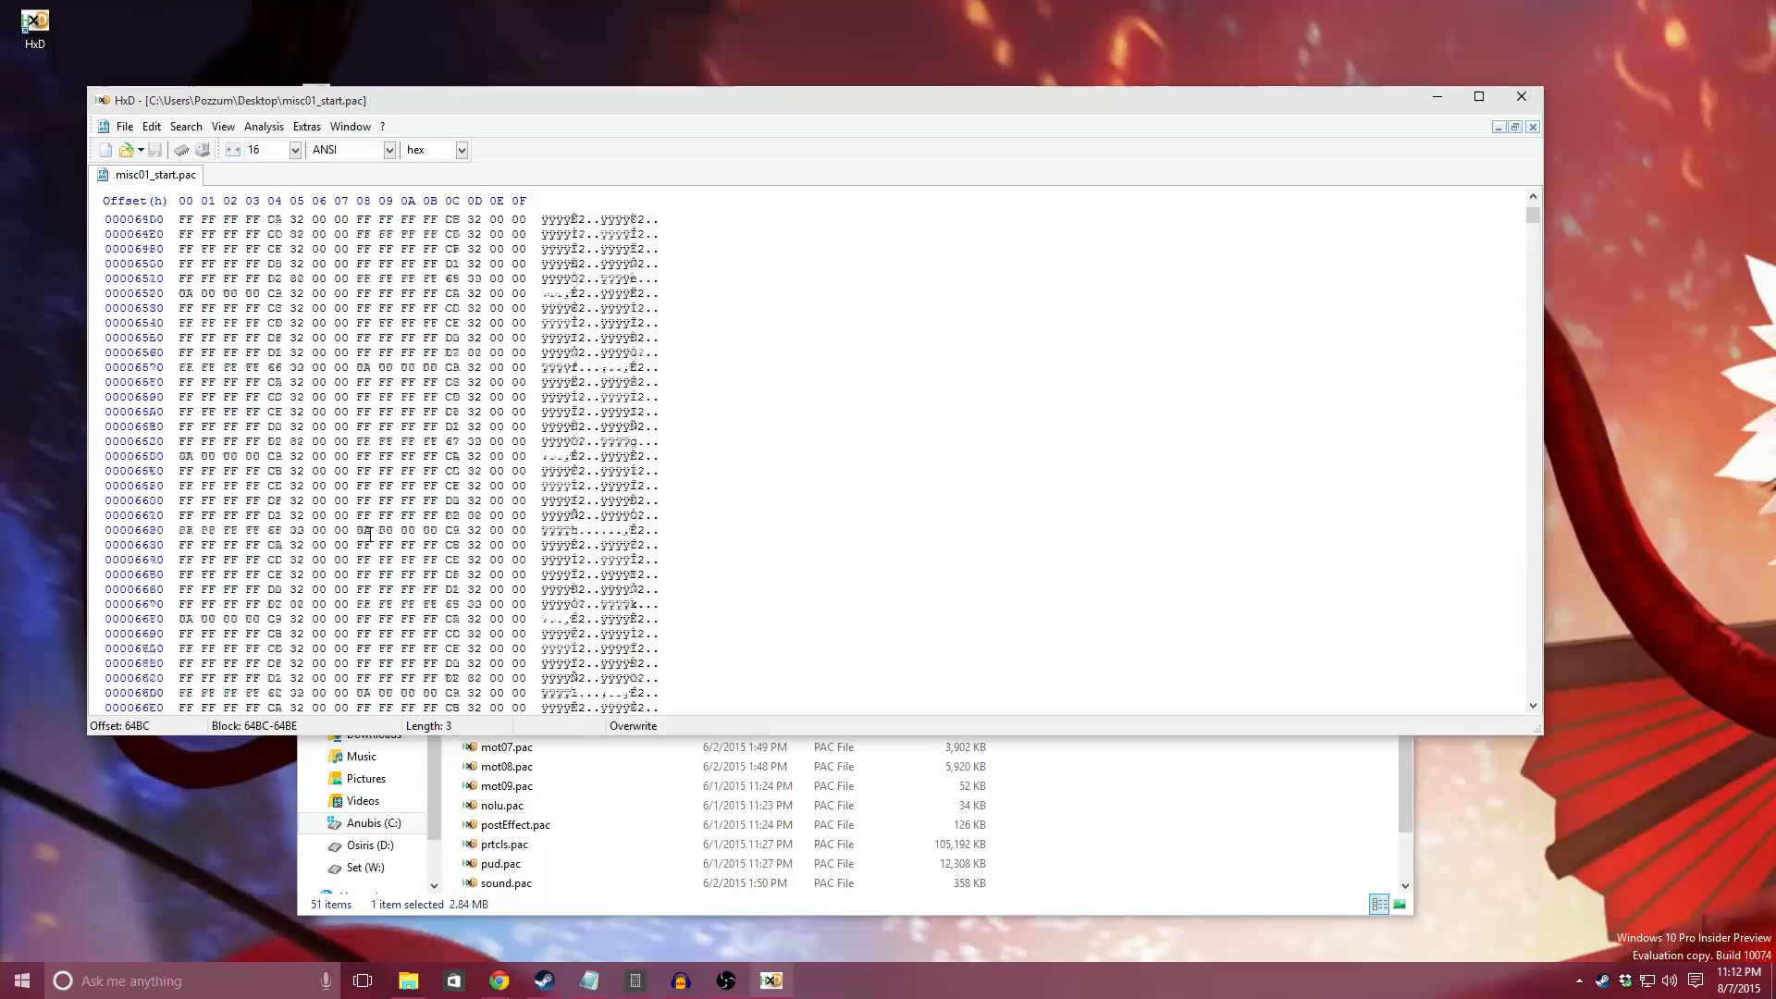
pyautogui.scroll(6, 351, 472)
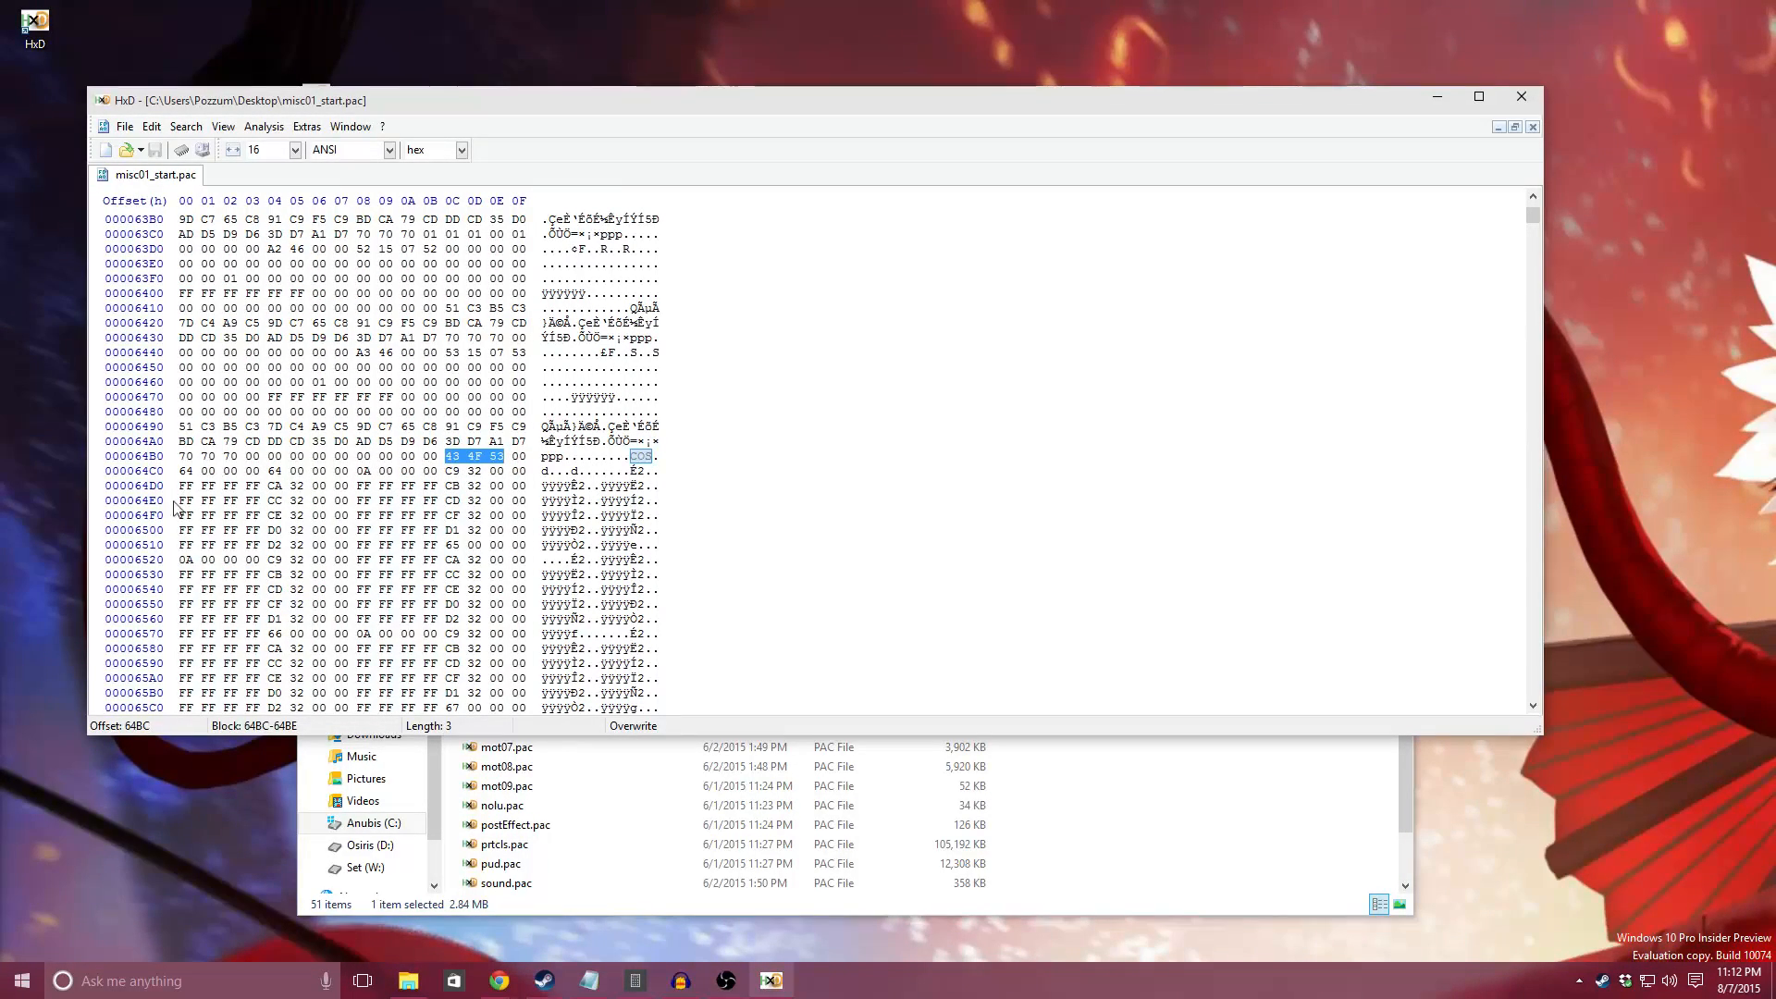
pyautogui.scroll(-1, 298, 472)
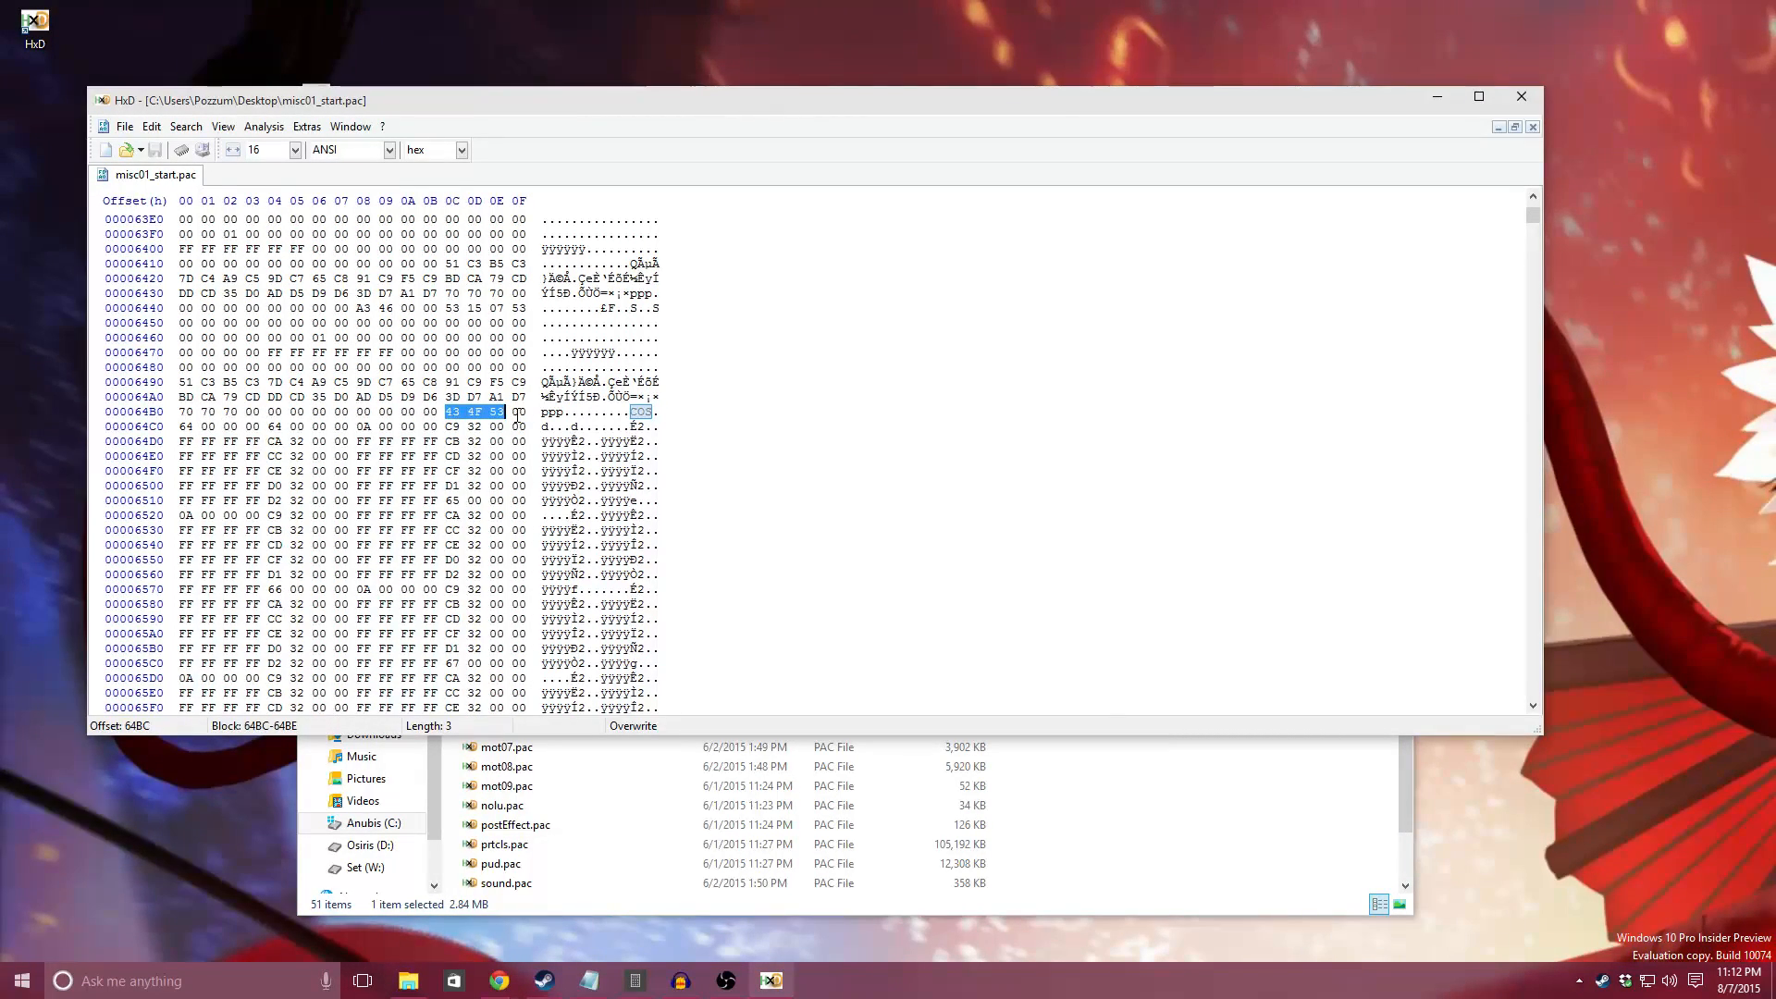
# Step: Highlight the COS header, the four bytes at offset 64C0 and the byte at offset 64C4 for inspection
pyautogui.moveTo(448, 413); pyautogui.dragTo(521, 413)
pyautogui.moveTo(181, 427); pyautogui.dragTo(259, 427)
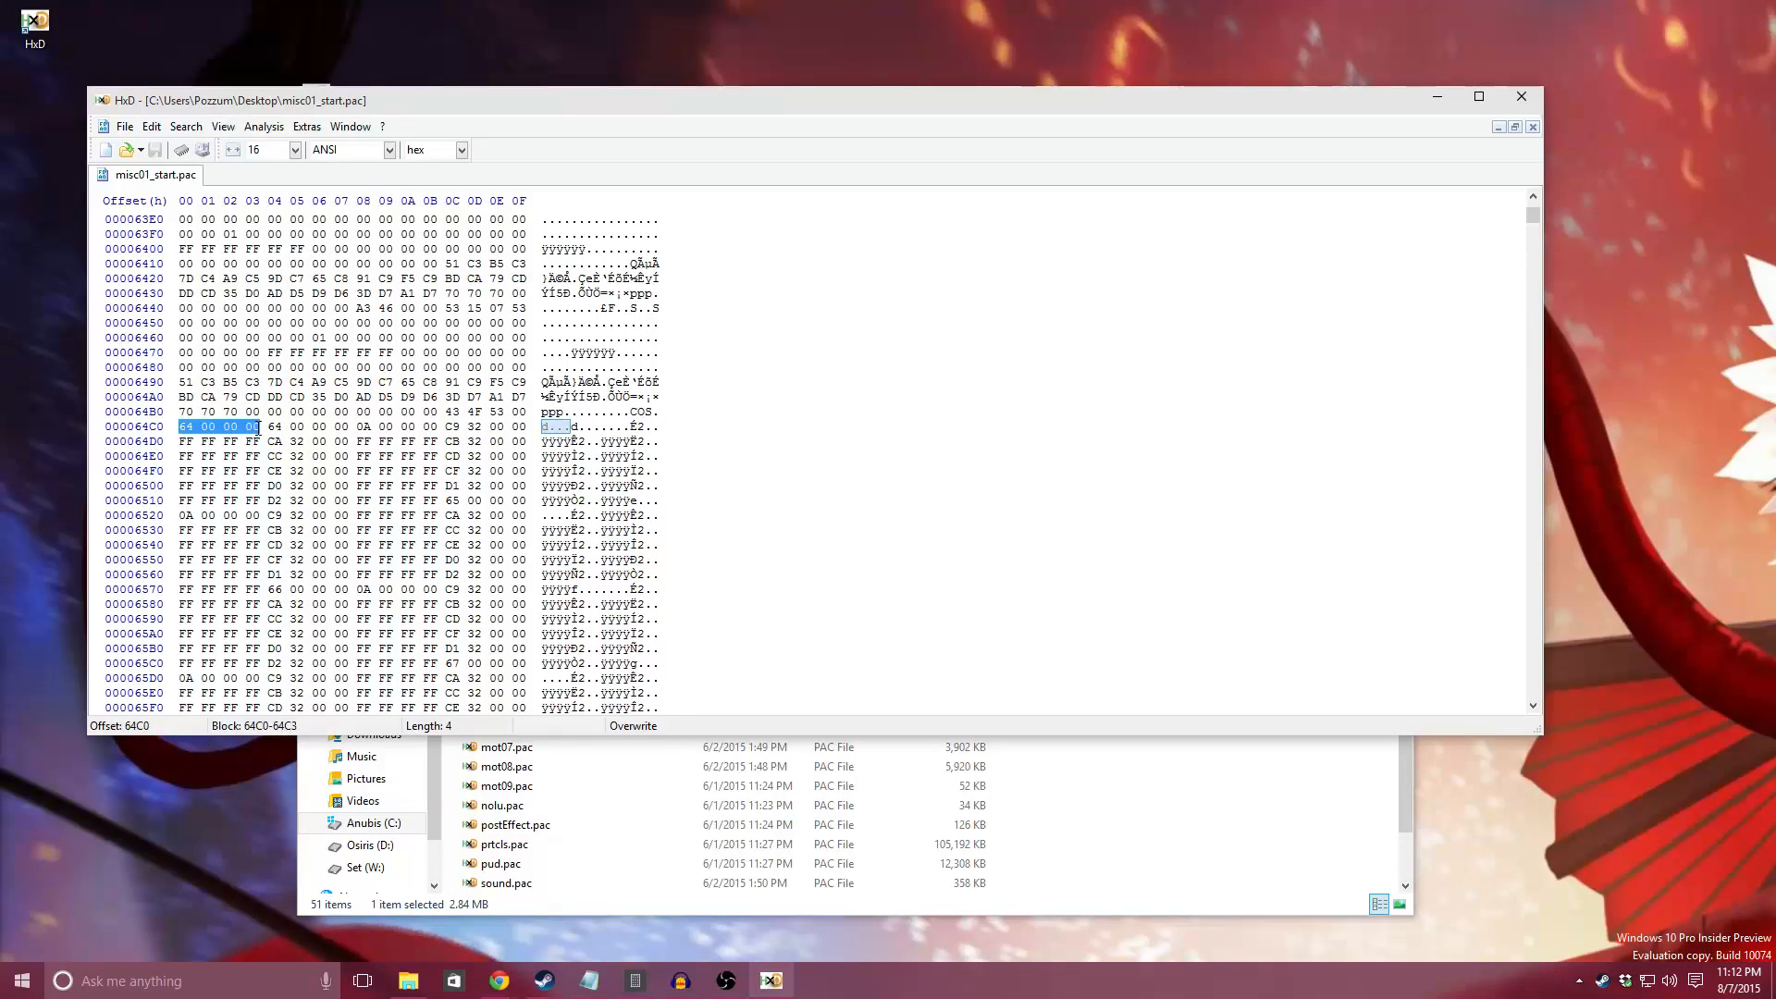
pyautogui.click(184, 428)
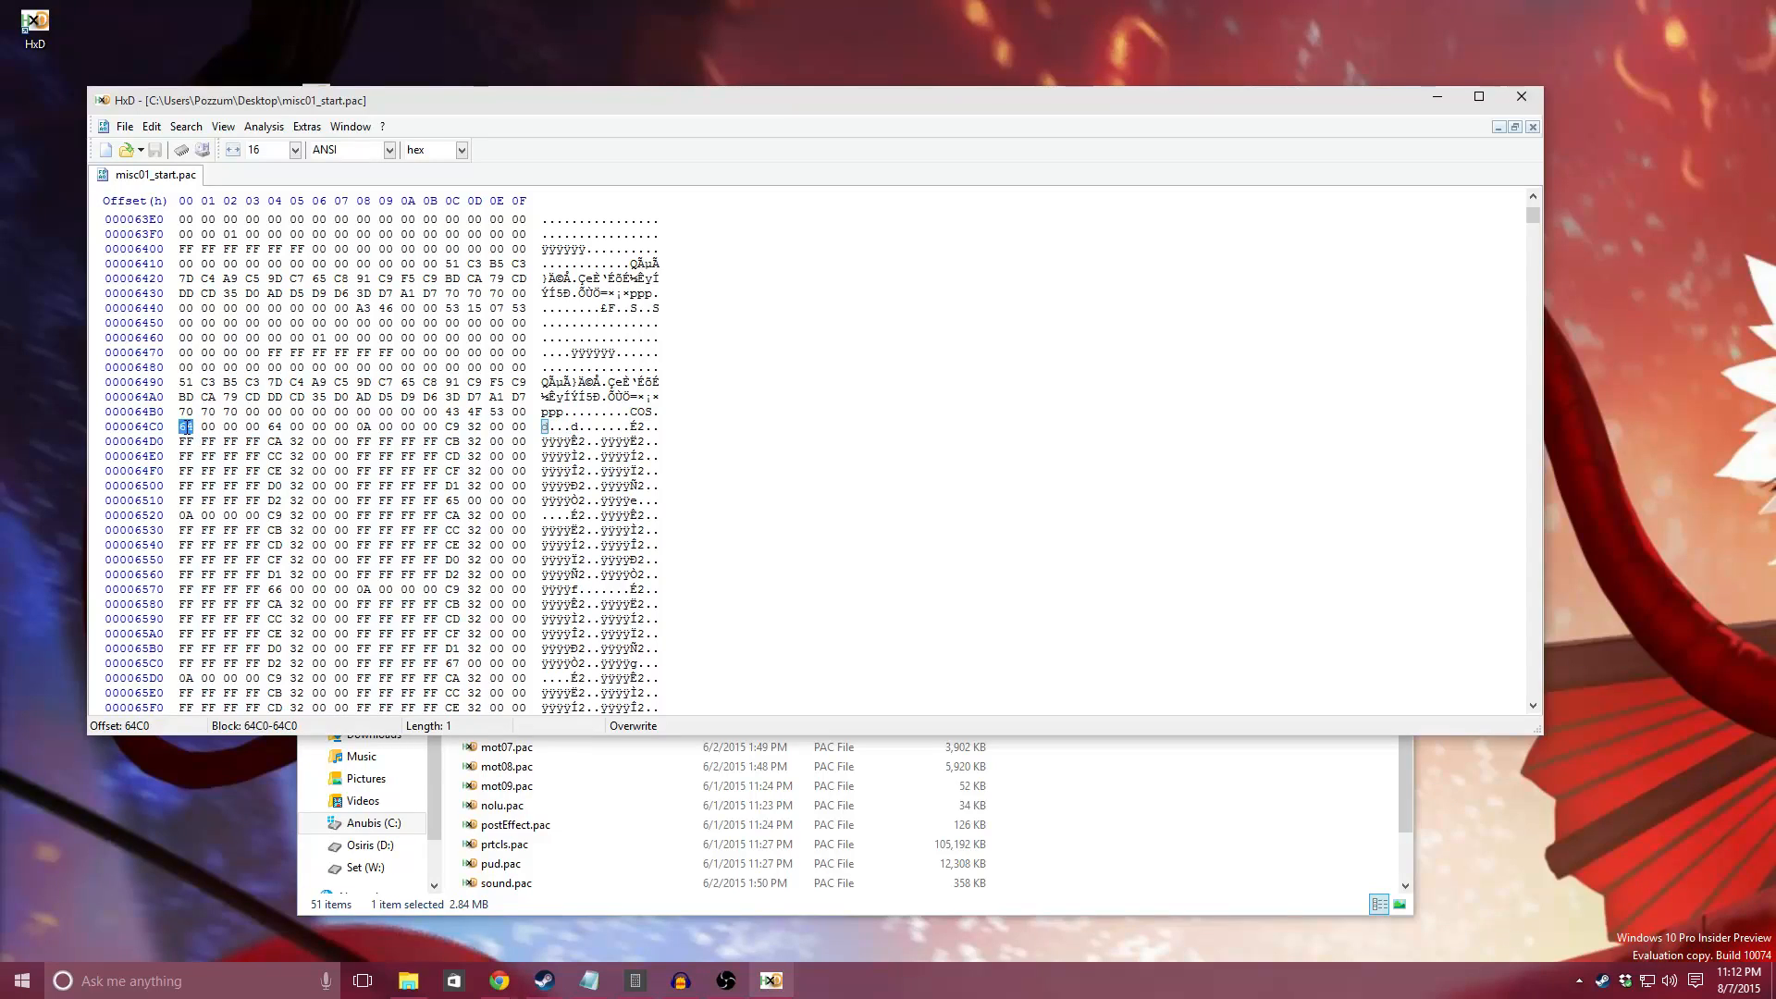
pyautogui.click(194, 428)
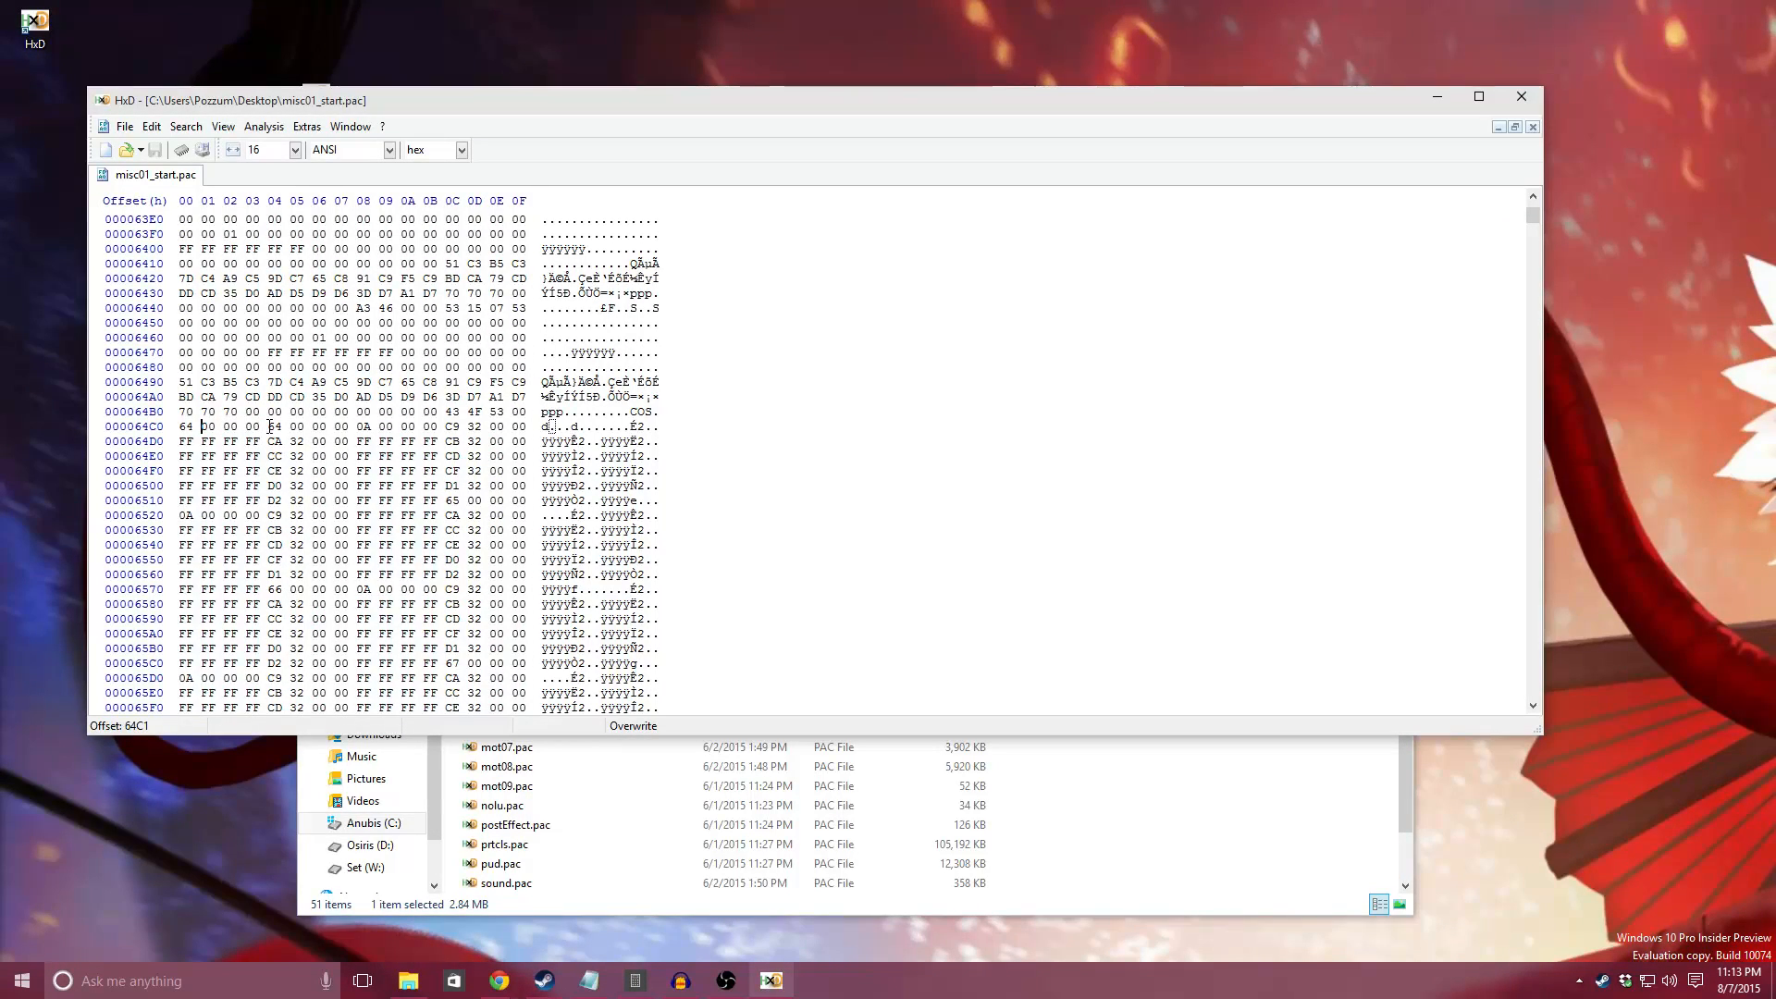
pyautogui.moveTo(269, 426); pyautogui.dragTo(281, 427)
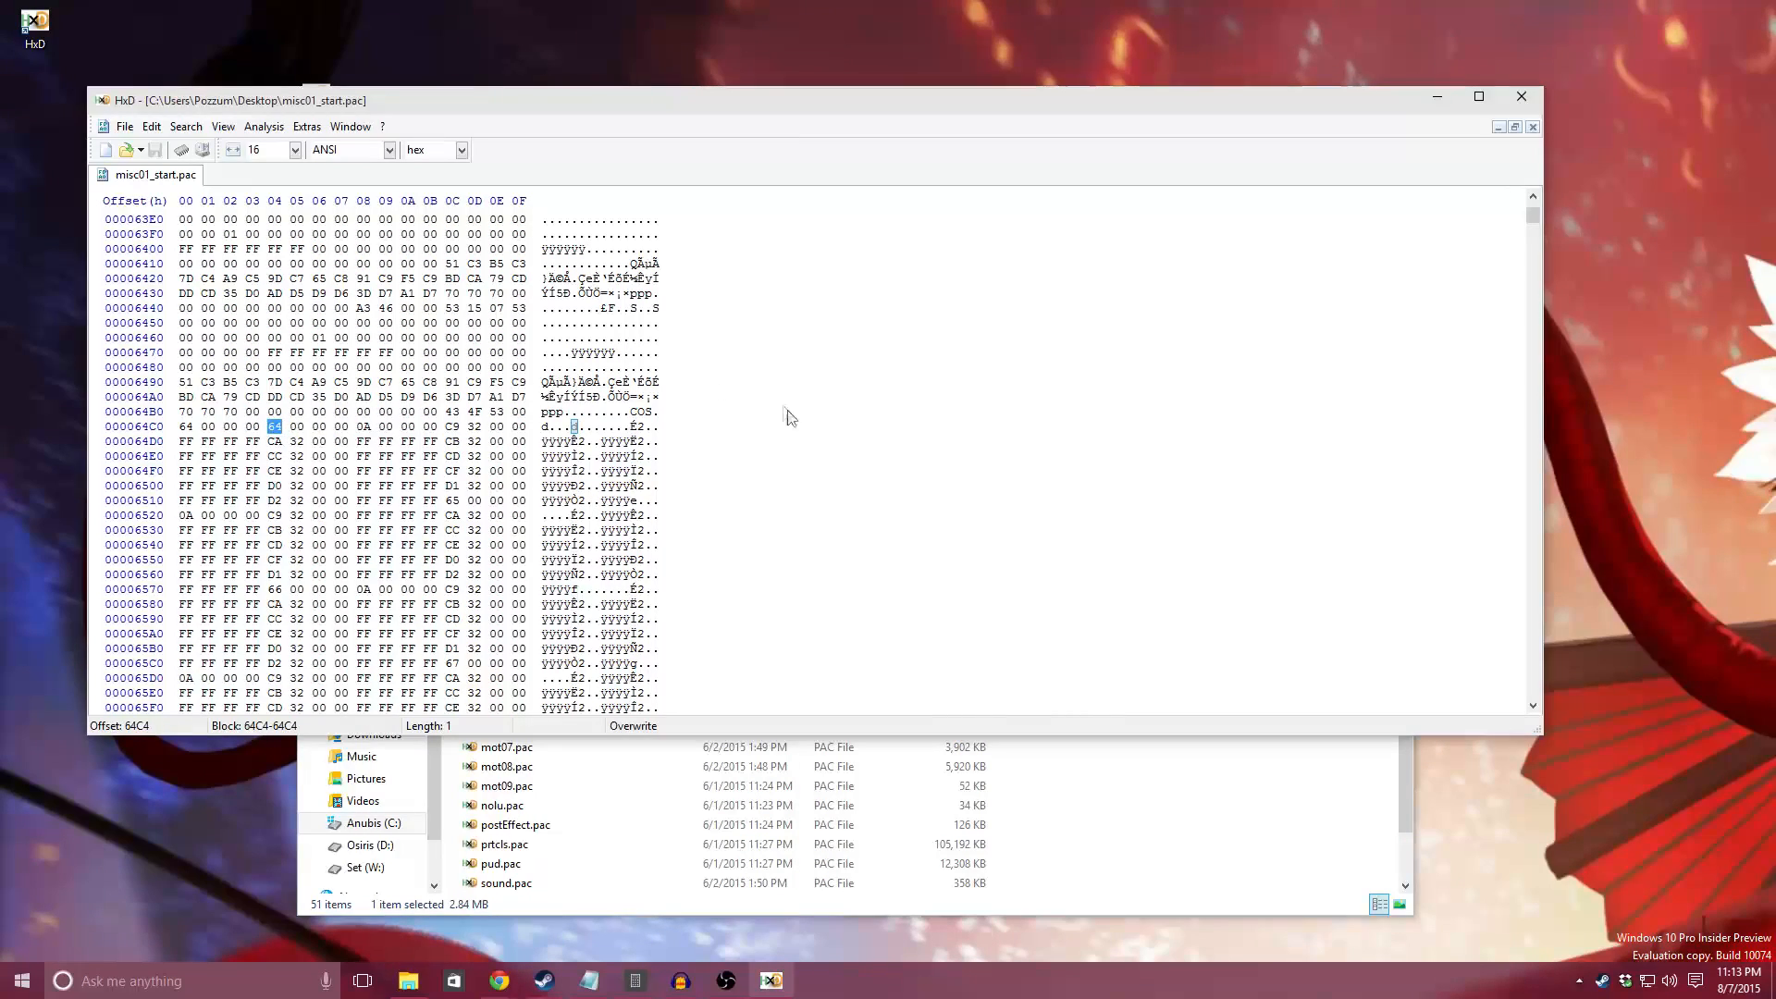
# Step: Open ch100.pac from the game's pac\ch folder in HxD
pyautogui.click(1060, 784)
pyautogui.scroll(10, 615, 505)
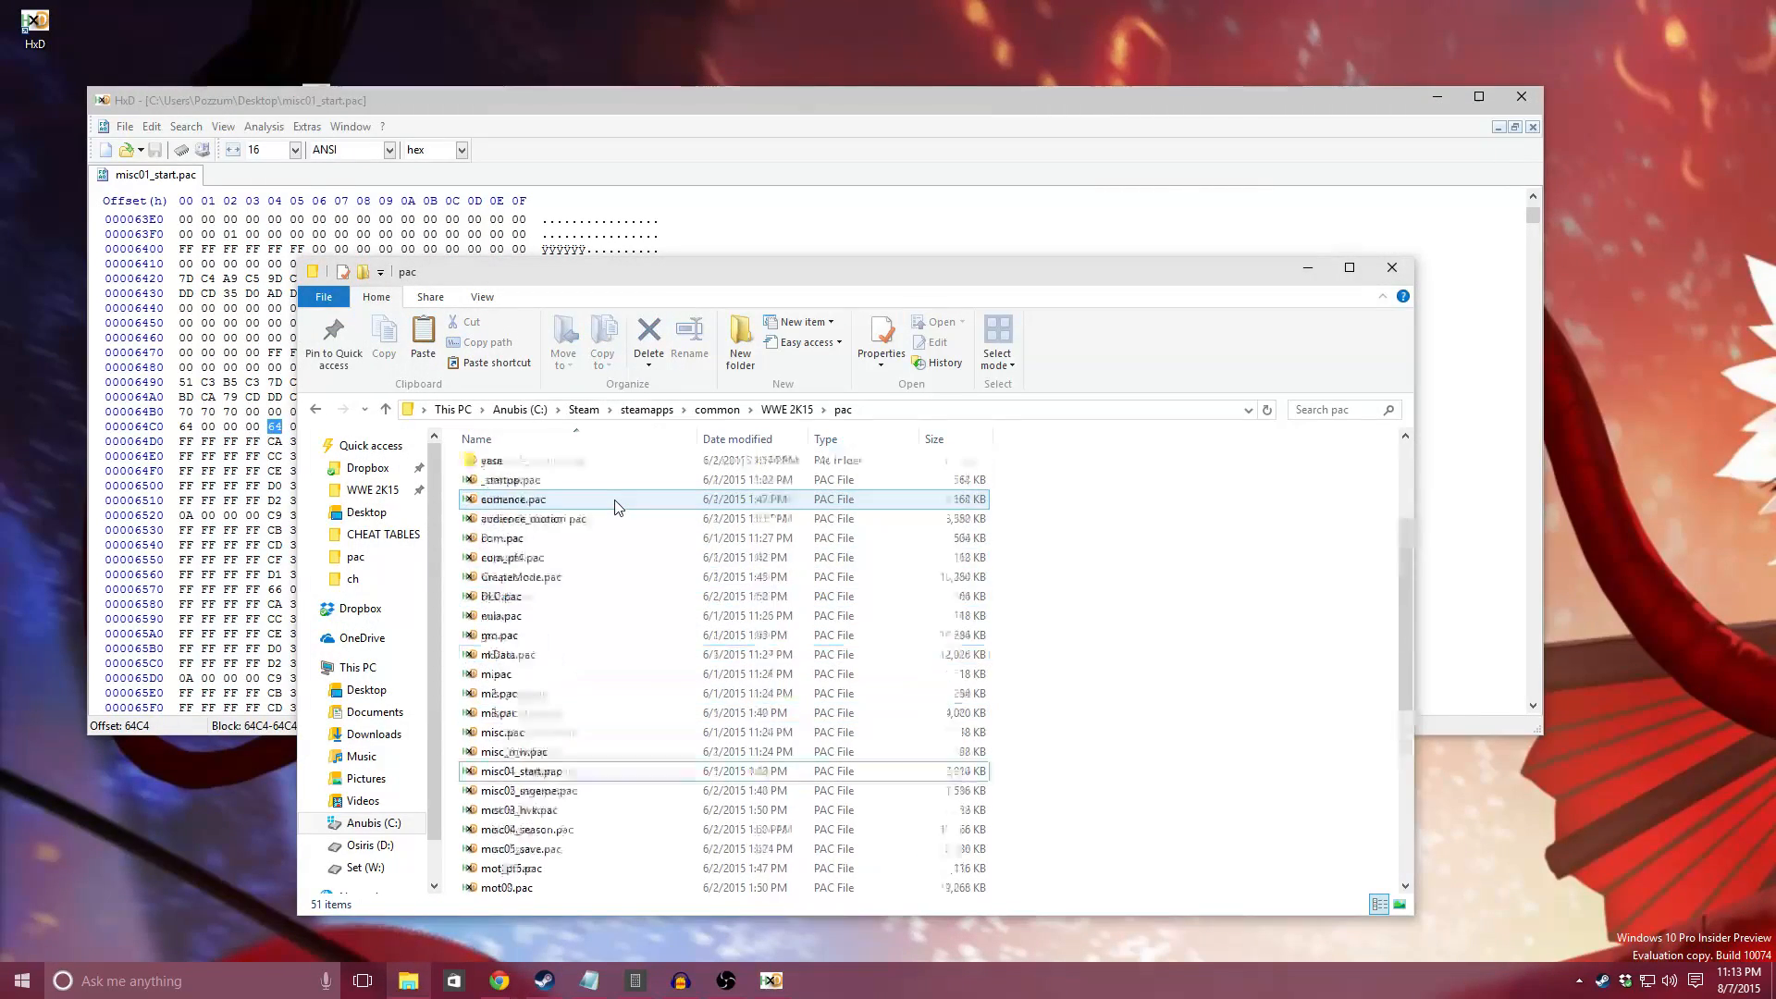
pyautogui.doubleClick(511, 525)
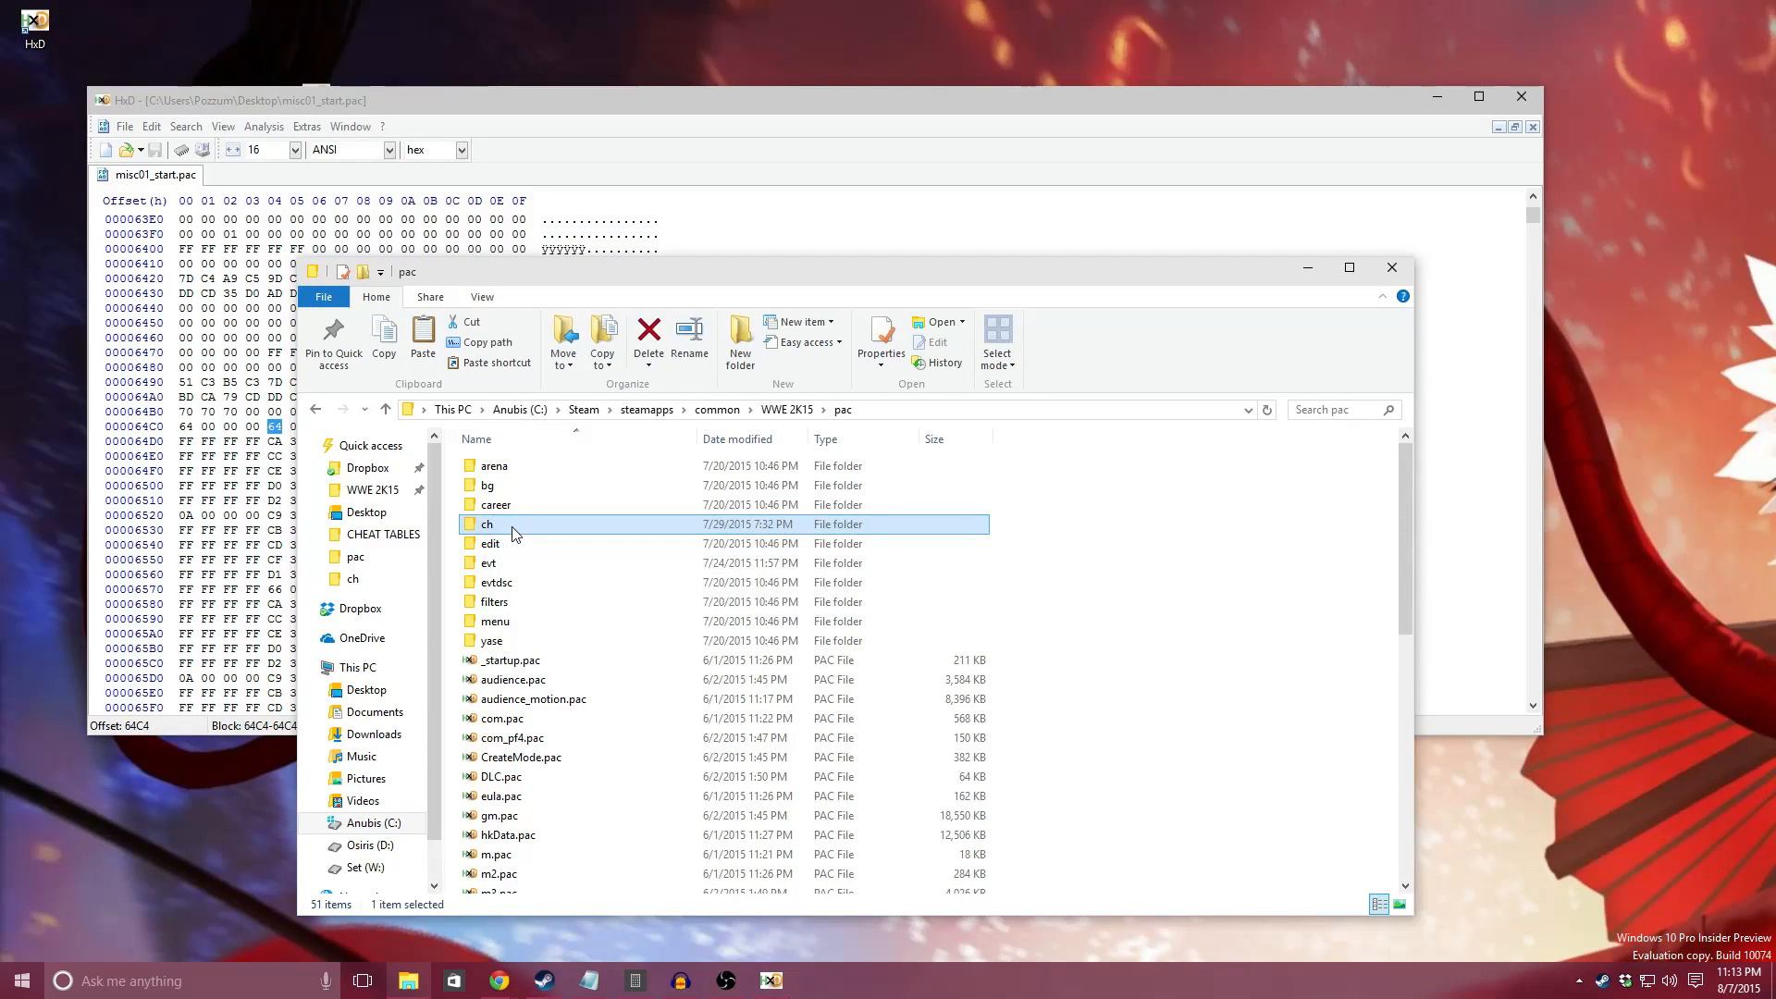
pyautogui.click(496, 486)
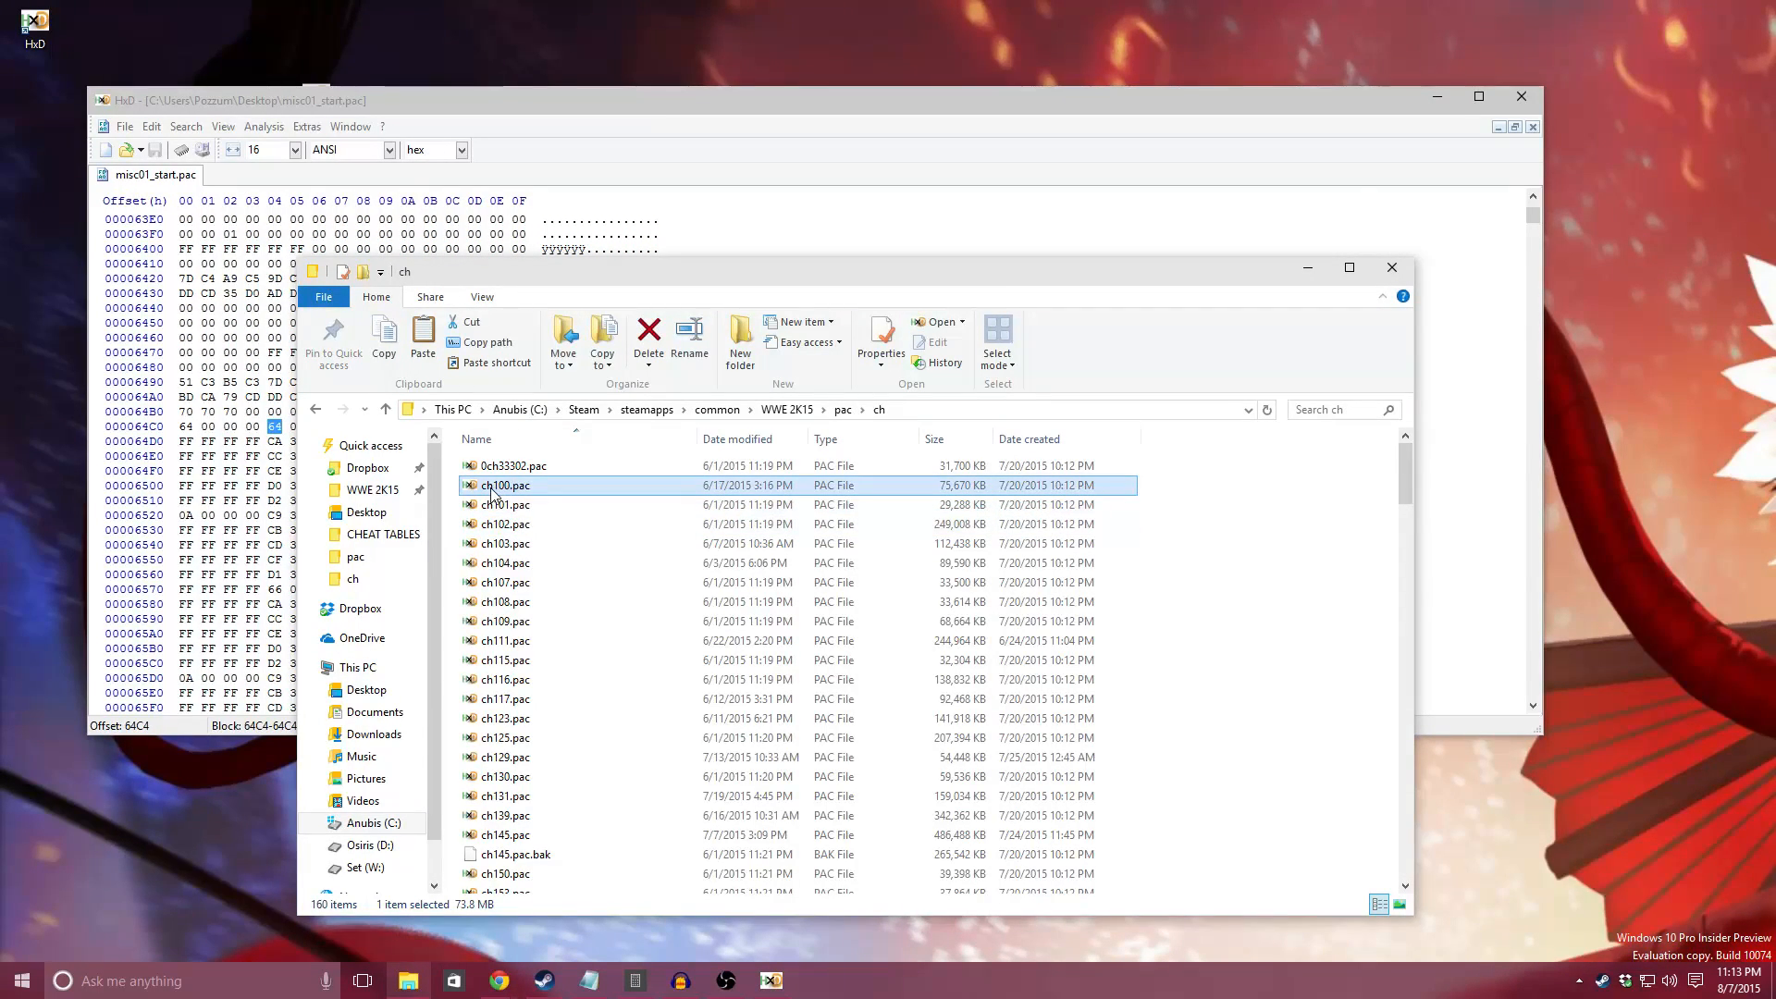
pyautogui.doubleClick(496, 487)
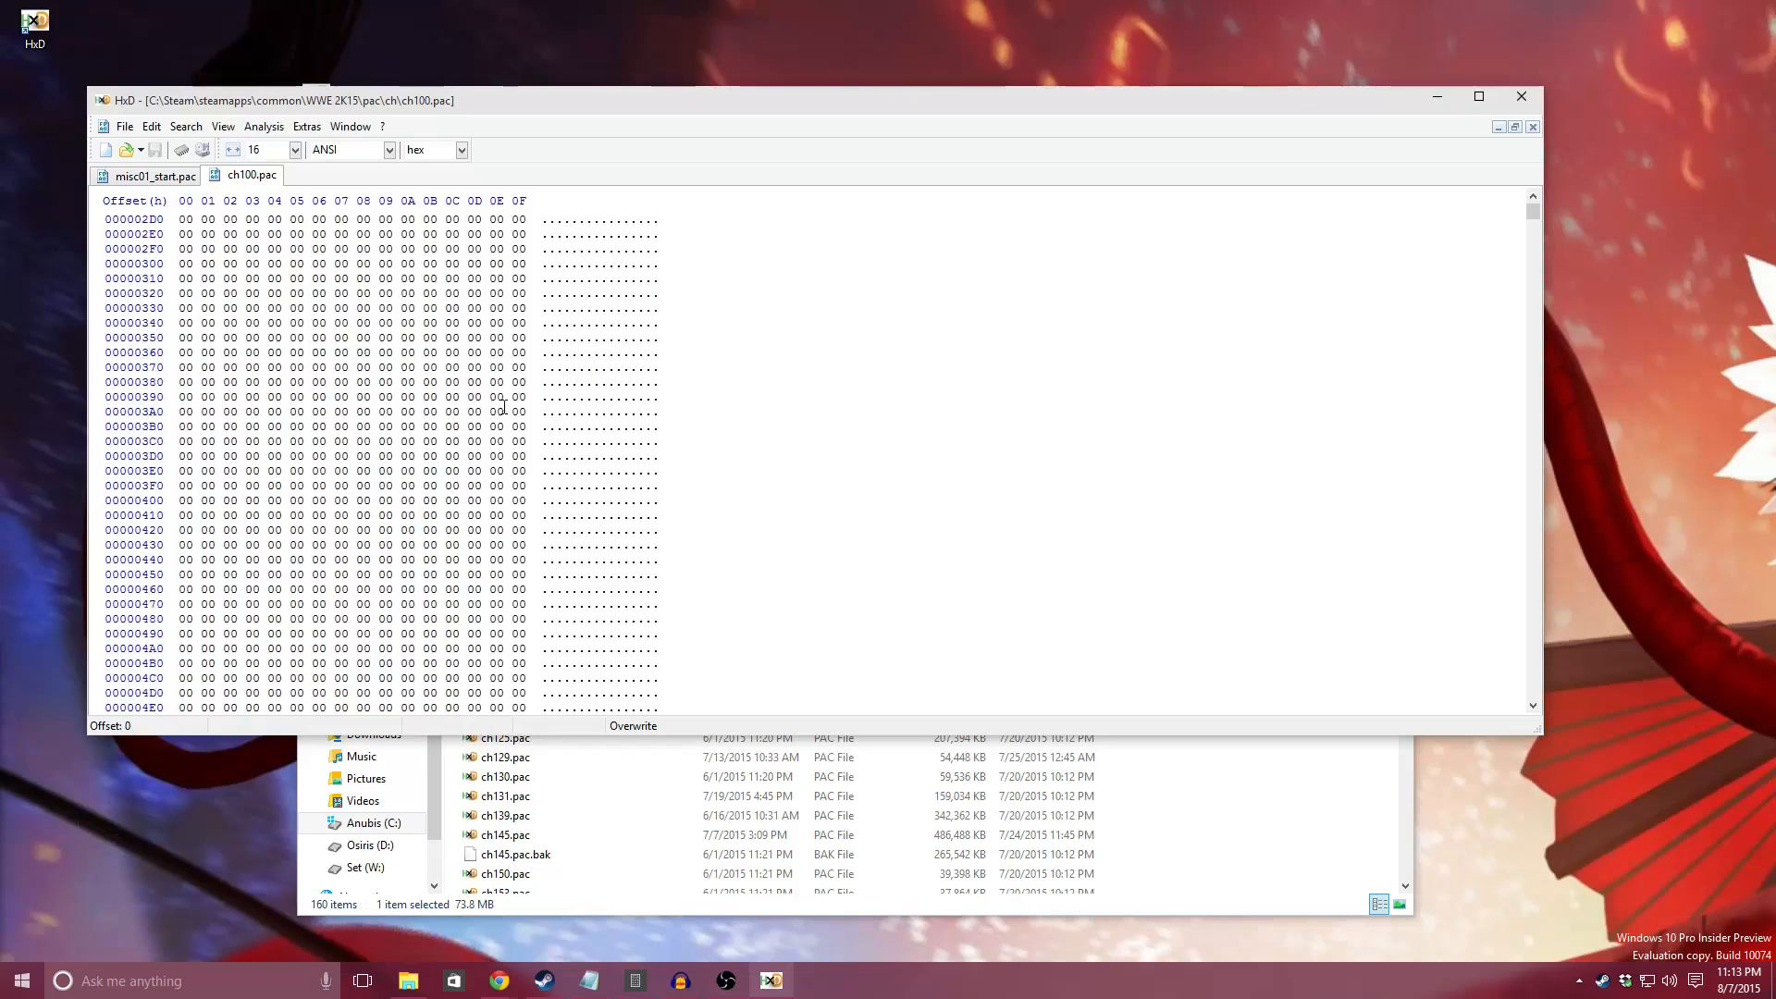
# Step: Examine the data around offset 00000800 in ch100.pac and close that file
pyautogui.scroll(-13, 516, 444)
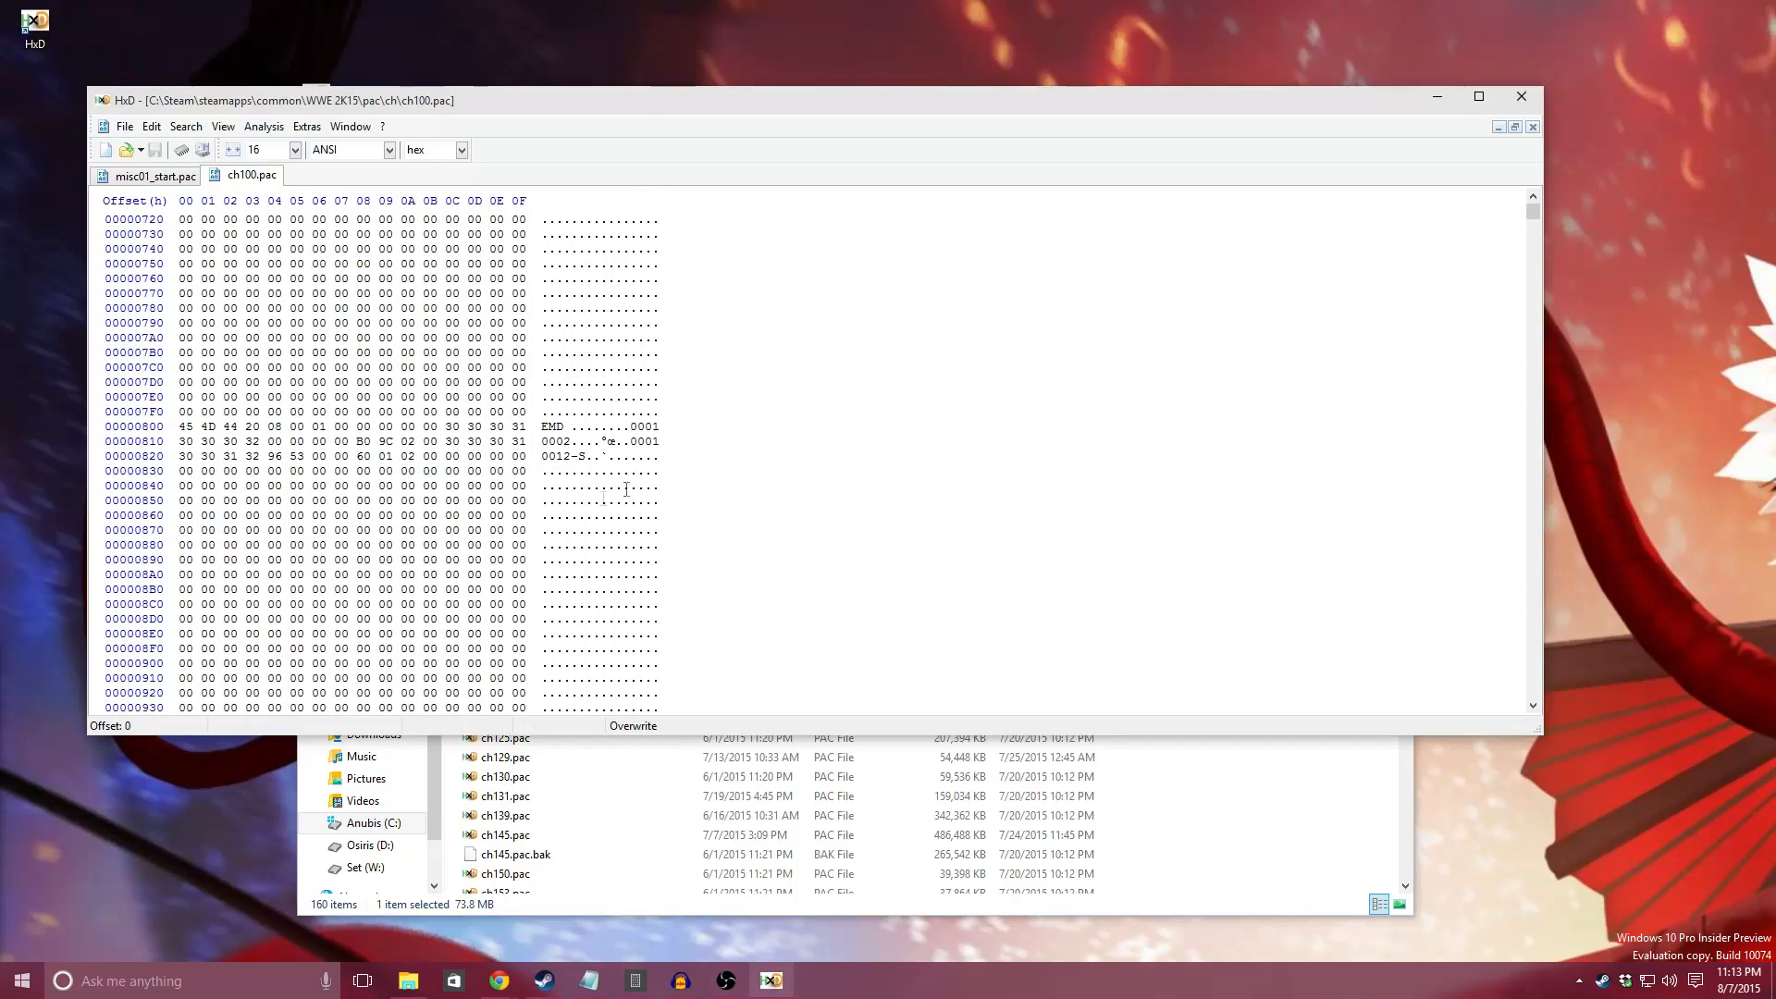
pyautogui.scroll(-1, 648, 462)
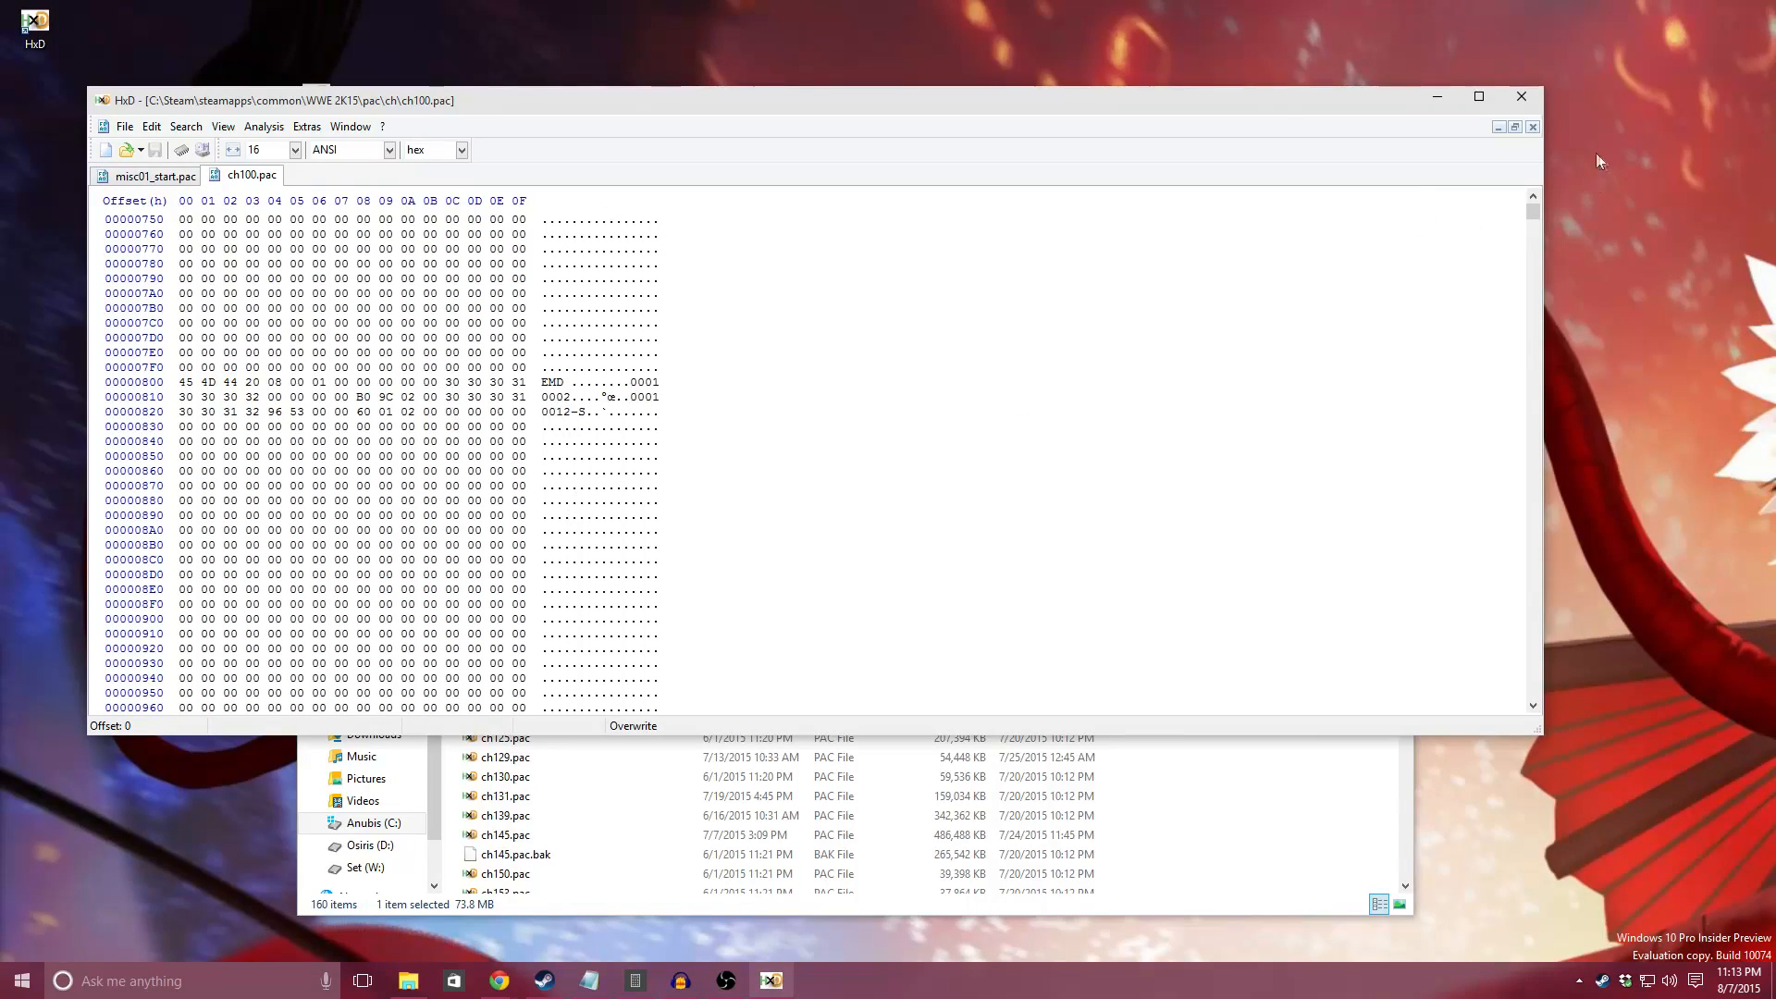
pyautogui.click(1533, 127)
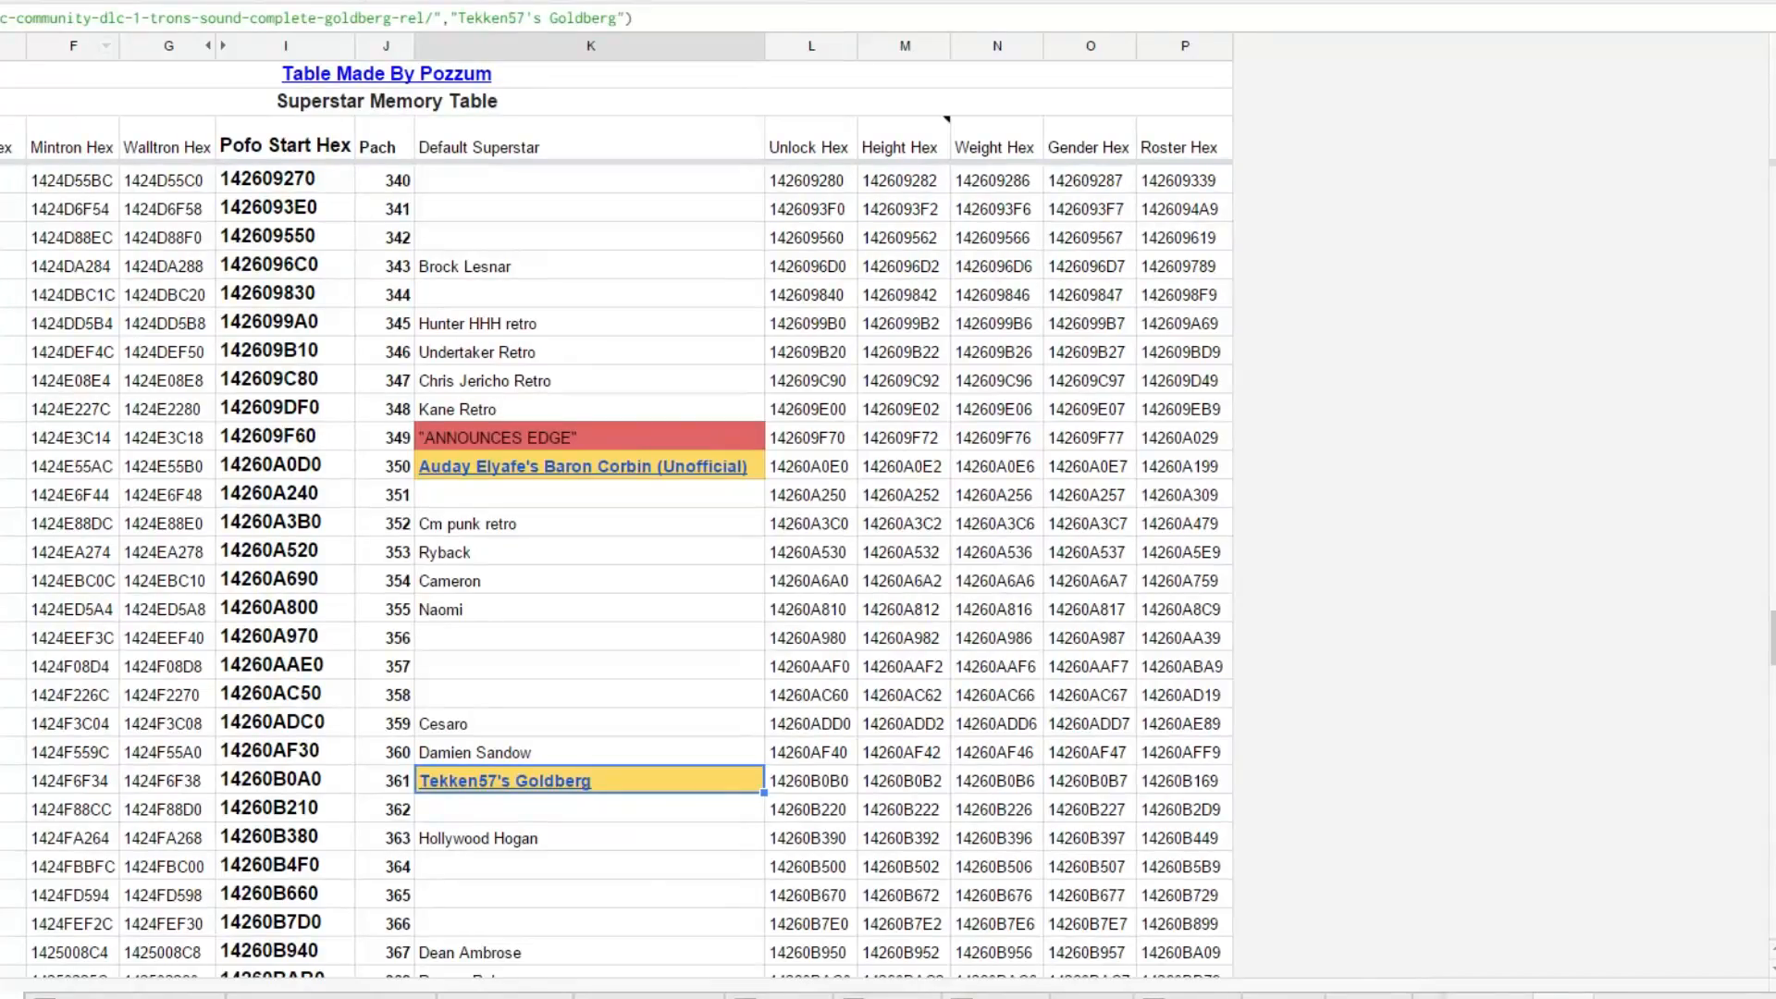
# Step: Locate Tekken57's Goldberg in the Superstar Memory Table spreadsheet and select his Pach number cell
pyautogui.scroll(-2, 377, 385)
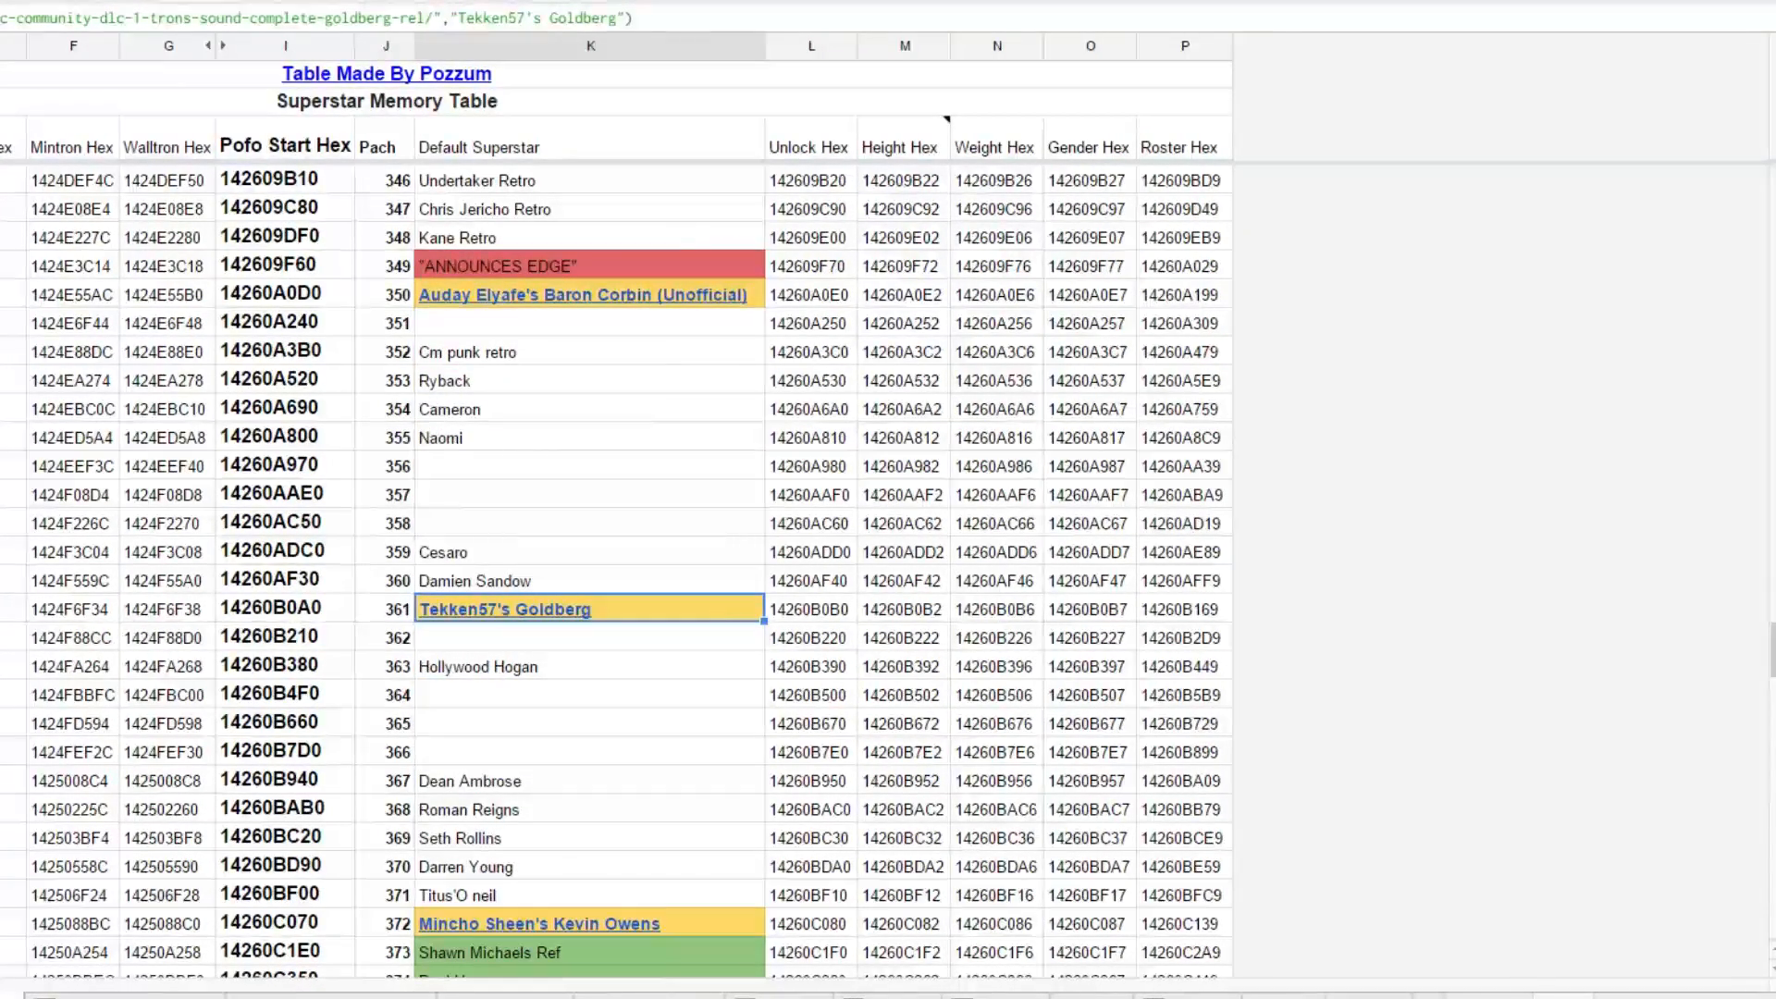
pyautogui.scroll(-1, 592, 553)
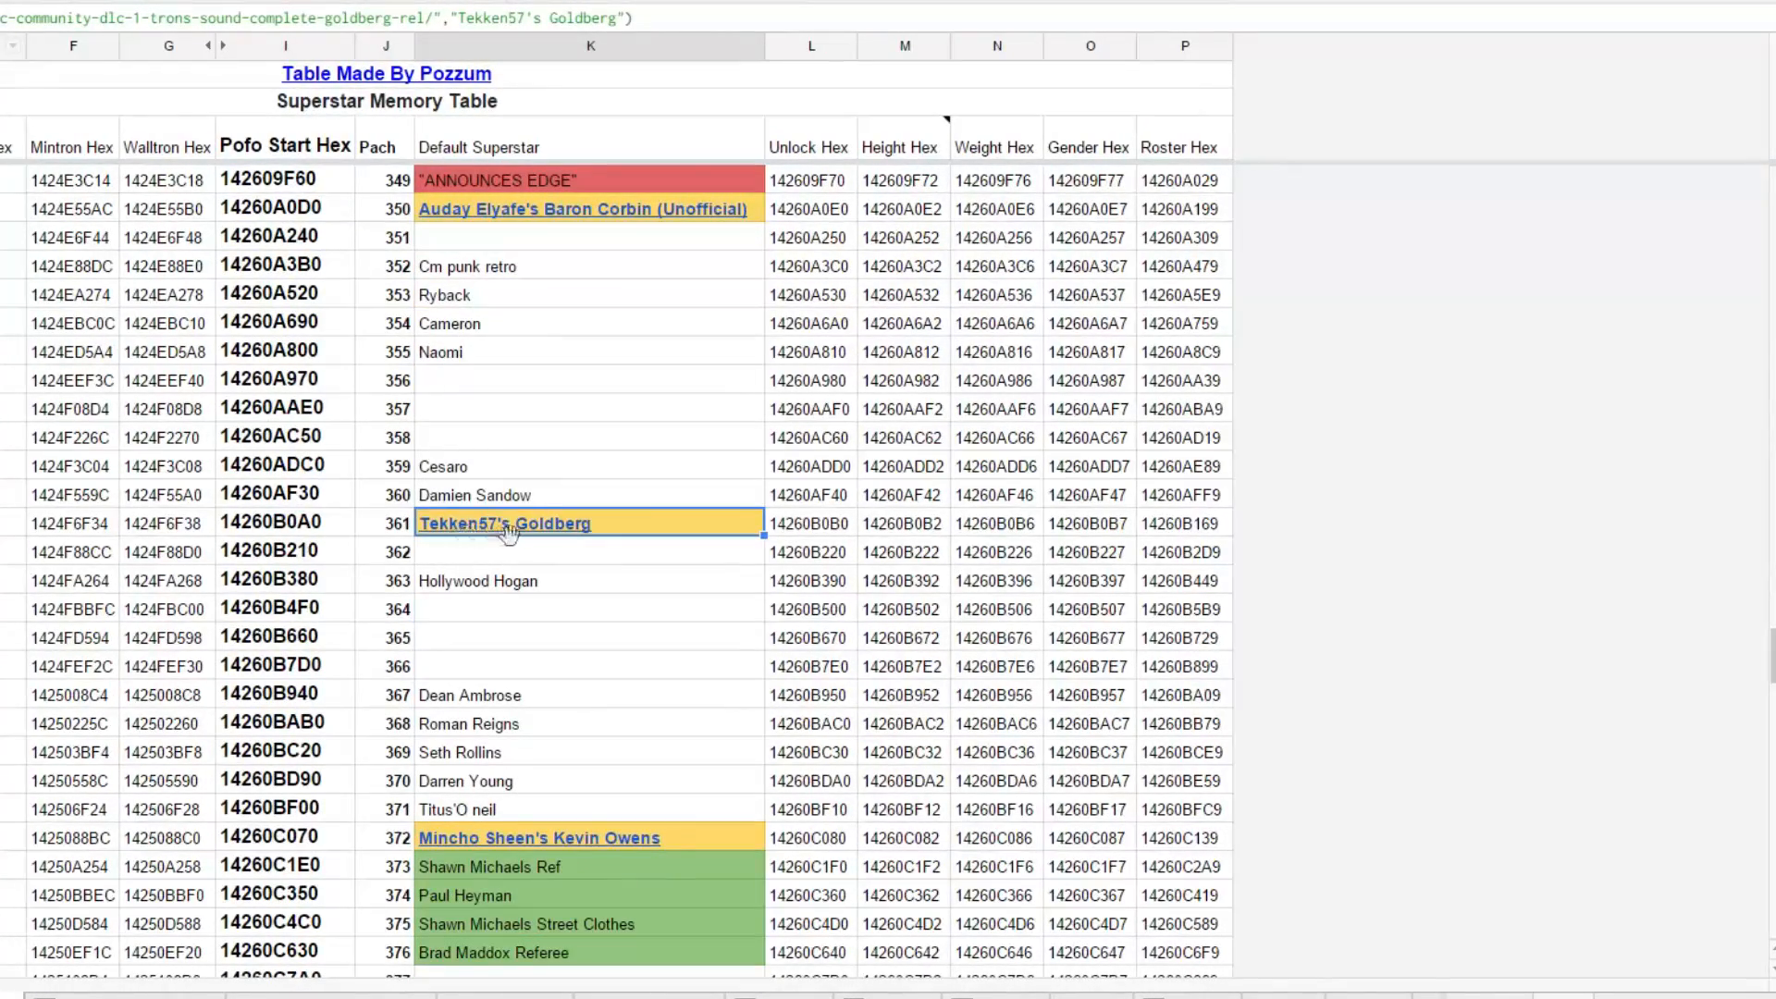
pyautogui.click(383, 528)
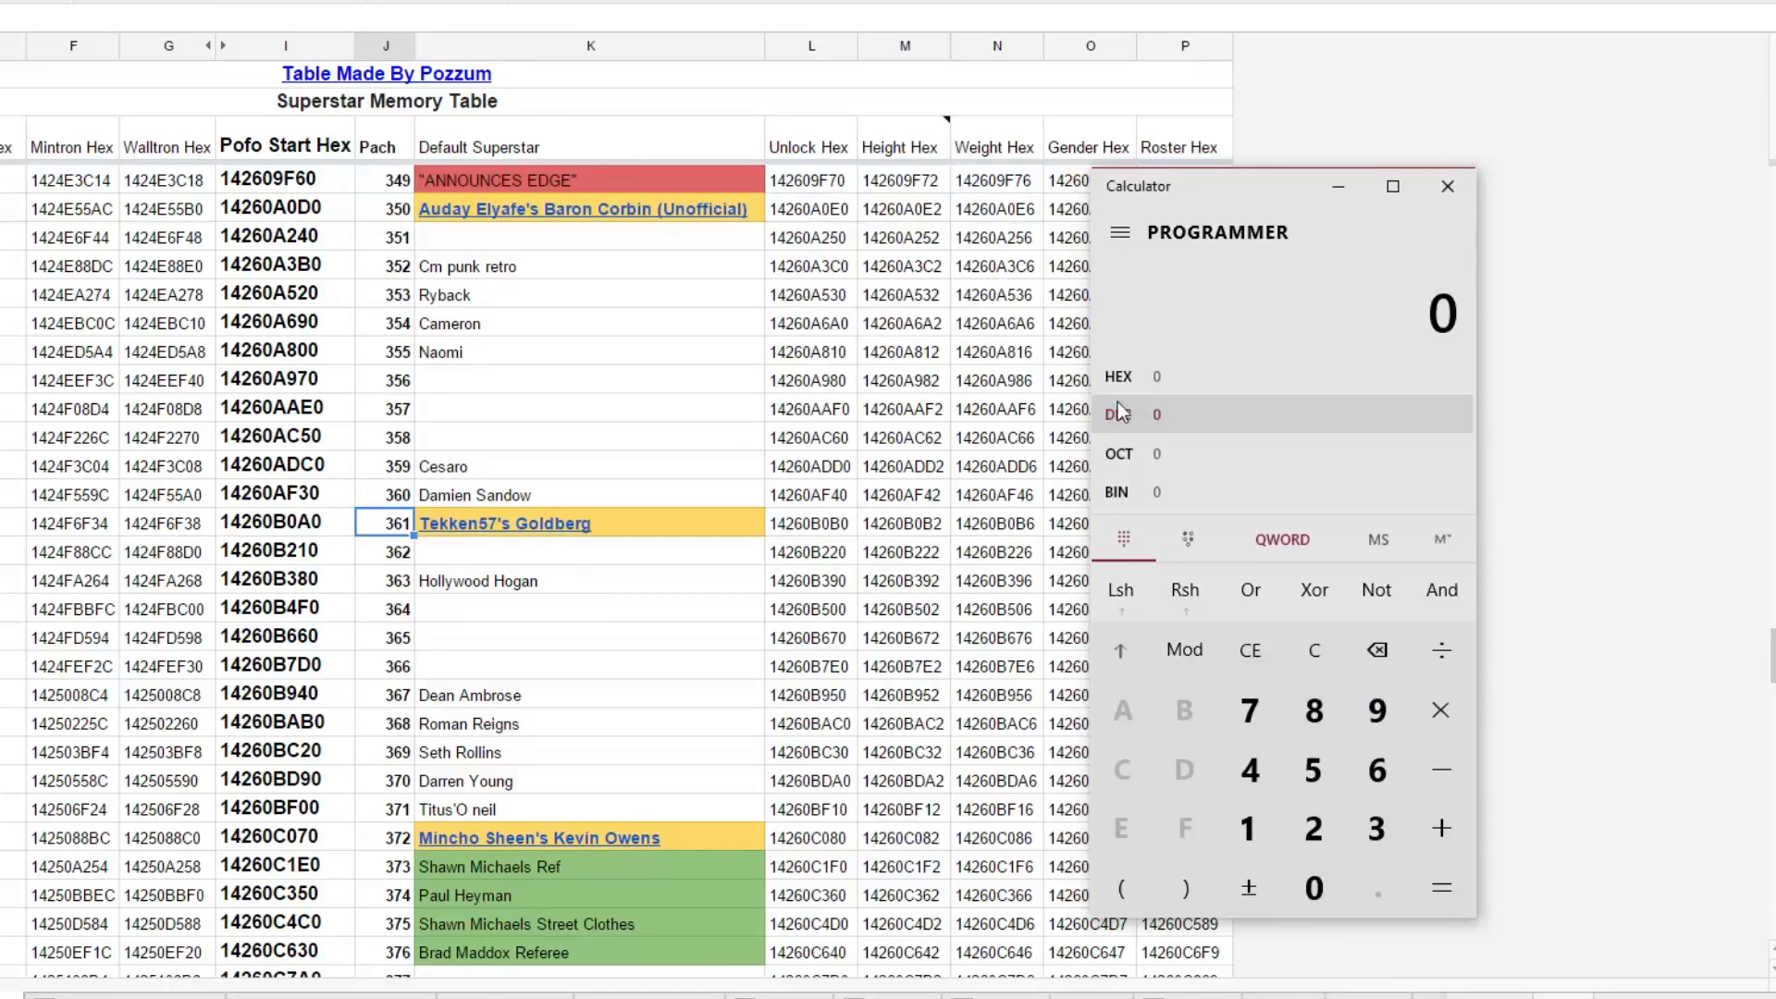
# Step: Convert decimal 361 to hexadecimal in the Calculator's programmer mode and return to the hex editor
pyautogui.click(1376, 828)
pyautogui.click(1377, 770)
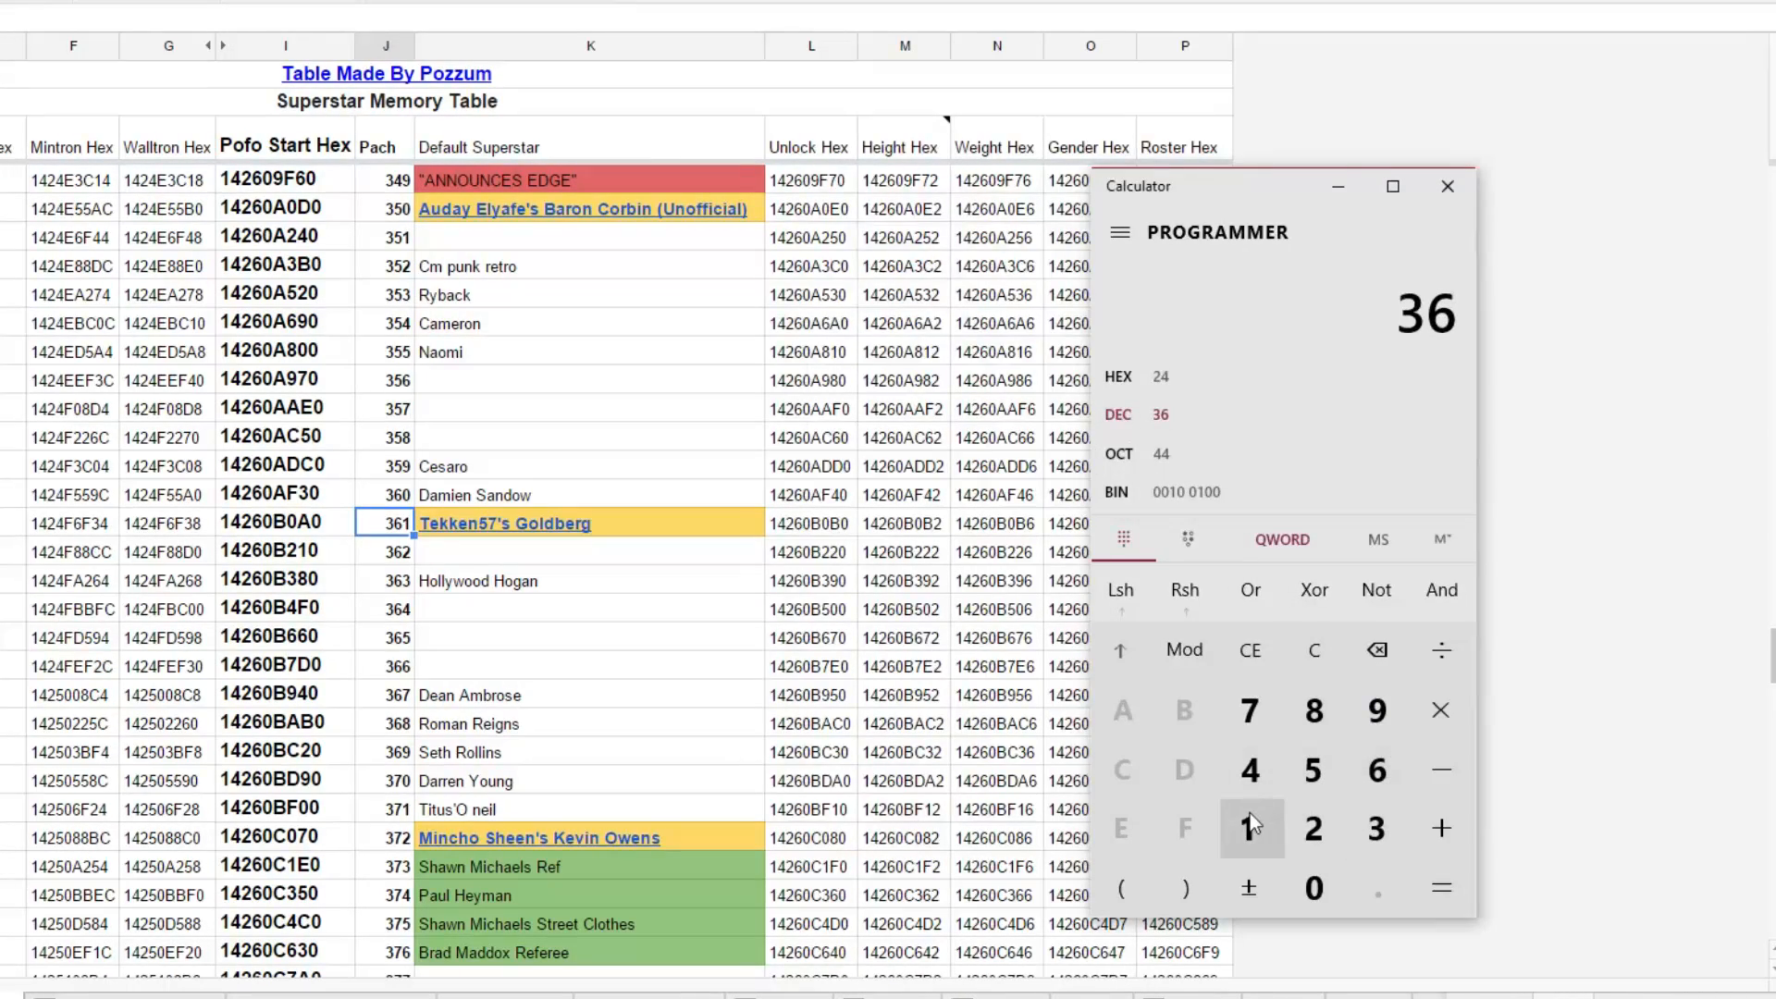
pyautogui.click(1251, 813)
pyautogui.click(1162, 379)
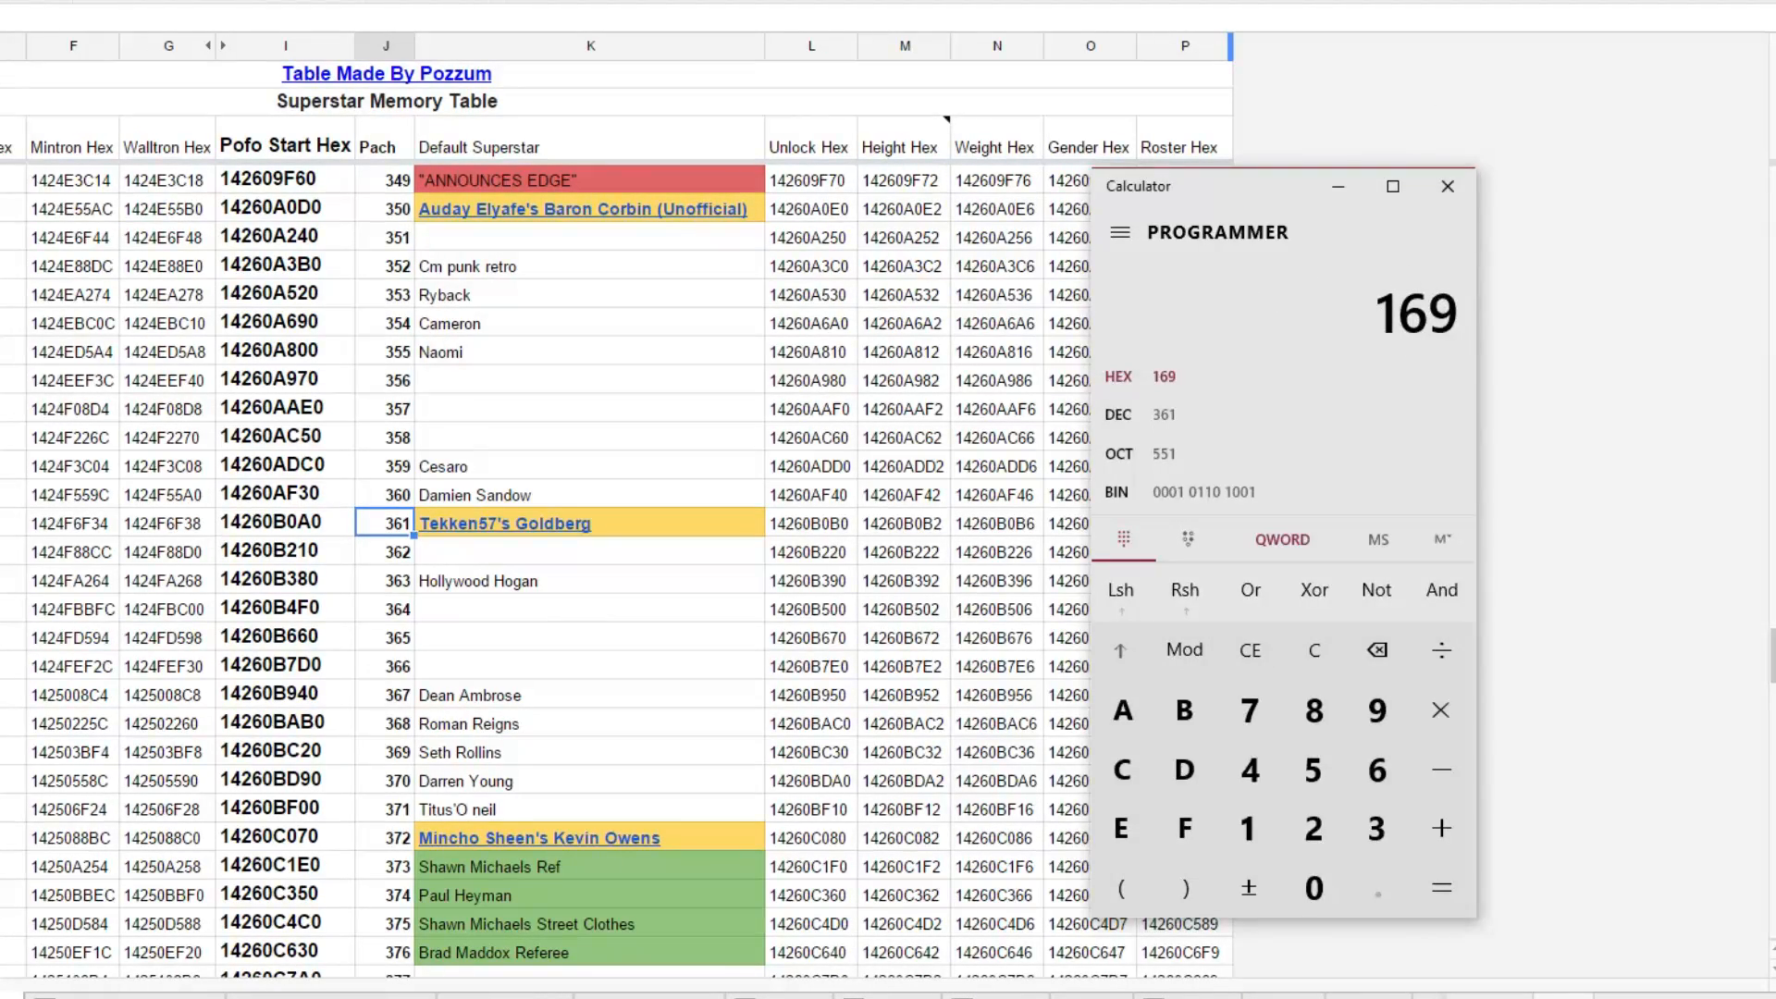
pyautogui.click(1231, 46)
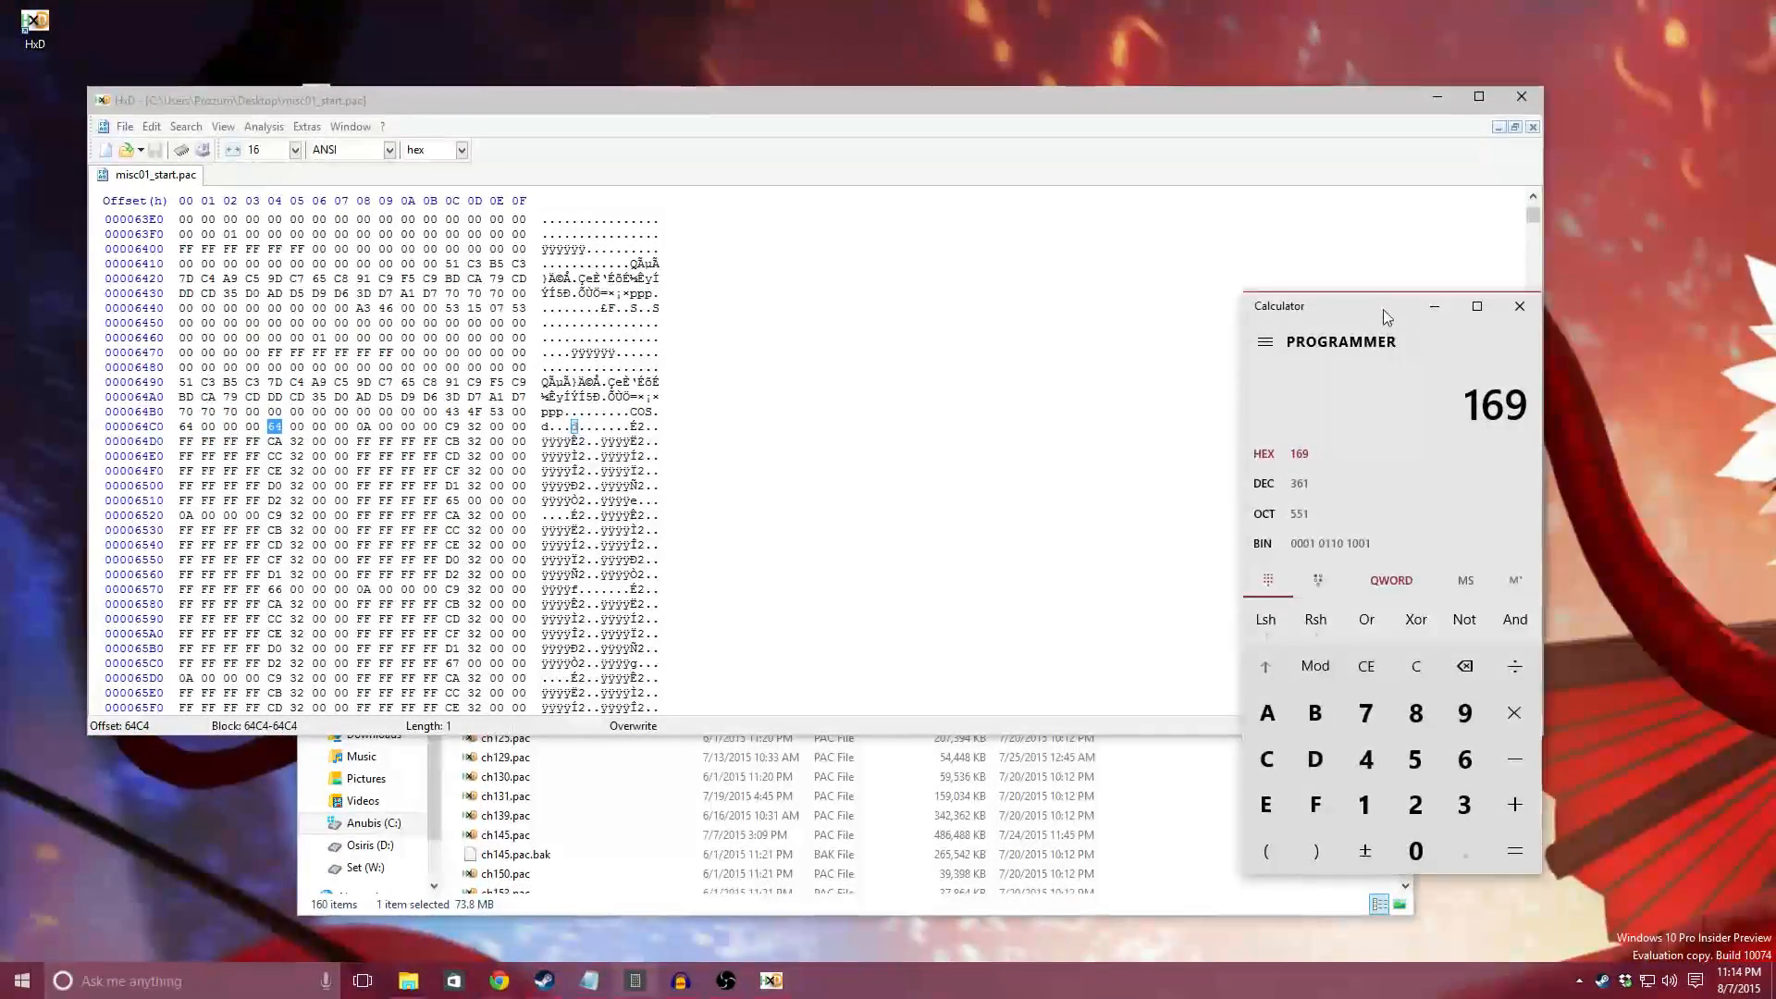
# Step: Set the first COS entry's character ID at offset 64C4 to 69 01, with the calculator result visible beside the hex editor
pyautogui.moveTo(1384, 309); pyautogui.dragTo(1531, 303)
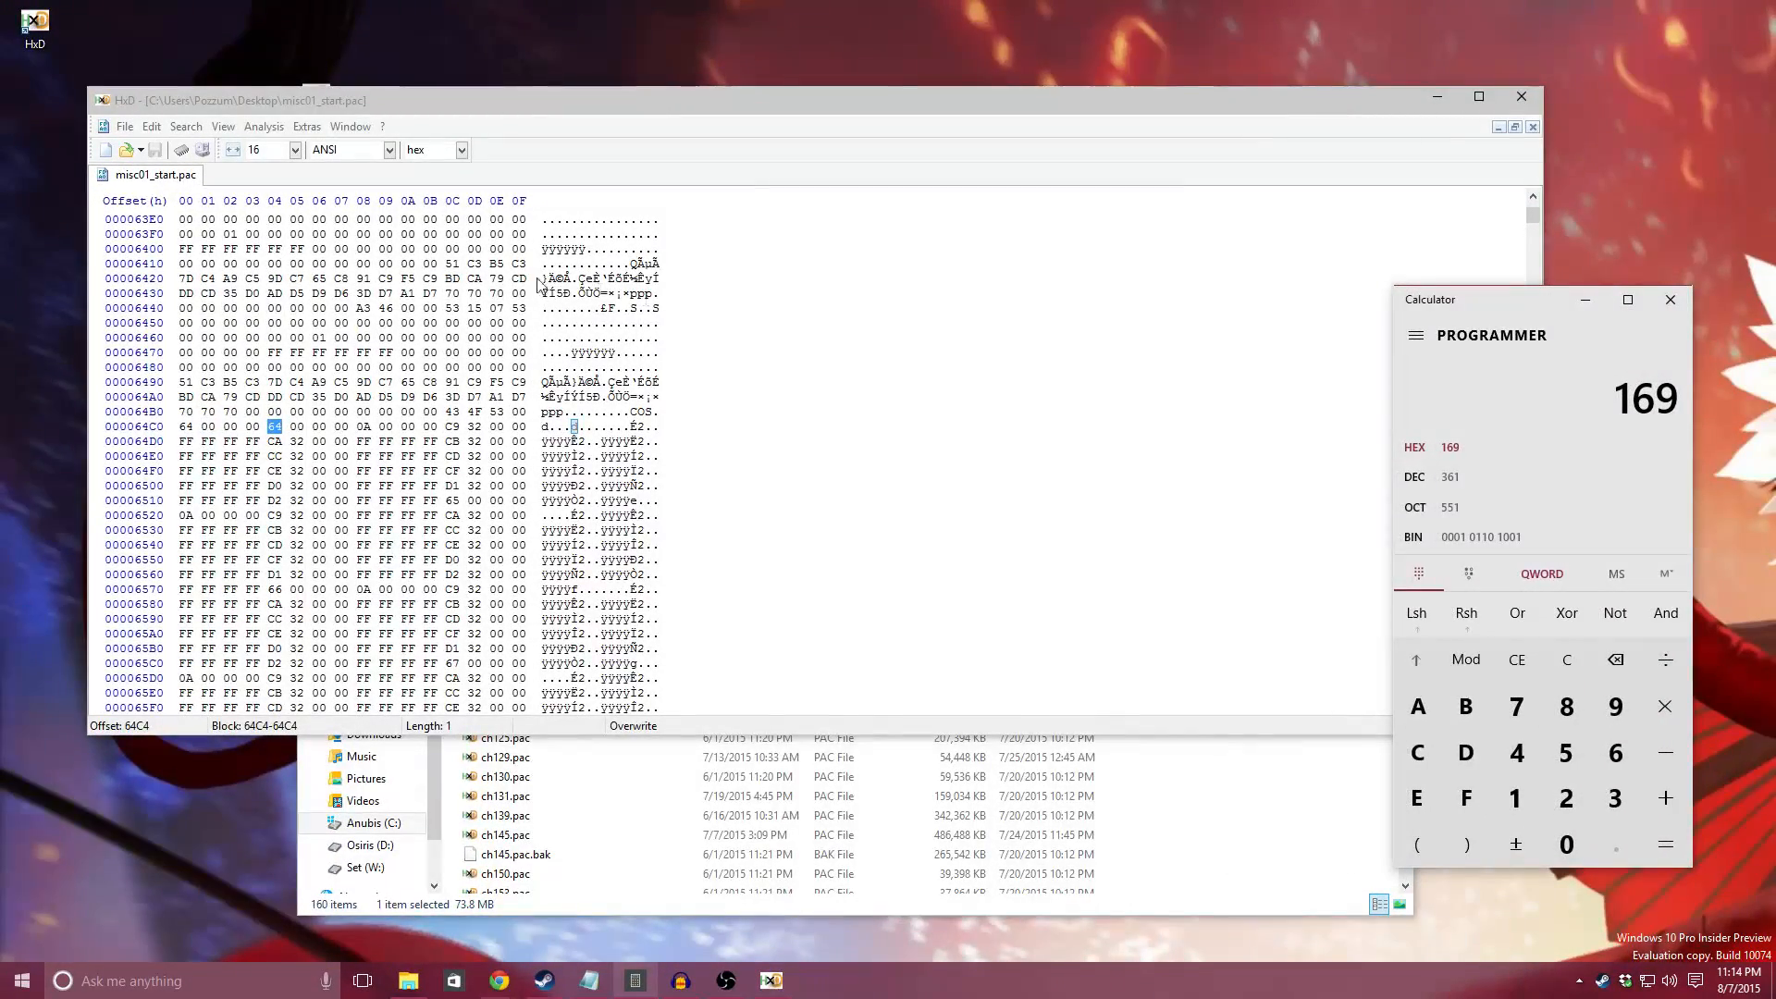
pyautogui.click(939, 331)
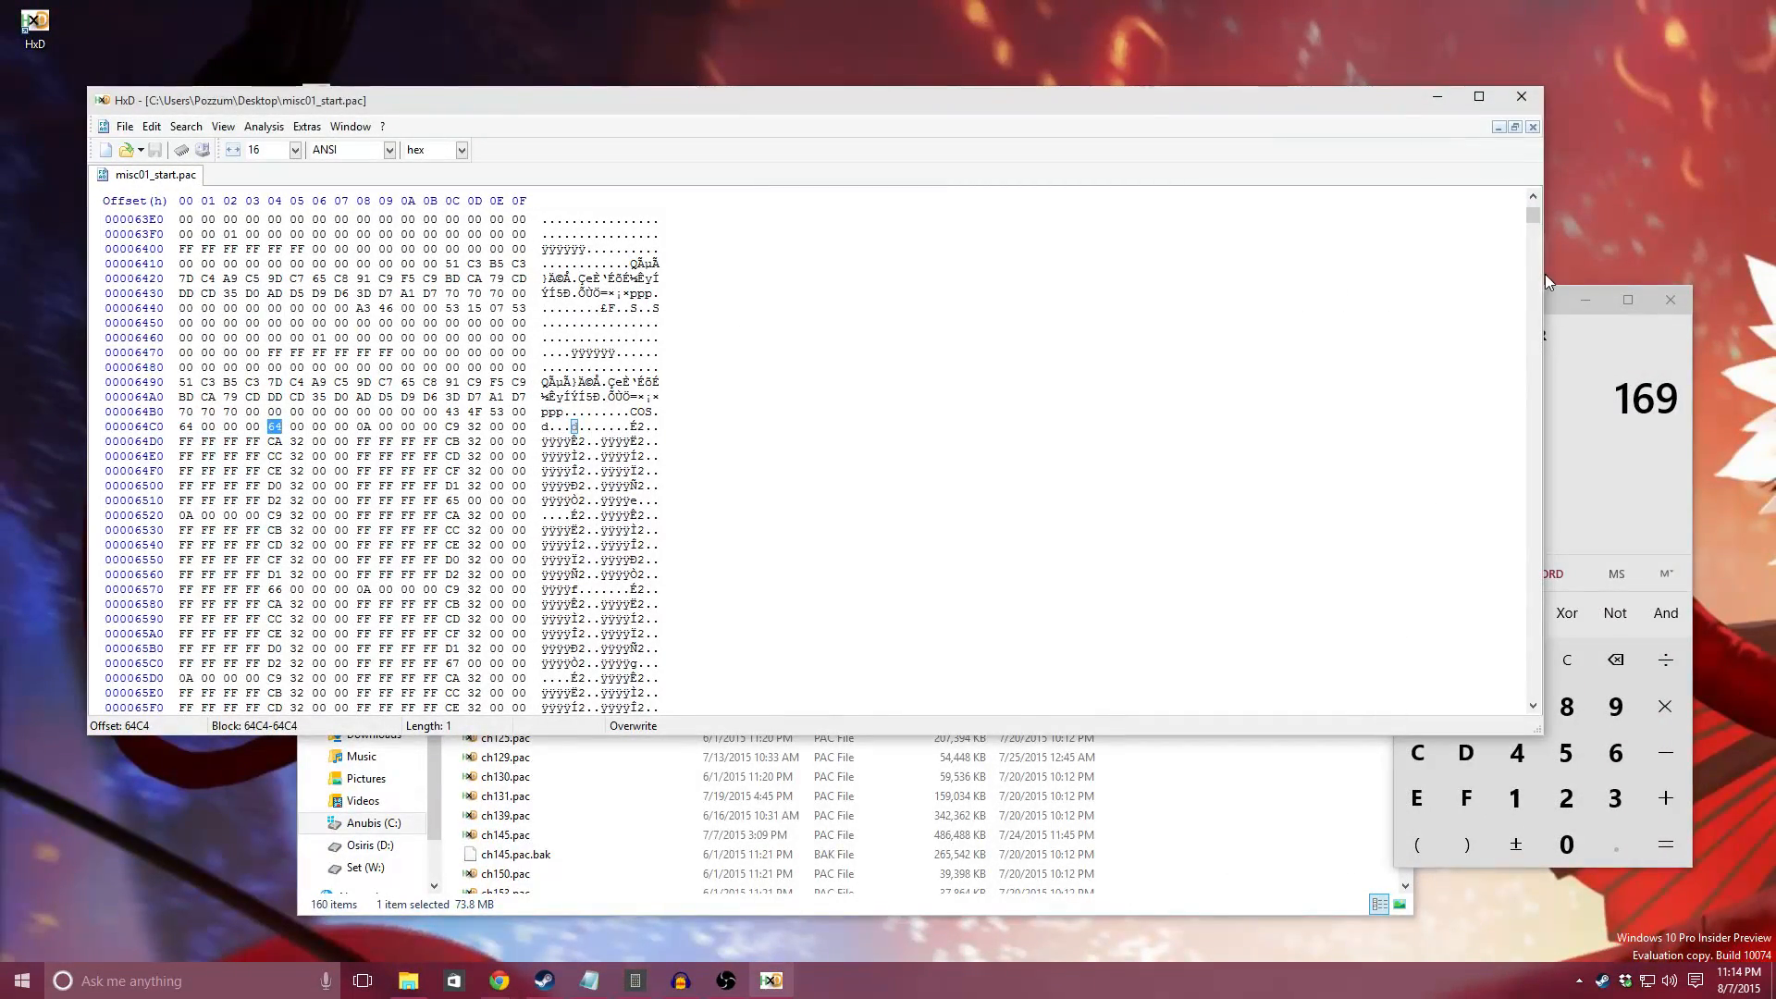
pyautogui.moveTo(1543, 274); pyautogui.dragTo(1240, 282)
pyautogui.click(275, 430)
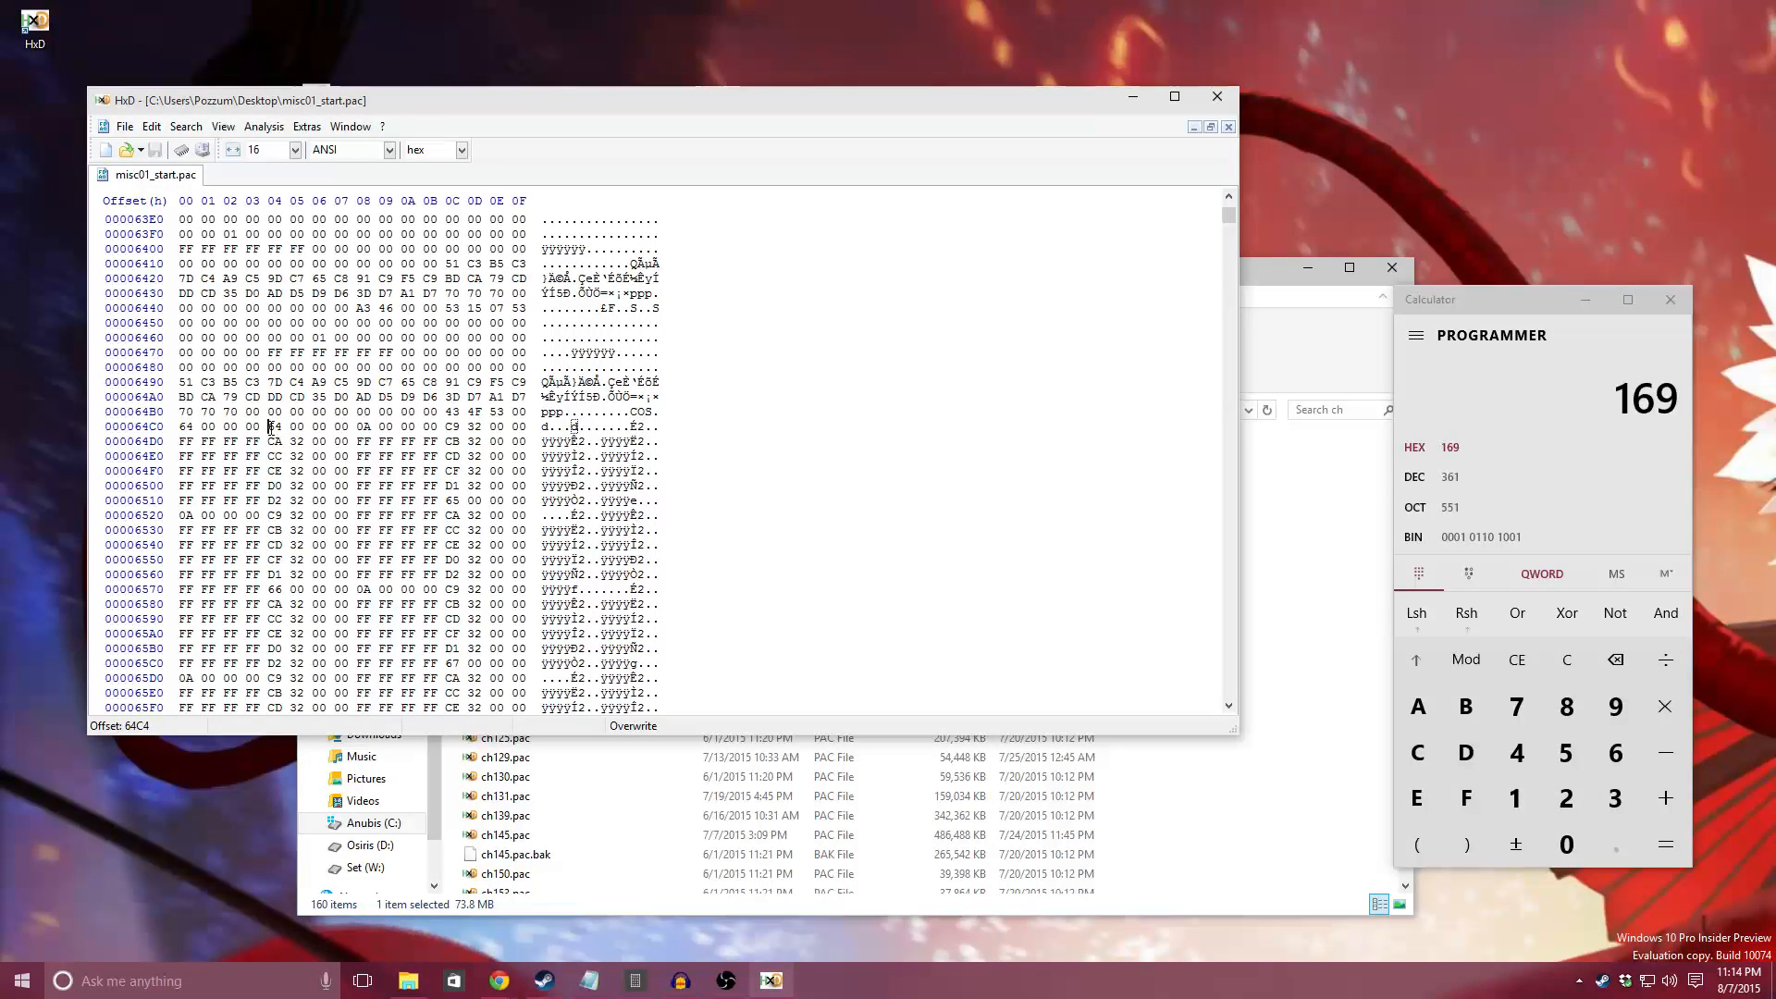
pyautogui.write('69 ')
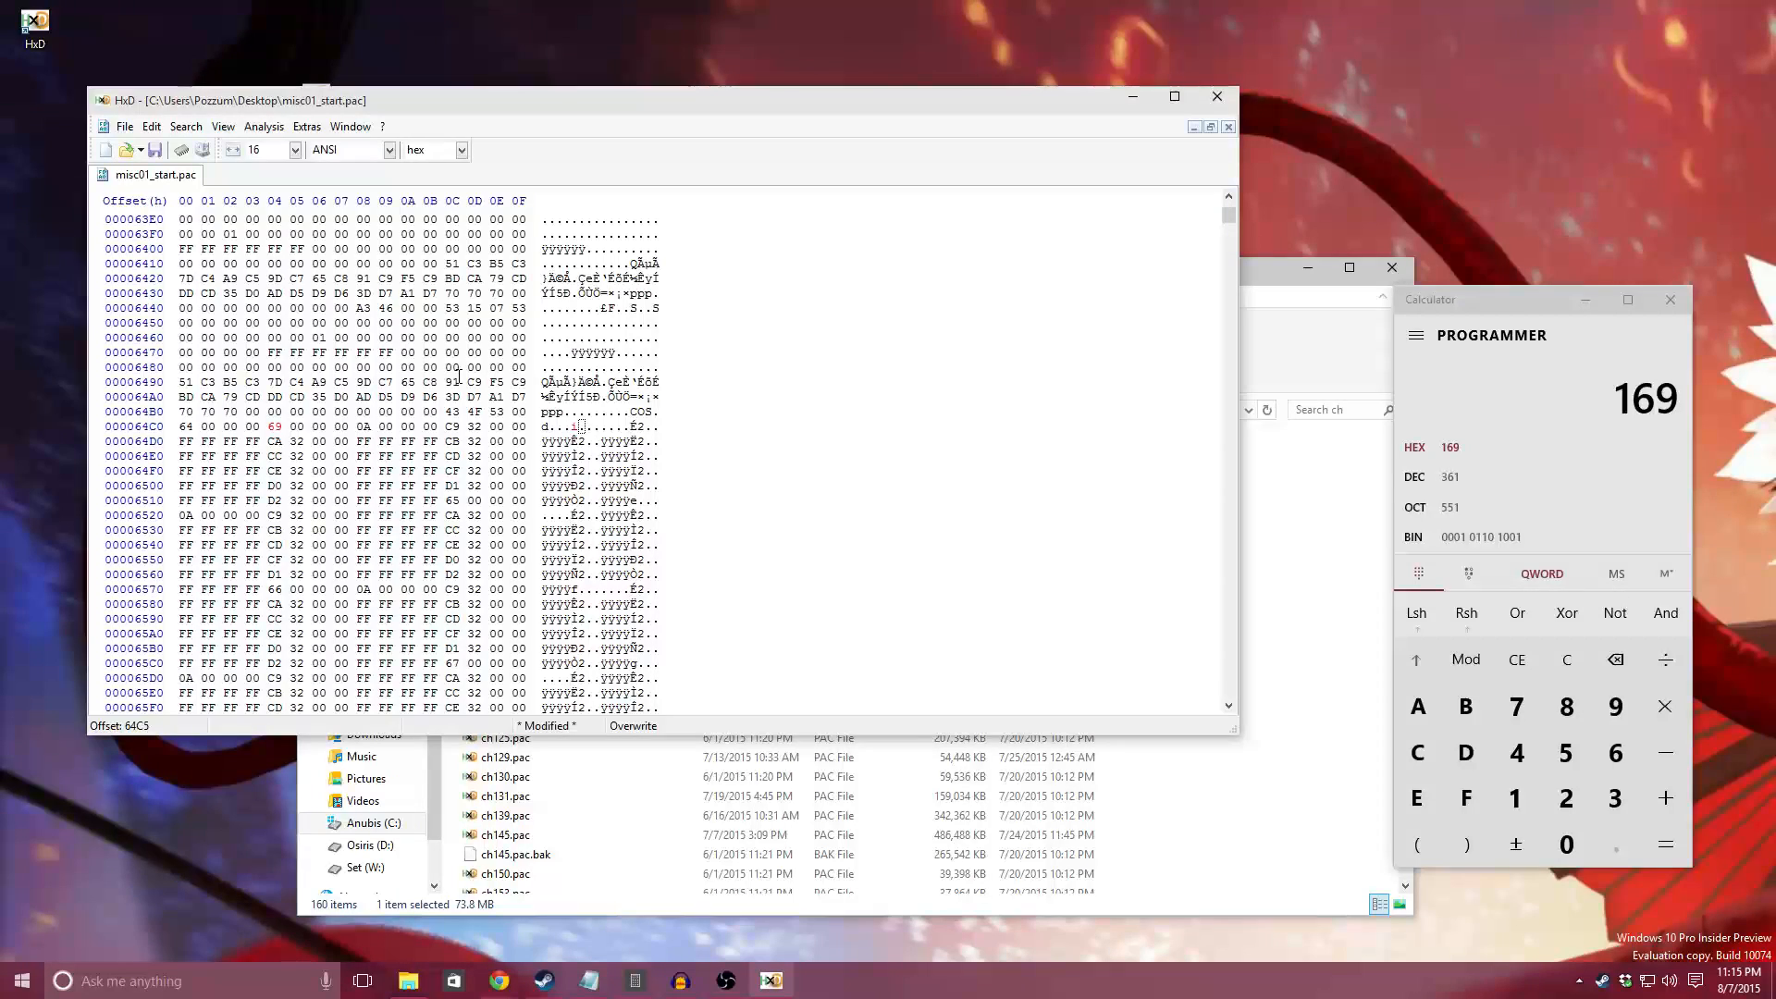
pyautogui.write('01')
pyautogui.moveTo(347, 427); pyautogui.dragTo(271, 427)
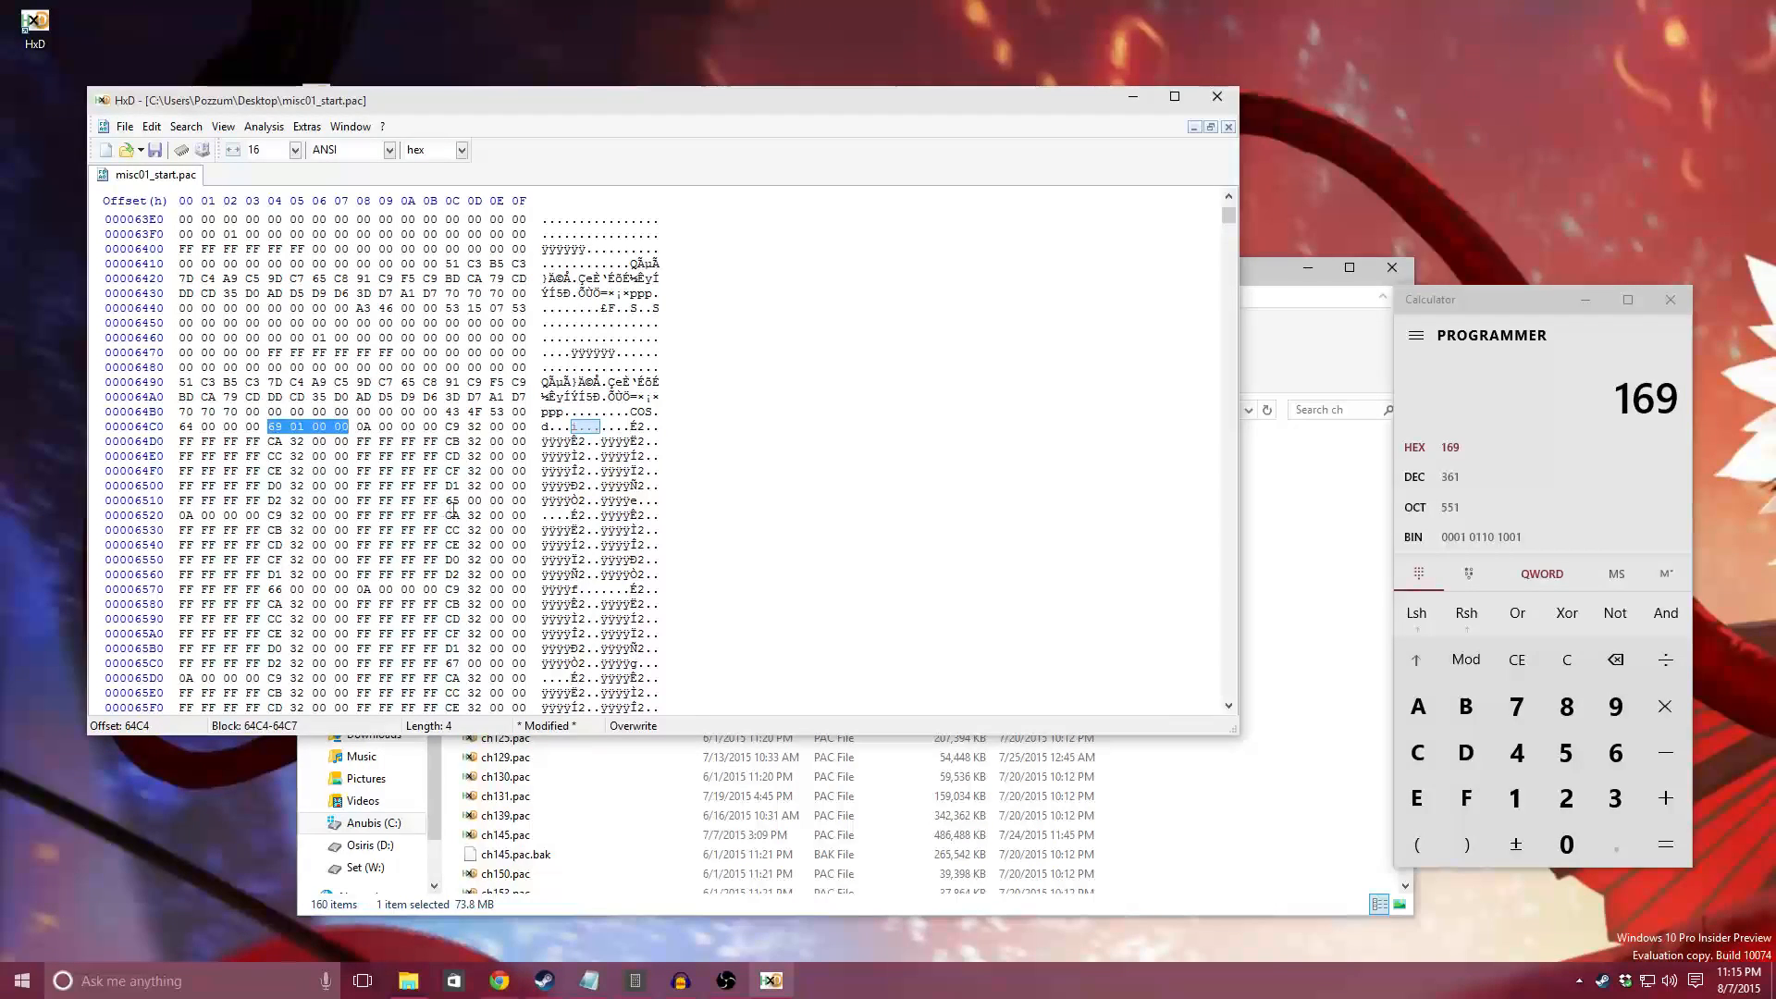
# Step: Examine the four-byte ID fields of the following COS entries at offsets 651C and 6574
pyautogui.click(452, 500)
pyautogui.moveTo(452, 500); pyautogui.dragTo(521, 501)
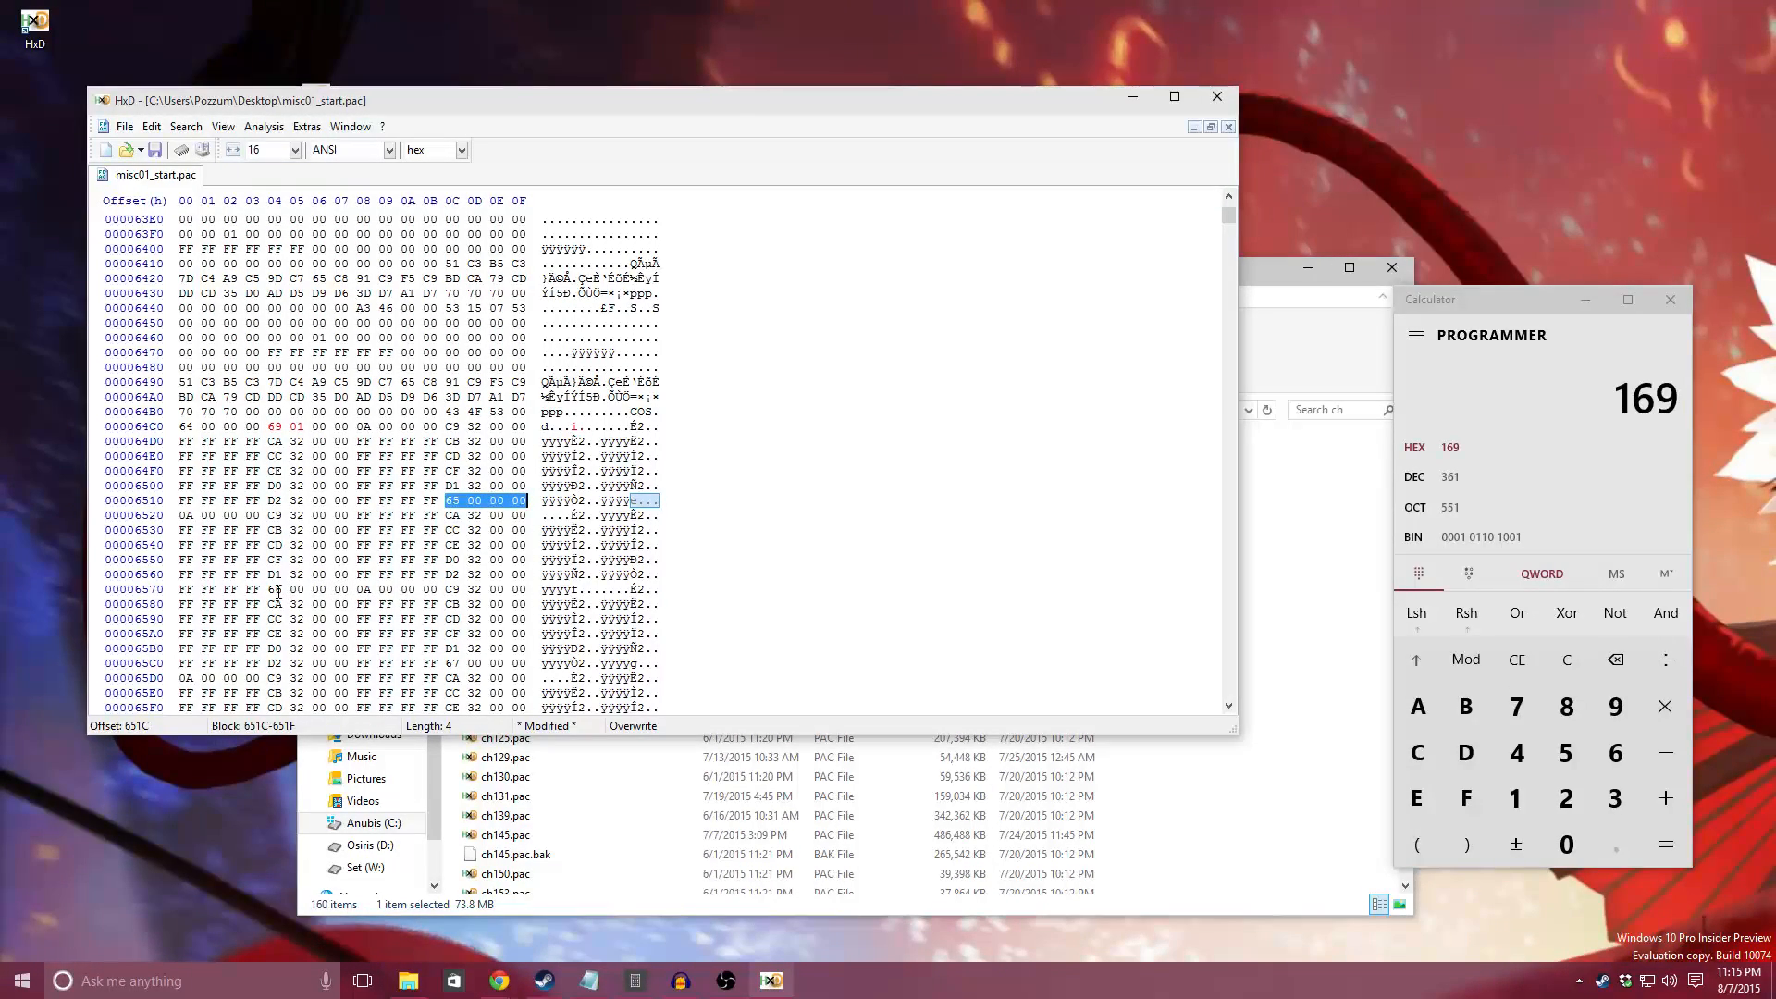
pyautogui.moveTo(274, 589); pyautogui.dragTo(343, 591)
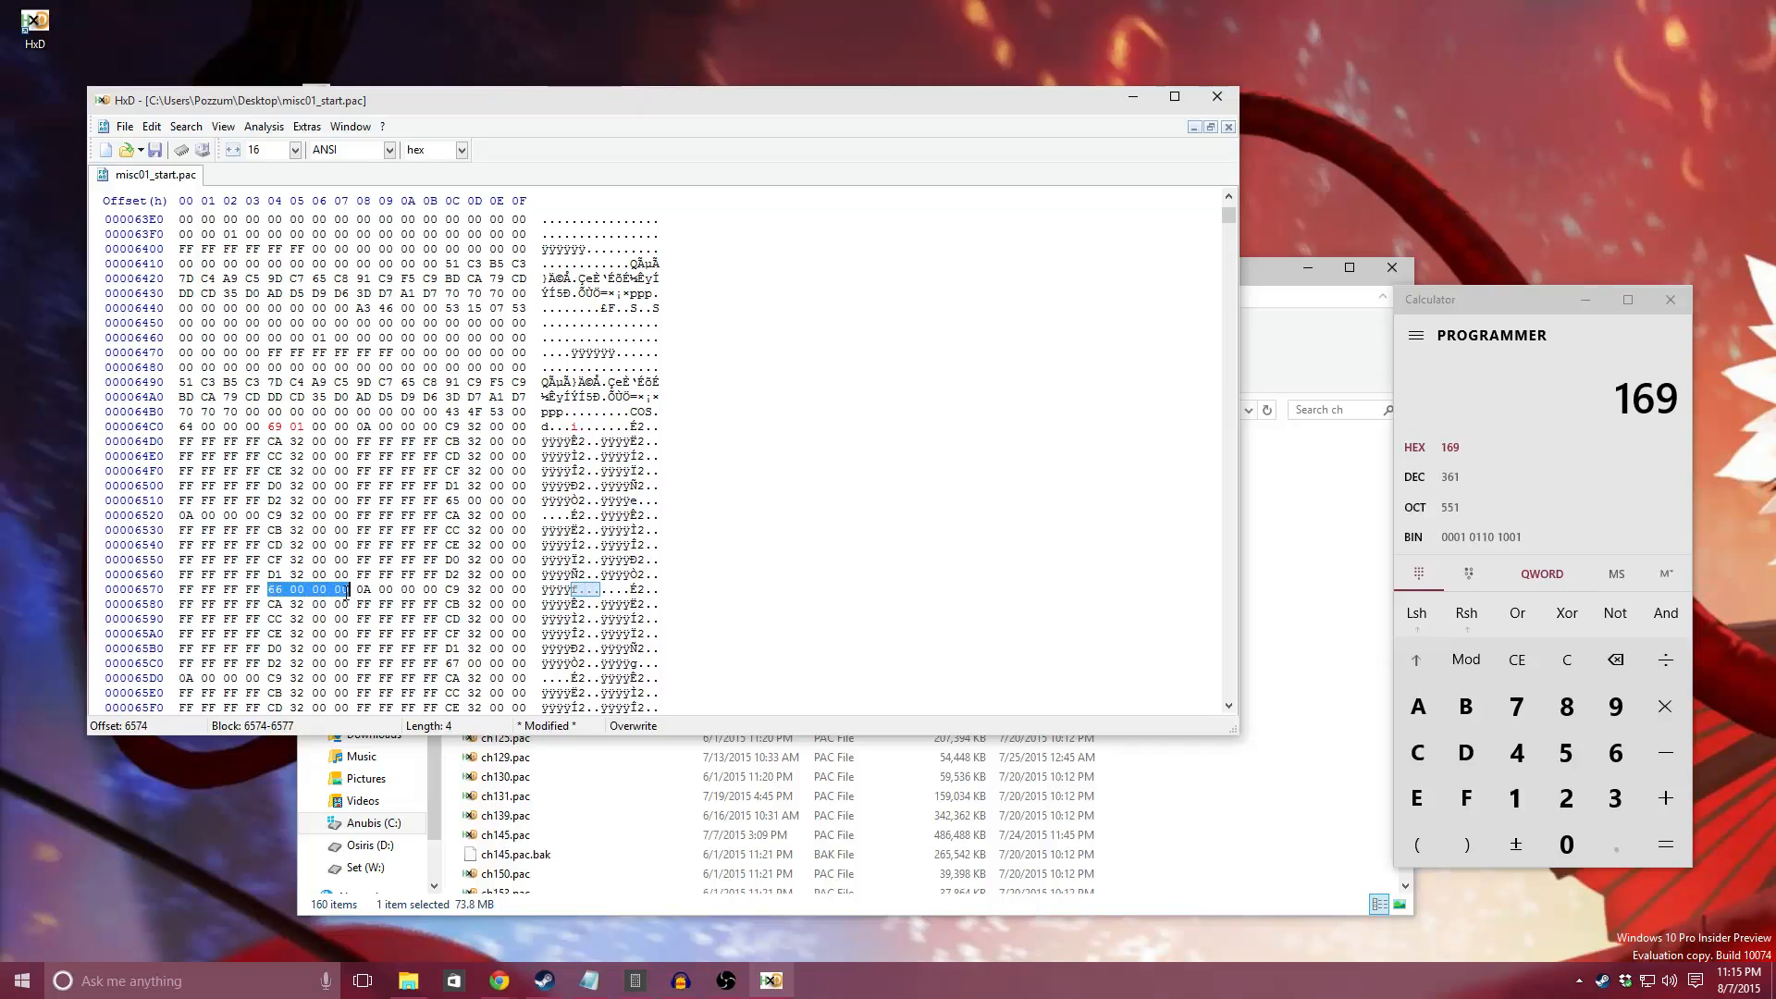
pyautogui.click(401, 544)
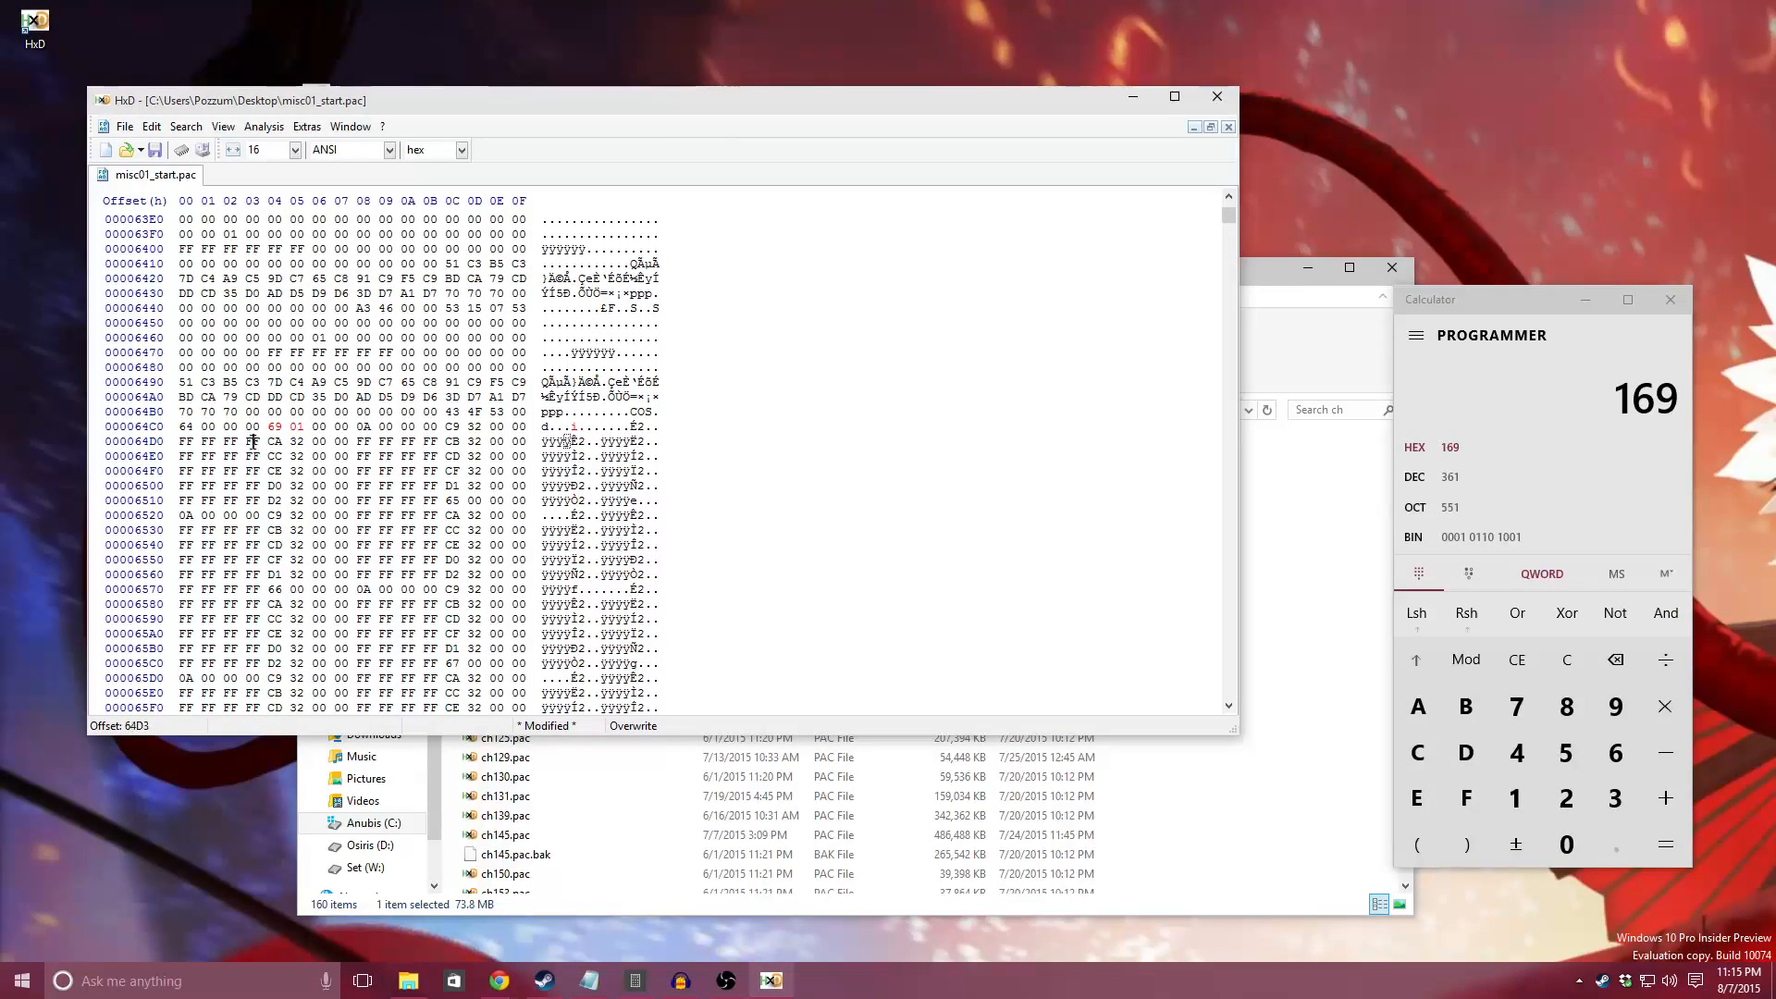
# Step: Set the attire count byte of the first COS entry at offset 64C8 to 04
pyautogui.click(226, 516)
pyautogui.click(318, 427)
pyautogui.doubleClick(371, 427)
pyautogui.write('04')
# Step: Examine the attire name fields of the first COS entry at offsets 64CC, 64D4 and 64DC
pyautogui.moveTo(448, 426); pyautogui.dragTo(507, 431)
pyautogui.moveTo(276, 442); pyautogui.dragTo(348, 443)
pyautogui.moveTo(475, 442); pyautogui.dragTo(524, 443)
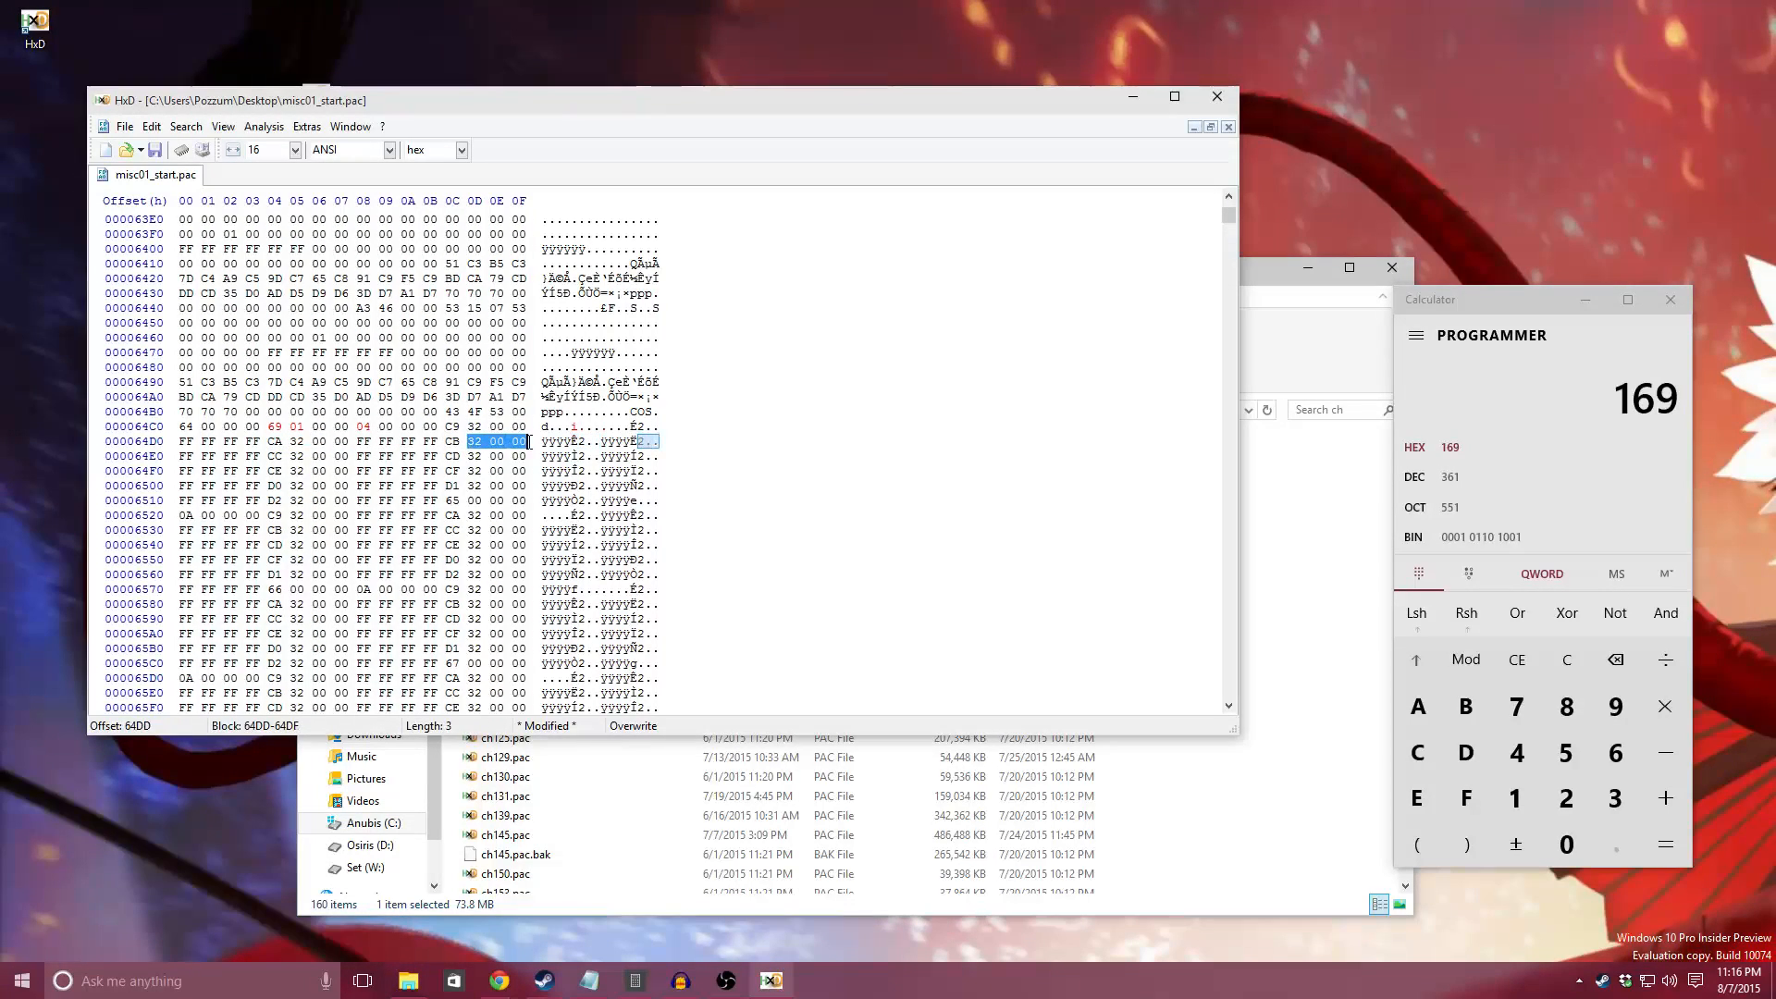
pyautogui.click(446, 442)
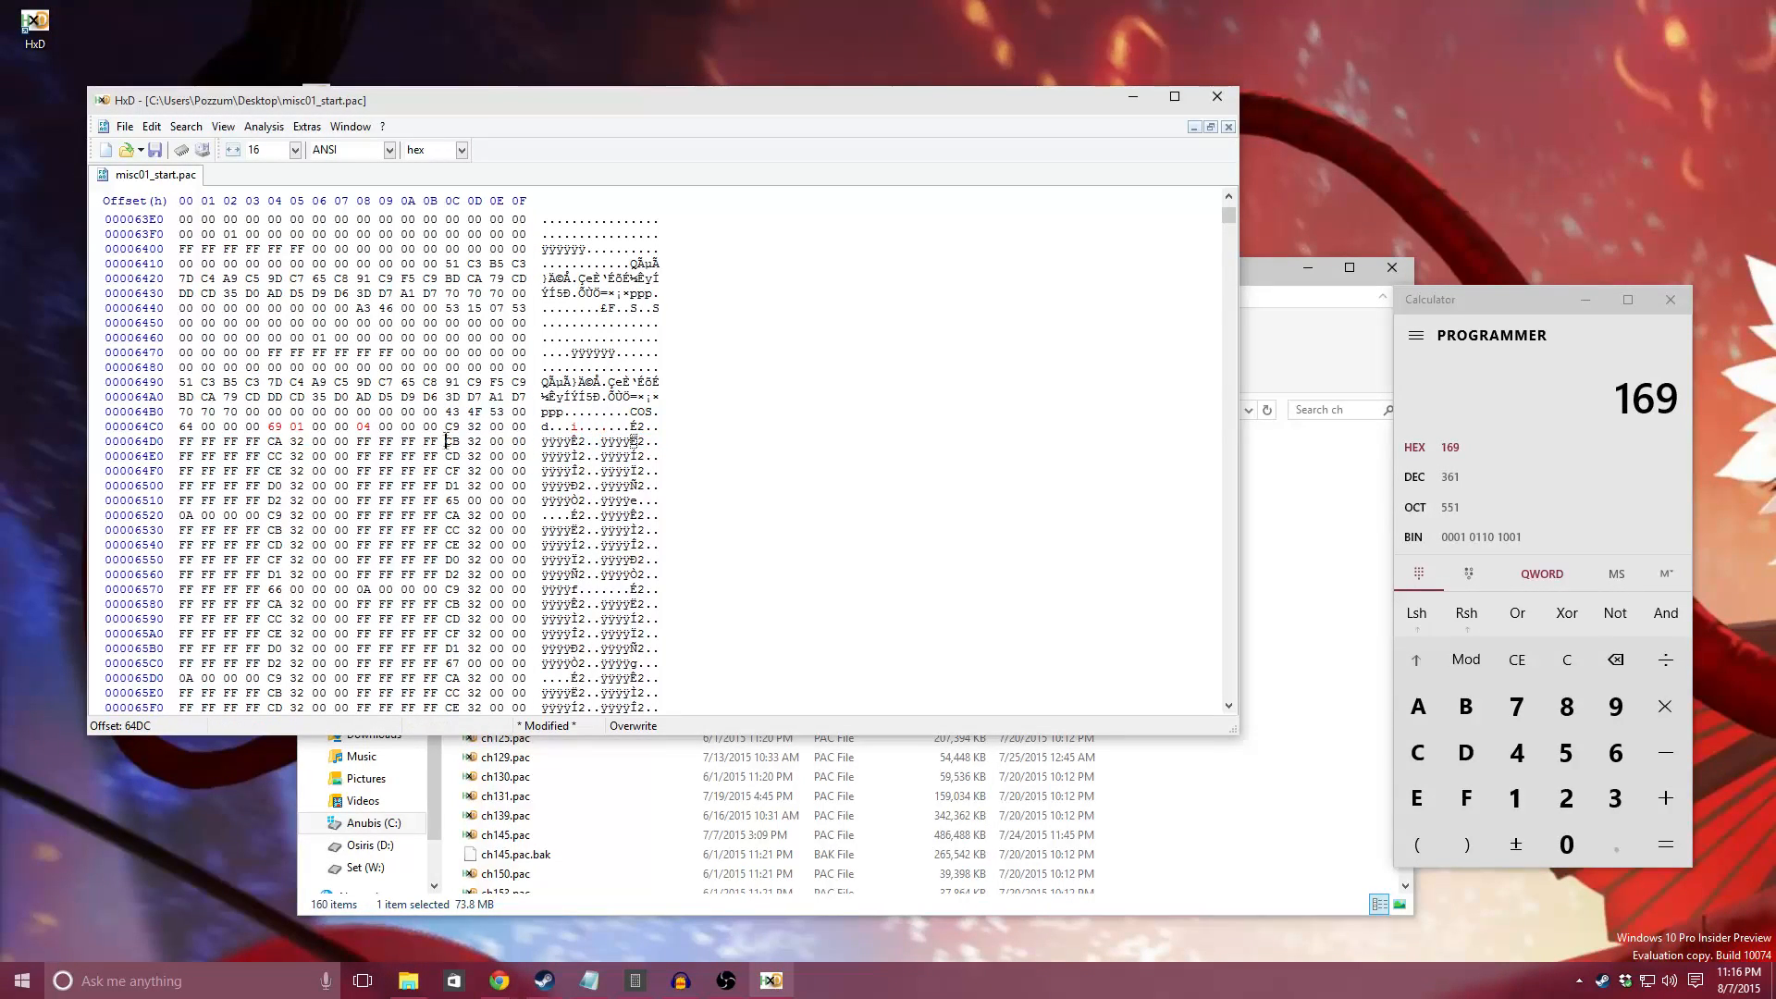
pyautogui.moveTo(447, 427); pyautogui.dragTo(516, 431)
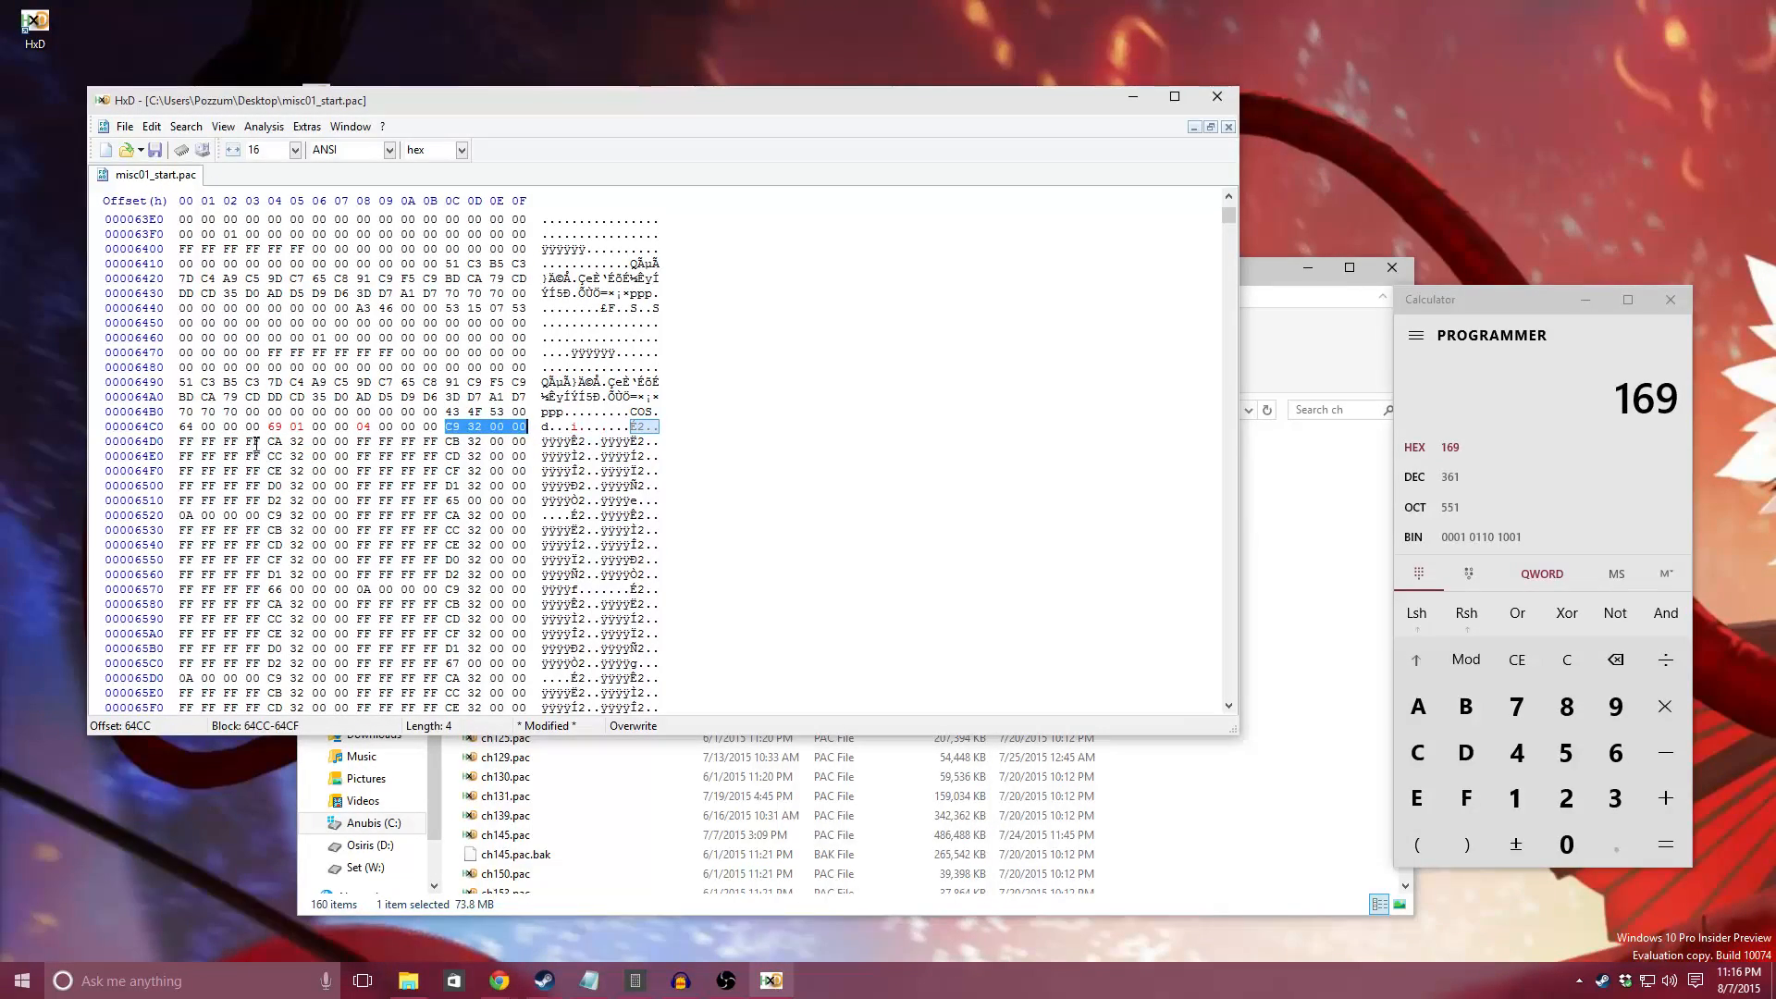
# Step: Overwrite the four bytes at offset 64D0 with 00 and restore them to FF FF FF FF
pyautogui.moveTo(181, 443); pyautogui.dragTo(264, 445)
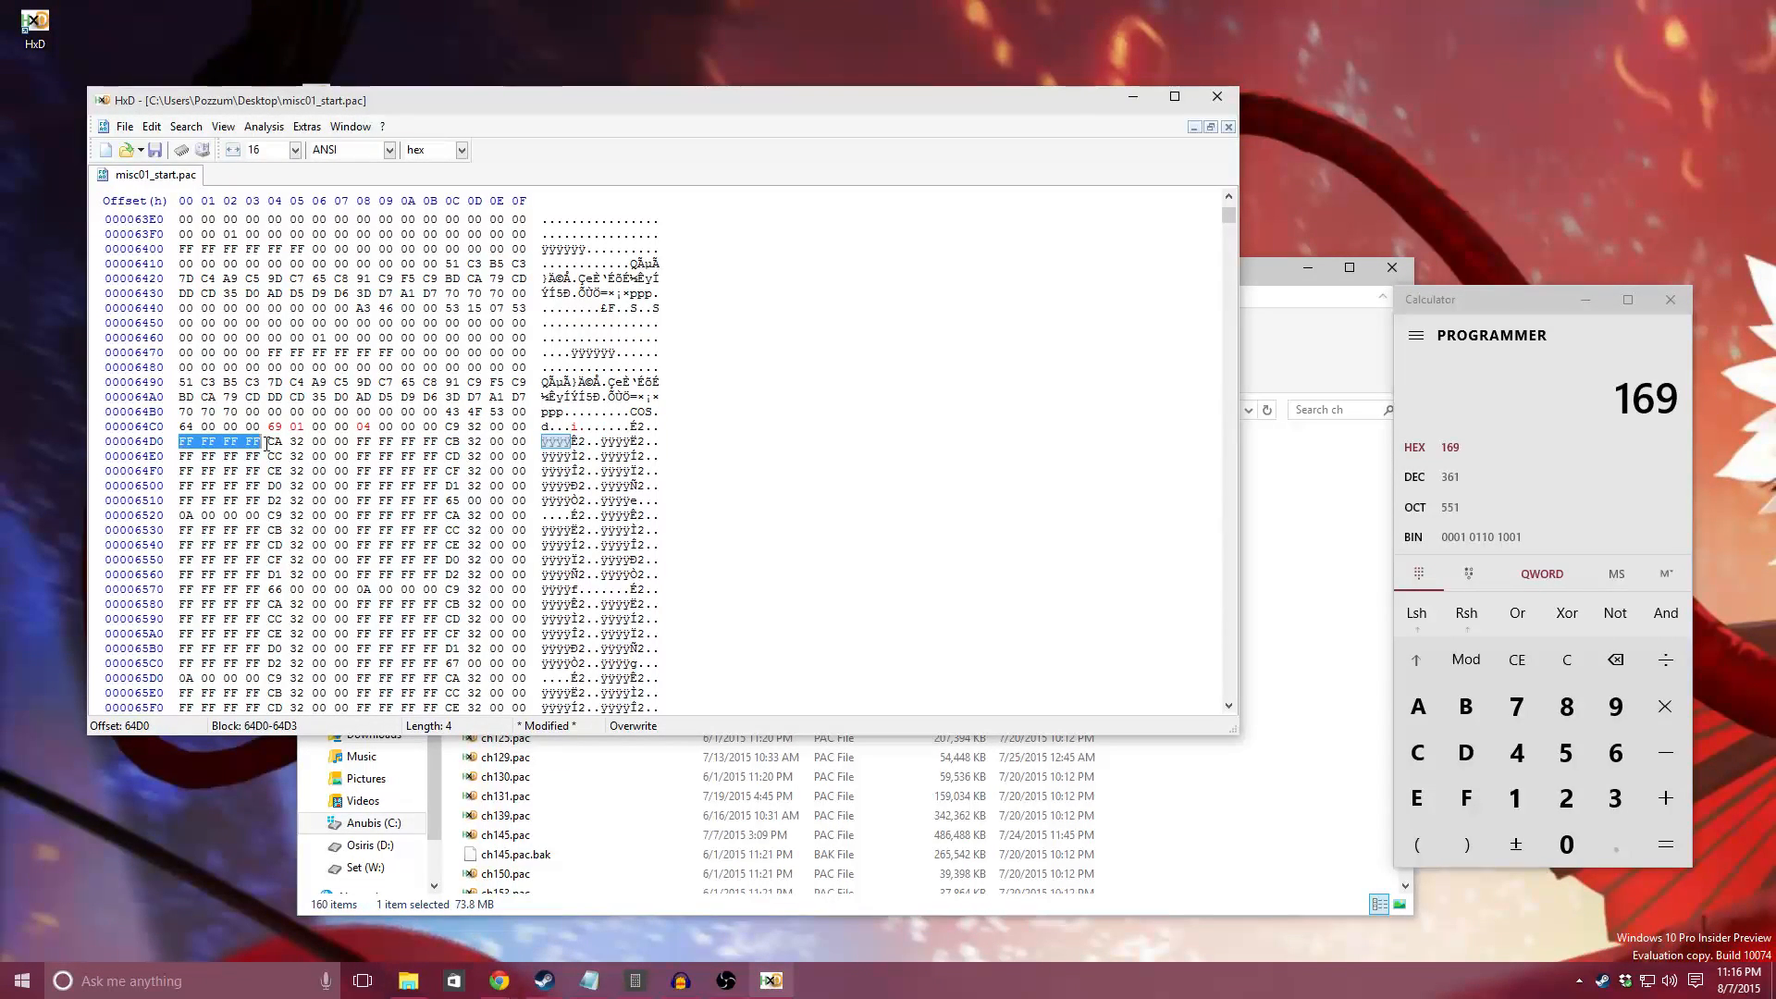
pyautogui.click(182, 443)
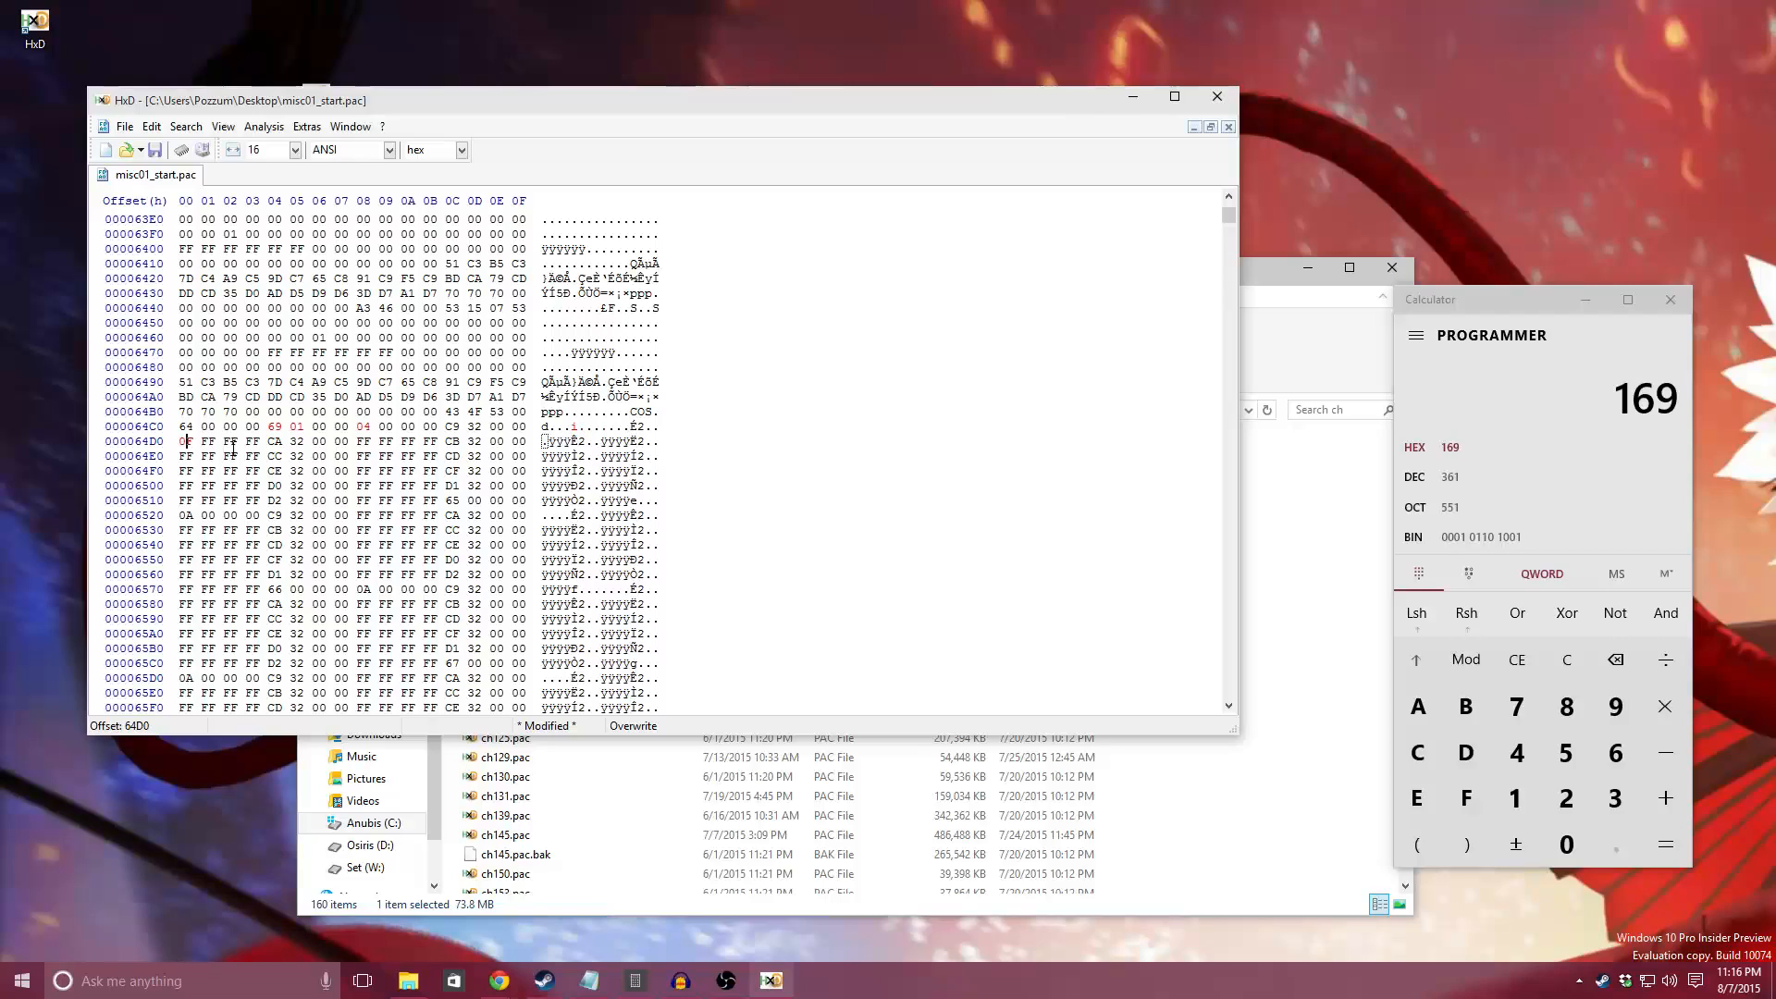
pyautogui.click(182, 443)
pyautogui.write('FFF')
# Step: Bring up the Notepad list of attire string IDs beside the hex editor and highlight the FE in 8DFE
pyautogui.moveTo(449, 427); pyautogui.dragTo(472, 431)
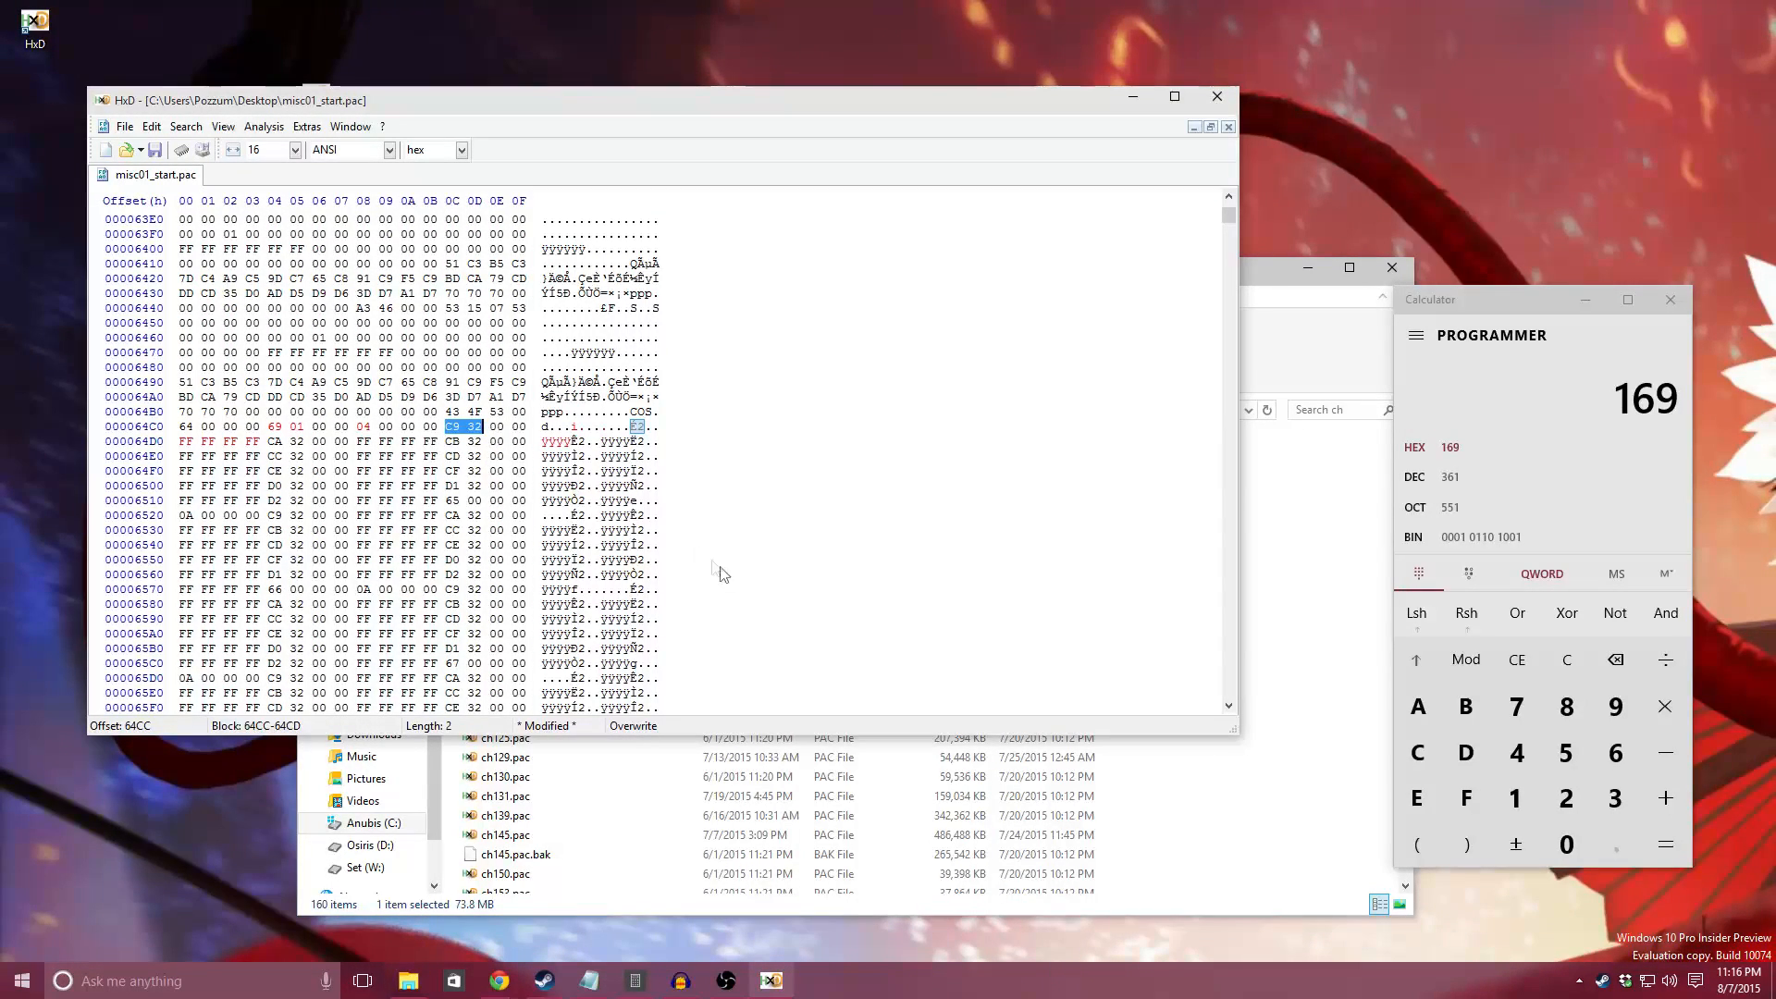
pyautogui.click(590, 981)
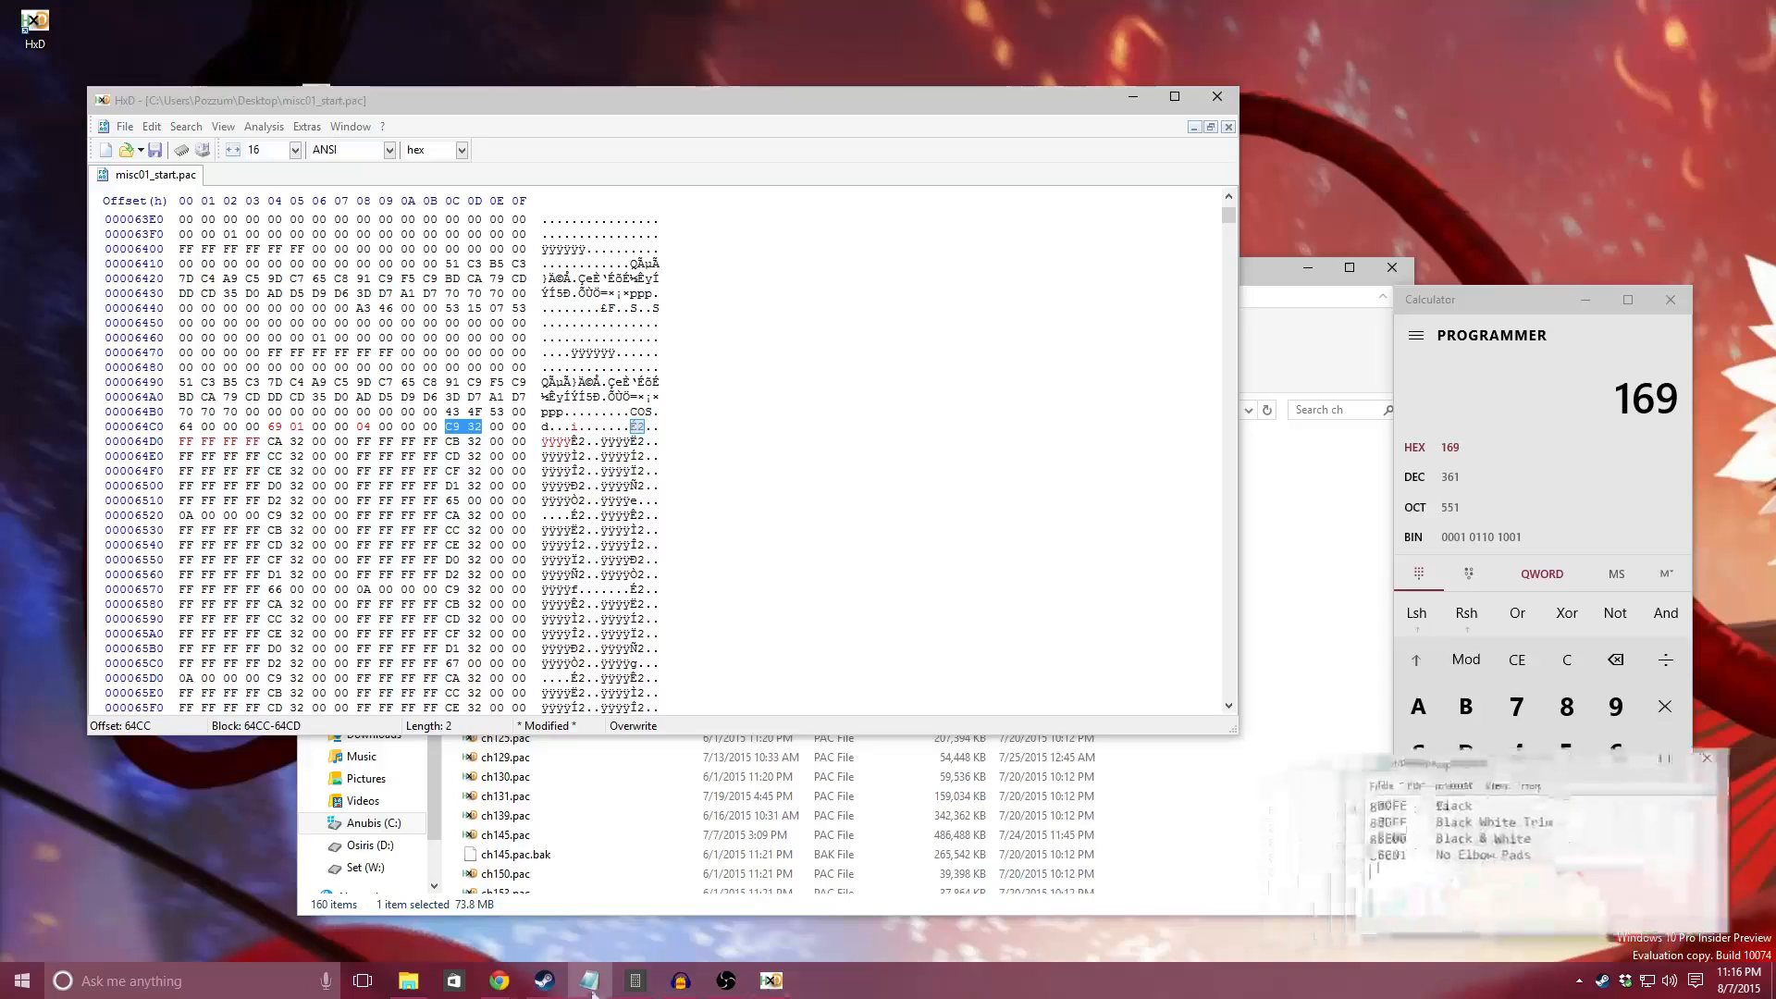
pyautogui.moveTo(1561, 758); pyautogui.dragTo(1438, 468)
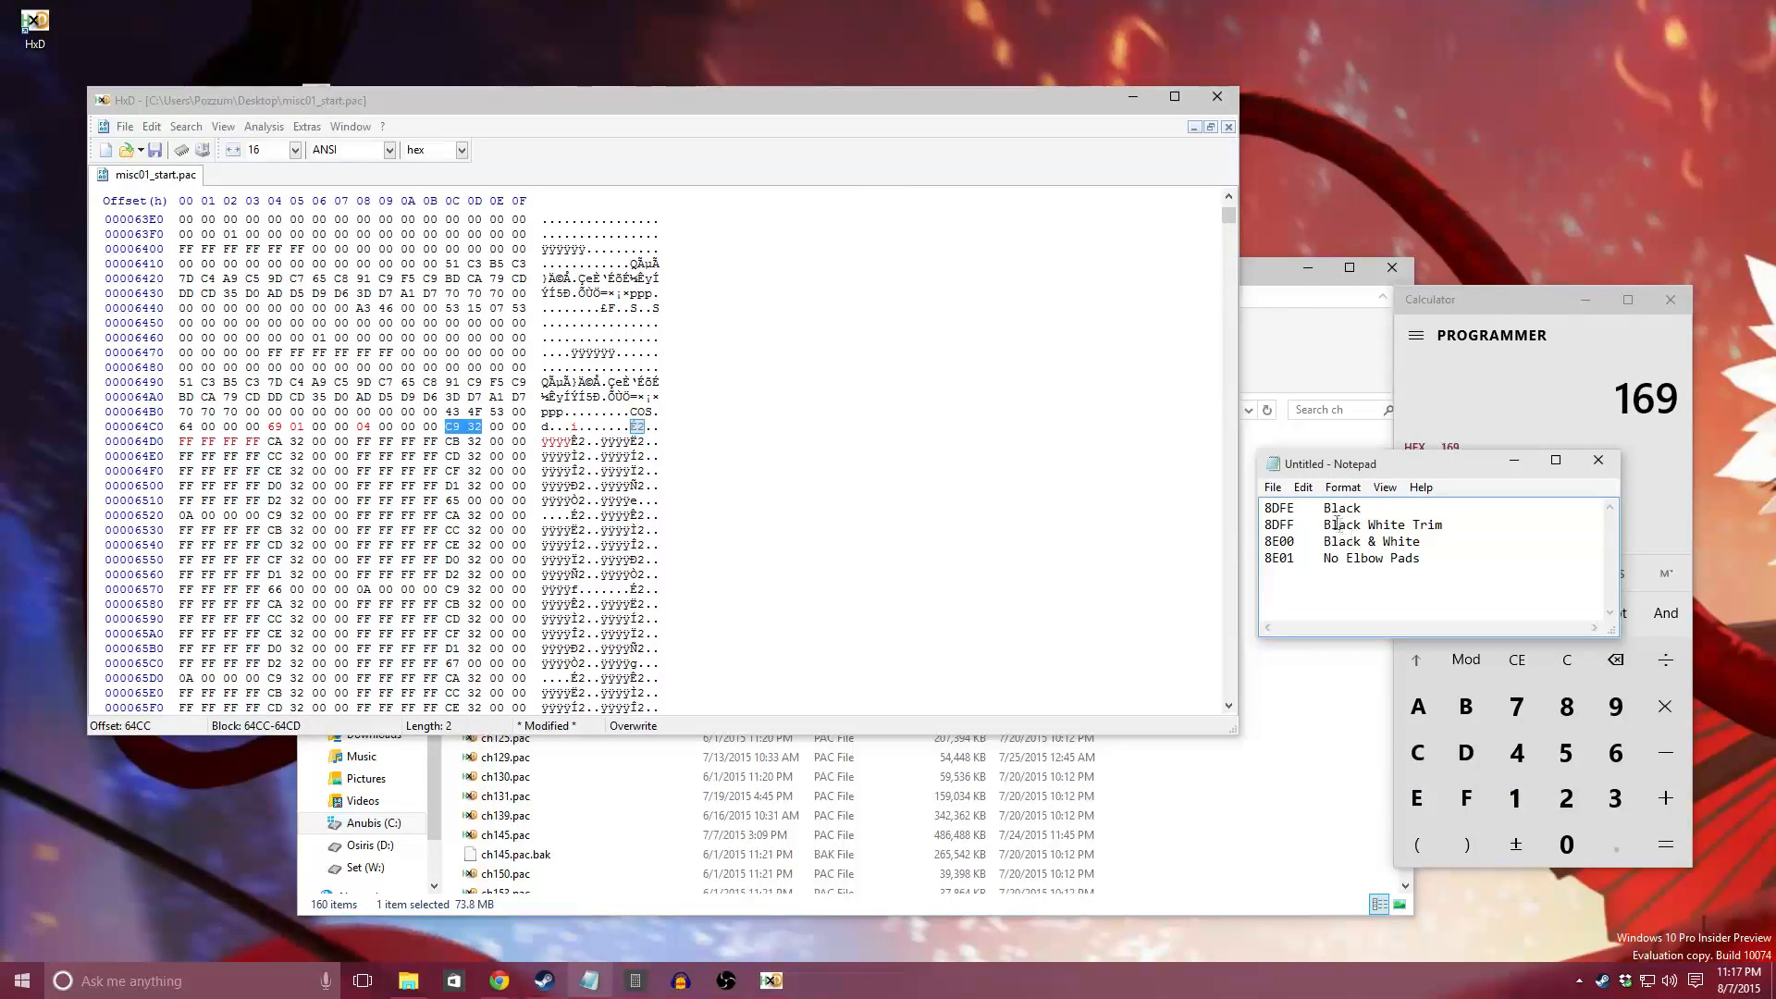
pyautogui.moveTo(1296, 508); pyautogui.dragTo(1283, 508)
# Step: Enter the first two attire string IDs in reversed byte order: FE 8D at offset 64CC and FF 8D at offset 64D4
pyautogui.click(450, 431)
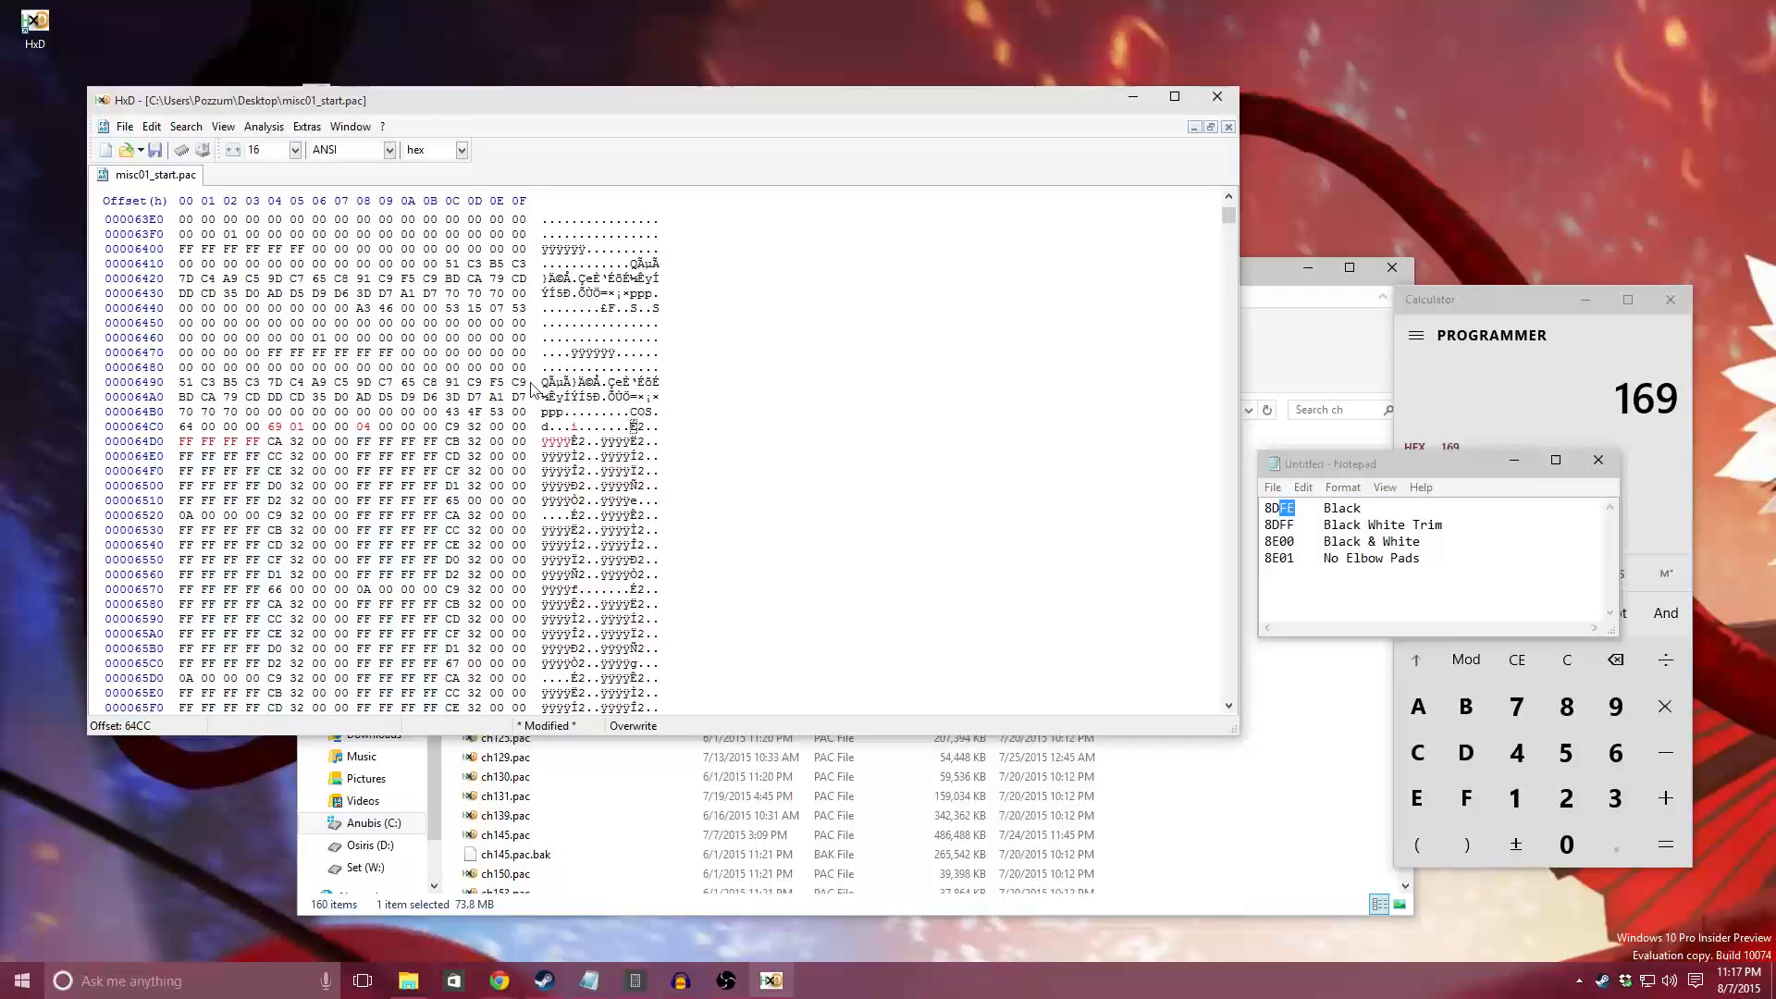
pyautogui.write('fe')
pyautogui.write('8')
pyautogui.write('d')
pyautogui.write('FF ')
pyautogui.write('8D')
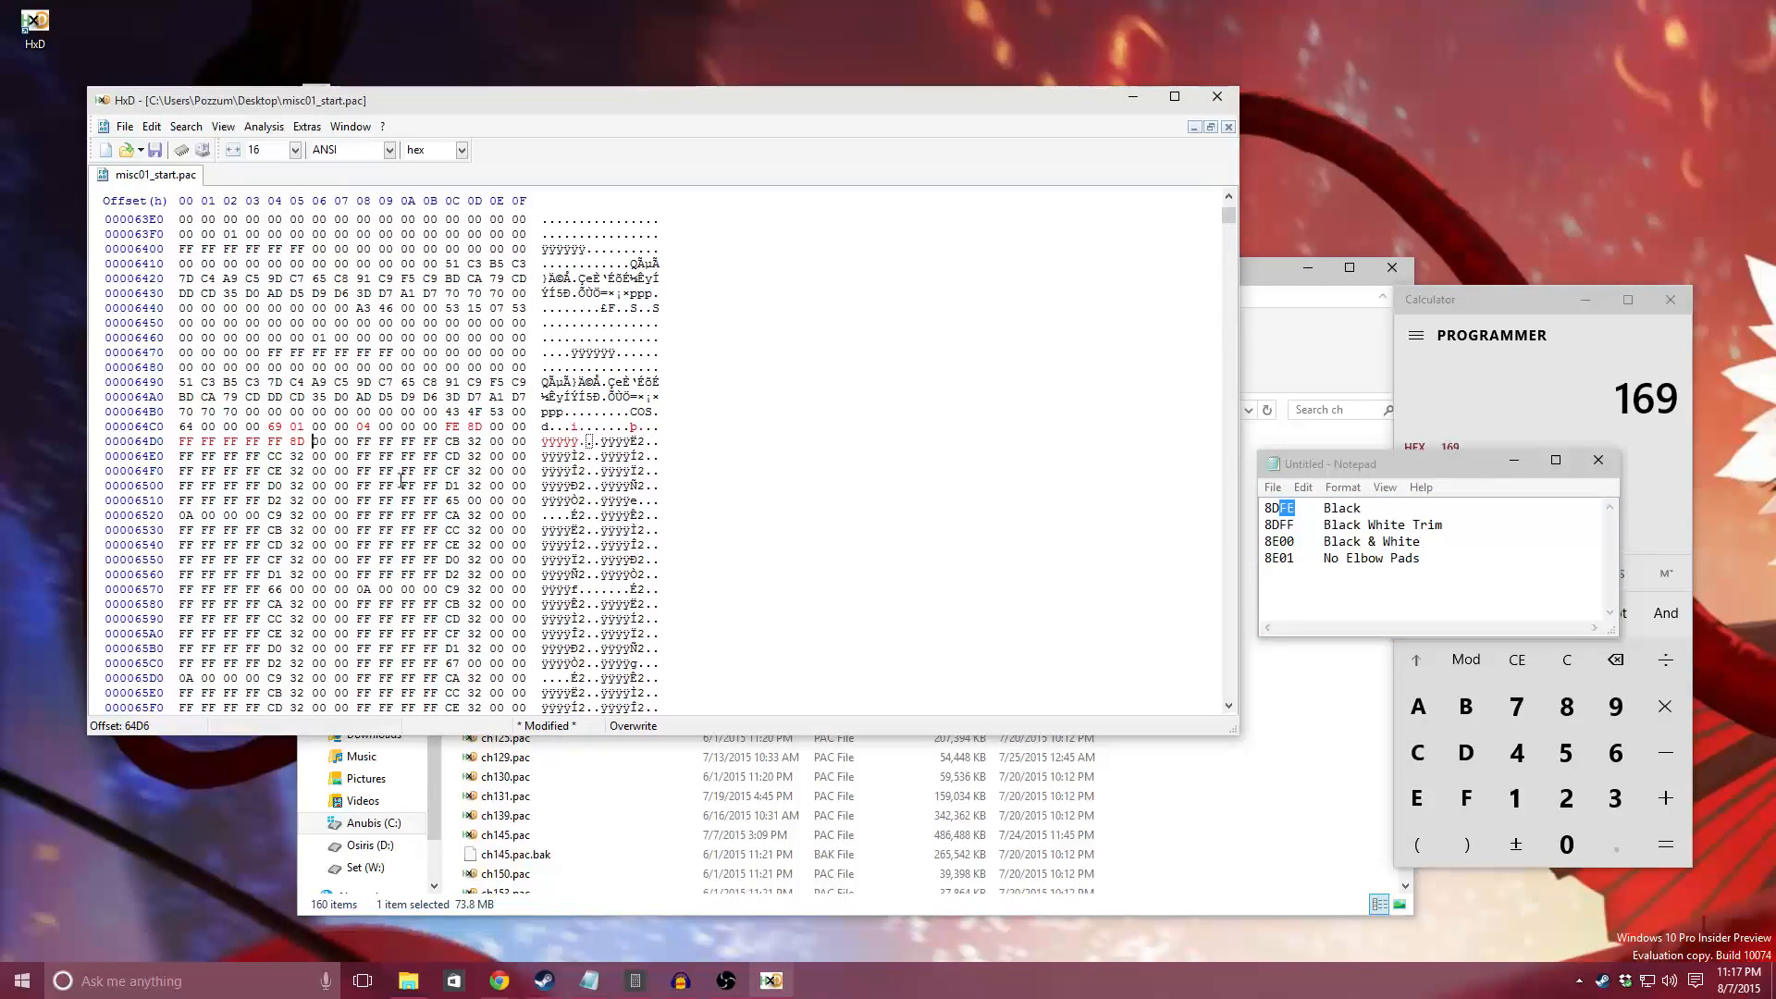
pyautogui.click(453, 442)
pyautogui.write('8E 00')
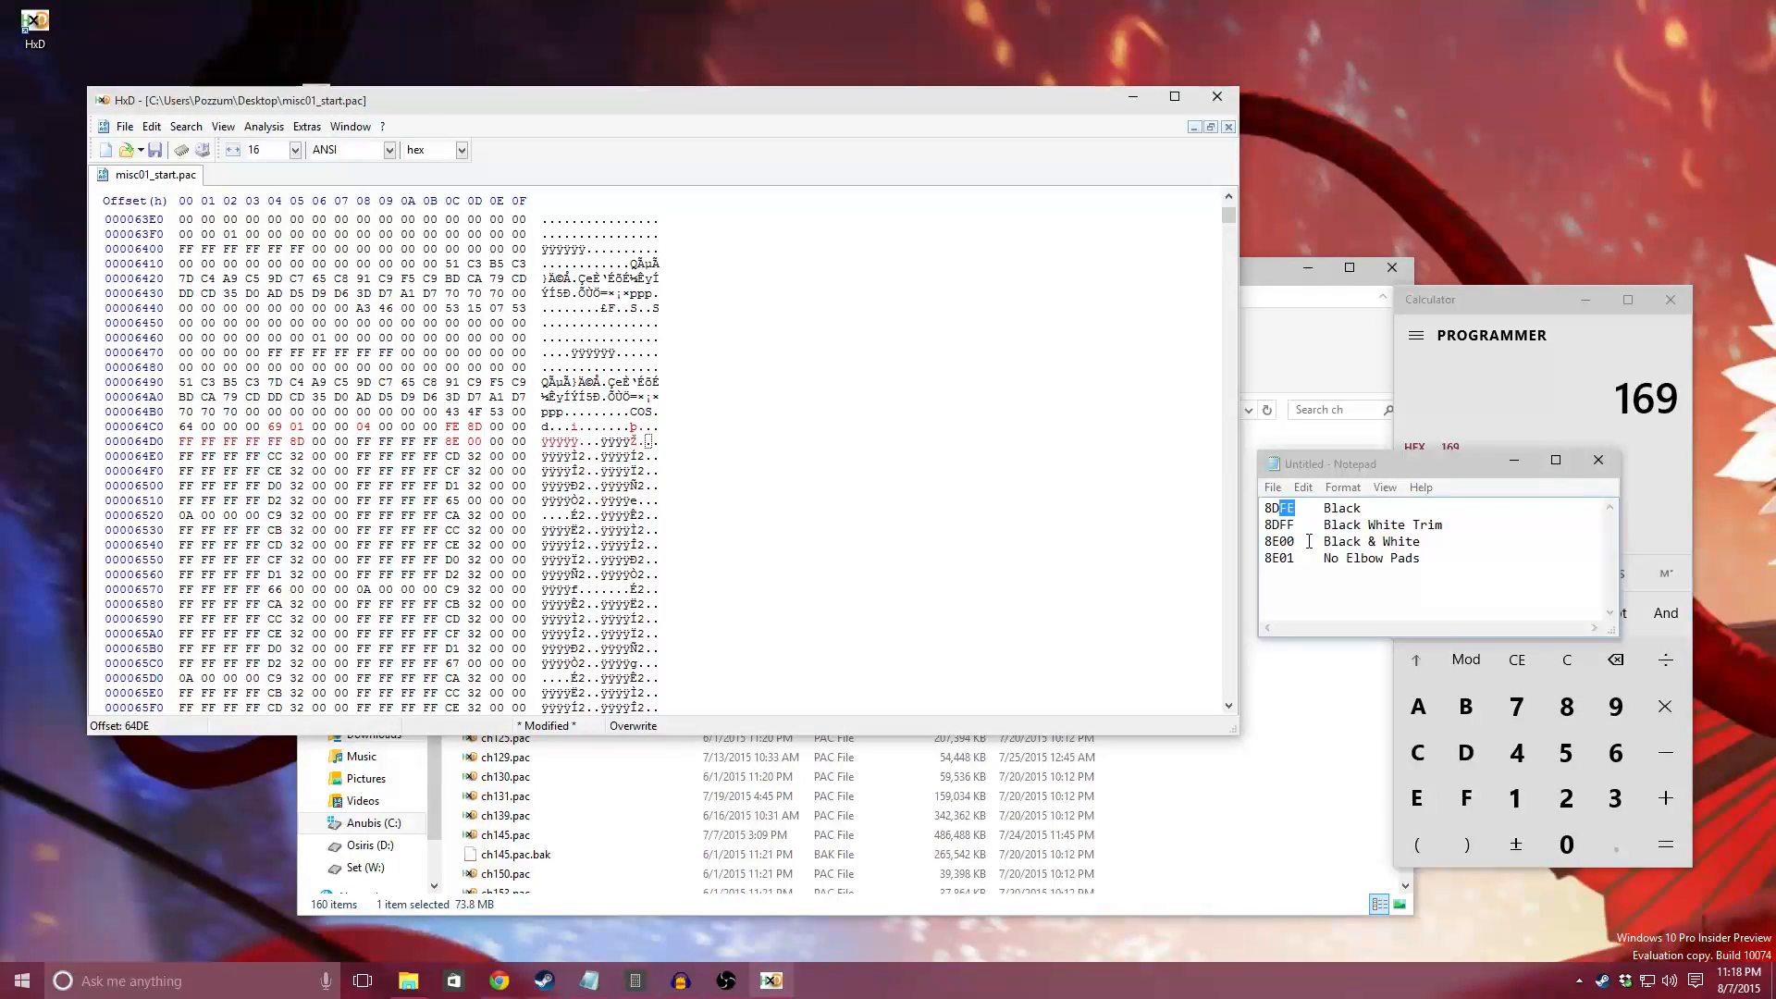
# Step: Enter the last two attire string IDs in reversed byte order: 00 8E at offset 64DC and 01 8E at offset 64E4
pyautogui.click(447, 445)
pyautogui.write('00 8E')
pyautogui.click(448, 440)
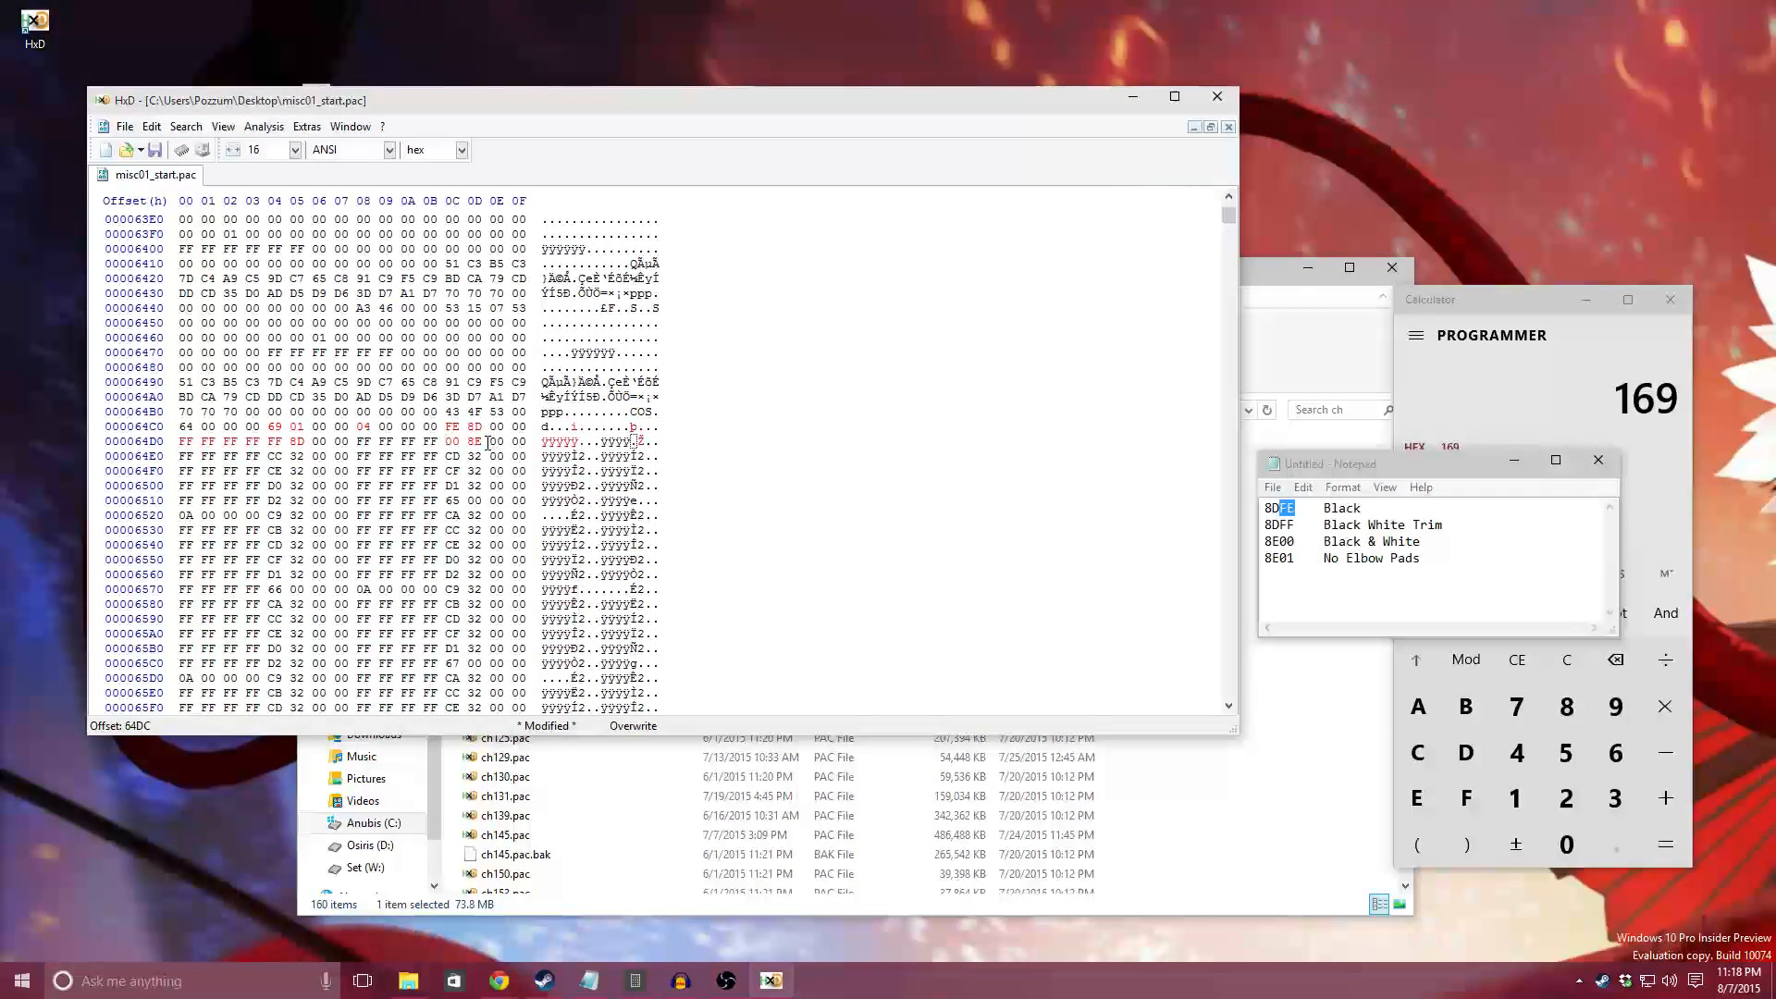
pyautogui.click(269, 458)
pyautogui.write('01 ')
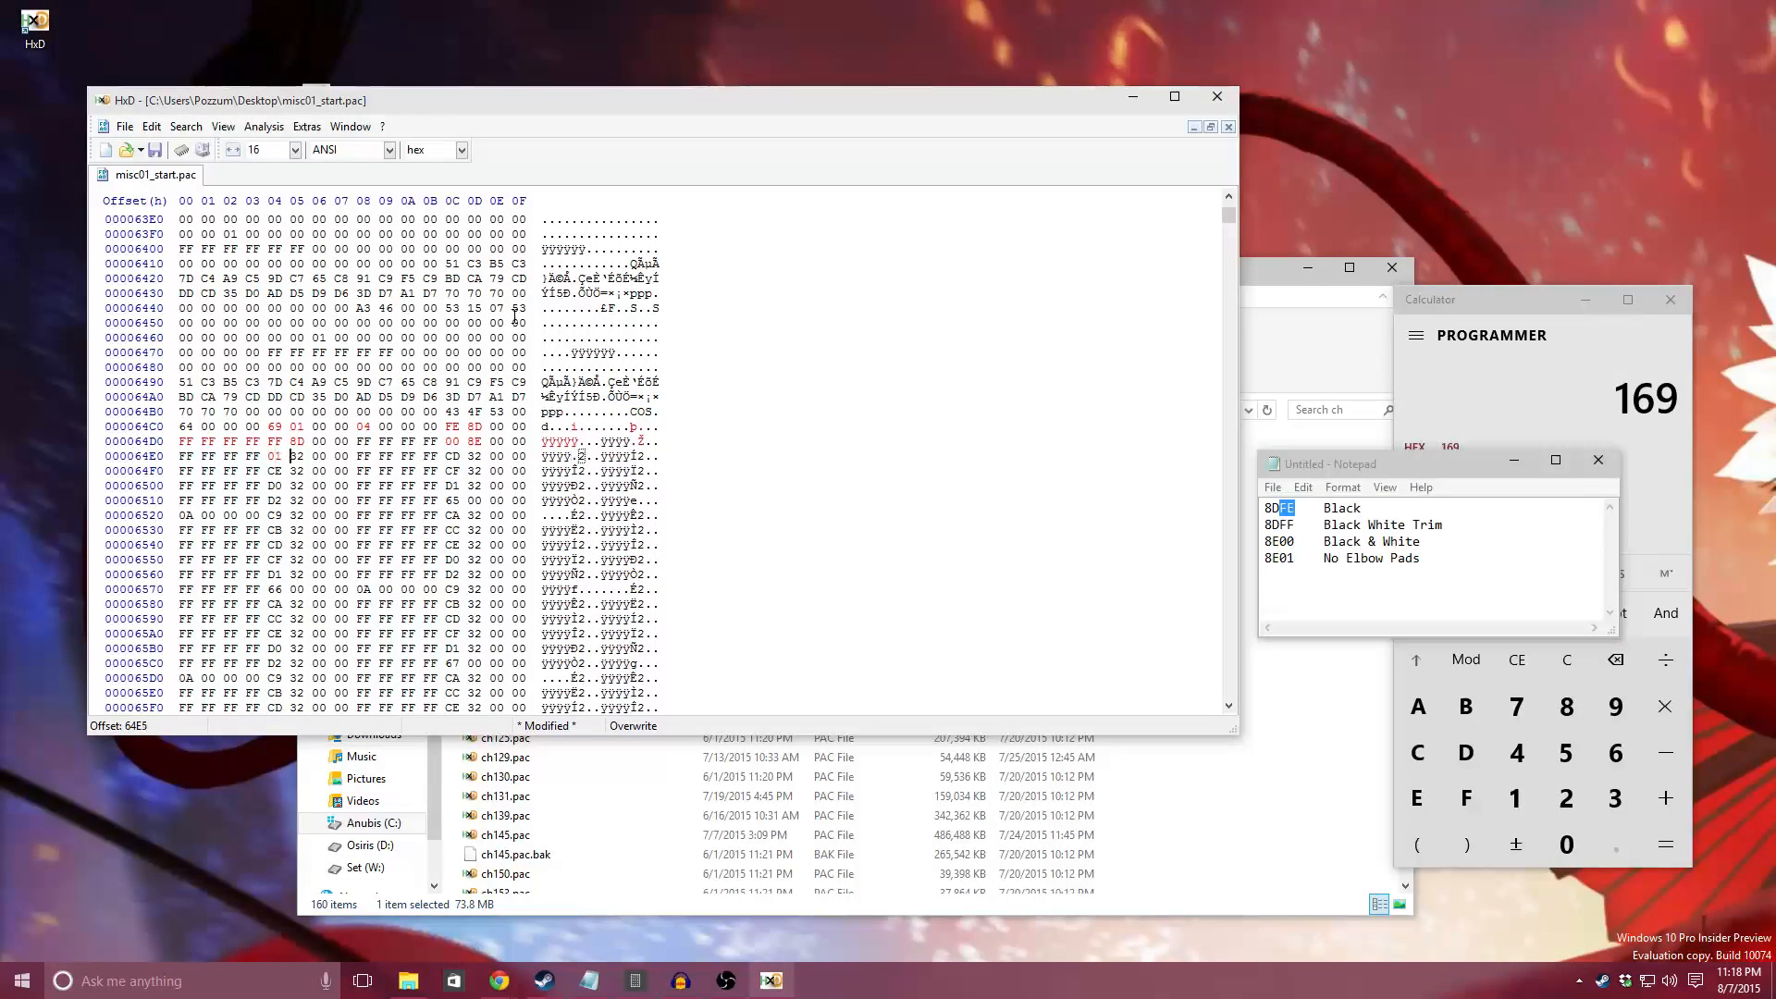
pyautogui.write('8E')
# Step: Zero out the entry's unused attire slots from offset 64E8 through 651B, filling the selected block with hex value 00
pyautogui.write('00 00 00 ')
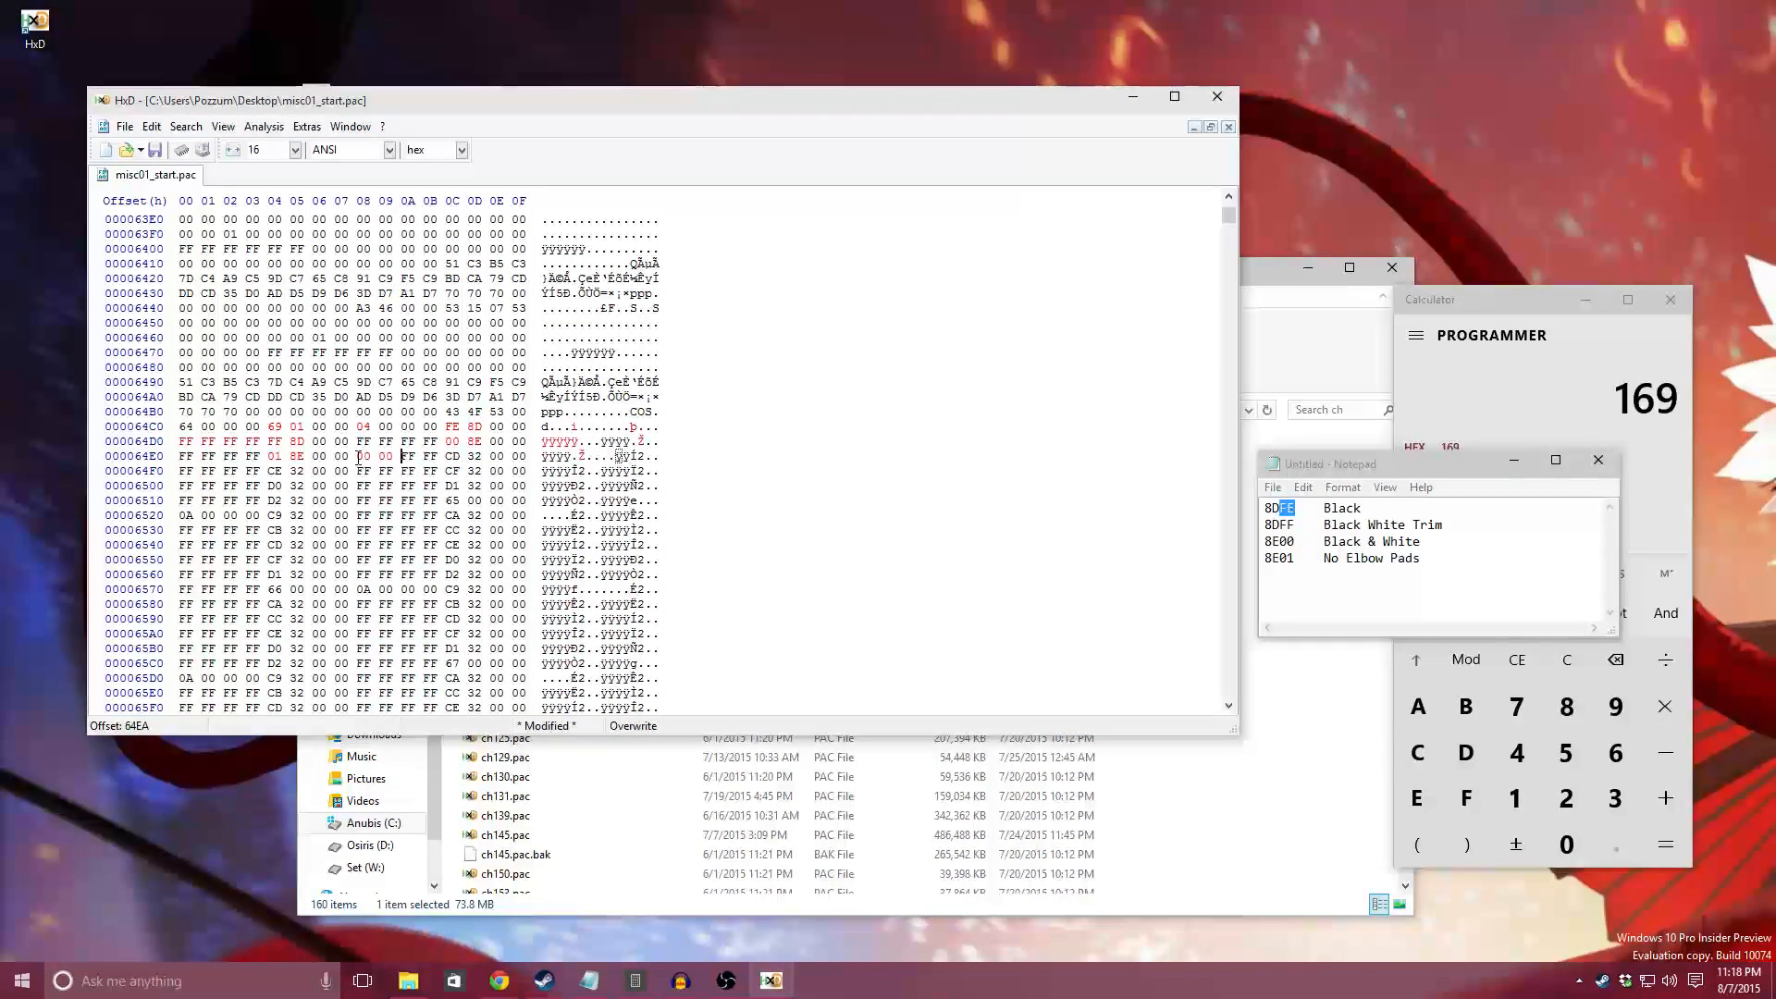
pyautogui.write('00 00')
pyautogui.keyDown('shift'); pyautogui.click(439, 500); pyautogui.keyUp('shift')
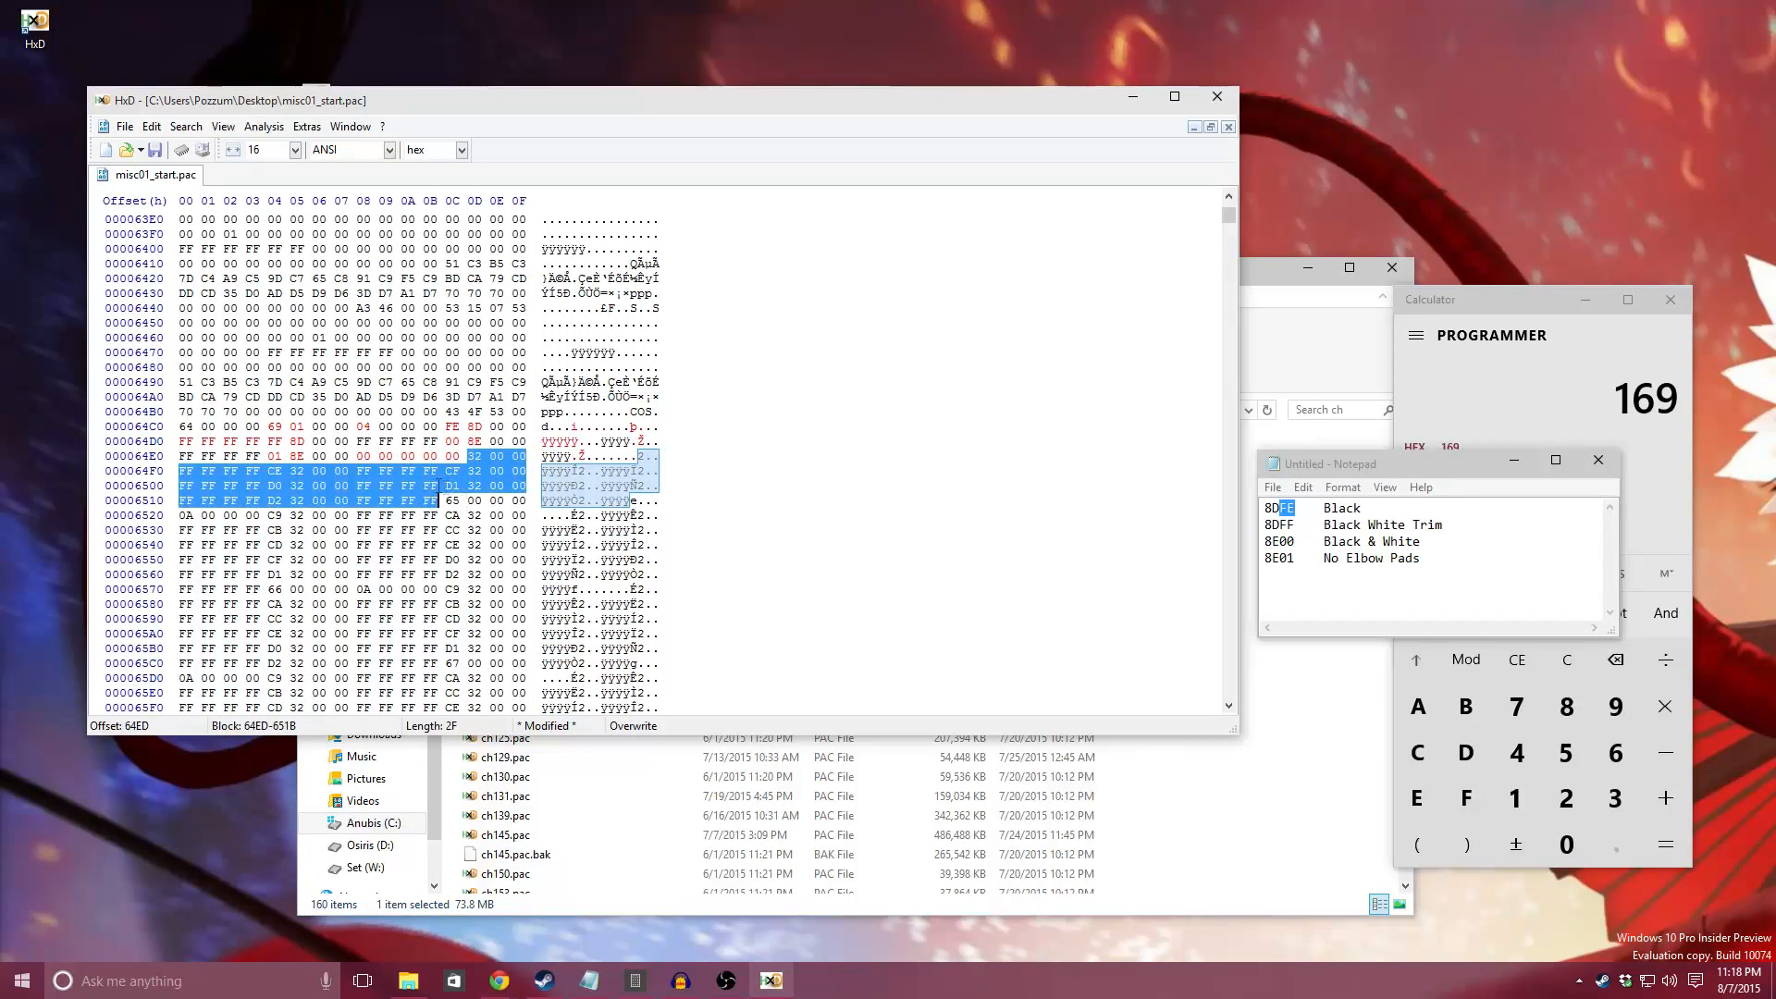
pyautogui.rightClick(409, 484)
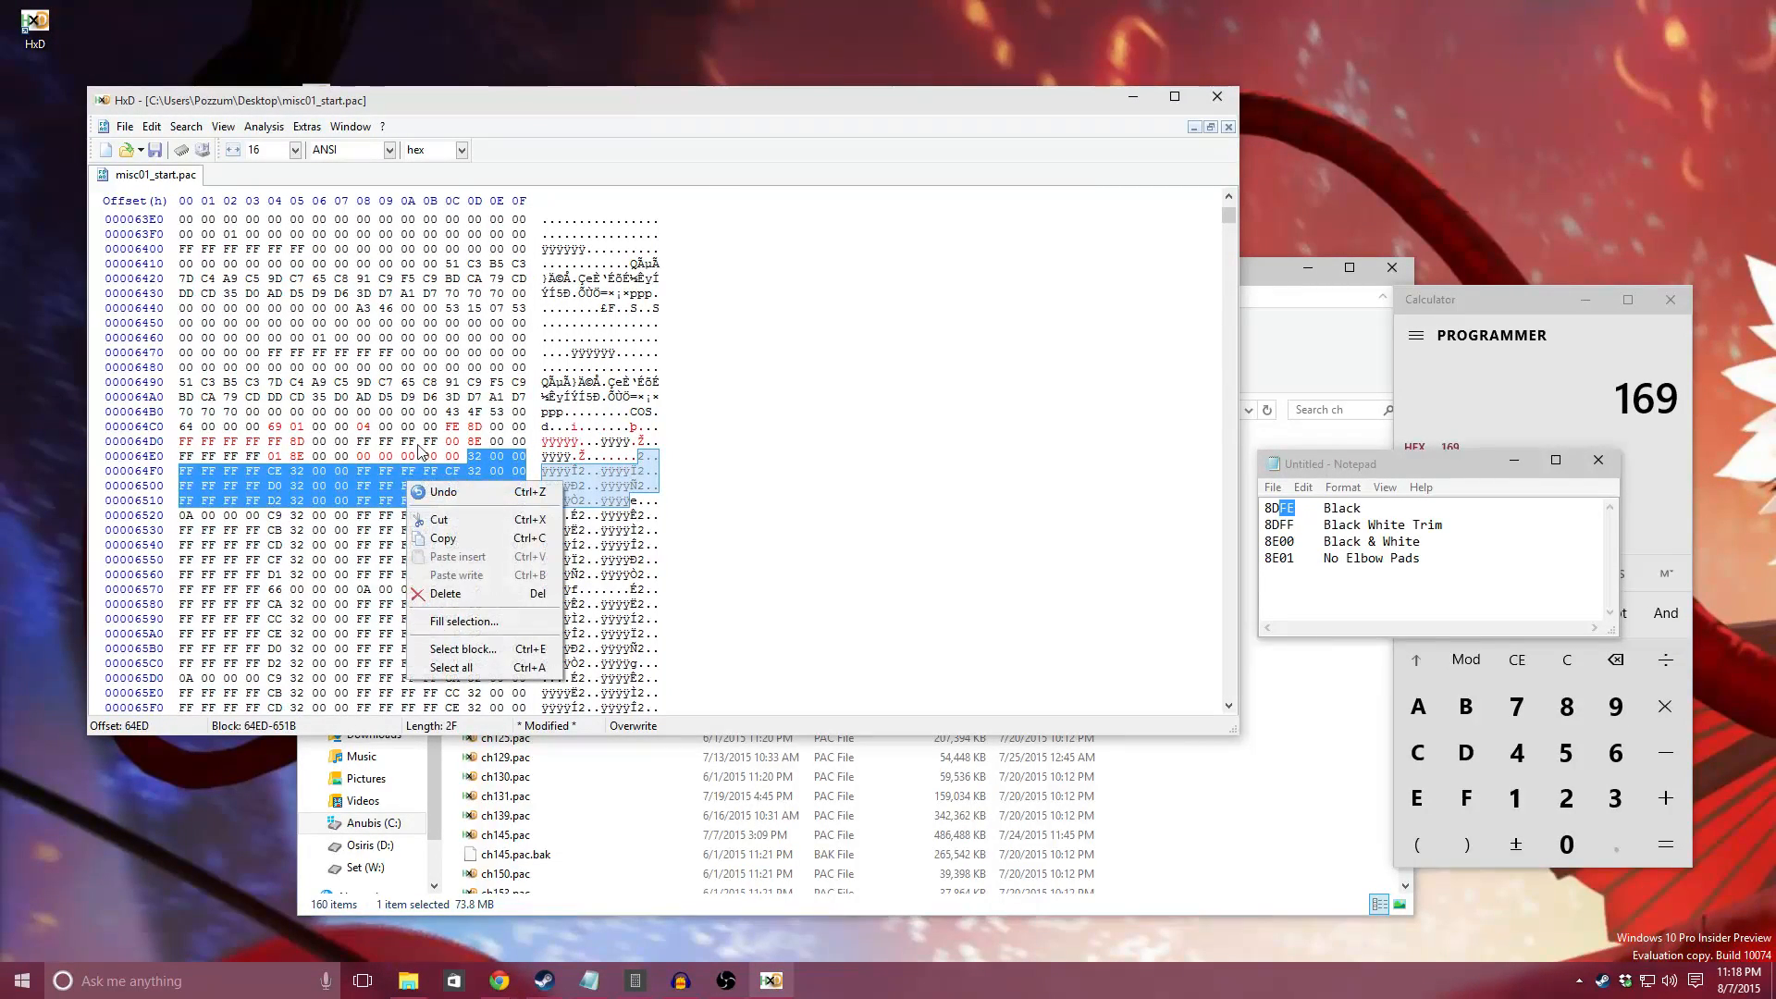
pyautogui.click(440, 620)
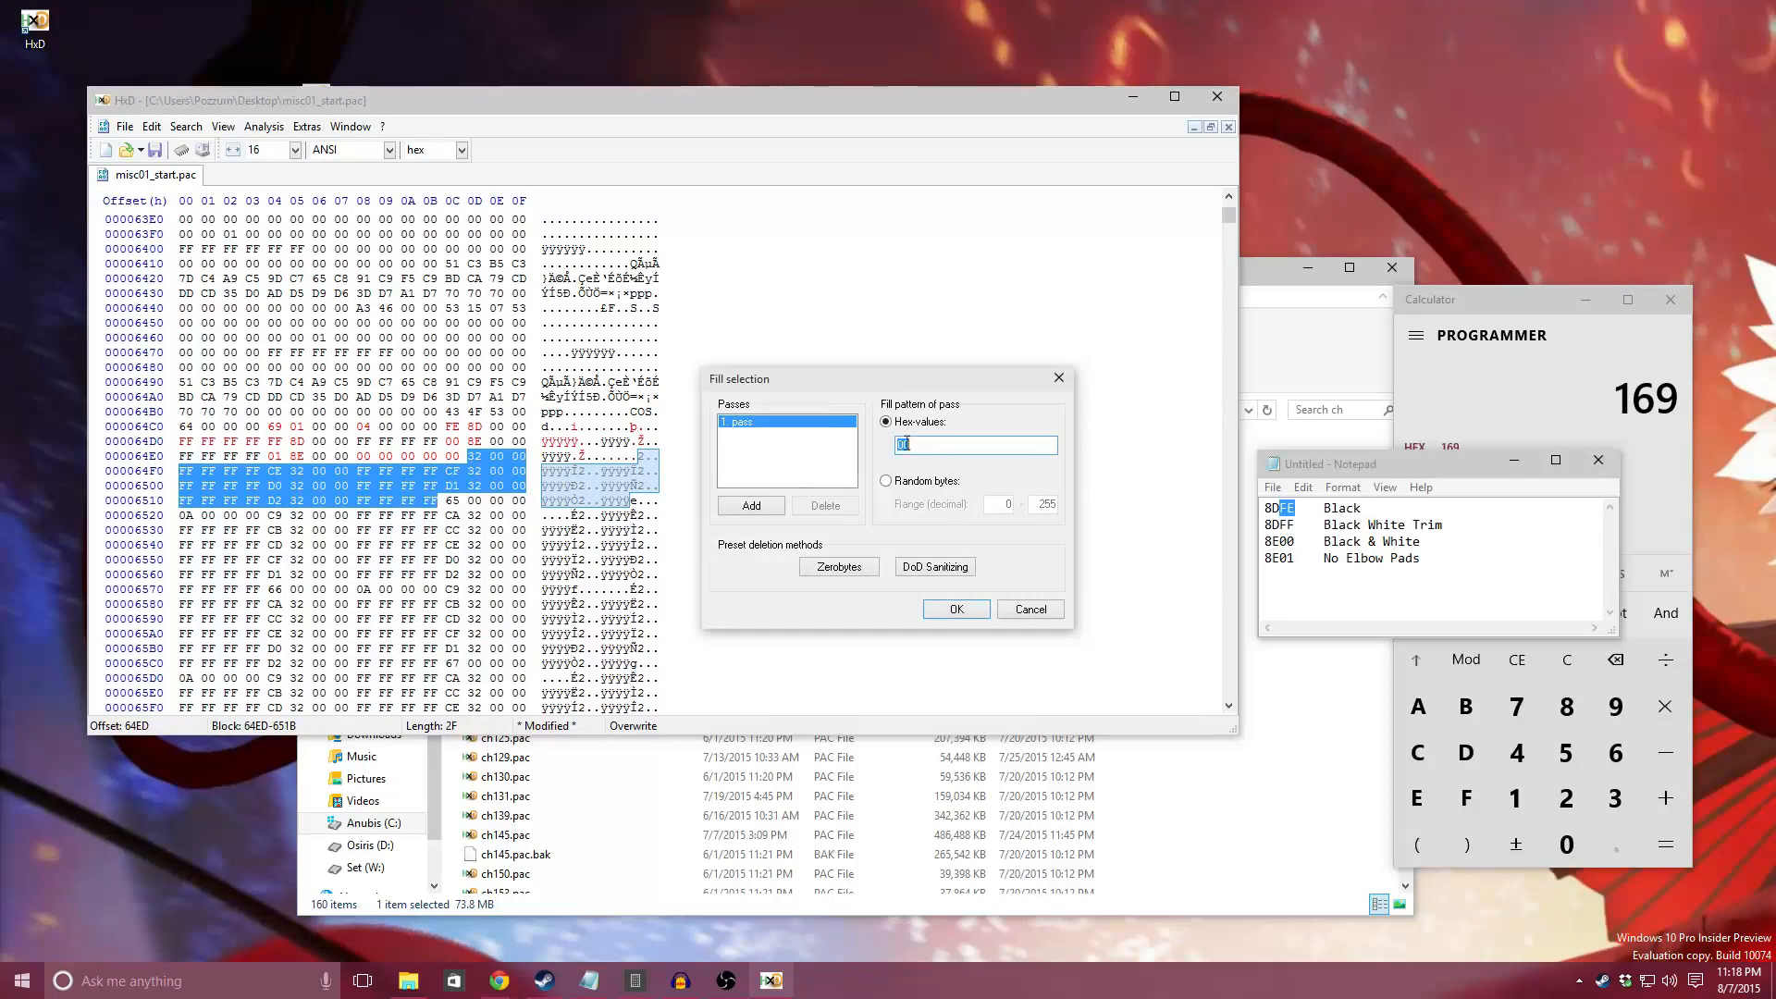
pyautogui.click(957, 609)
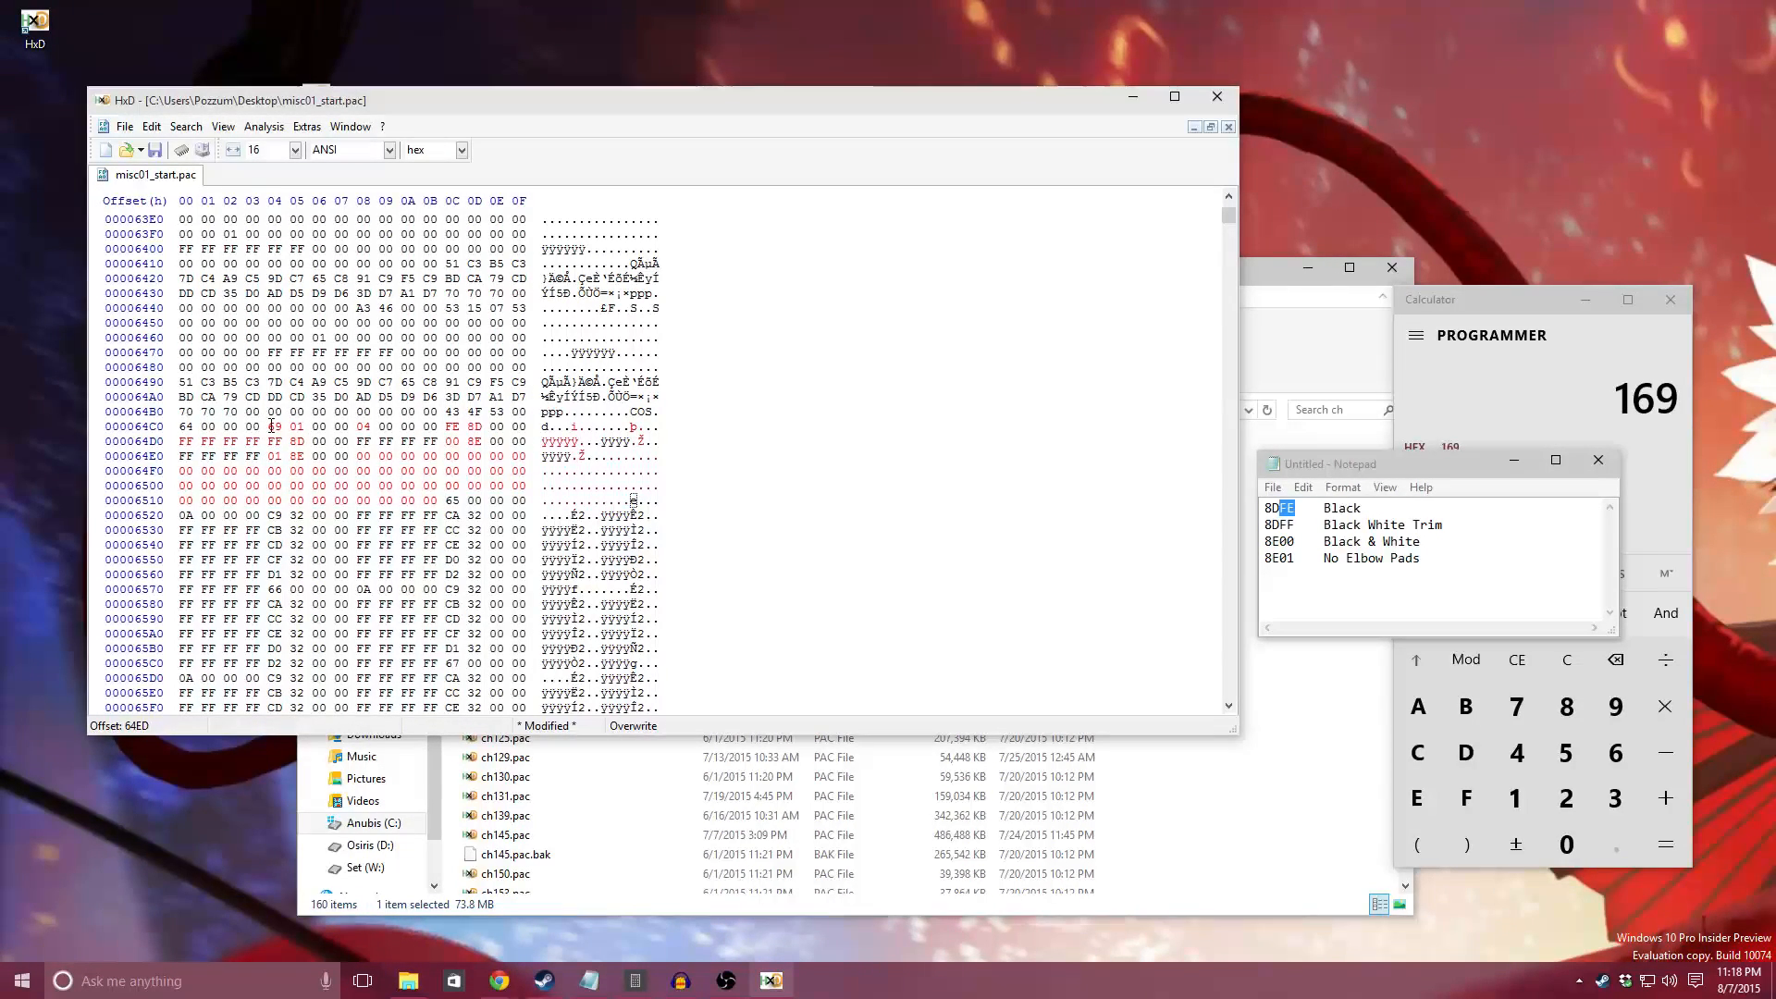
# Step: Review the edited COS entry's character ID against the calculator, its attire count, and its four attire string IDs
pyautogui.moveTo(271, 427); pyautogui.dragTo(303, 428)
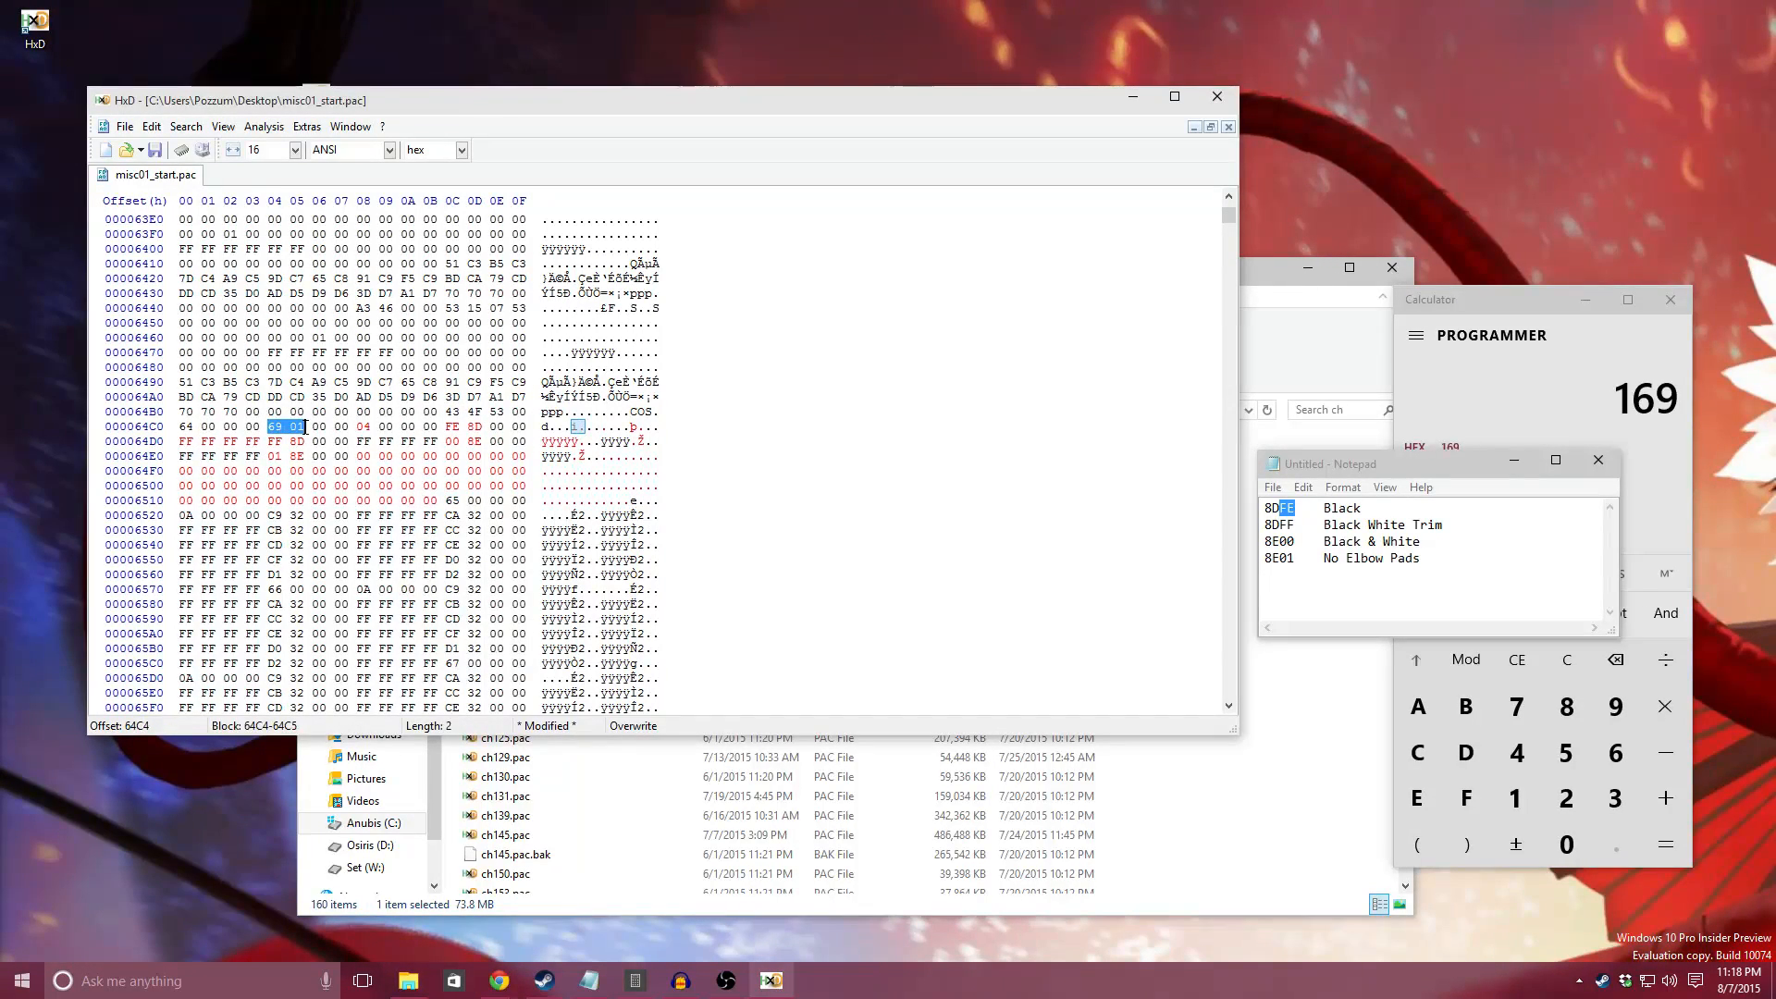
pyautogui.click(1518, 319)
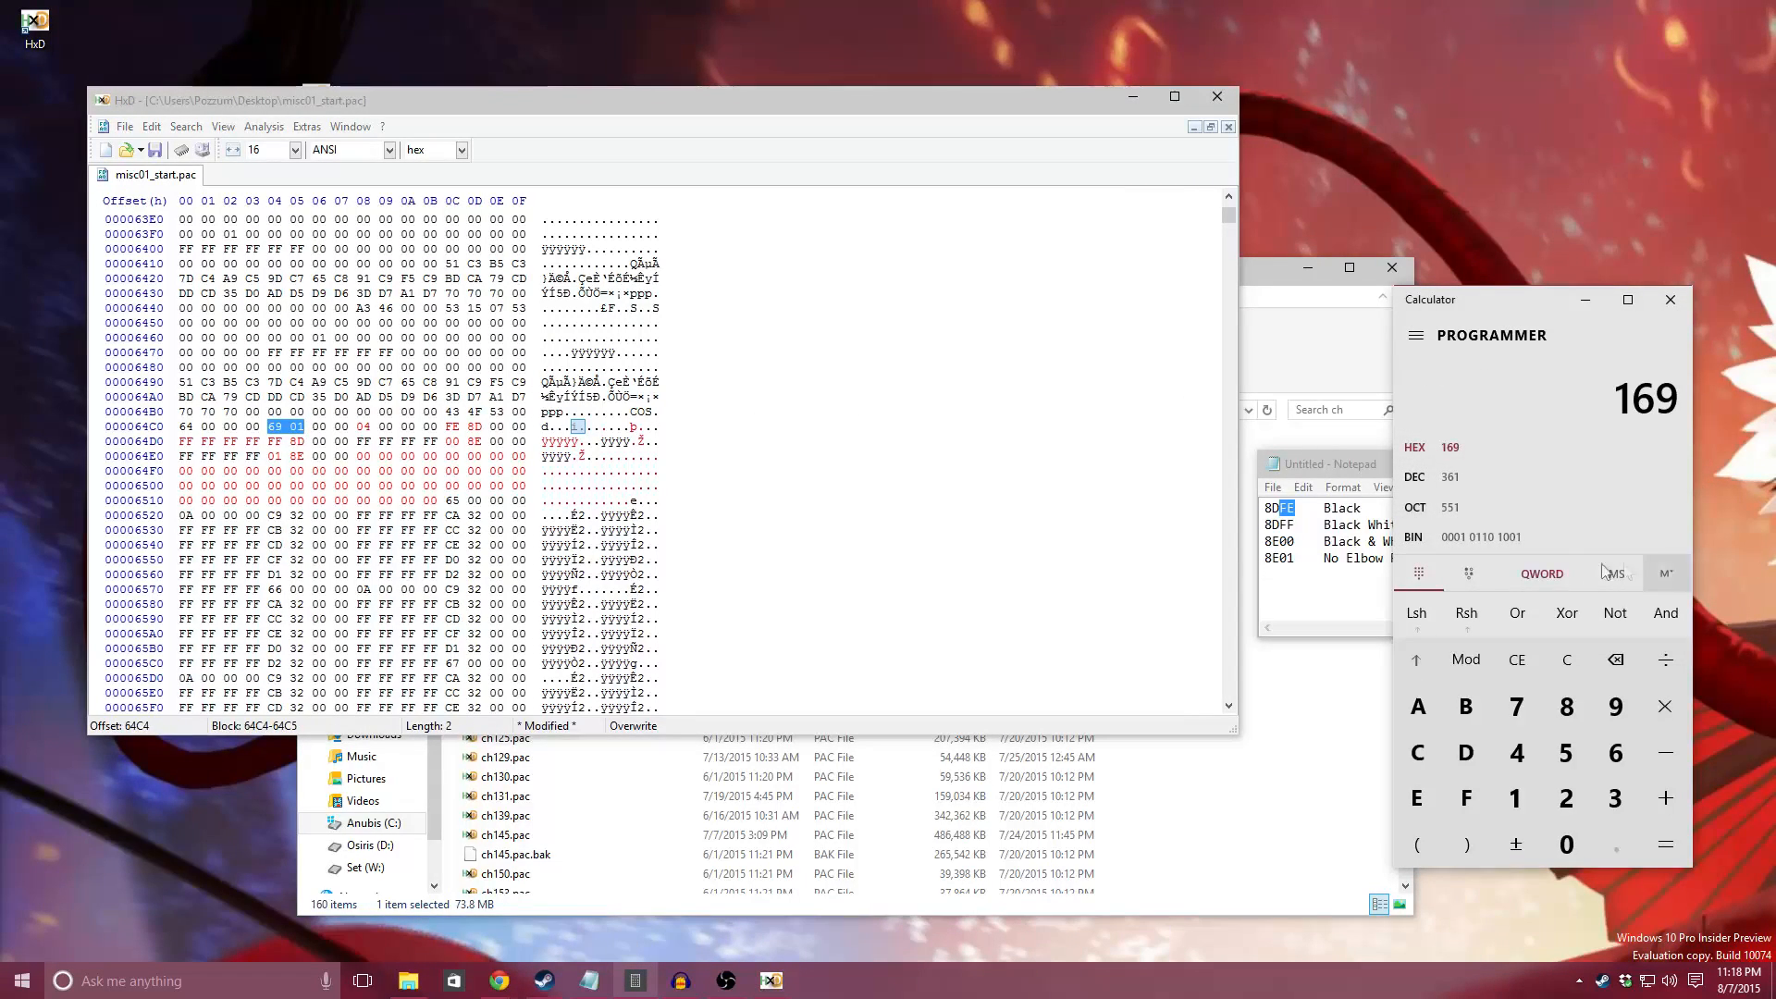
pyautogui.click(343, 429)
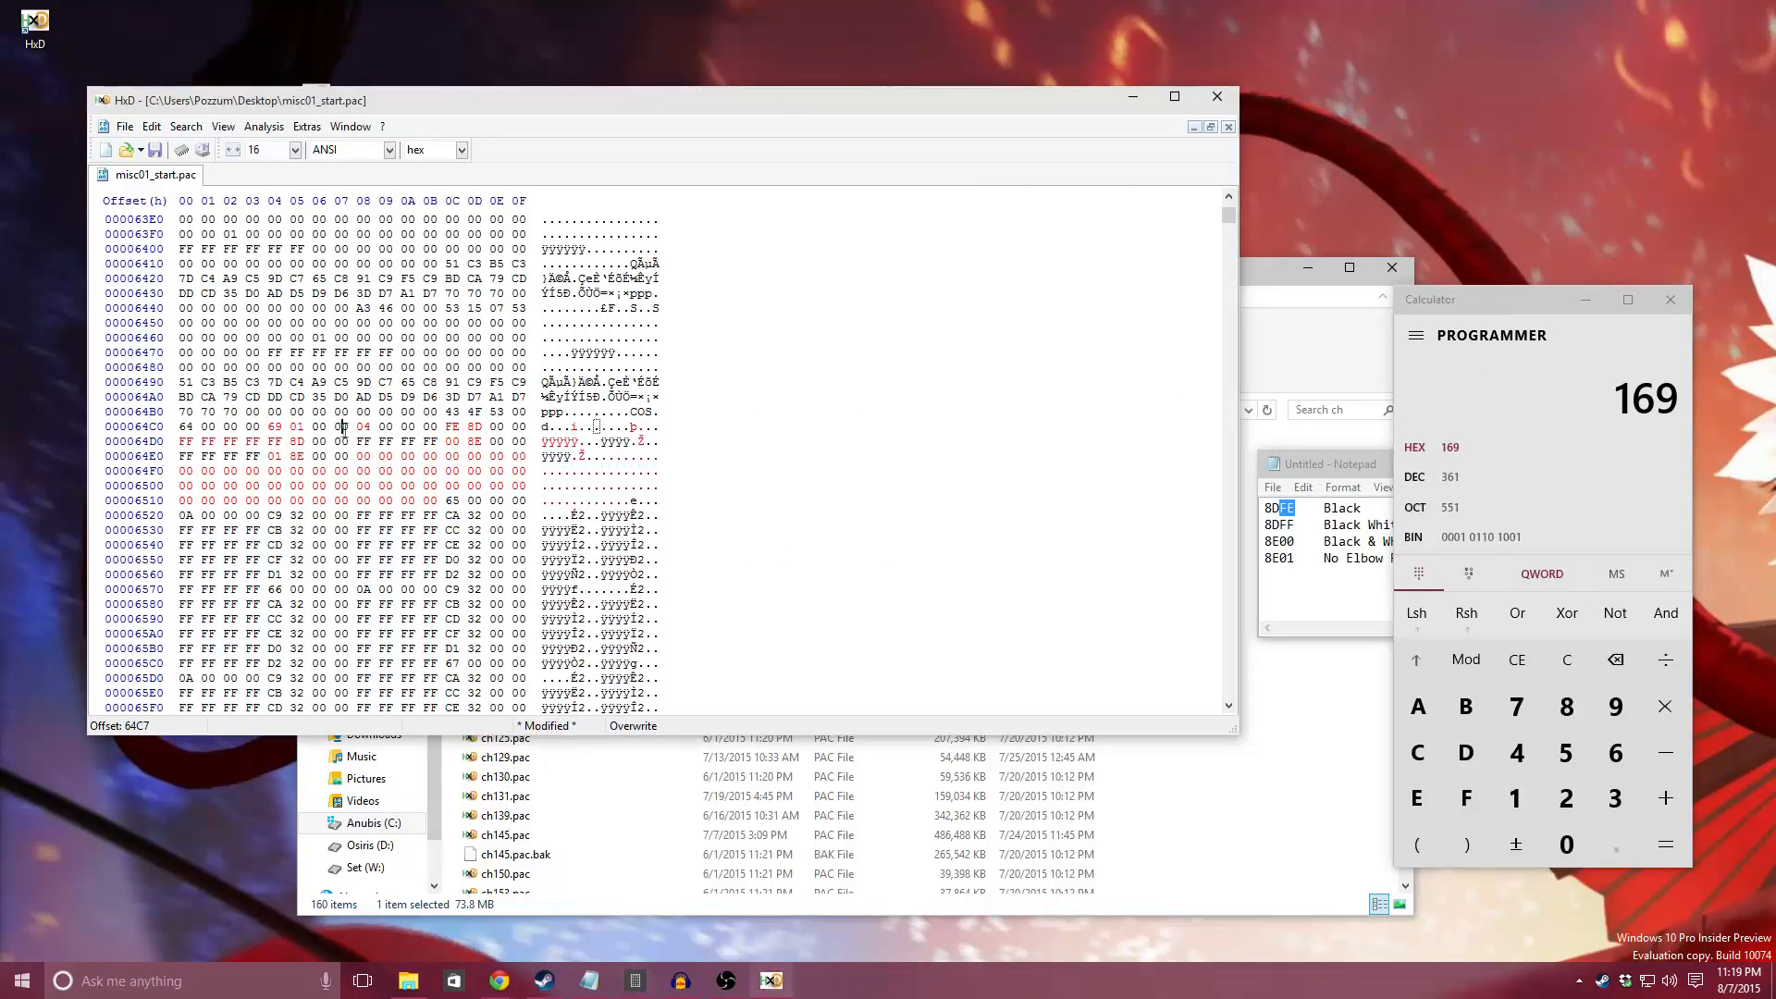
pyautogui.moveTo(358, 429); pyautogui.dragTo(467, 428)
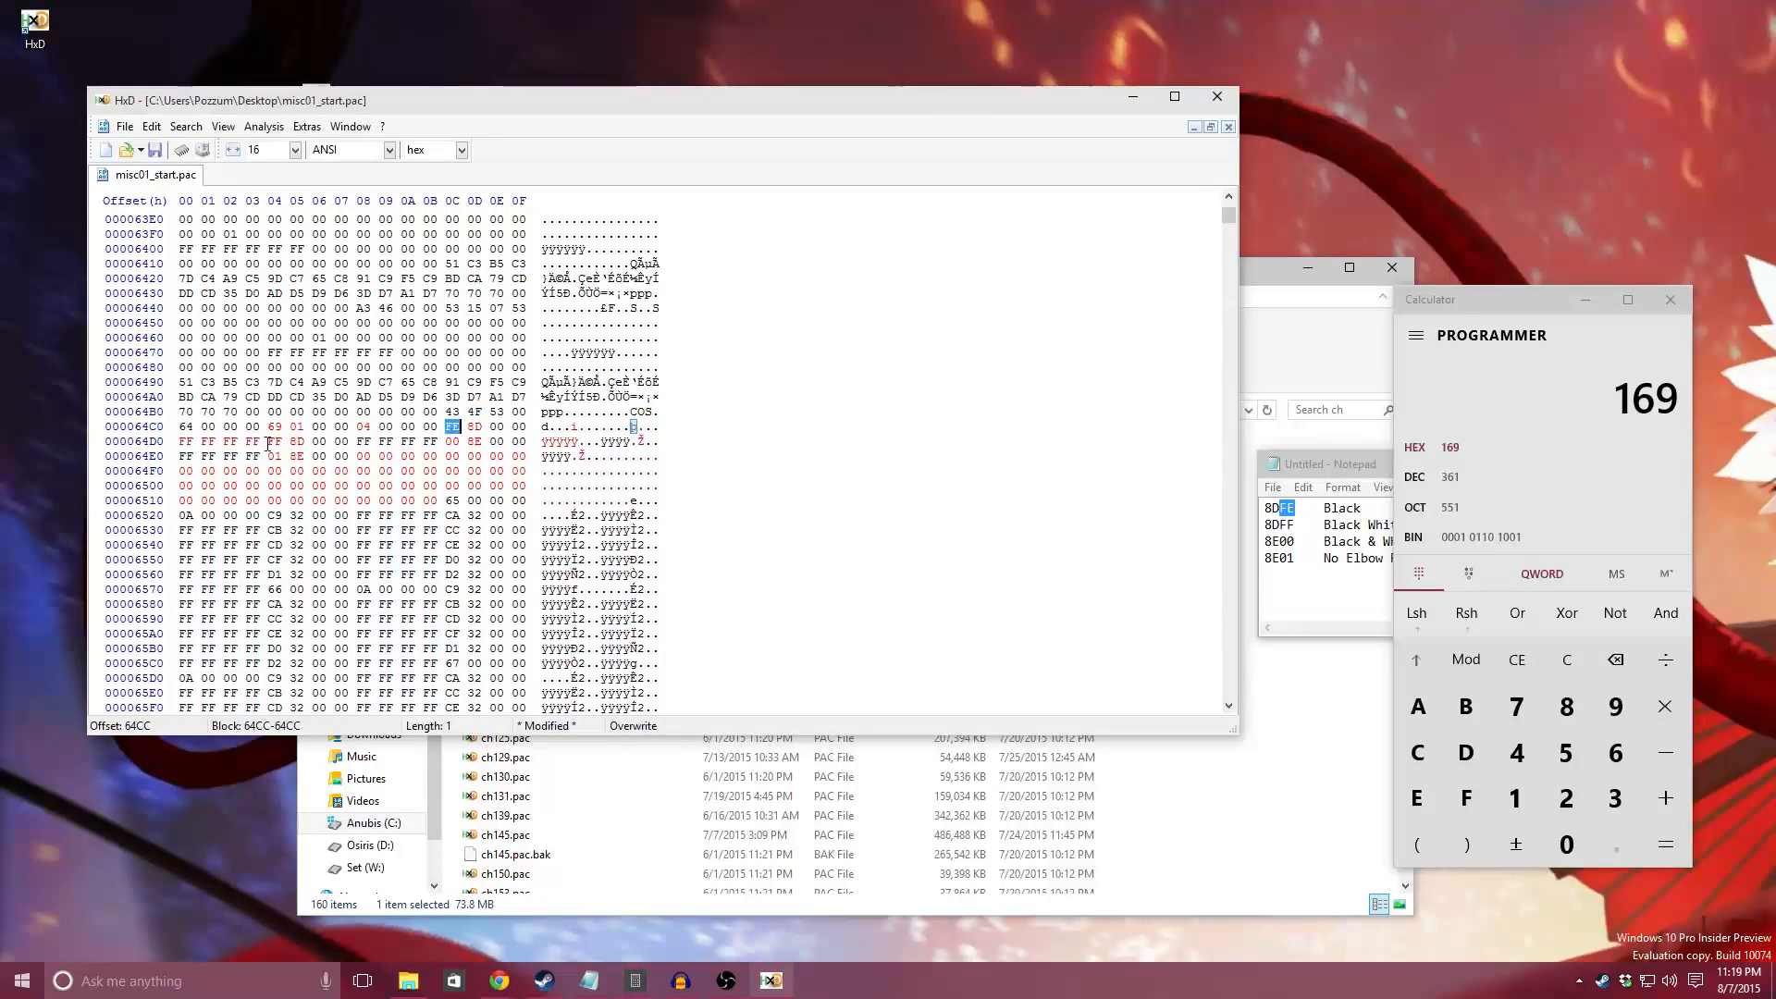
pyautogui.moveTo(269, 443); pyautogui.dragTo(289, 444)
pyautogui.moveTo(450, 443); pyautogui.dragTo(477, 442)
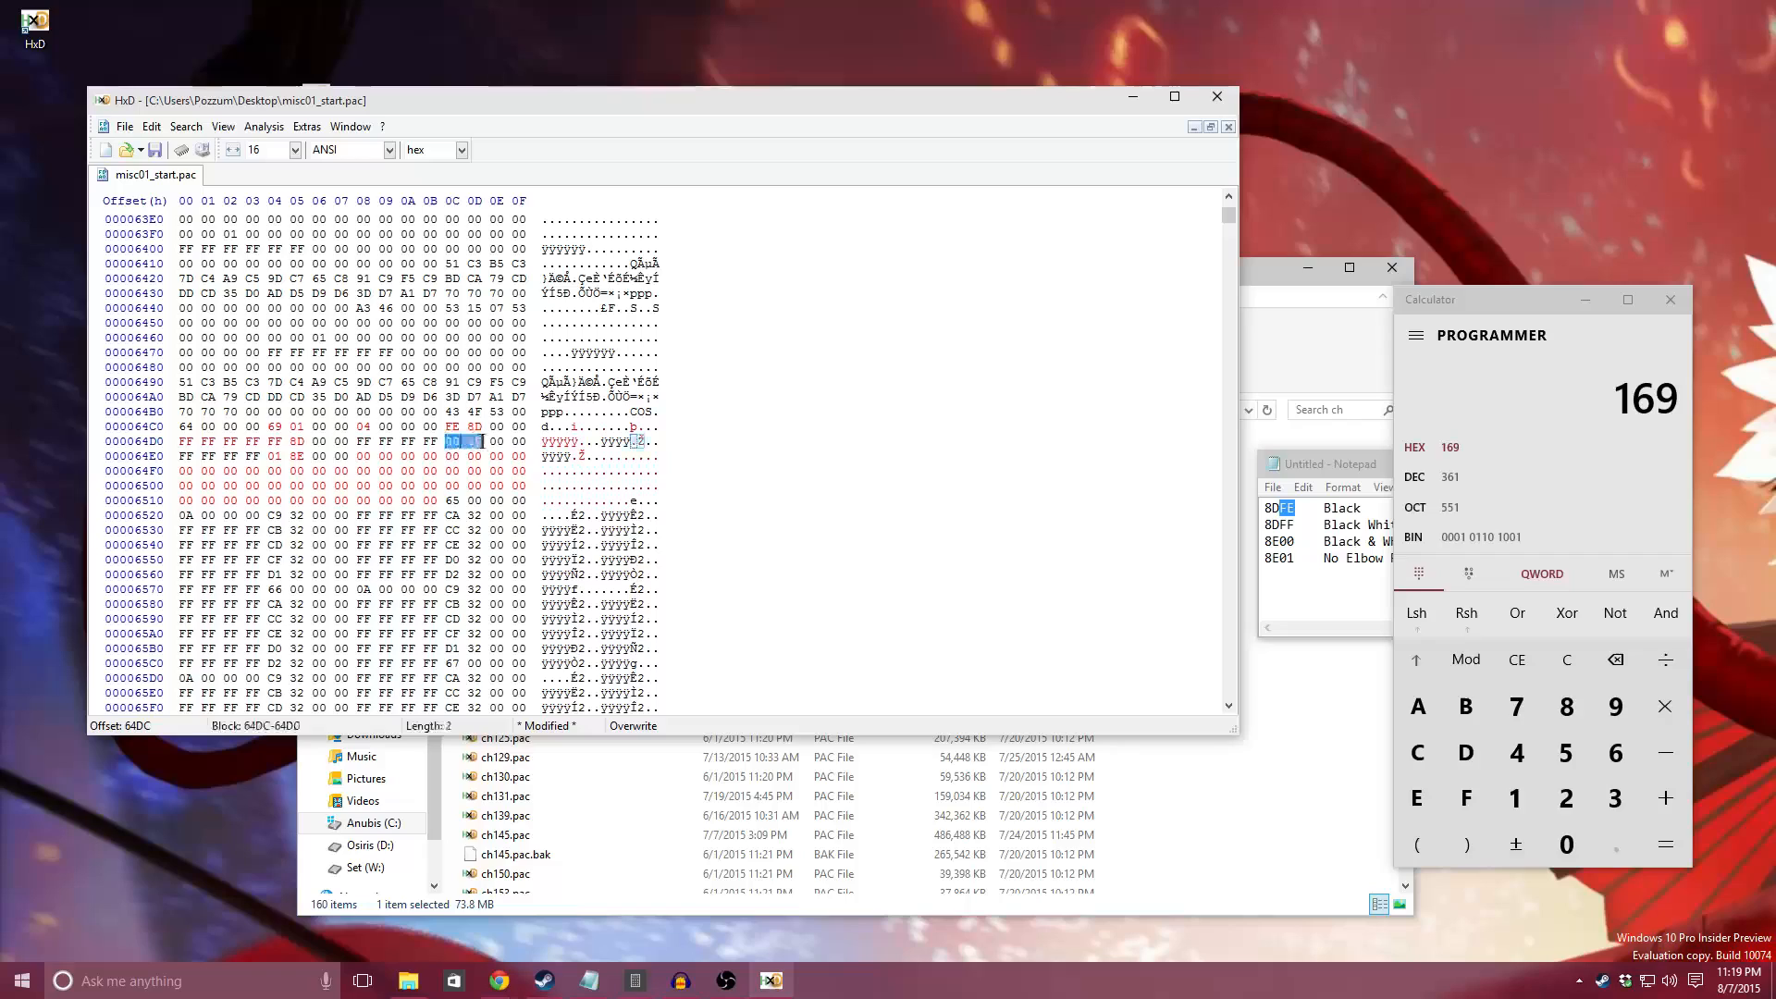
pyautogui.moveTo(364, 442); pyautogui.dragTo(433, 442)
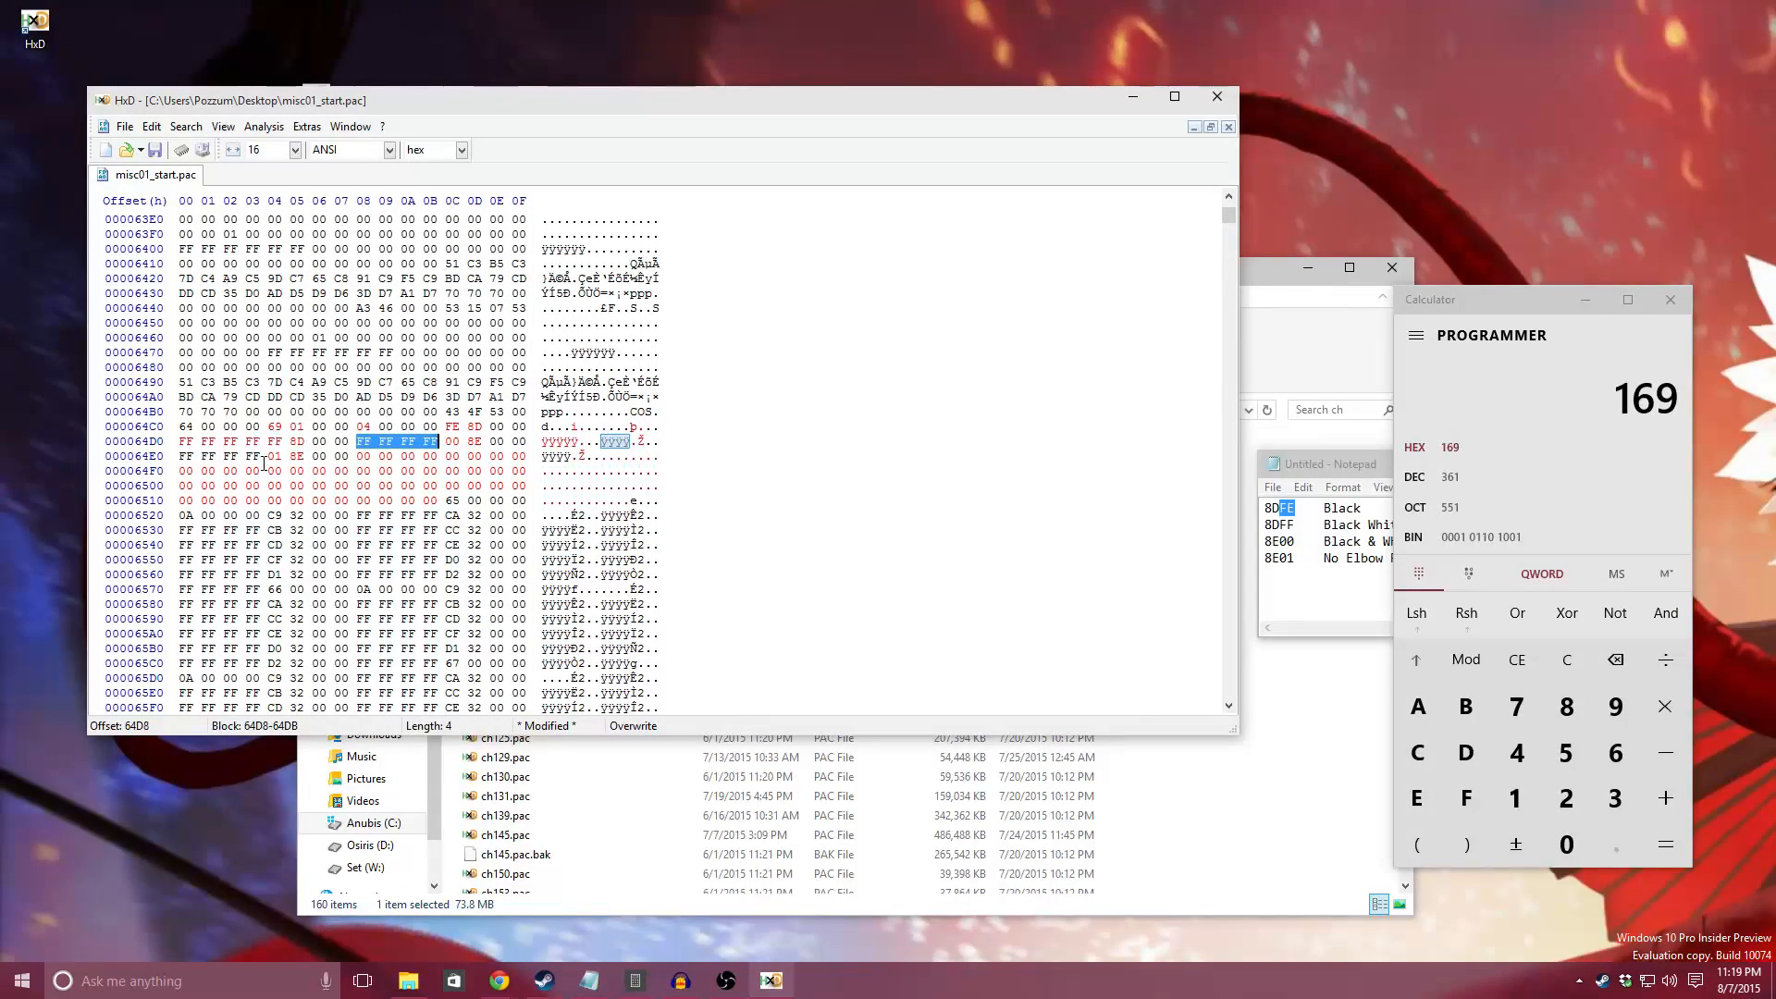
pyautogui.moveTo(269, 456); pyautogui.dragTo(311, 456)
pyautogui.click(450, 456)
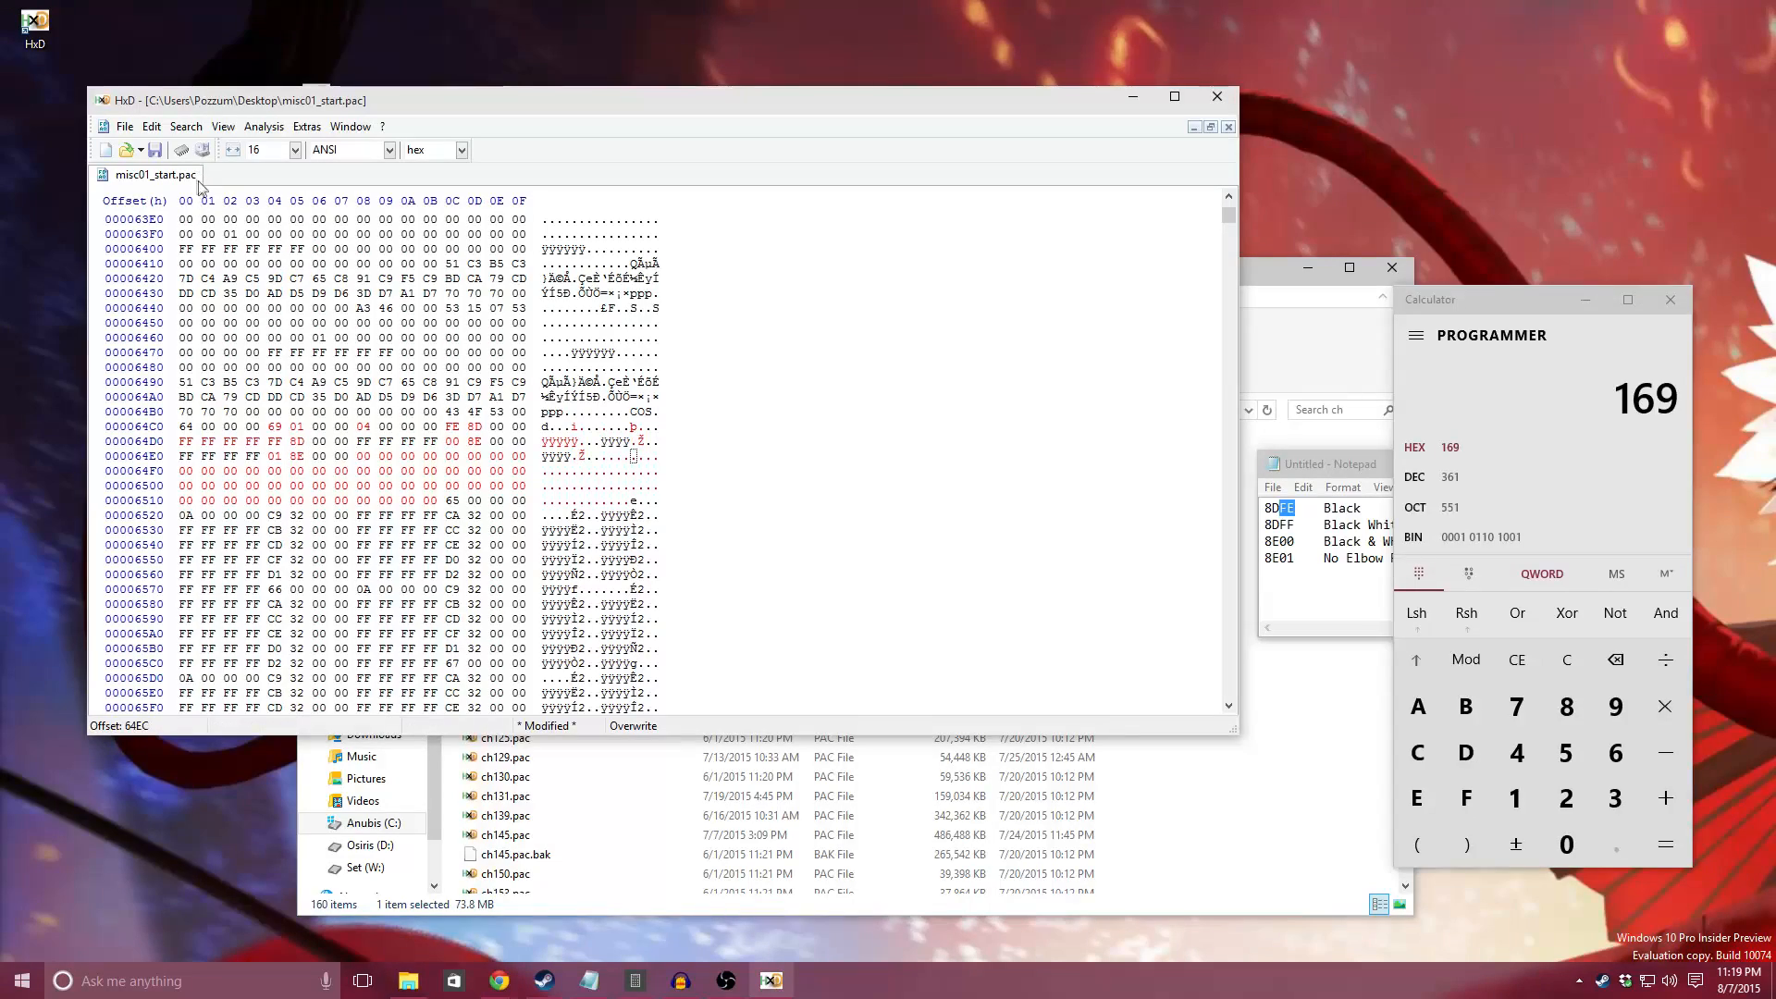
# Step: Save the modified misc01_start.pac and close the hex editor
pyautogui.click(154, 150)
pyautogui.click(1219, 100)
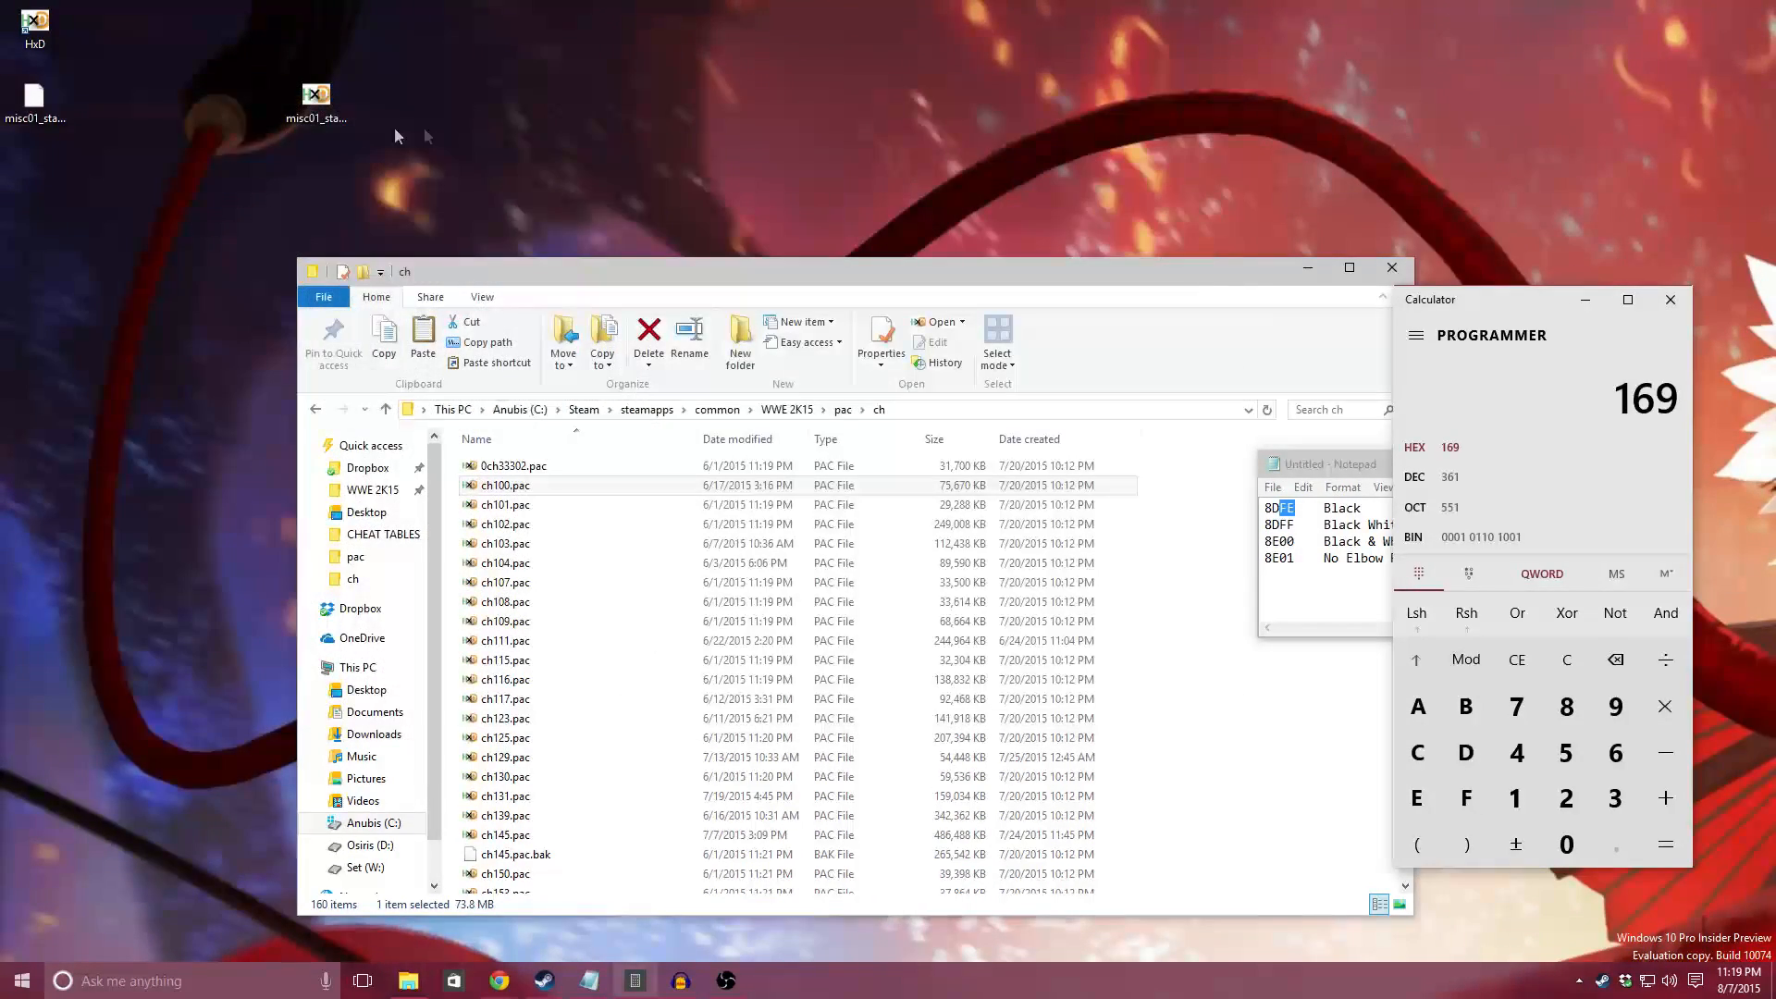
# Step: Copy the modified misc01_start.pac from the desktop into WWE 2K15's main pac folder, replacing the existing file
pyautogui.click(35, 116)
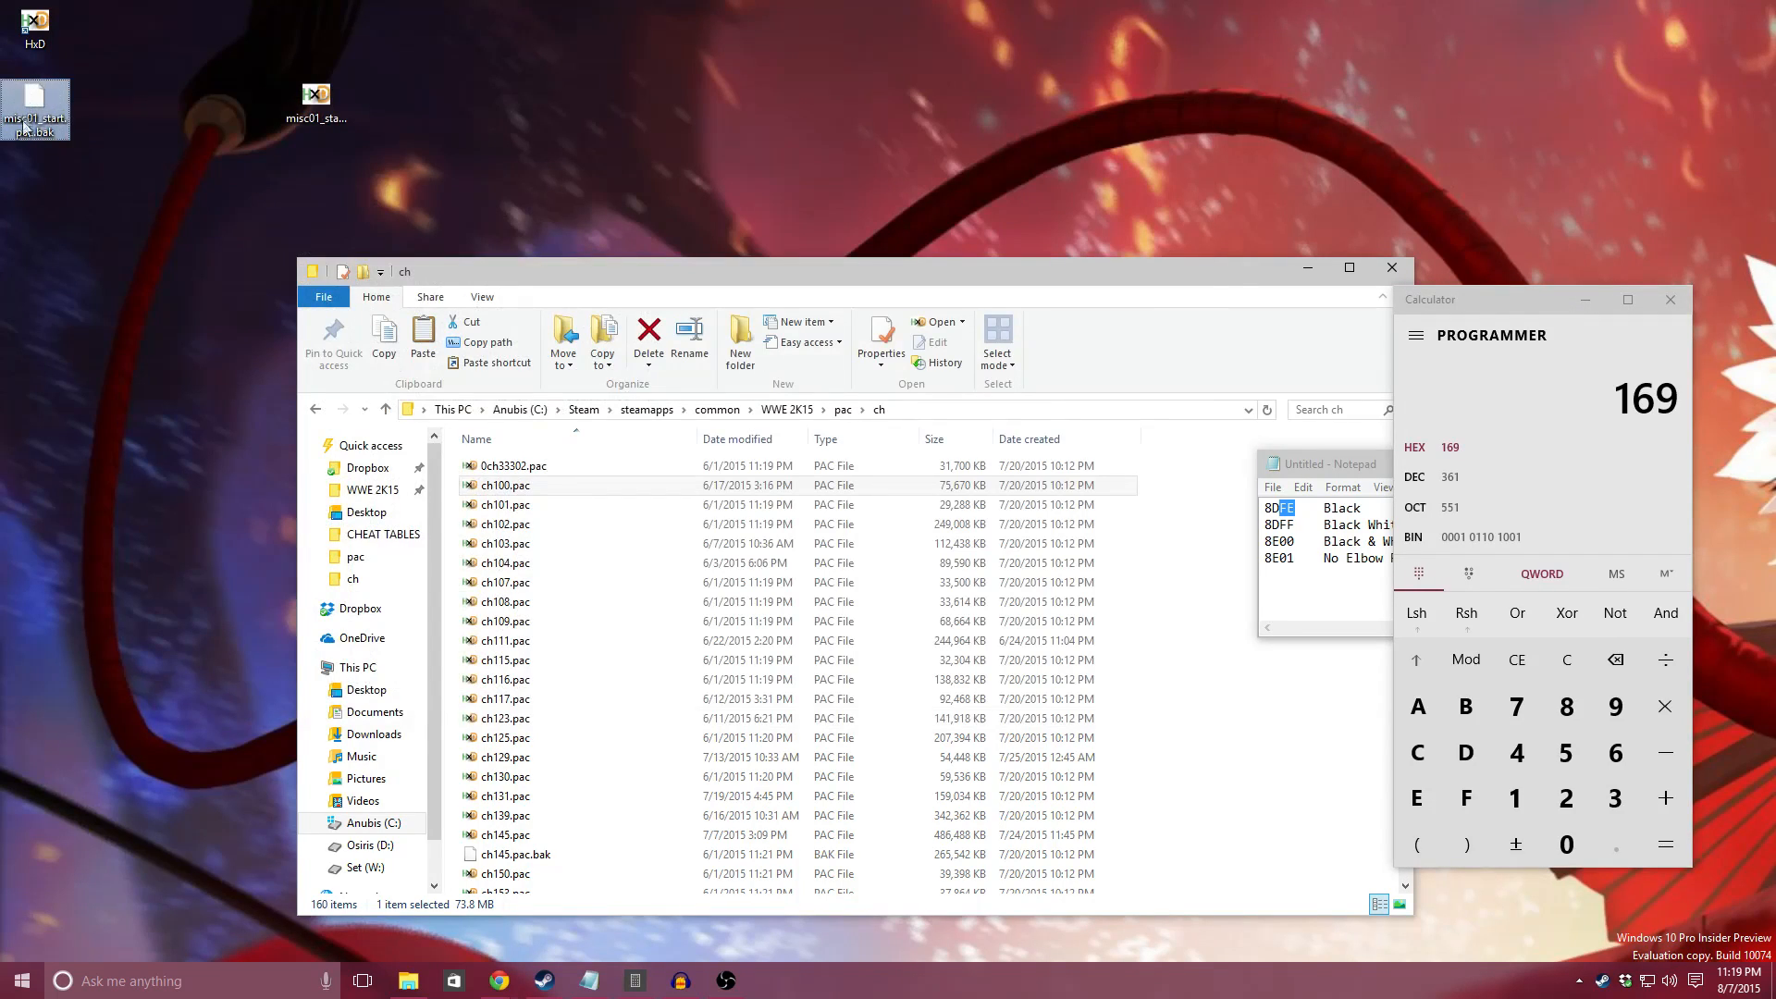
pyautogui.rightClick(320, 104)
pyautogui.click(371, 392)
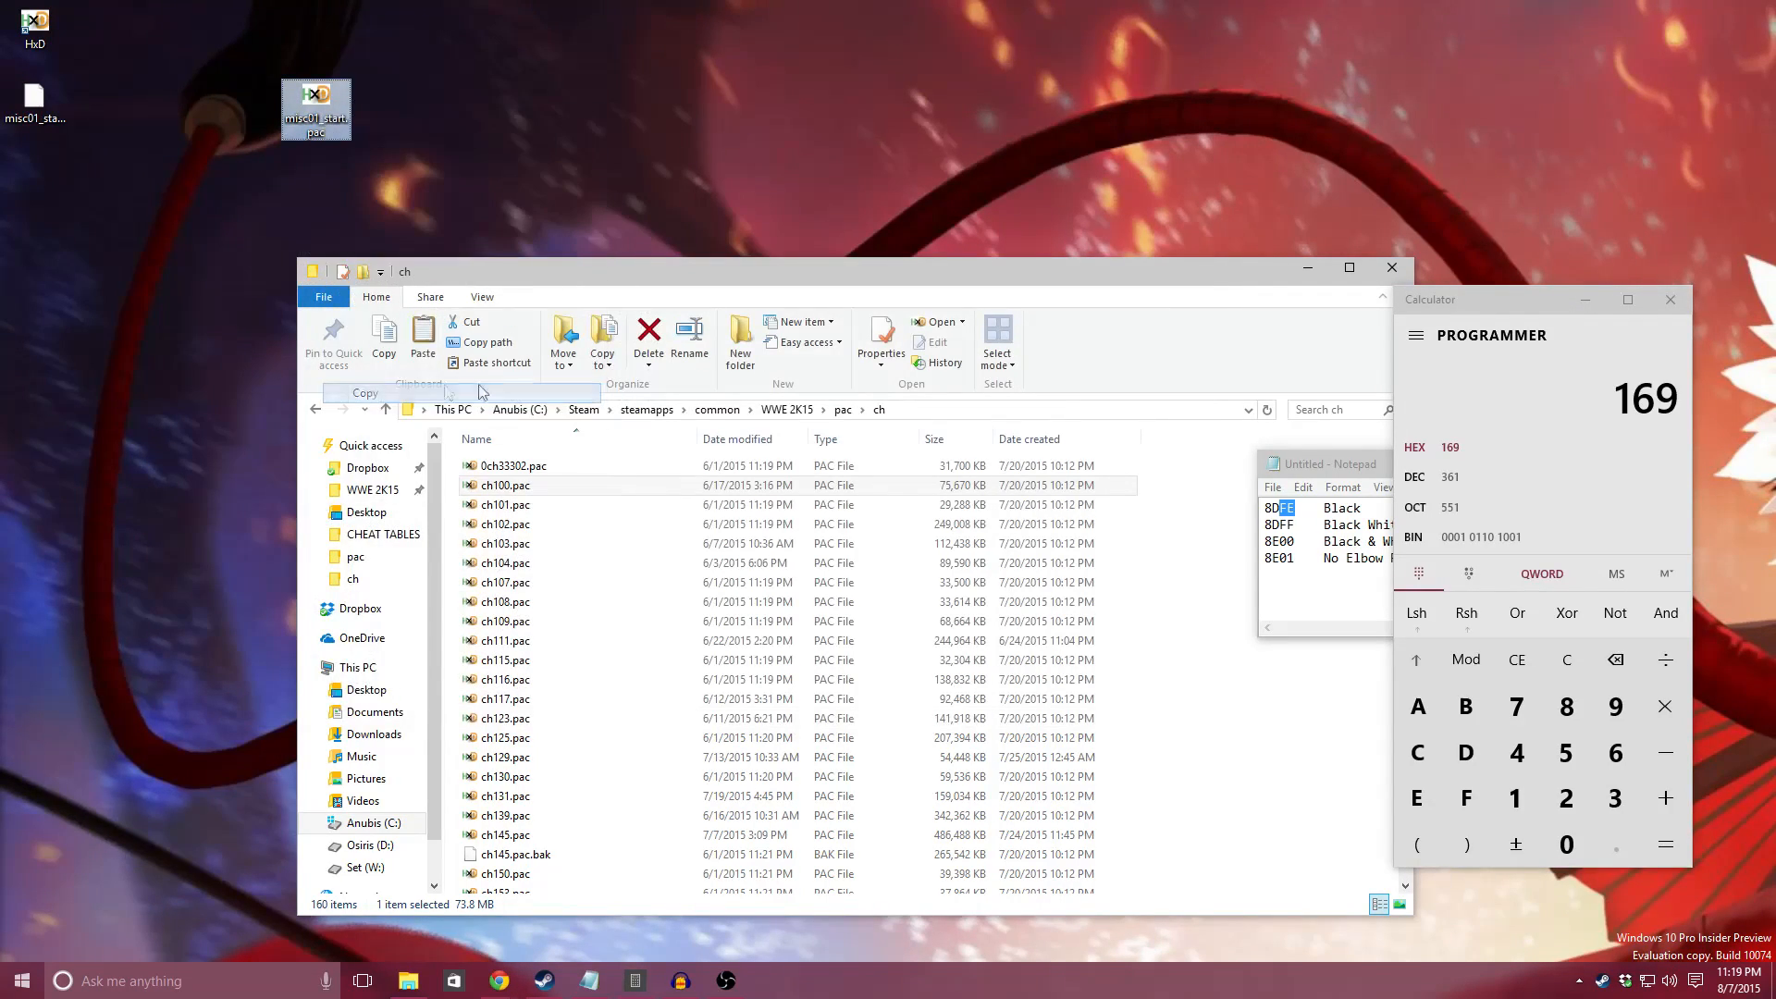
pyautogui.click(1177, 664)
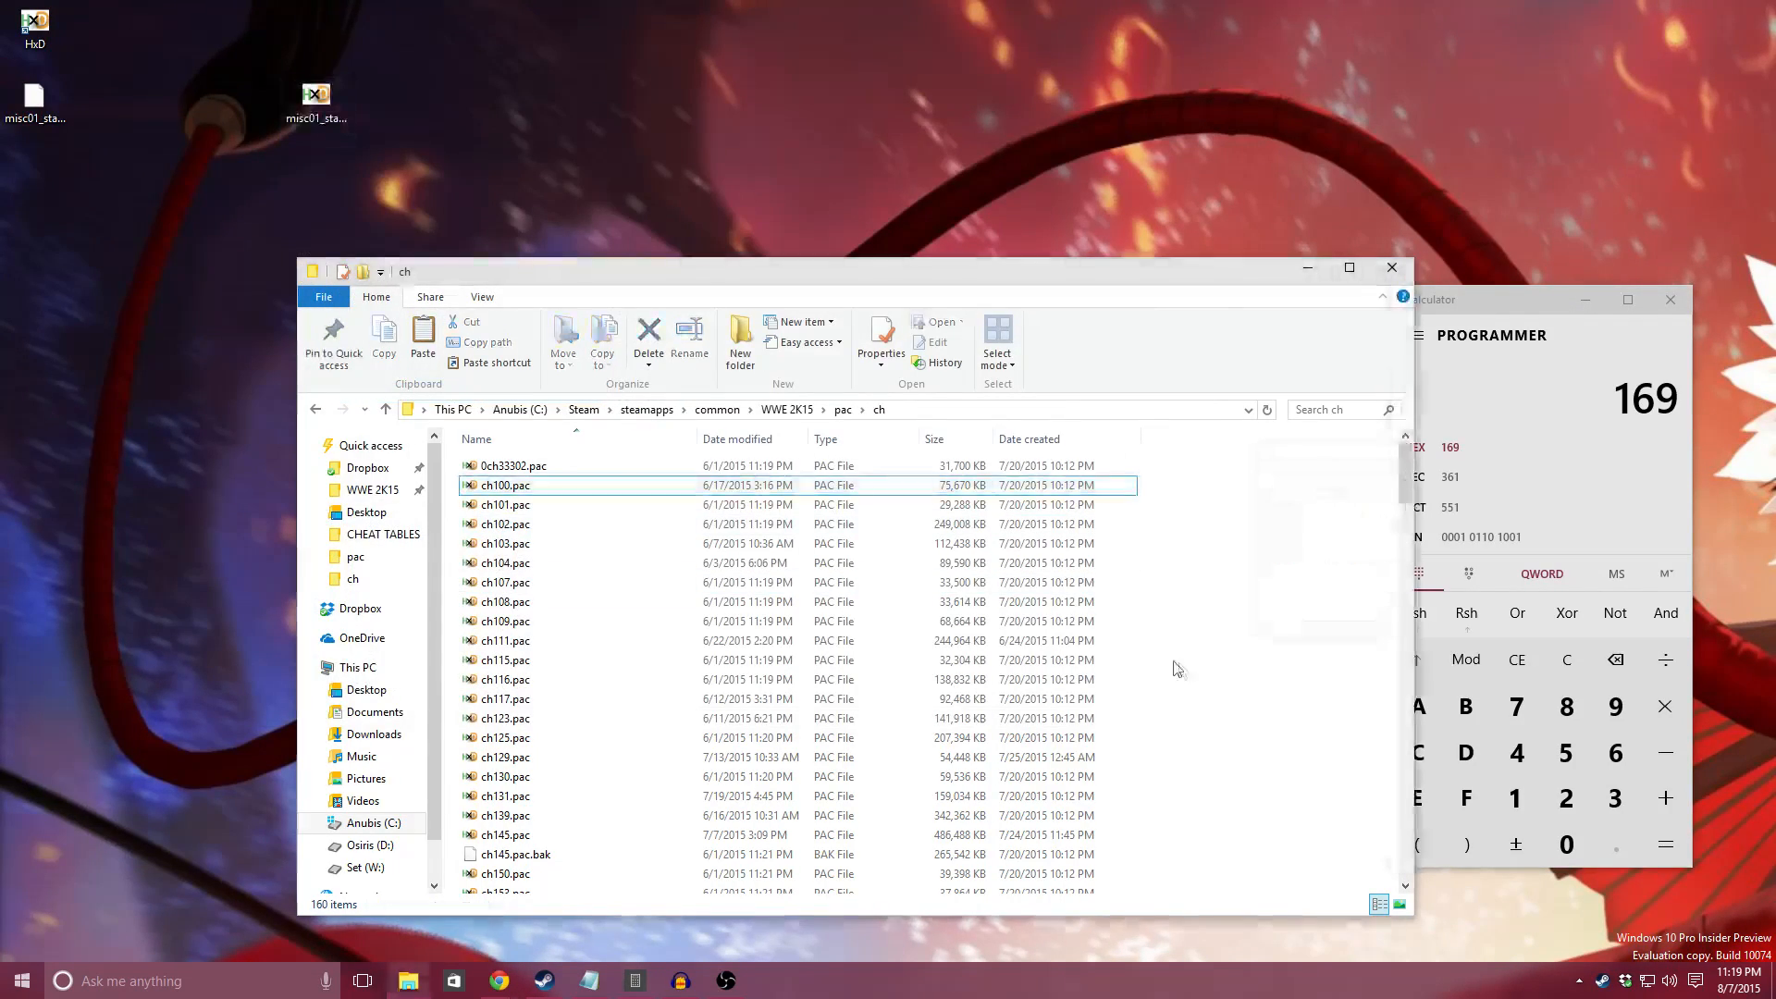
pyautogui.click(845, 410)
pyautogui.scroll(-1, 899, 563)
pyautogui.scroll(-1, 895, 559)
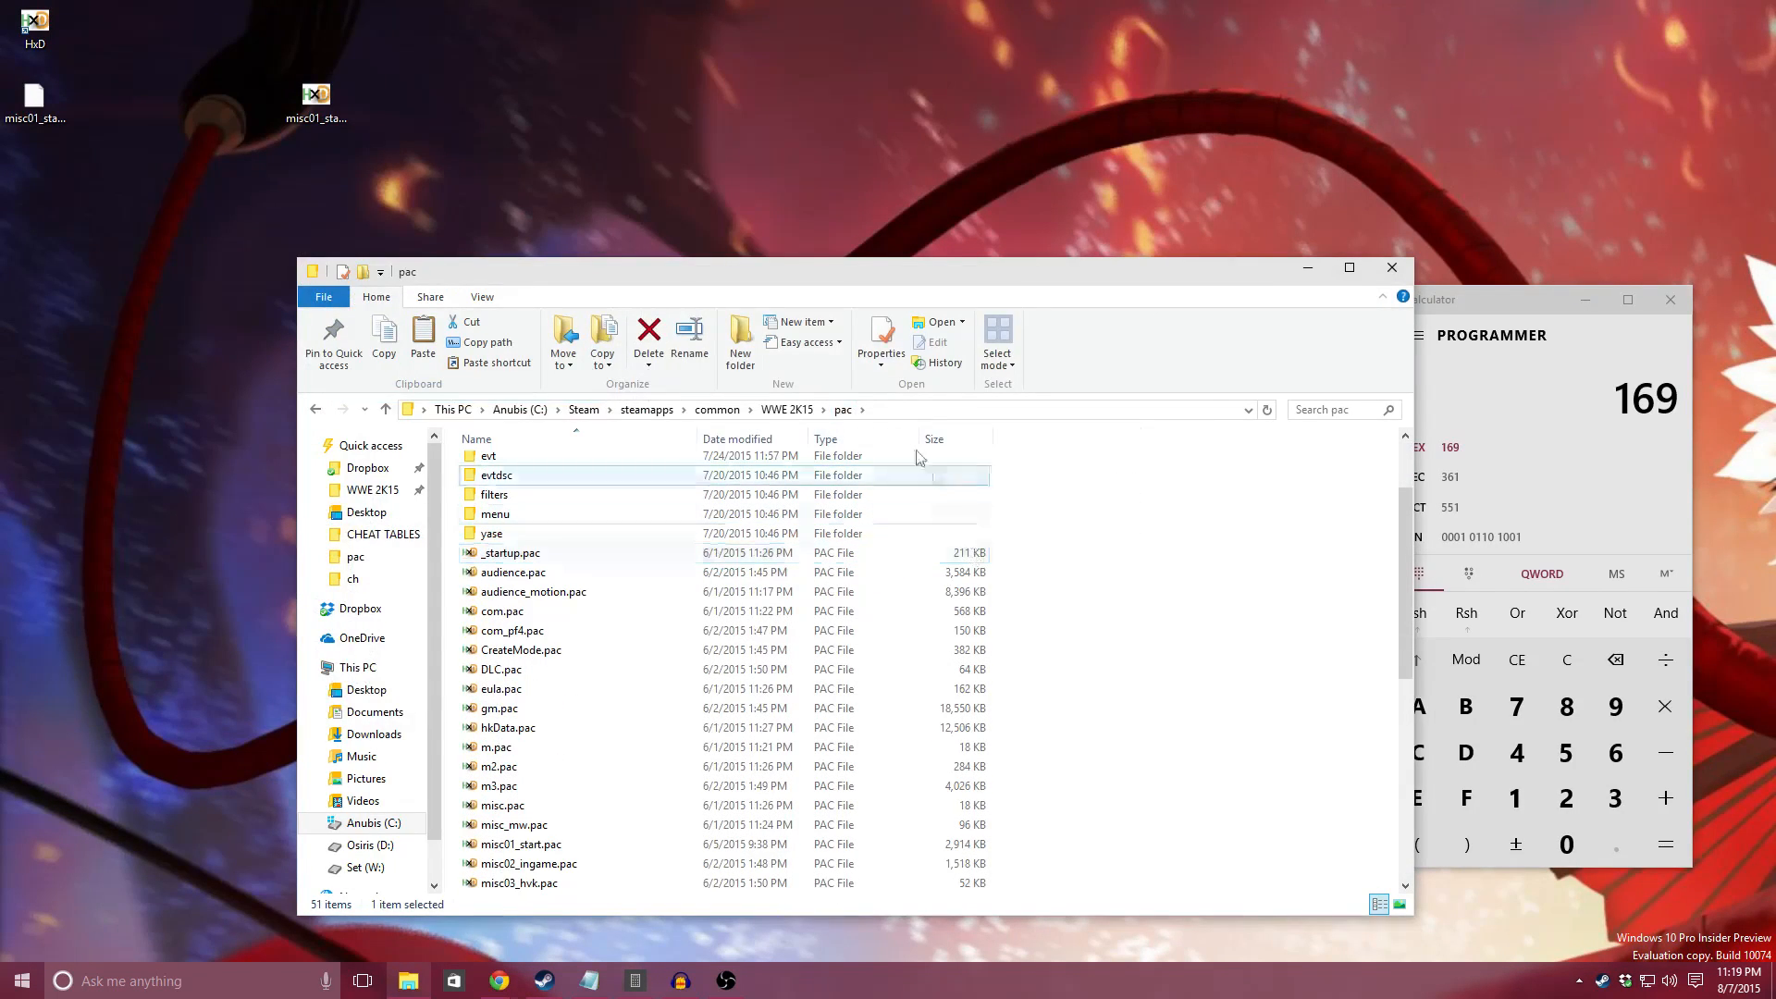
pyautogui.rightClick(1070, 526)
pyautogui.click(1115, 651)
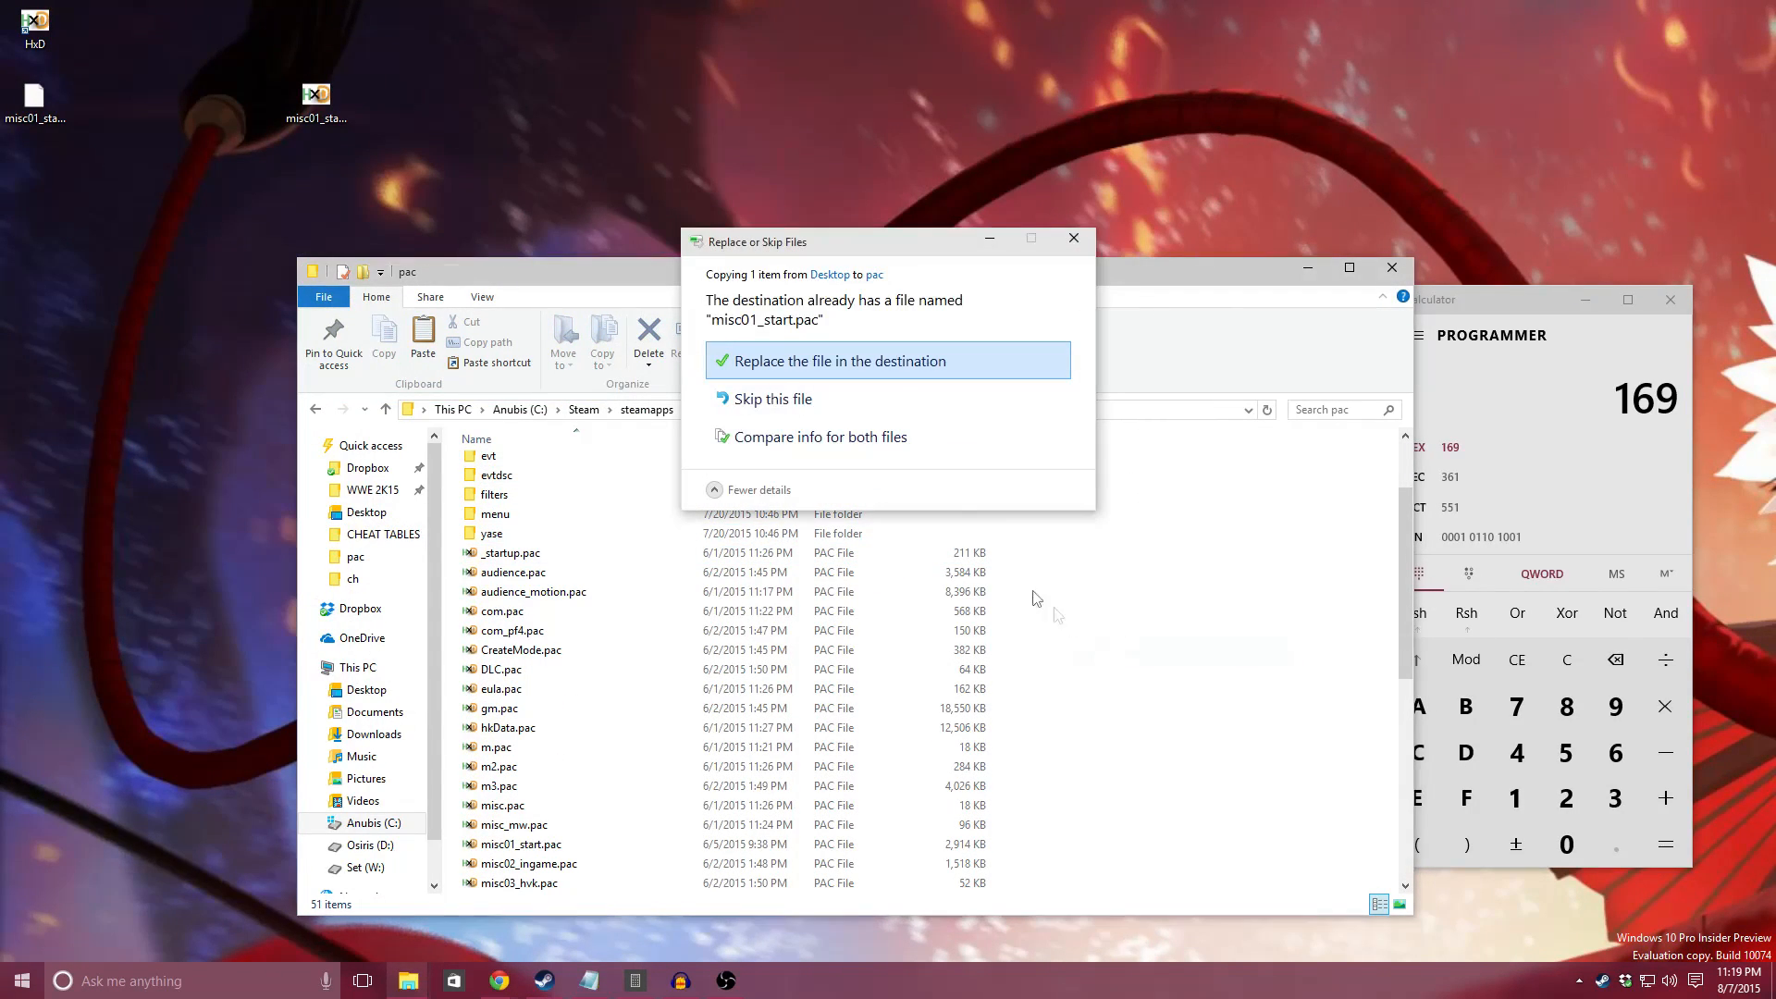
pyautogui.click(813, 375)
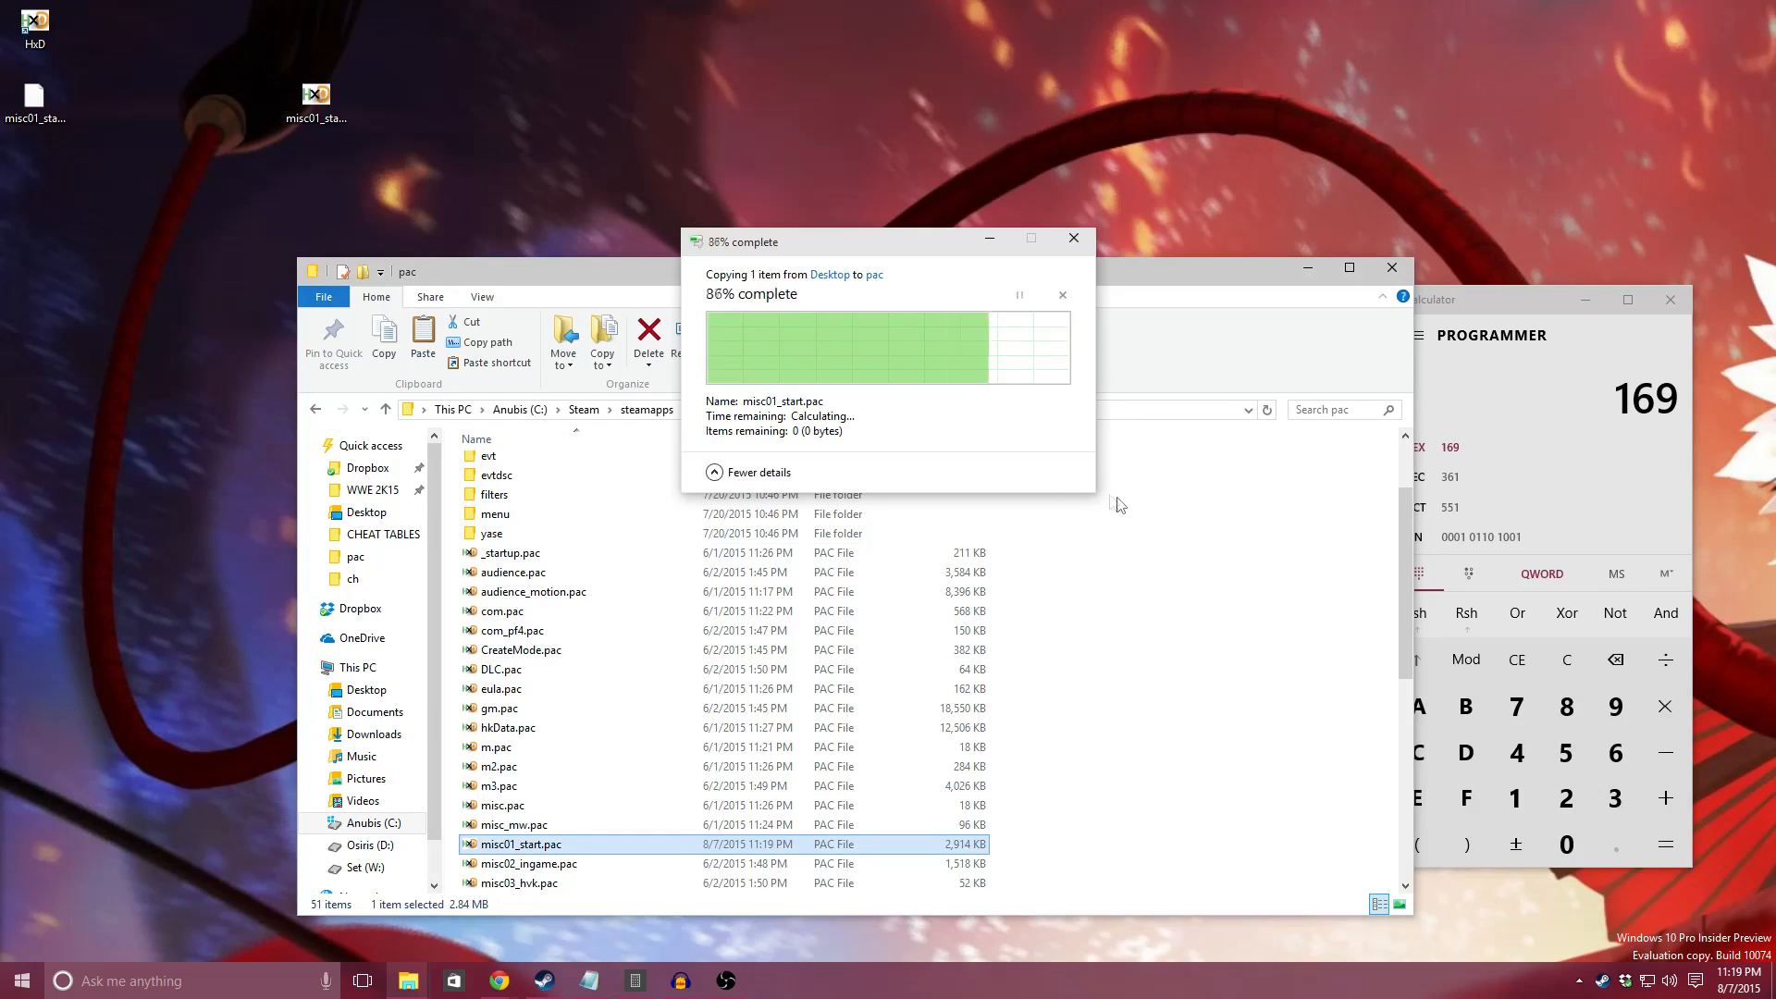
# Step: Copy misc01_start_dlc60.pac from the WWE 2K15\DLC60\pac folder to the desktop
pyautogui.moveTo(859, 283); pyautogui.dragTo(883, 243)
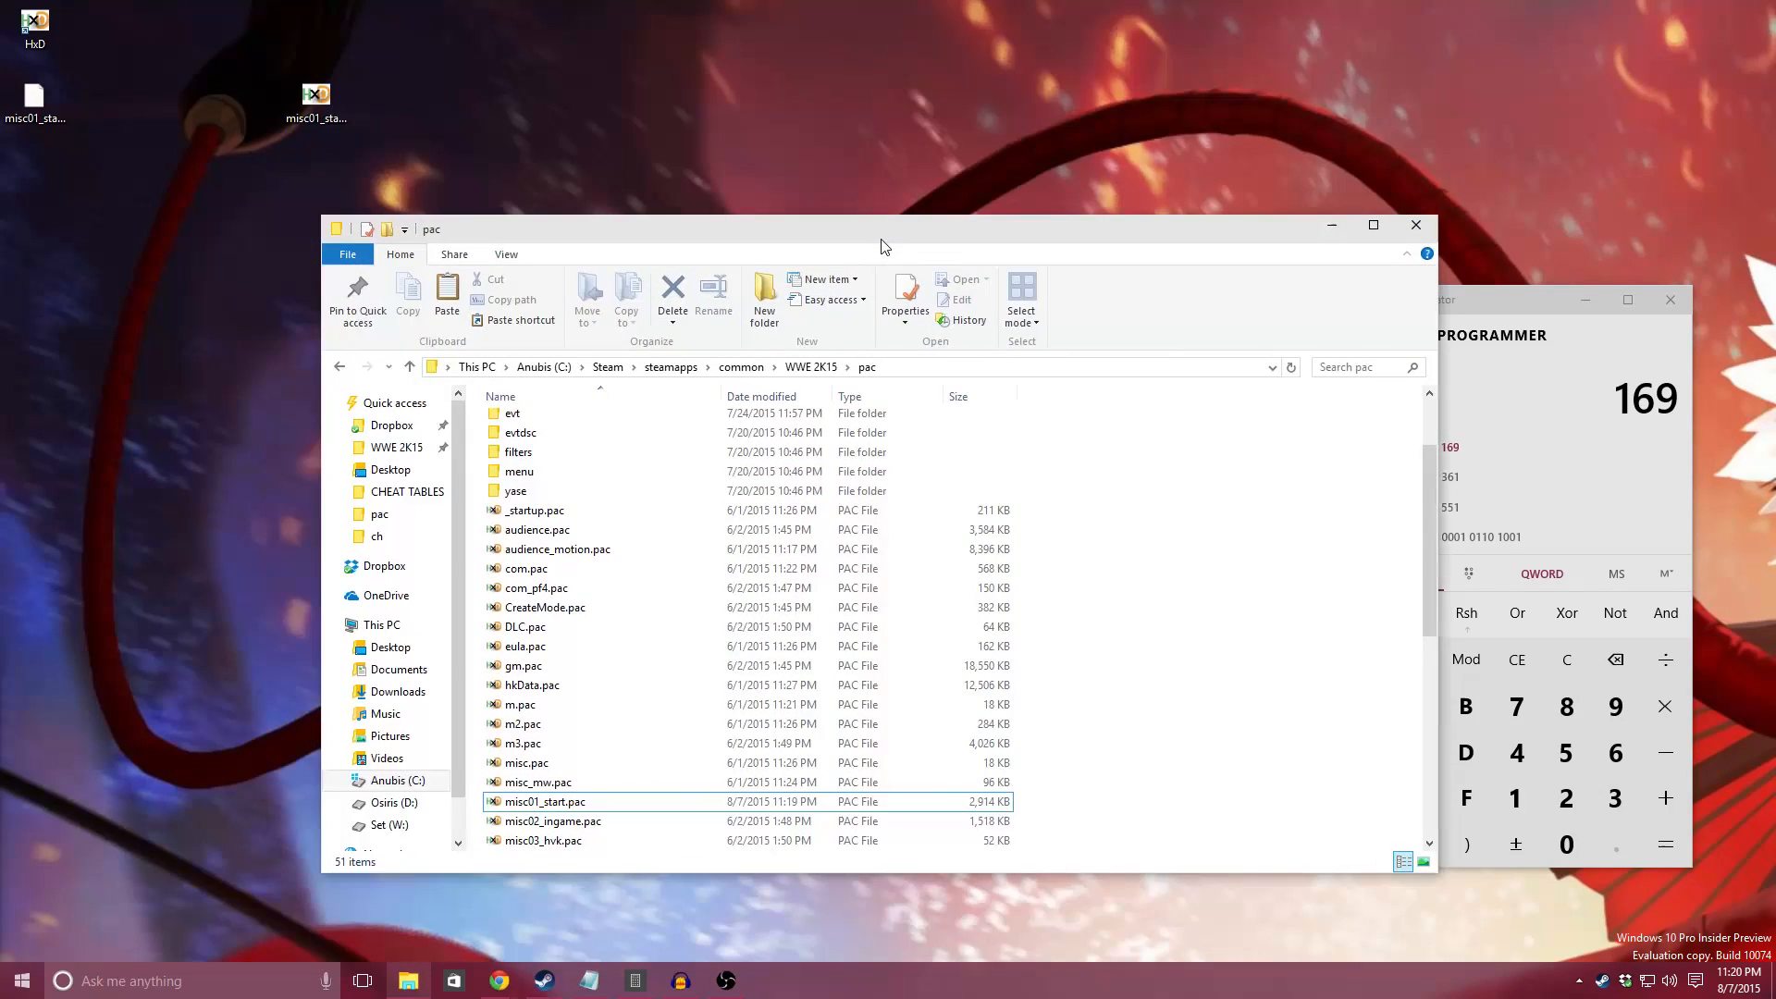
pyautogui.click(809, 367)
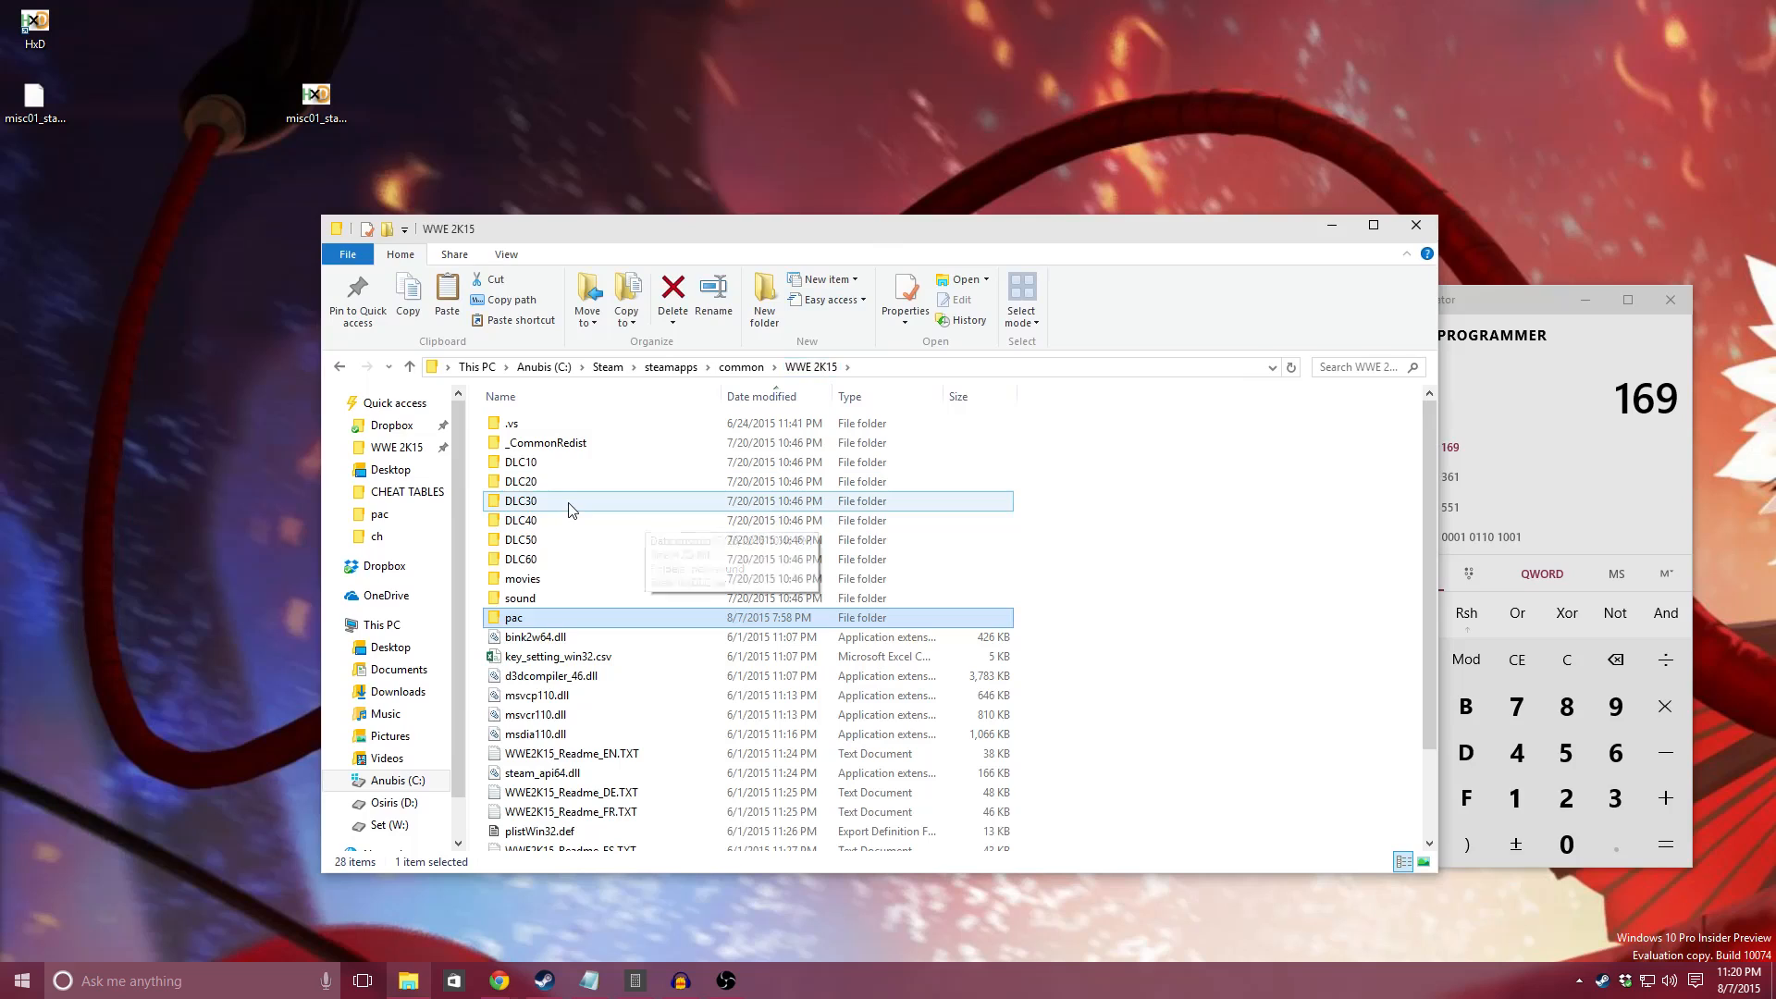
pyautogui.doubleClick(553, 557)
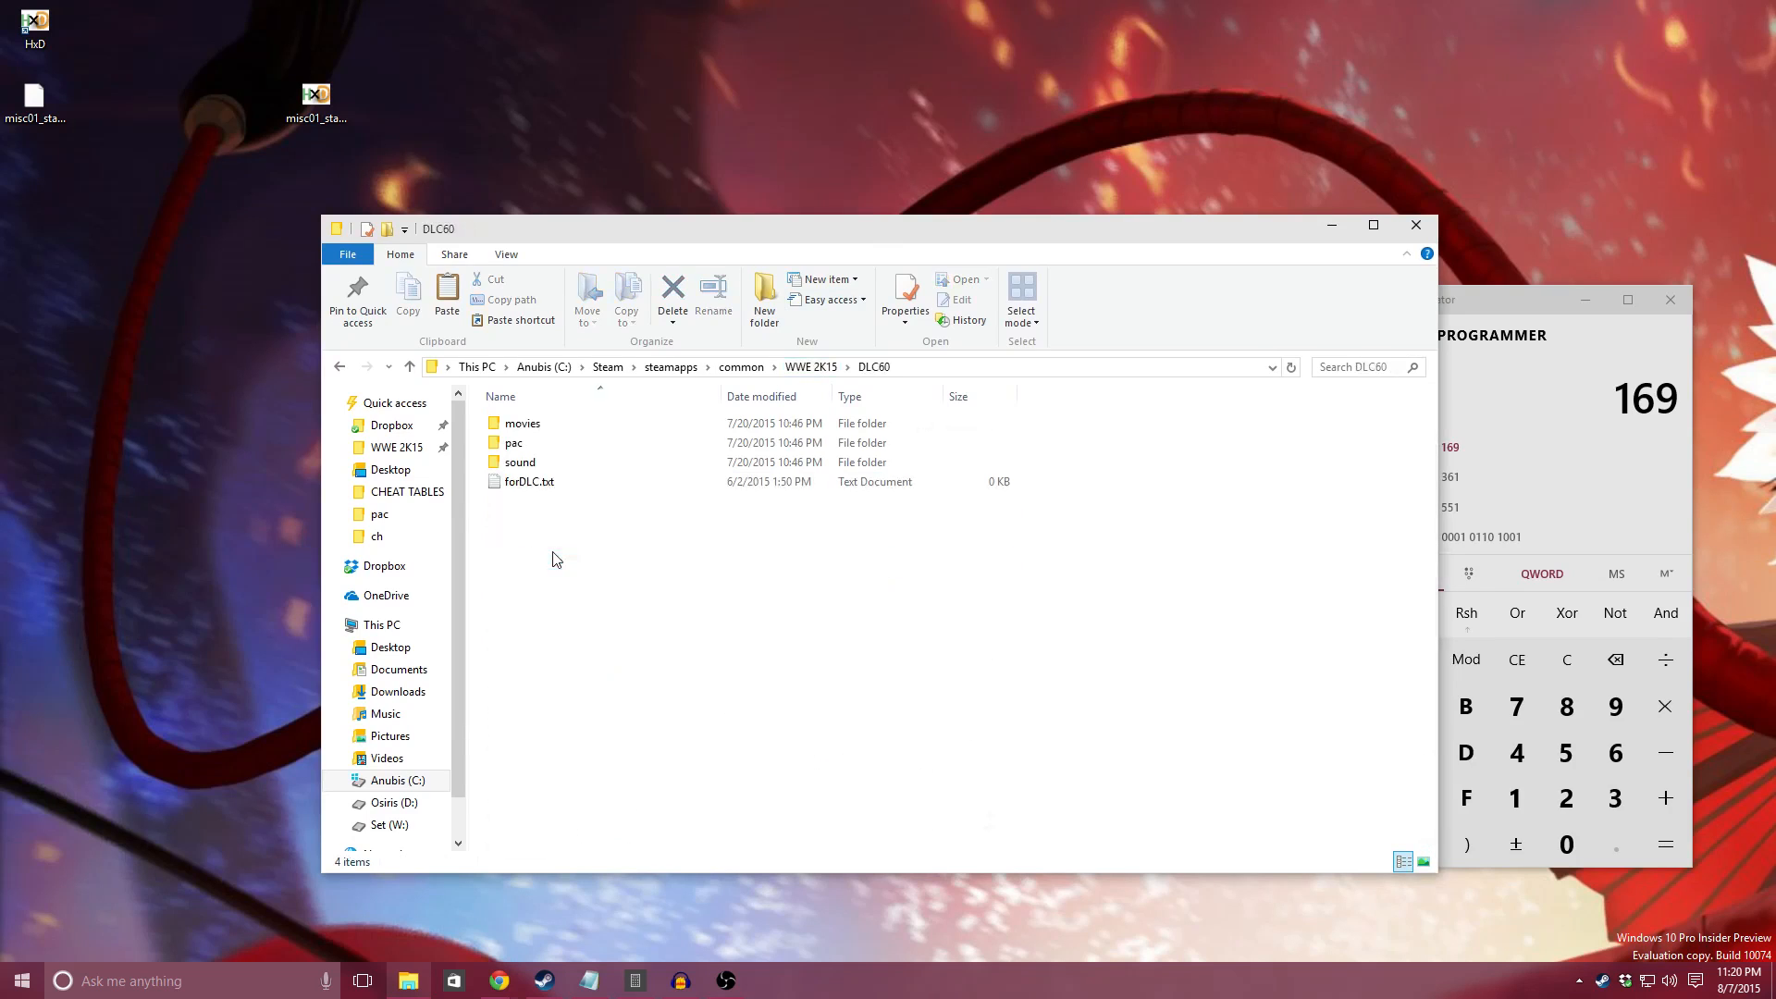
pyautogui.doubleClick(515, 444)
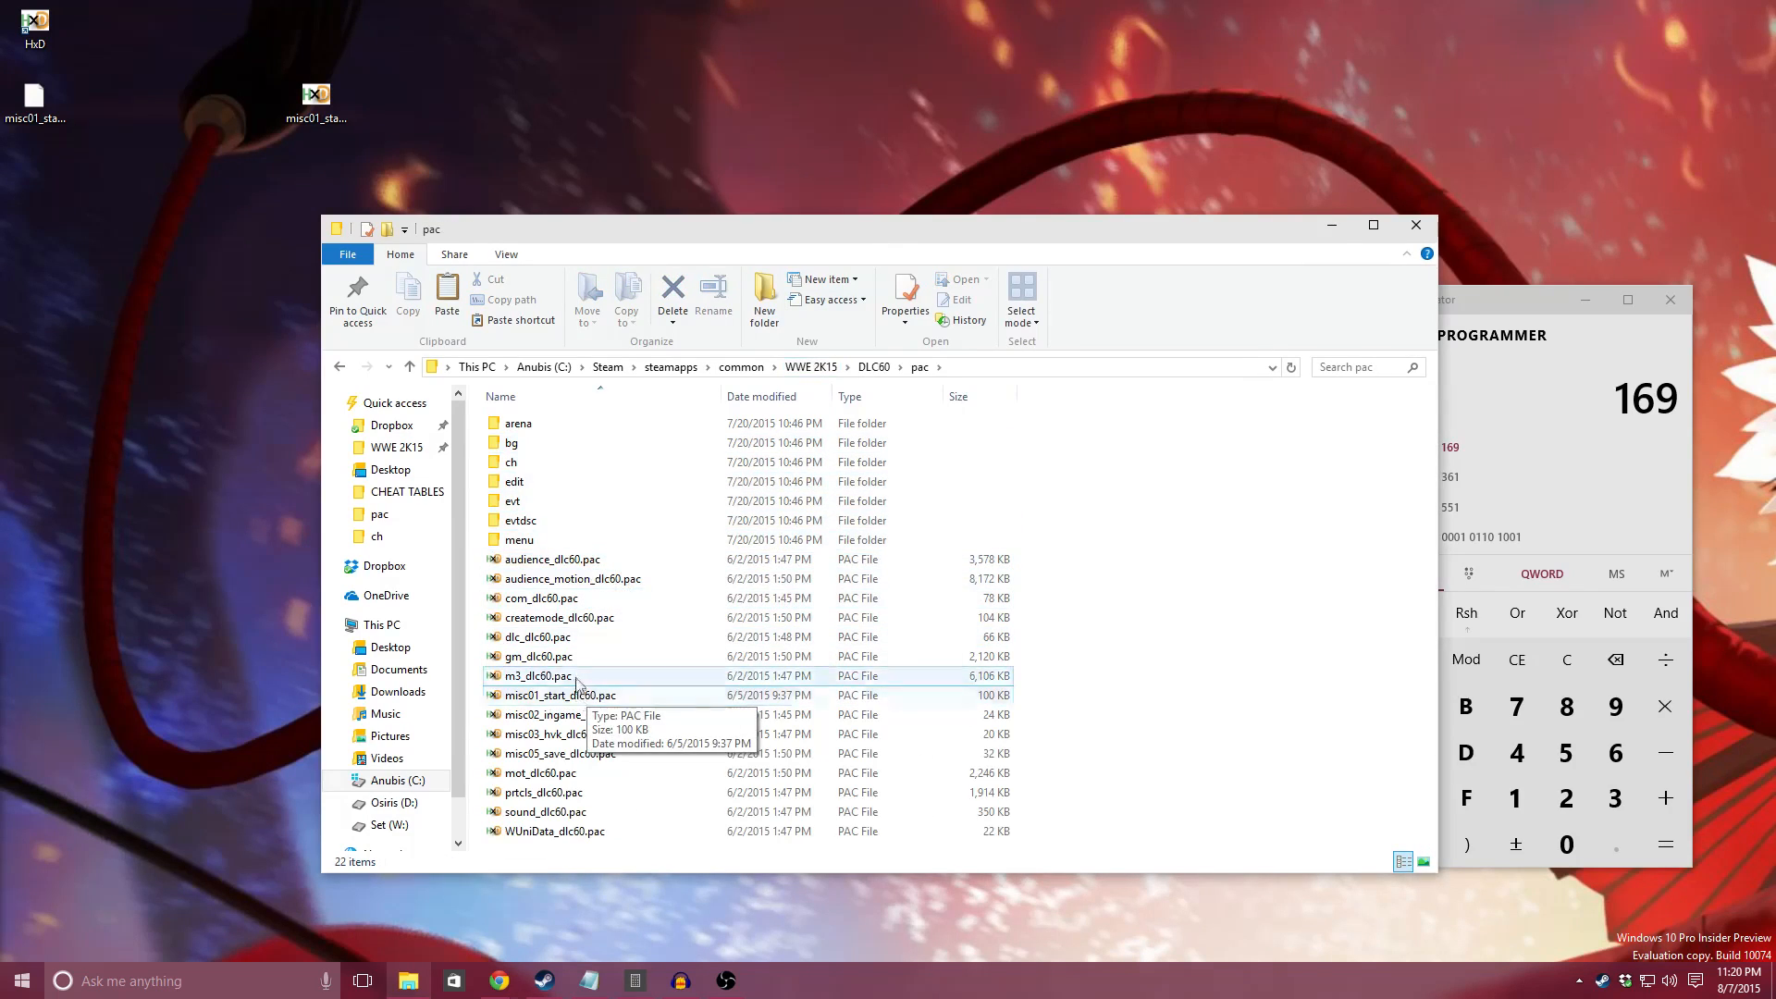
pyautogui.click(583, 696)
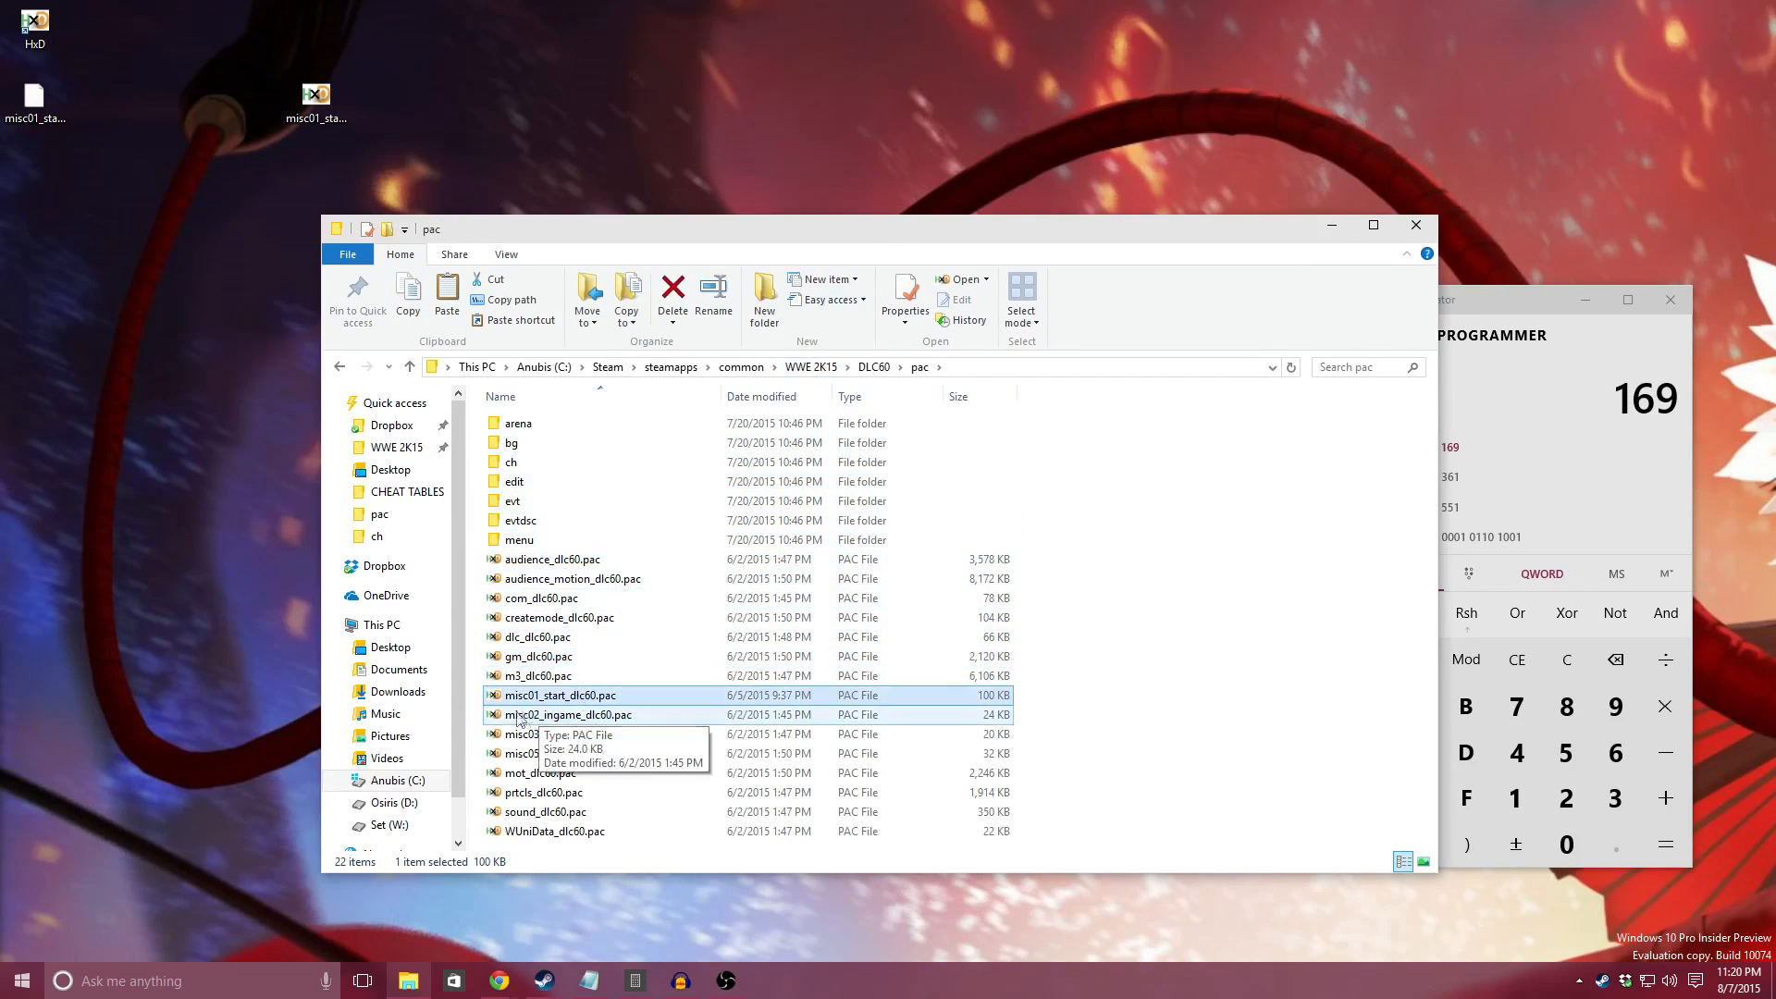
pyautogui.rightClick(590, 703)
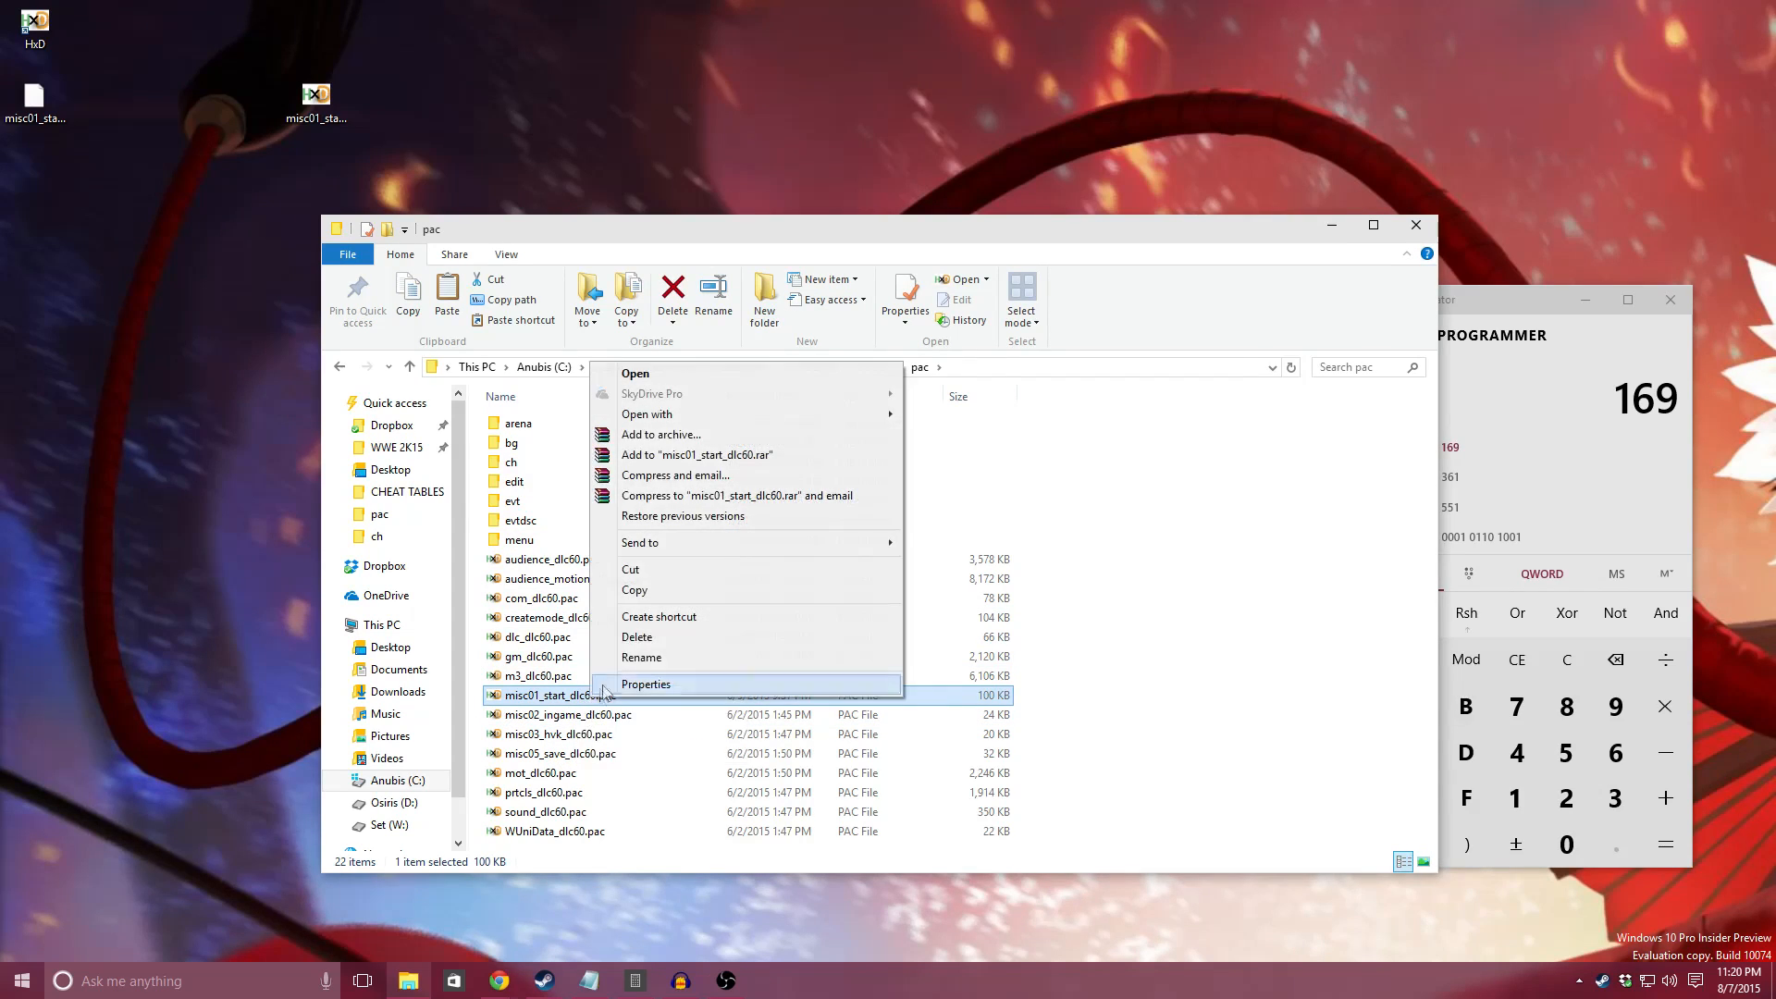
pyautogui.click(629, 596)
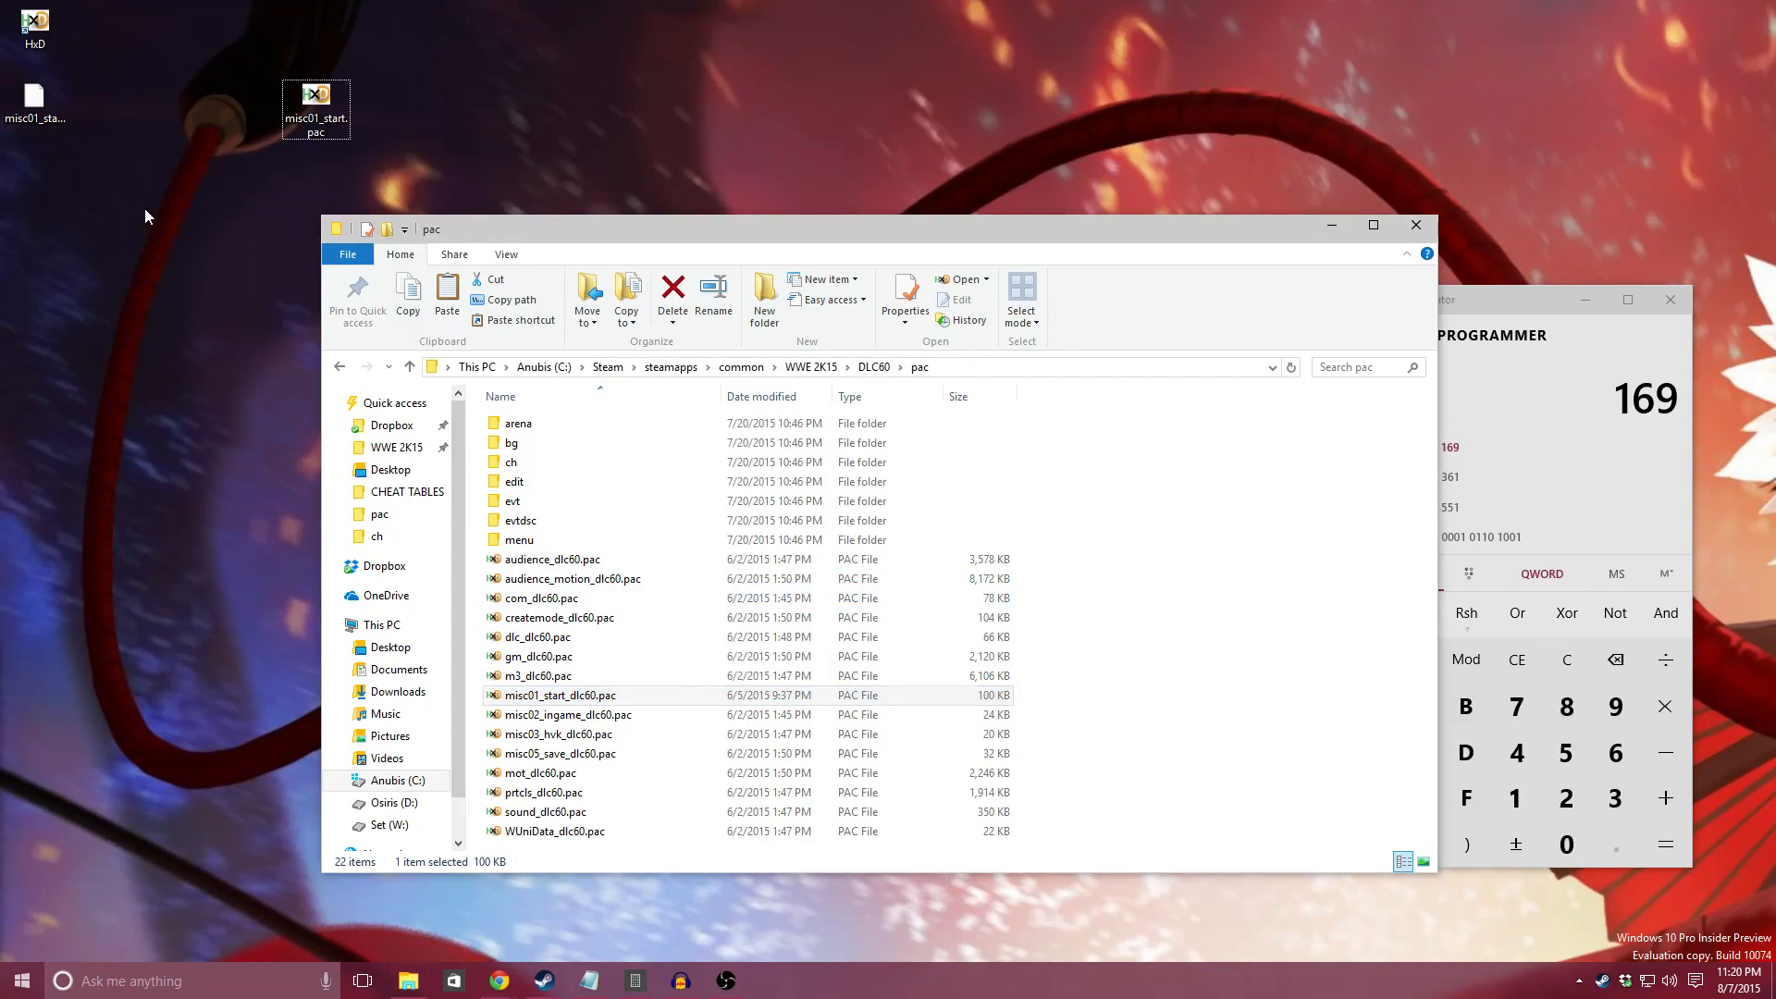
pyautogui.rightClick(144, 208)
pyautogui.click(203, 288)
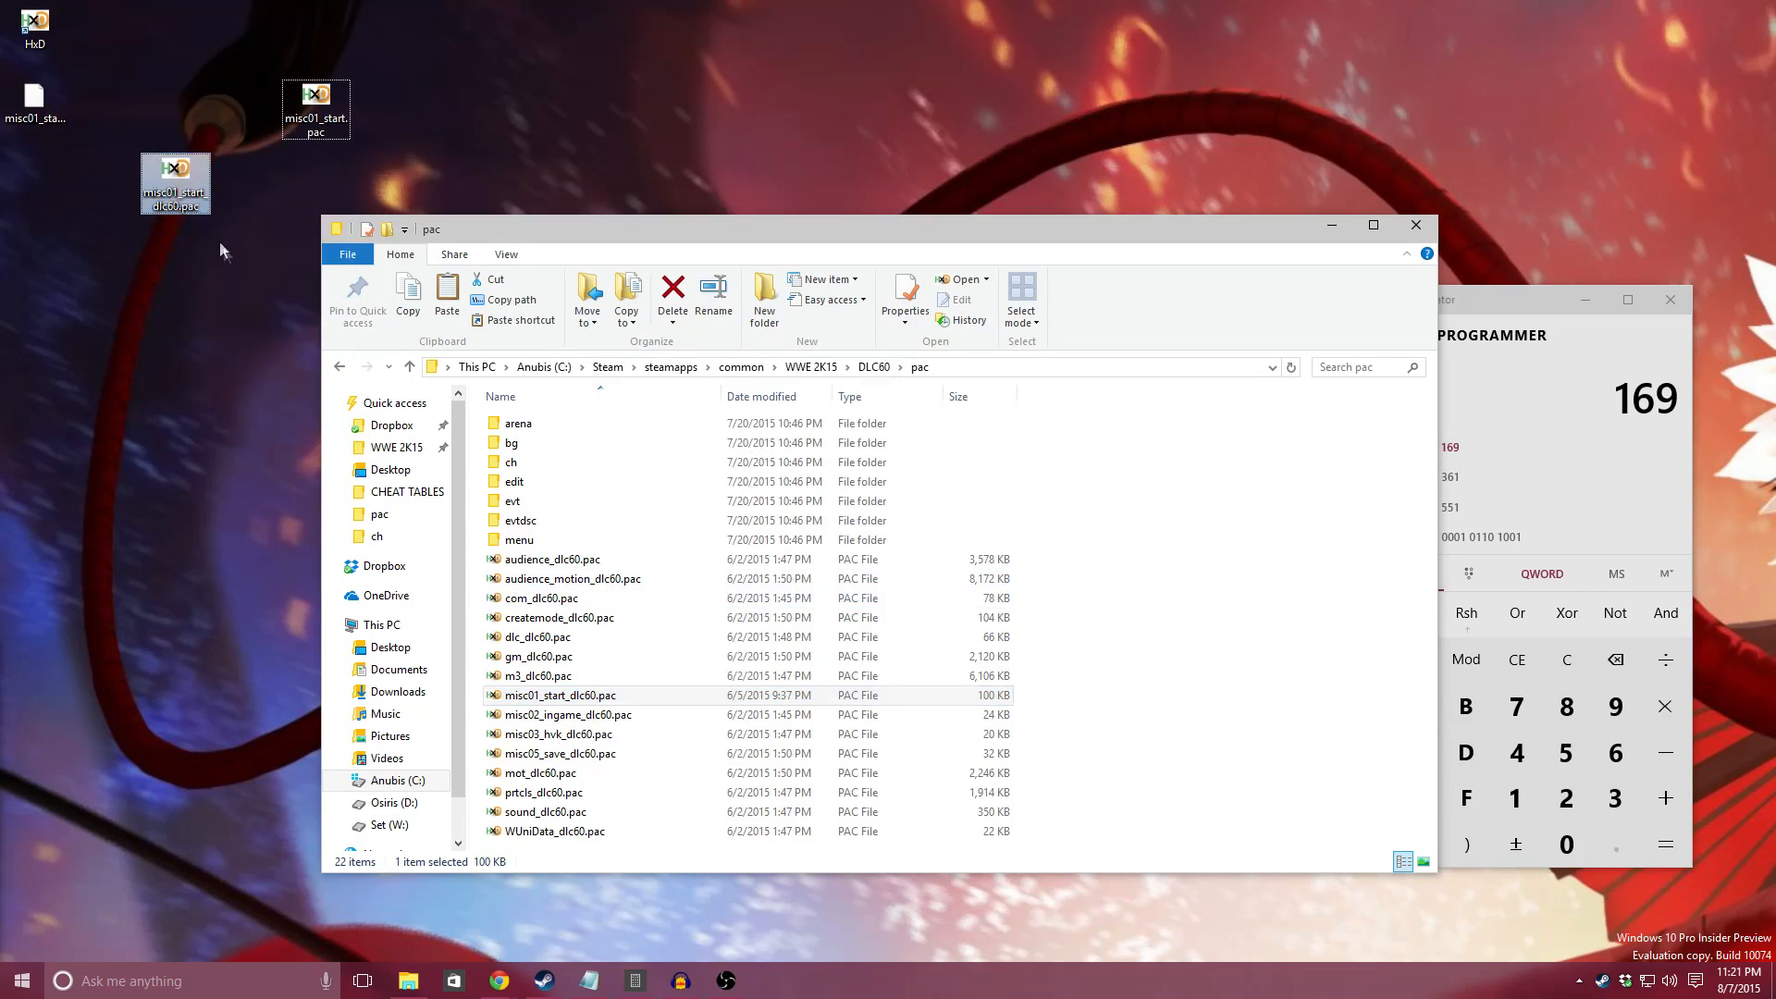
# Step: Open the desktop copies of misc01_start.pac and misc01_start_dlc60.pac in HxD and find the text string COS in misc01_start.pac
pyautogui.doubleClick(311, 102)
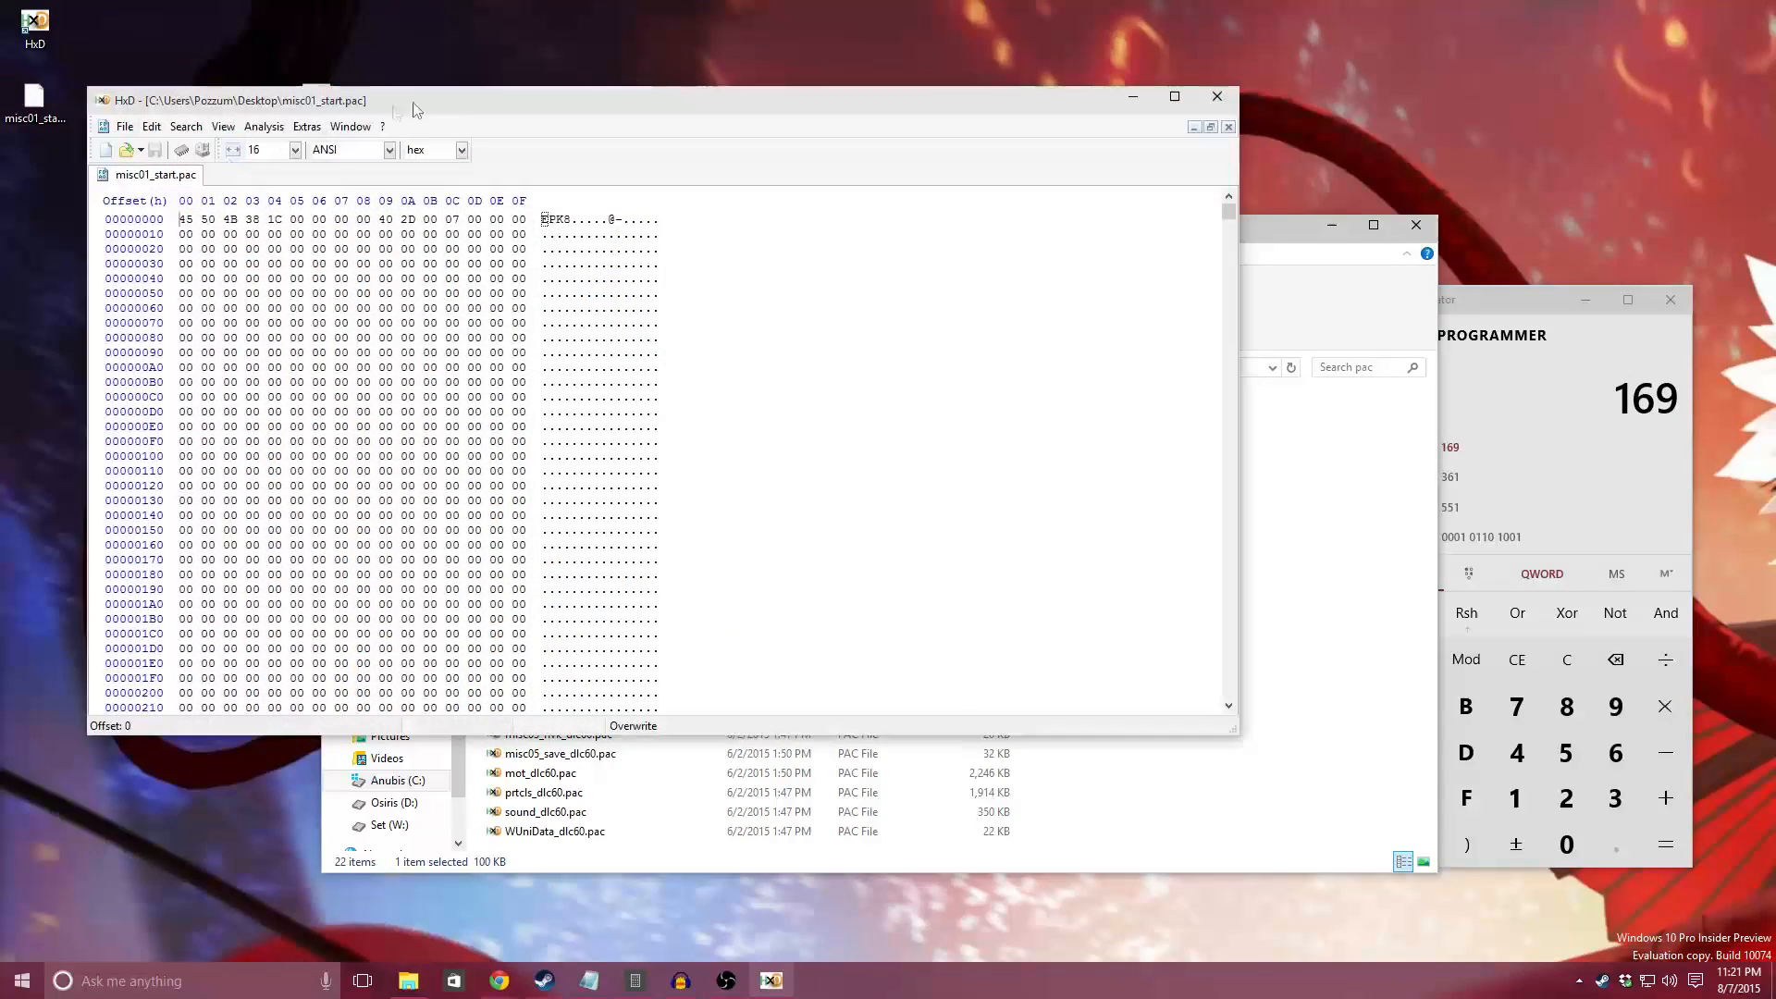
pyautogui.doubleClick(185, 170)
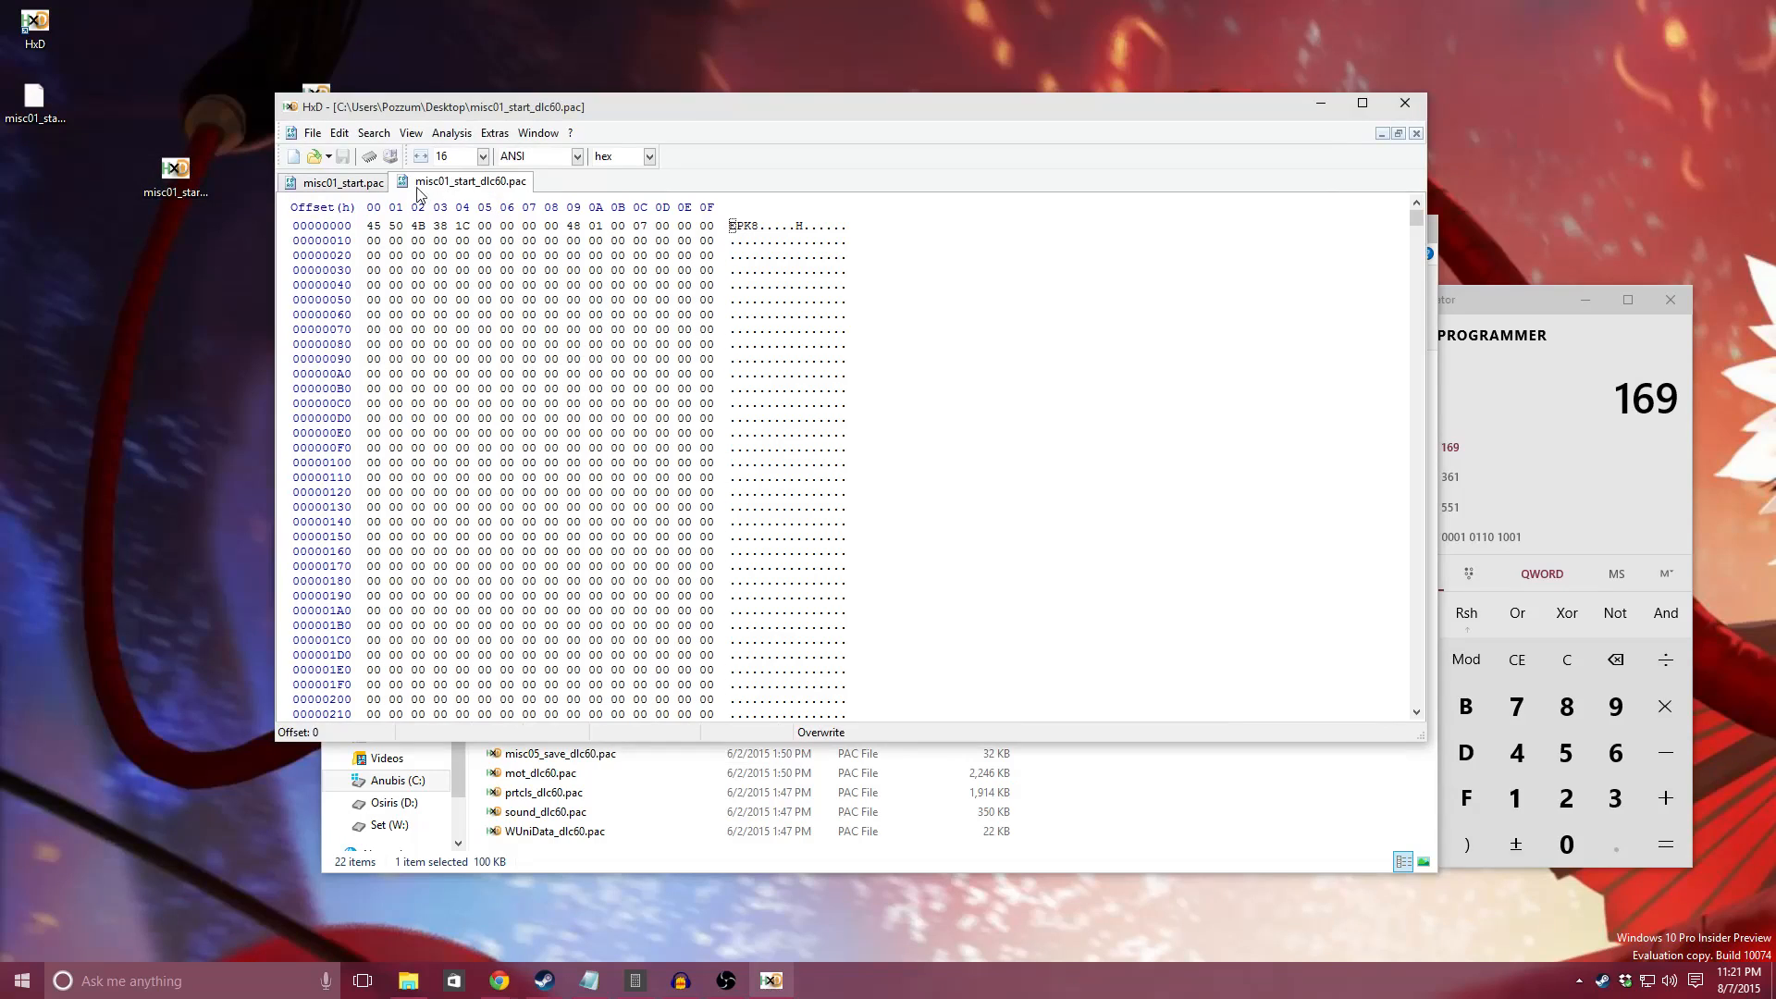
pyautogui.click(342, 184)
pyautogui.hotkey('ctrl', 'f')
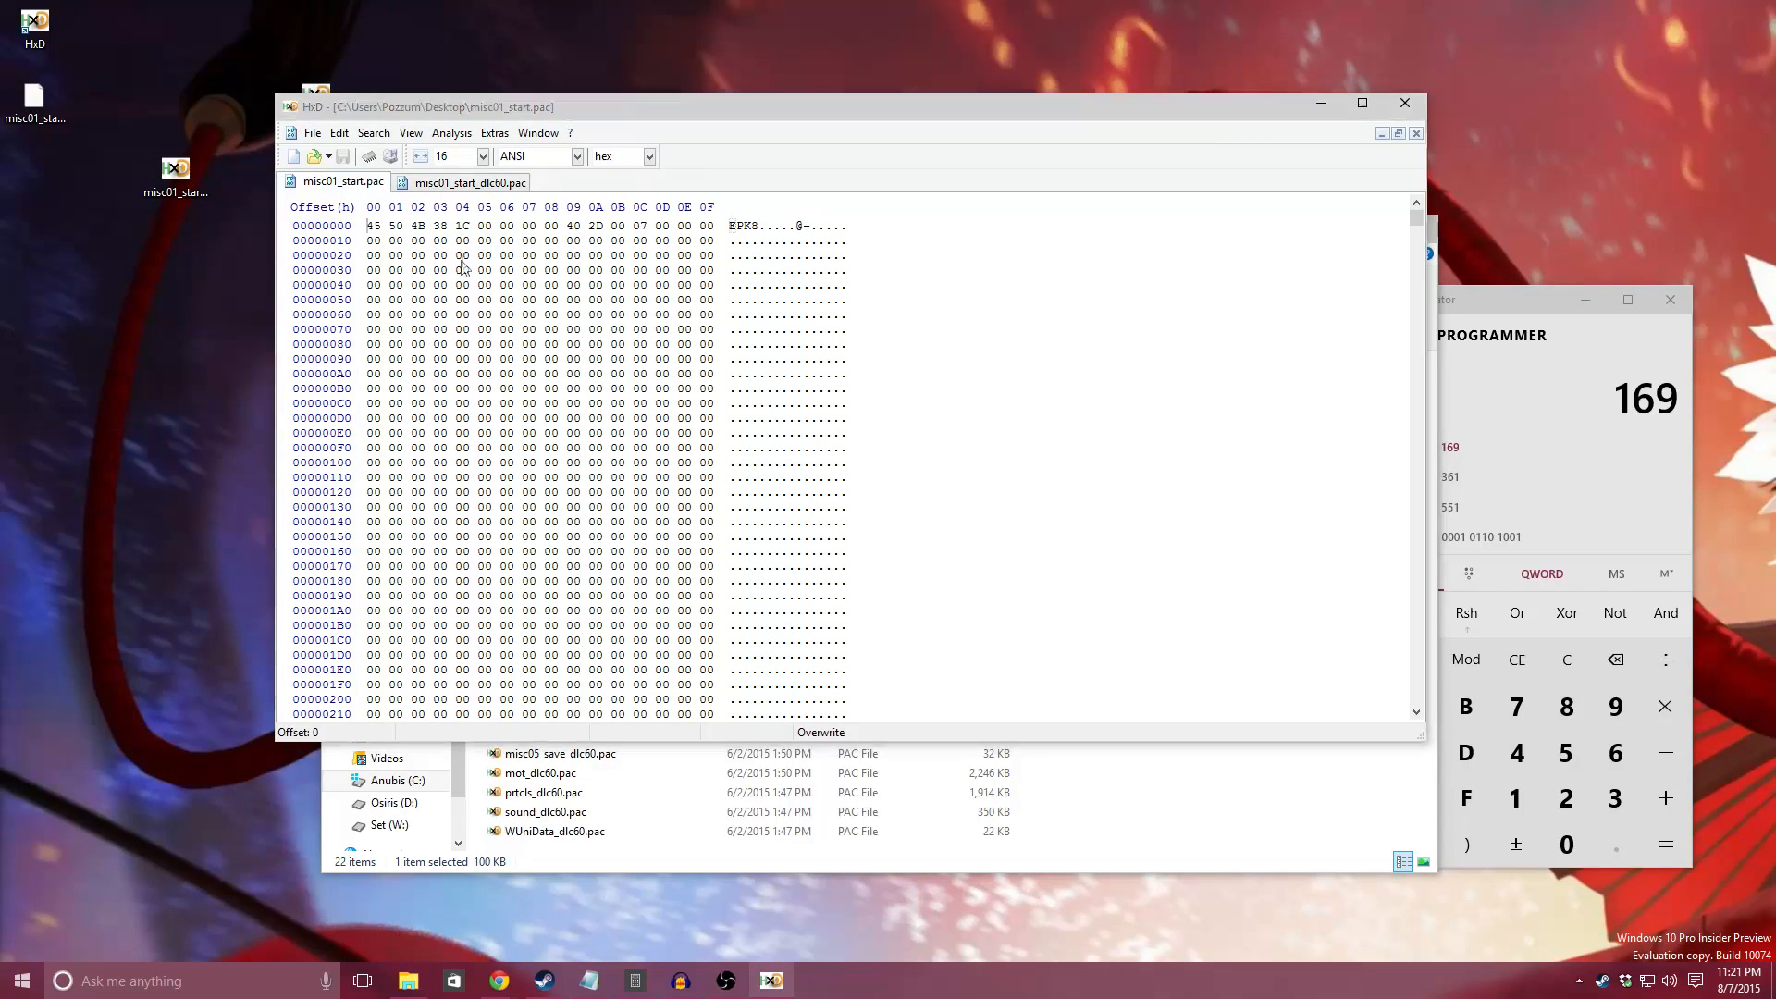
pyautogui.write('COS')
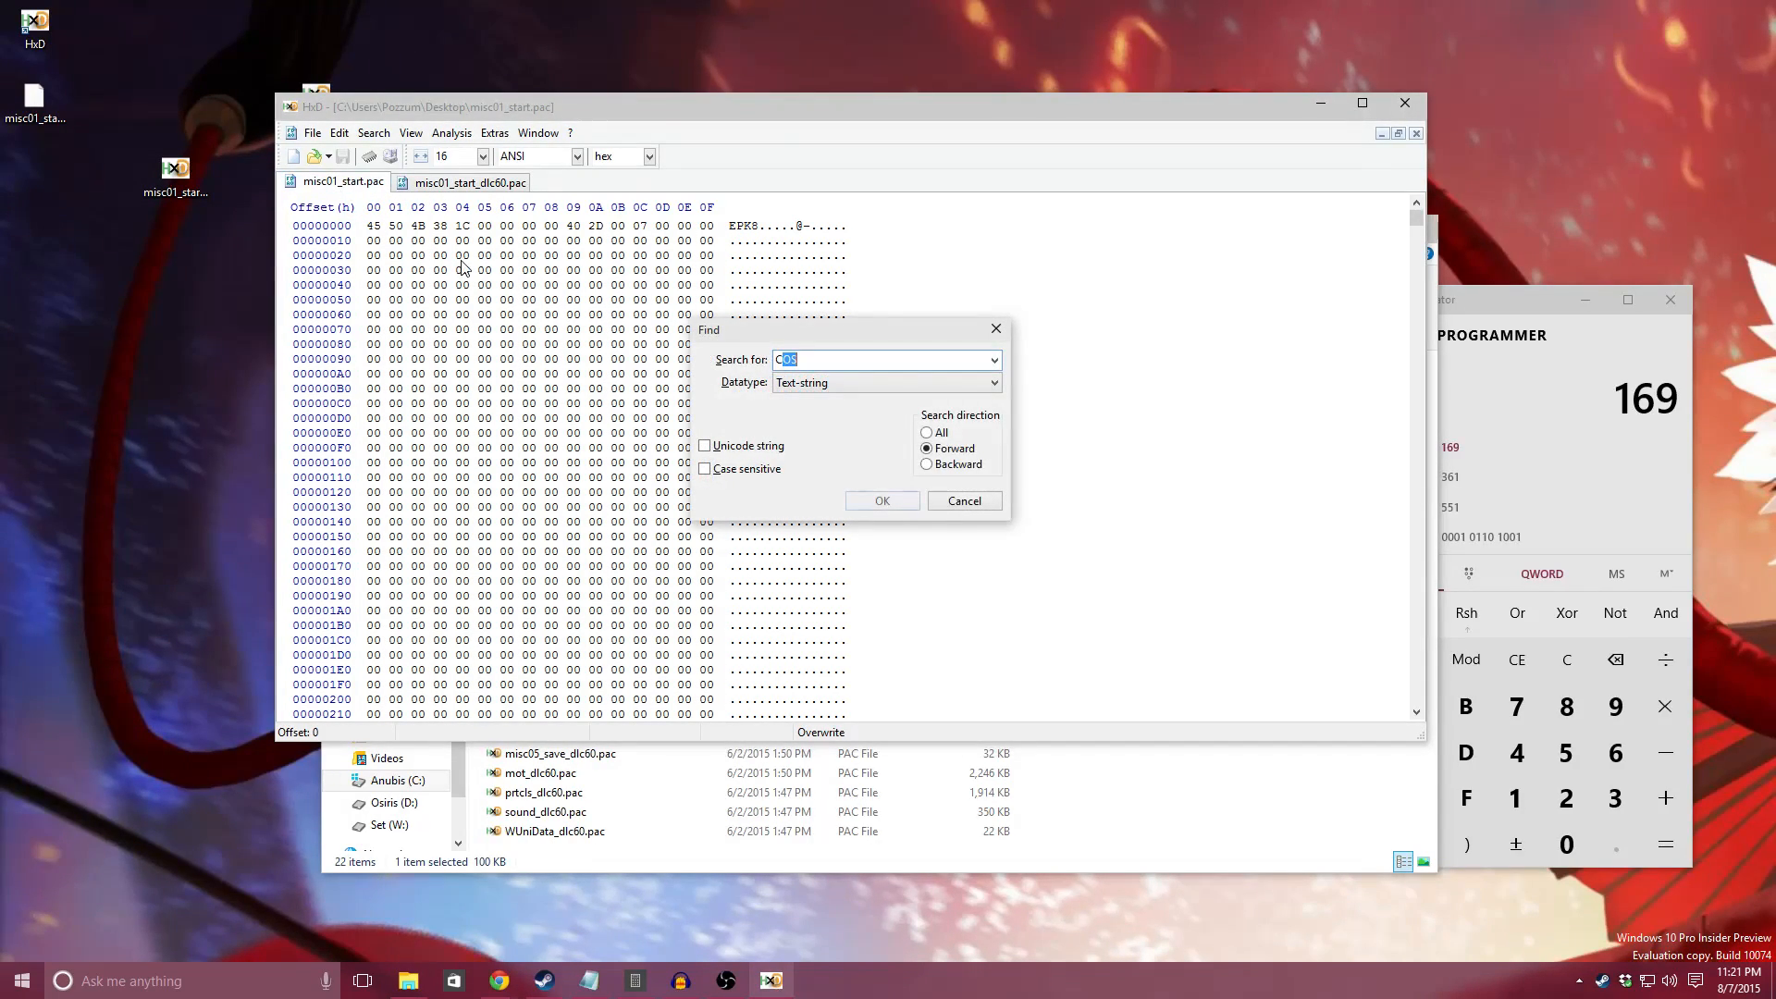
pyautogui.press('Return')
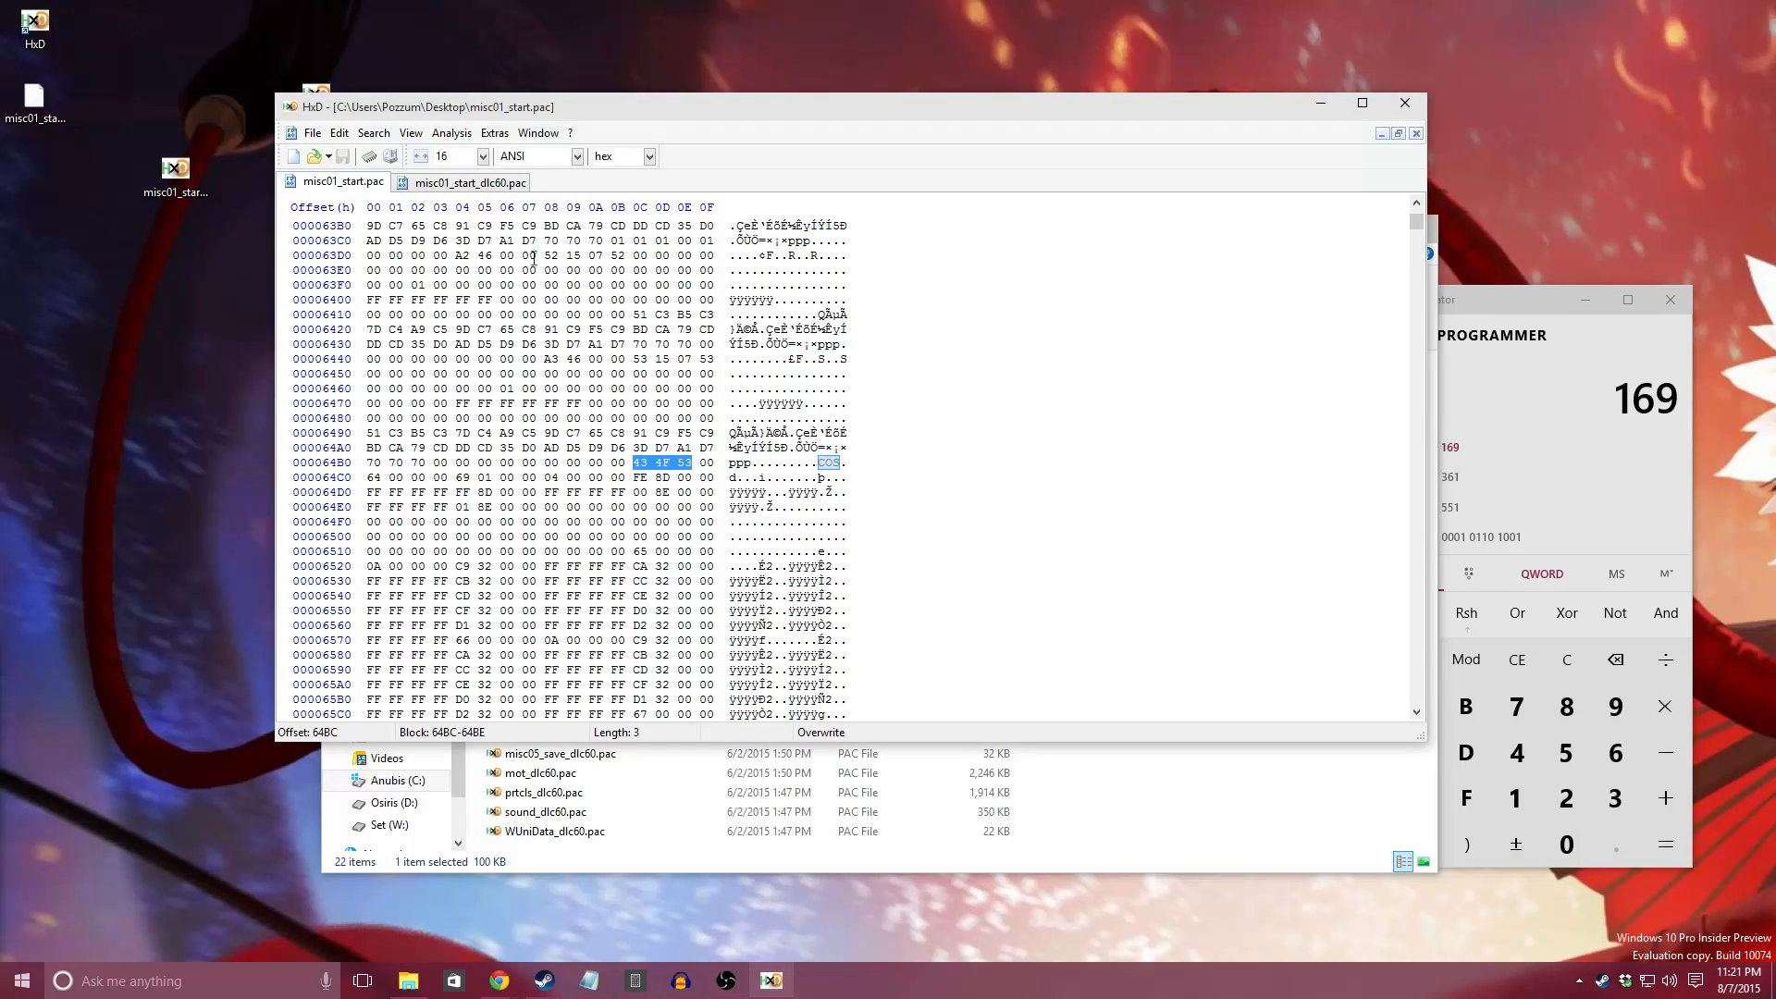
# Step: Find COS in misc01_start_dlc60.pac and place the cursor at the start of its first character entry, offset 63EC
pyautogui.click(479, 185)
pyautogui.click(420, 315)
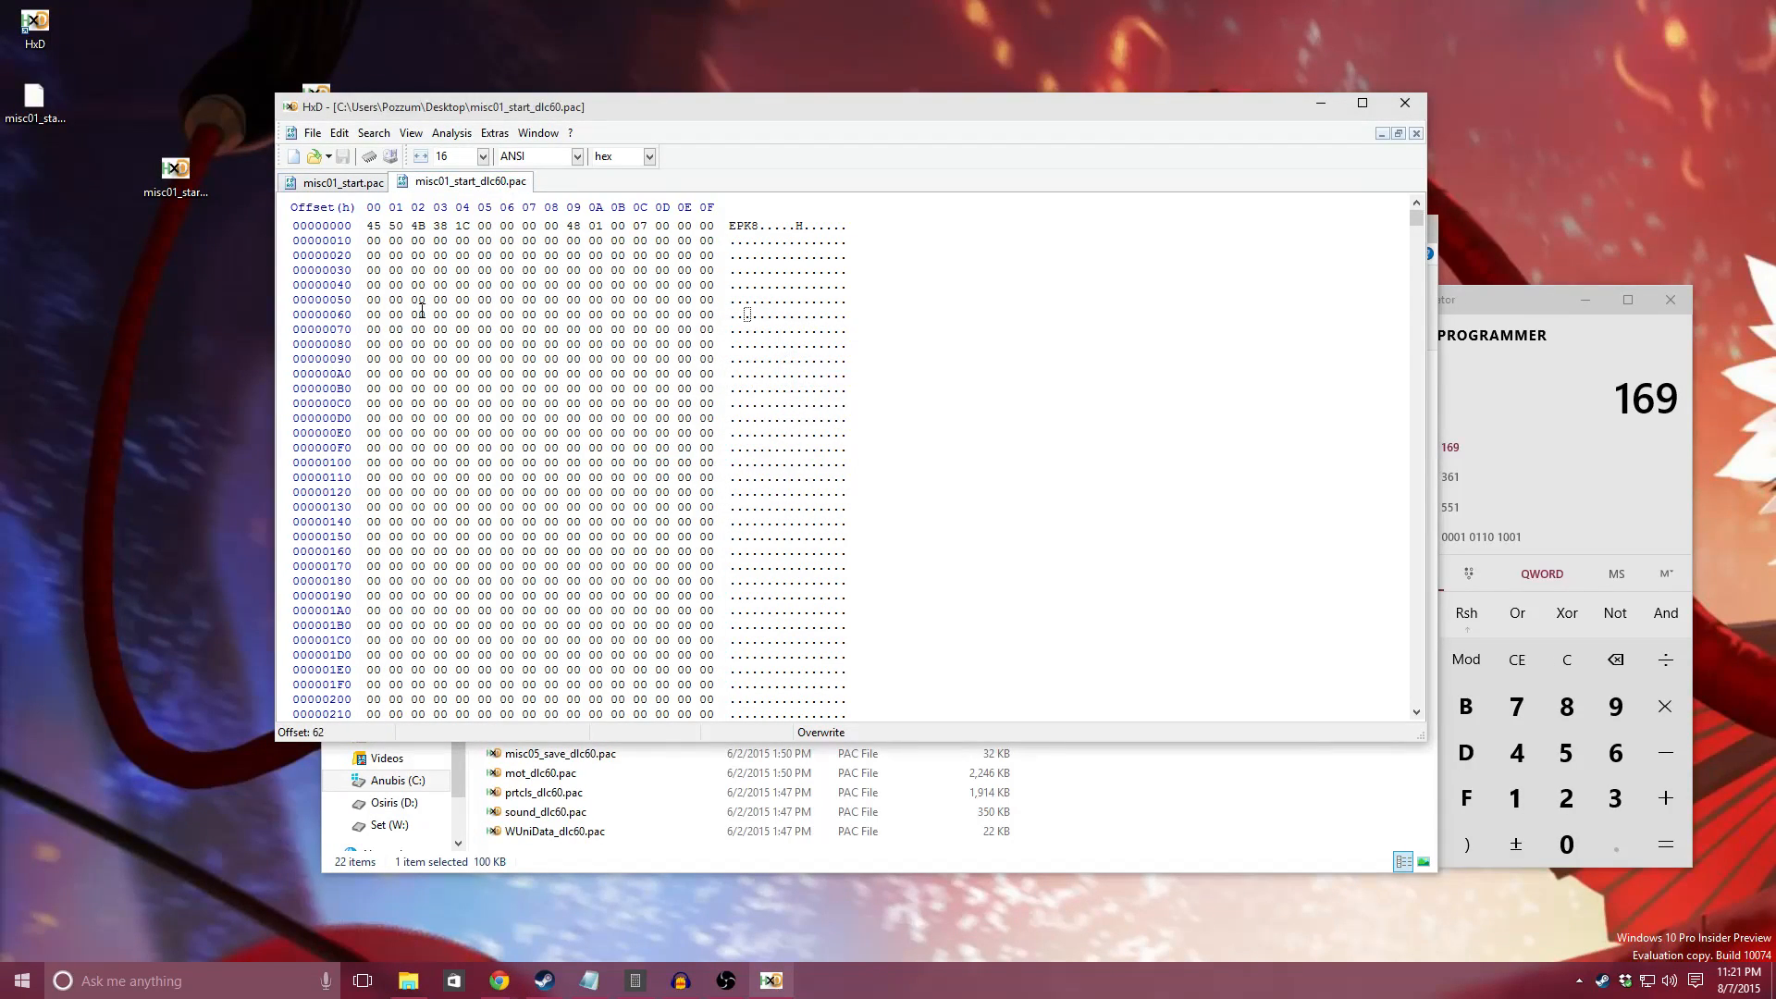
pyautogui.hotkey('ctrl', 'f')
pyautogui.press('Return')
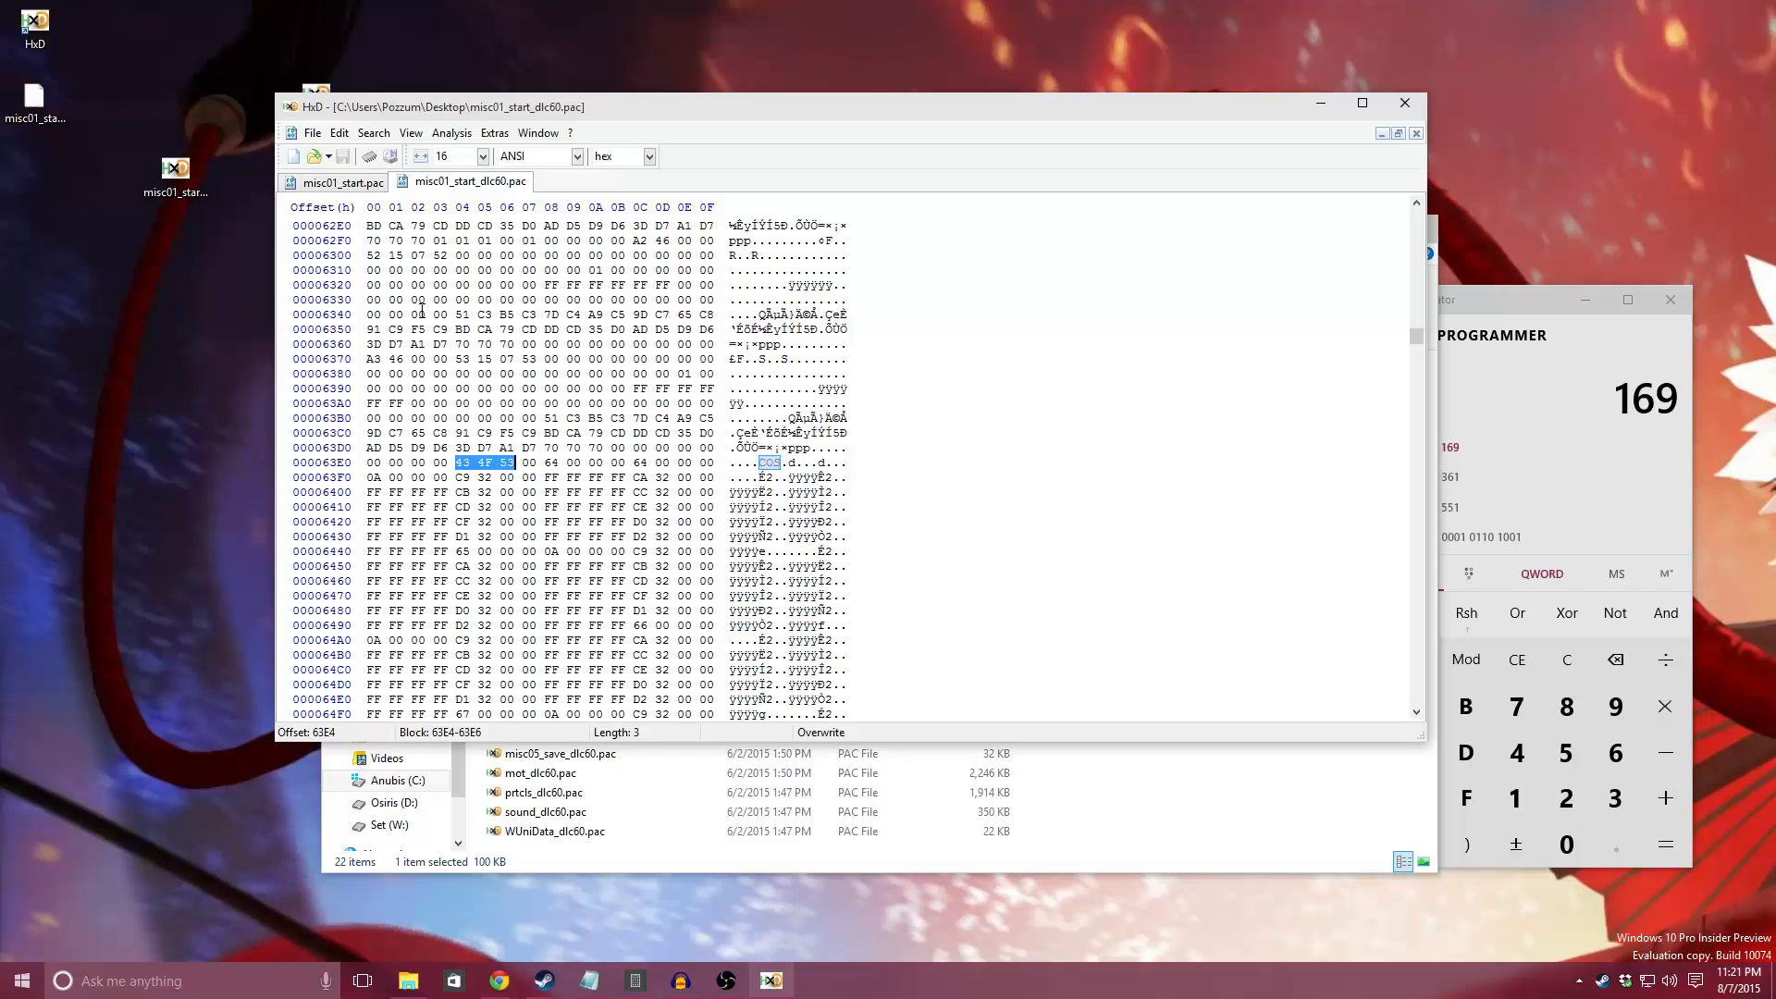
pyautogui.click(636, 464)
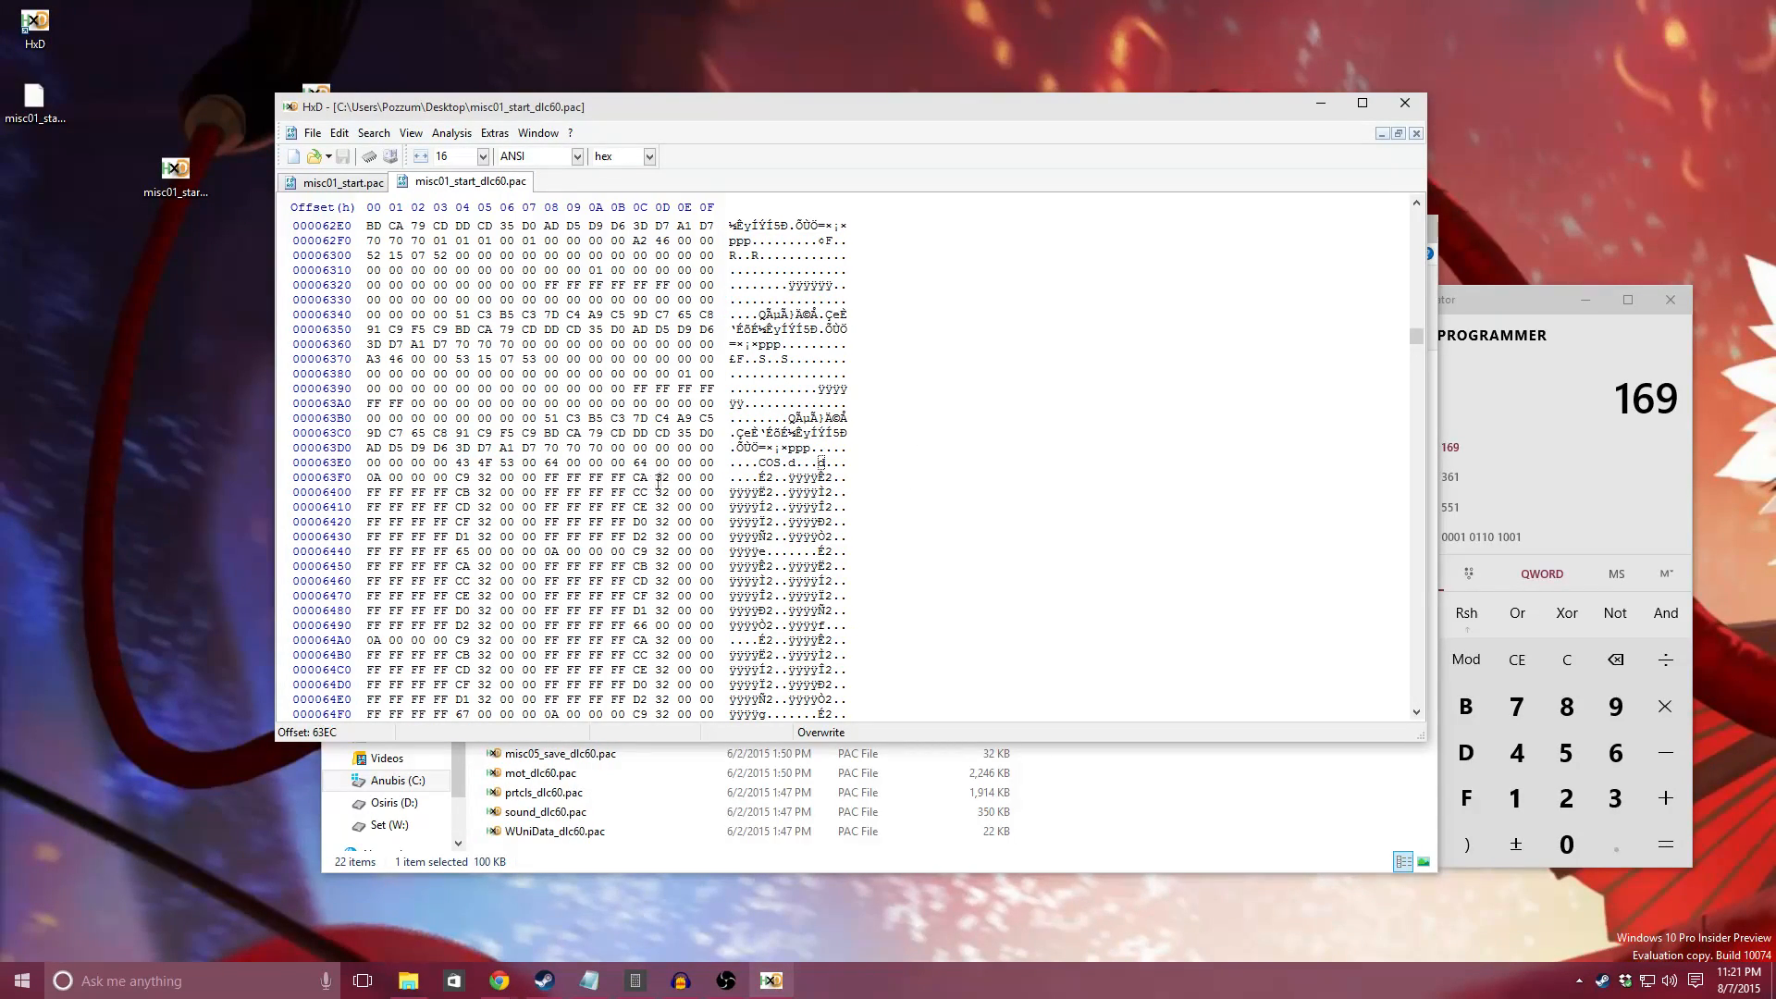
# Step: Copy the edited character entry from misc01_start.pac, selecting the block from offset 64C4 through 651B
pyautogui.click(344, 185)
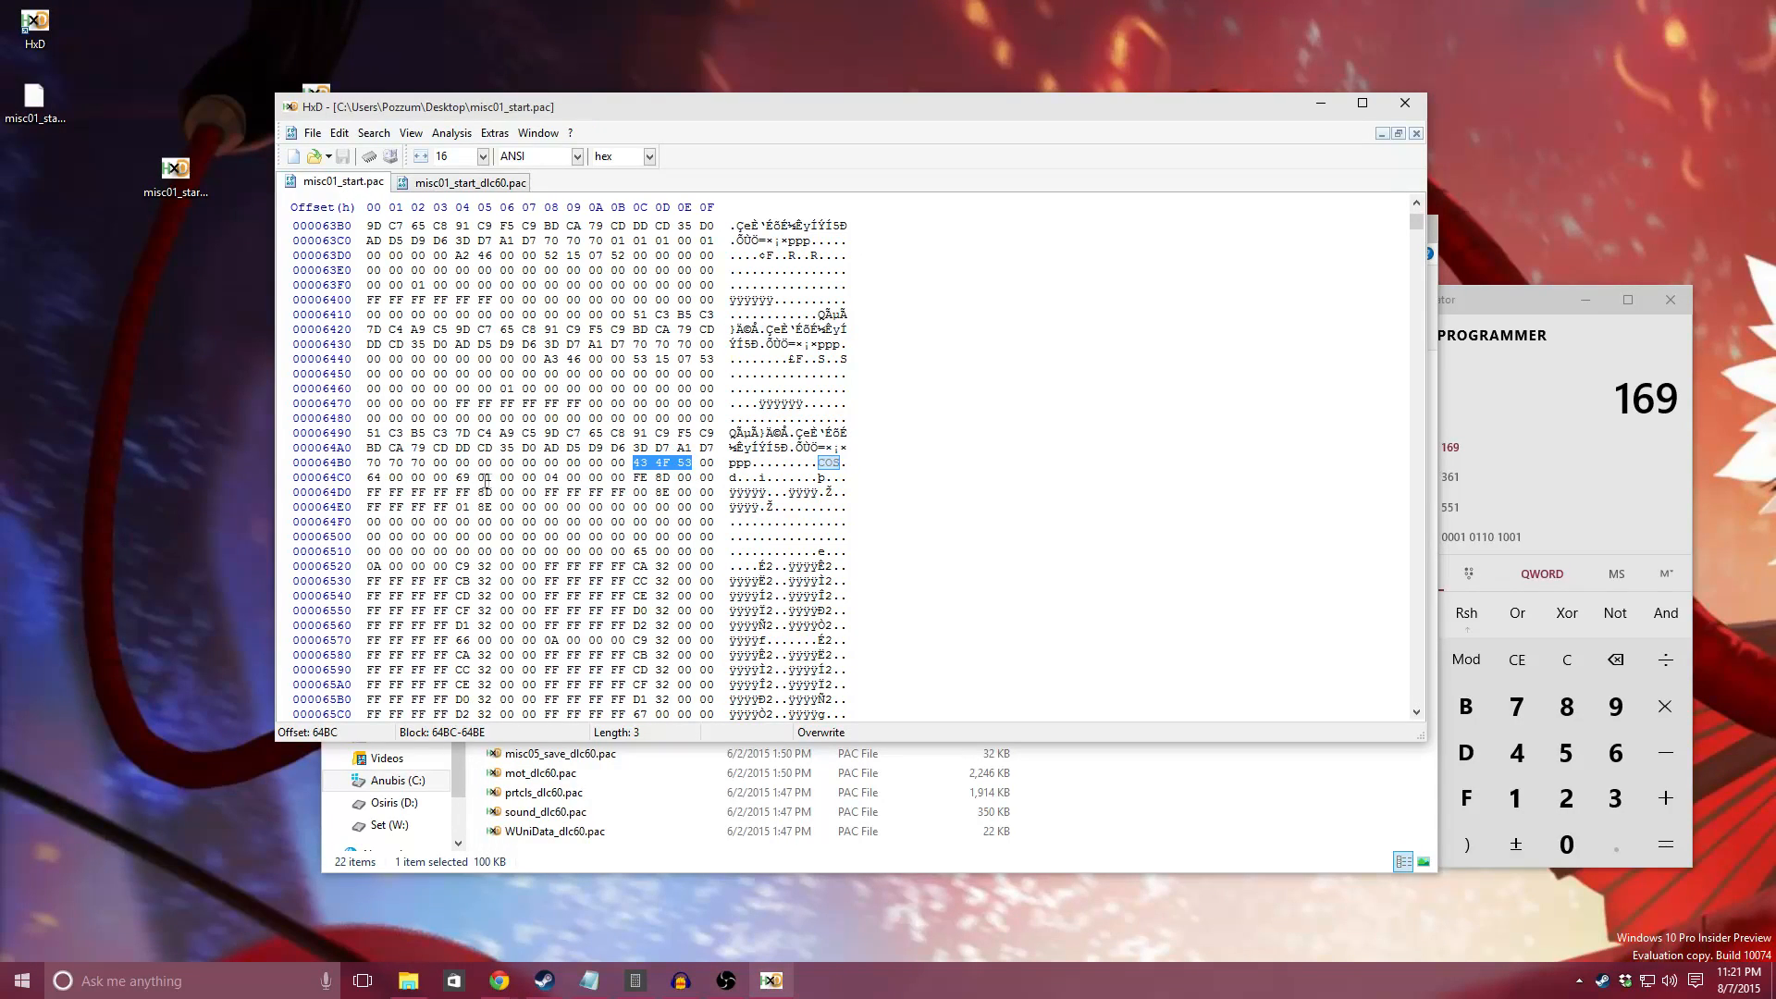
pyautogui.click(458, 478)
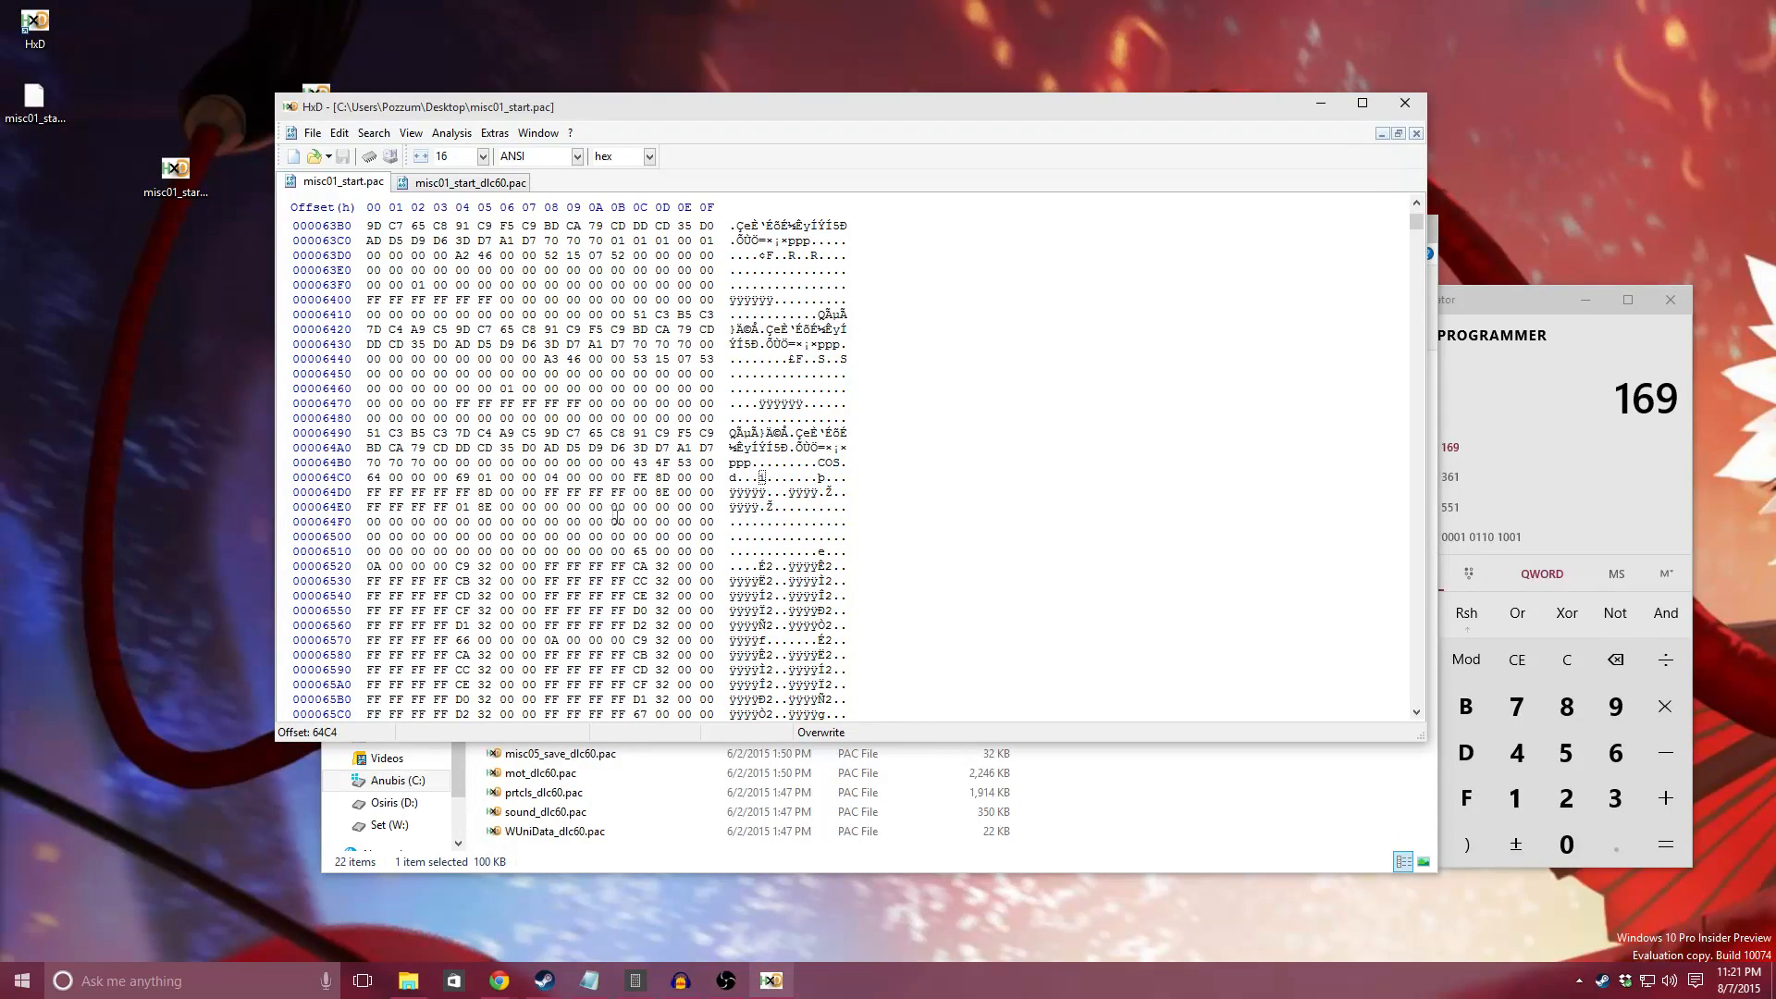
pyautogui.keyDown('shift'); pyautogui.click(625, 552); pyautogui.keyUp('shift')
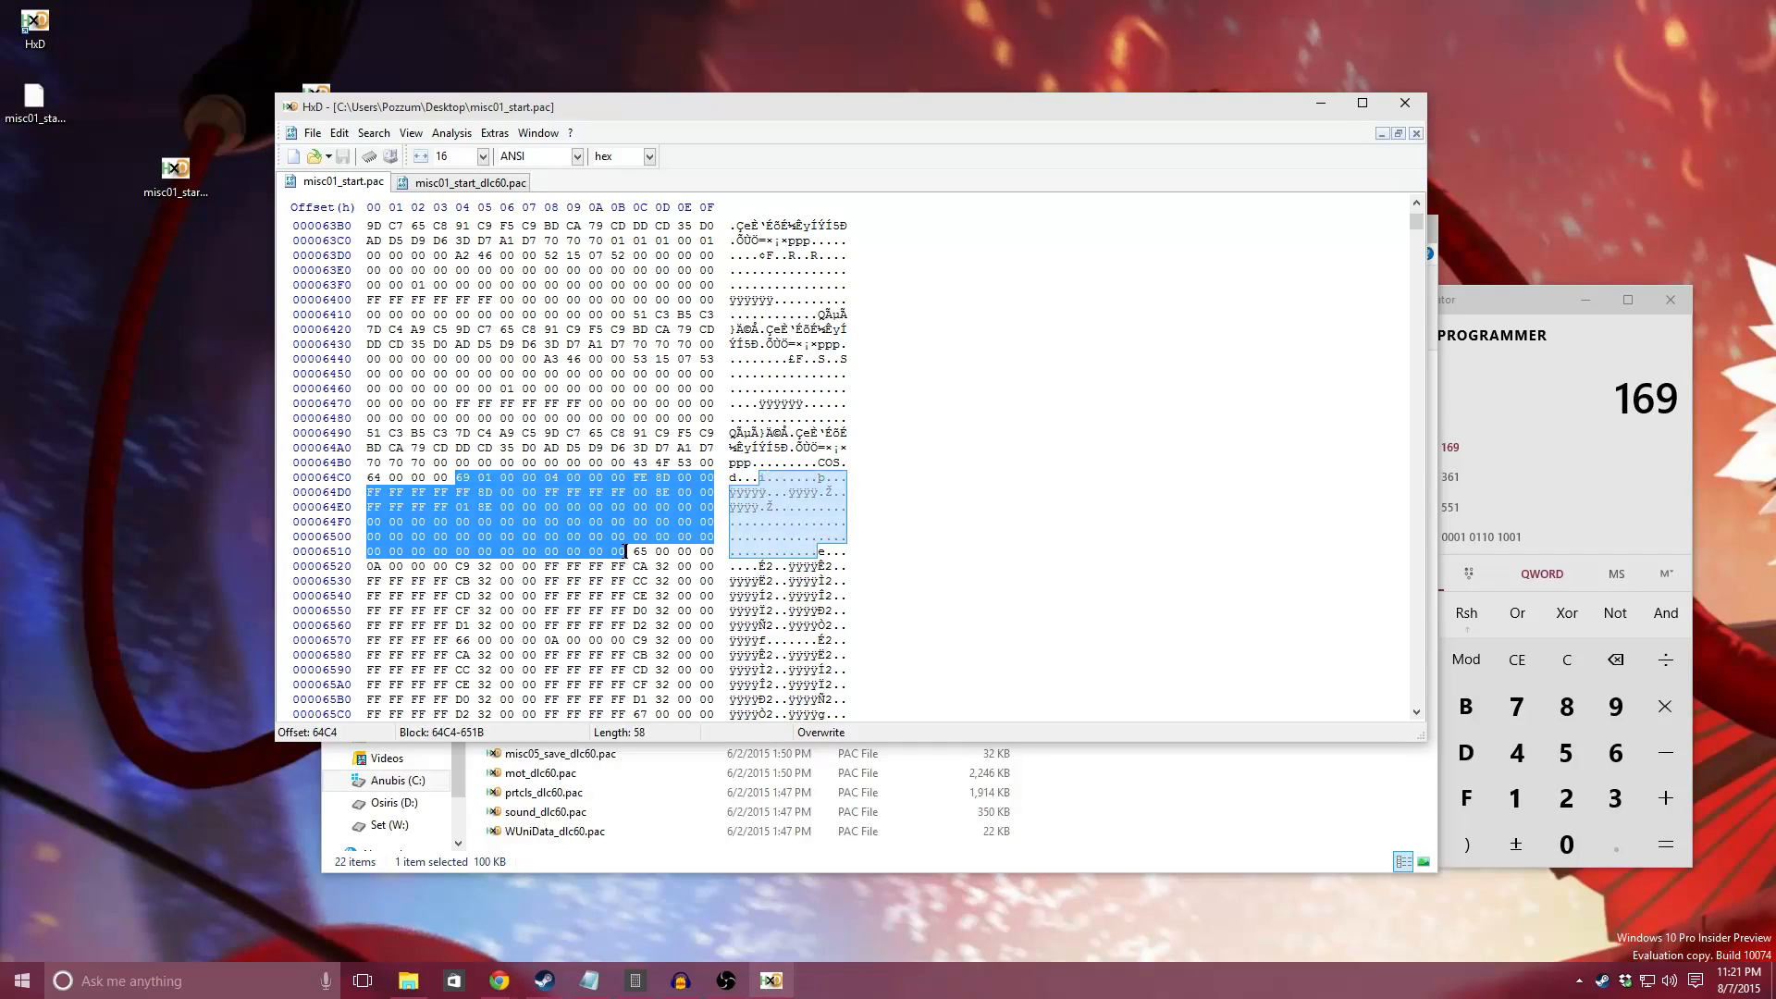
pyautogui.rightClick(422, 500)
pyautogui.click(458, 541)
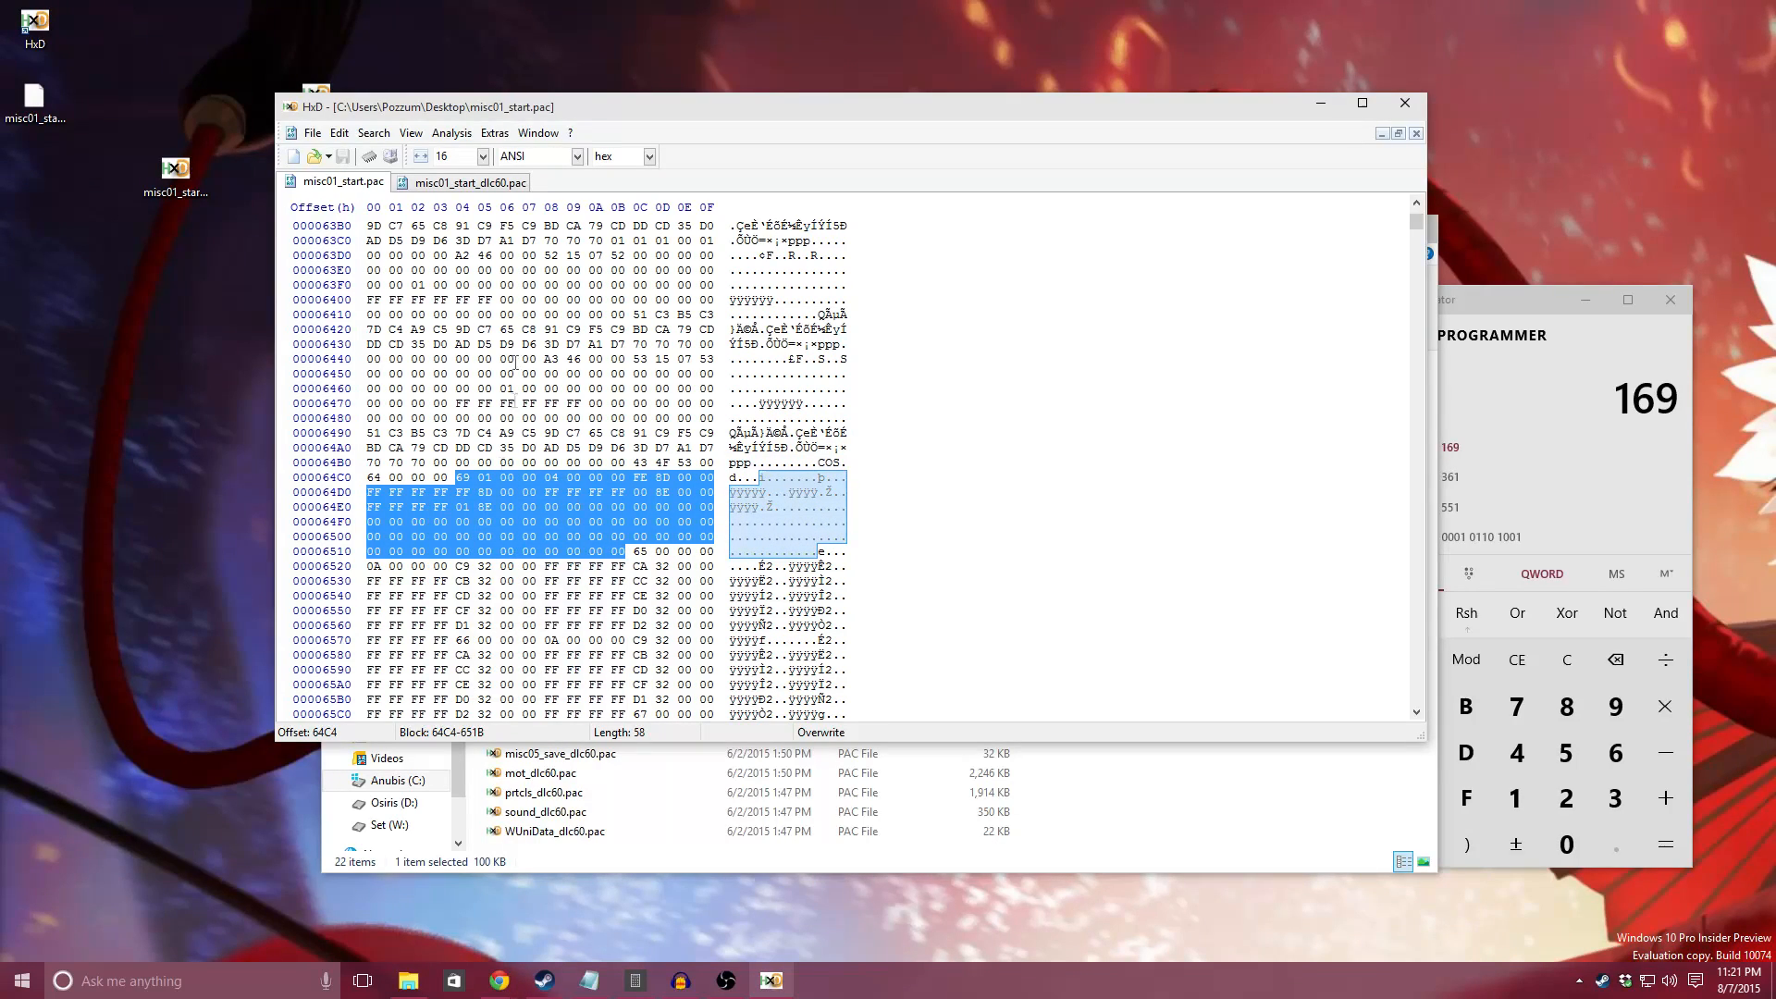
# Step: Overwrite the first COS entry in misc01_start_dlc60.pac, offsets 63EC through 6443, with the copied entry using Paste write
pyautogui.click(431, 185)
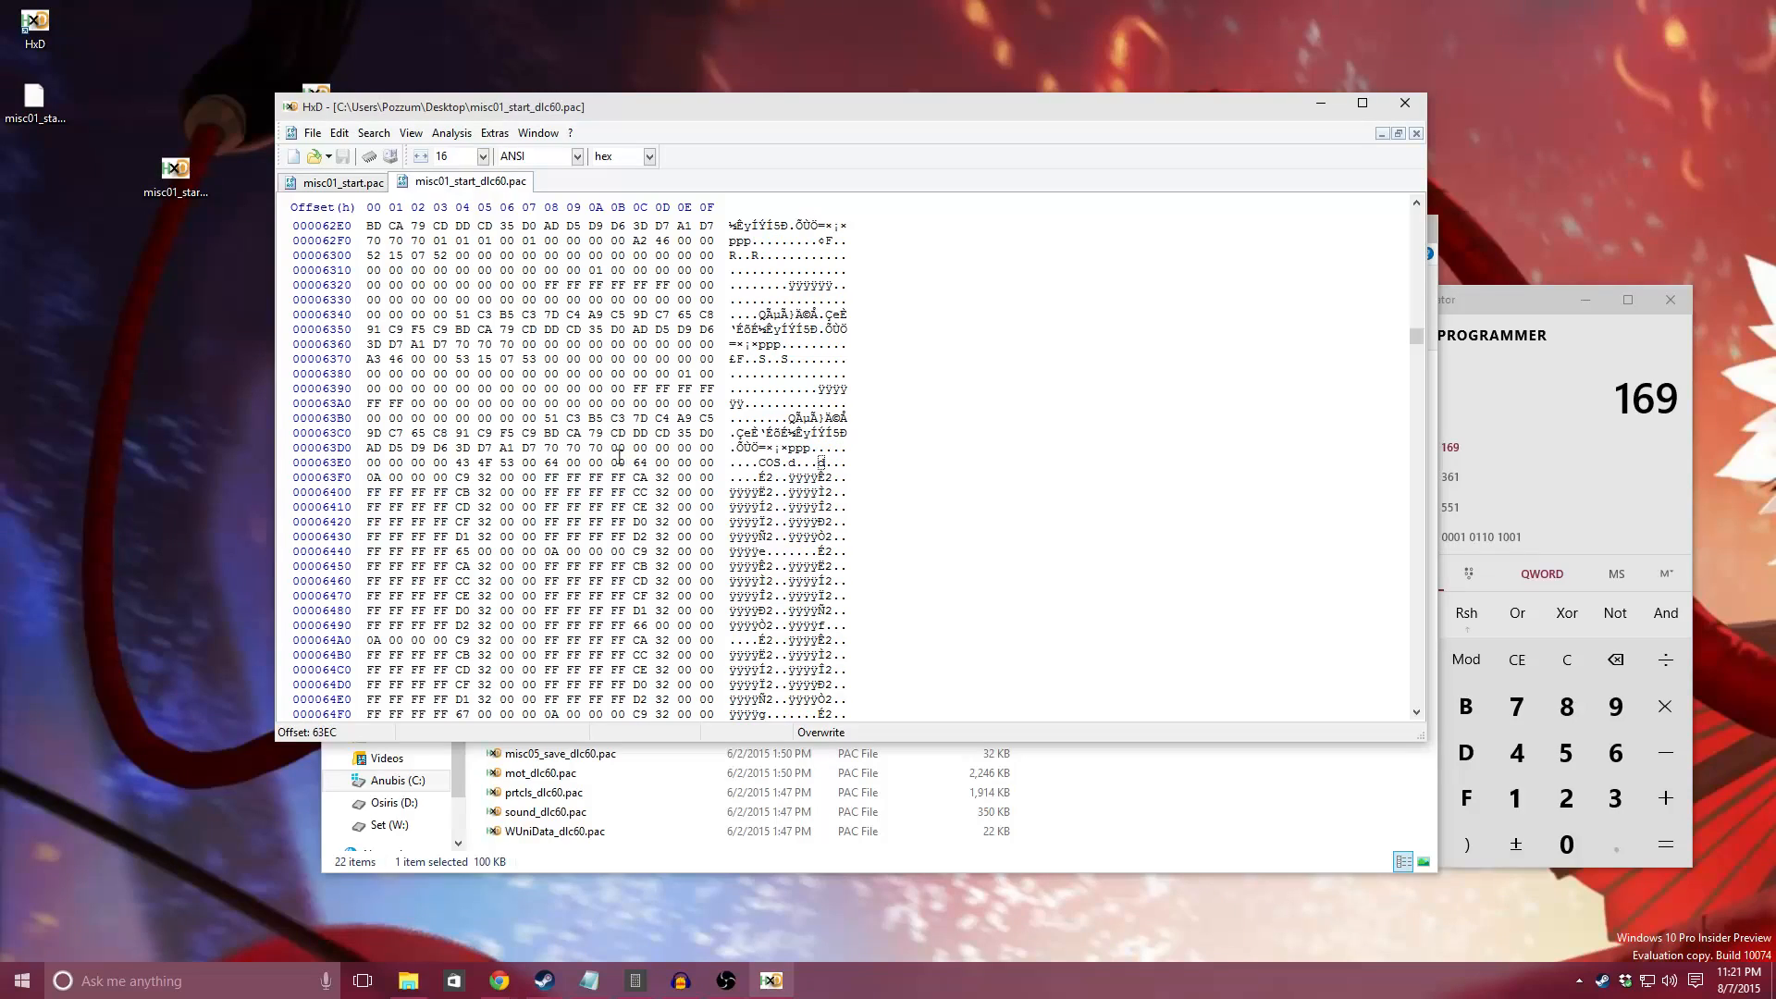
pyautogui.keyDown('shift'); pyautogui.click(450, 551); pyautogui.keyUp('shift')
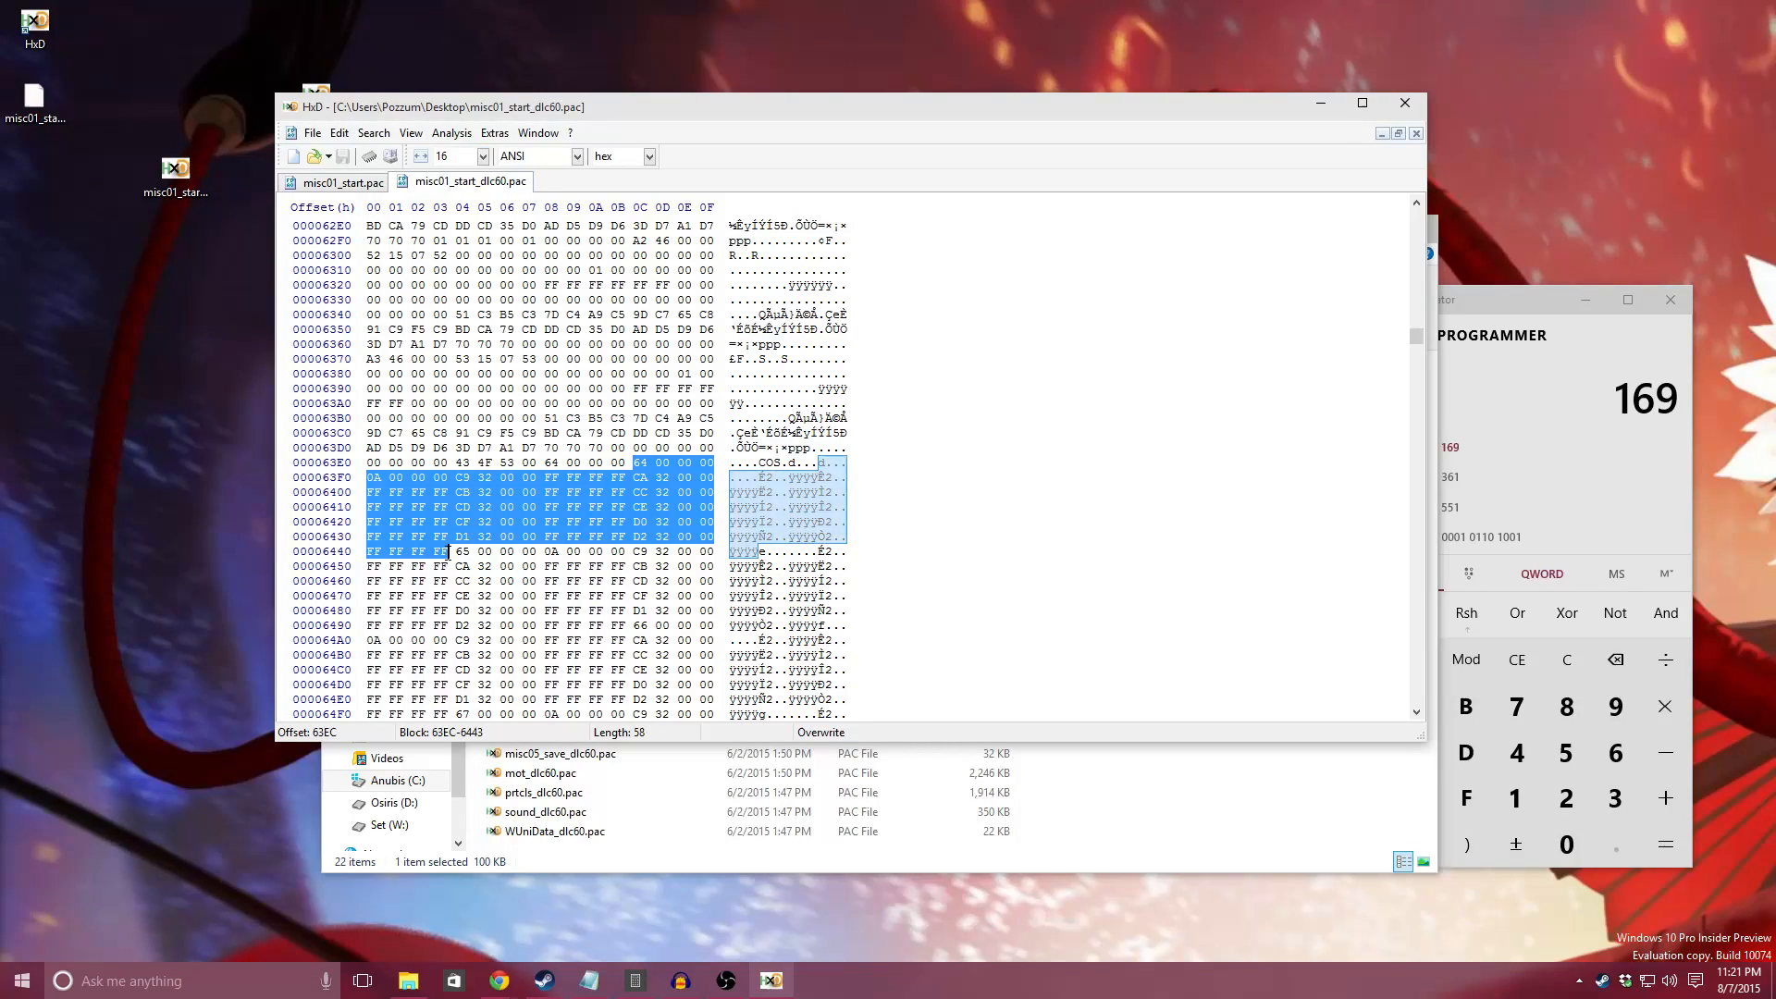
pyautogui.rightClick(651, 479)
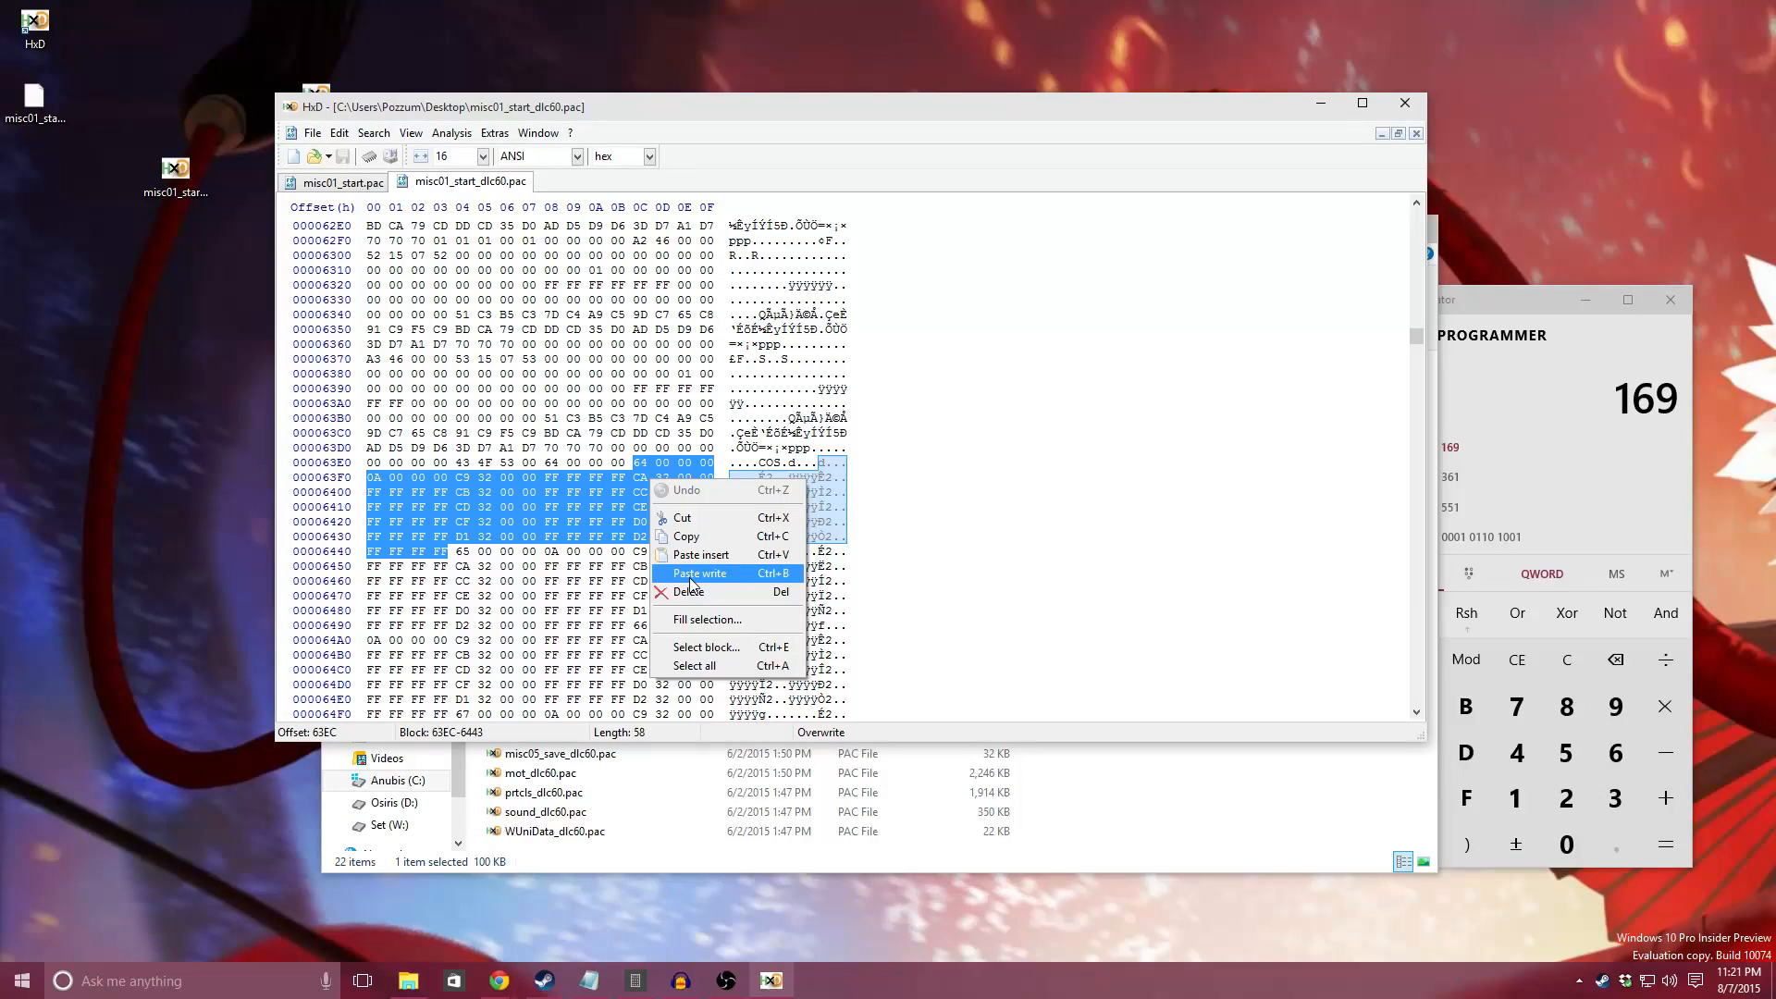
pyautogui.click(690, 574)
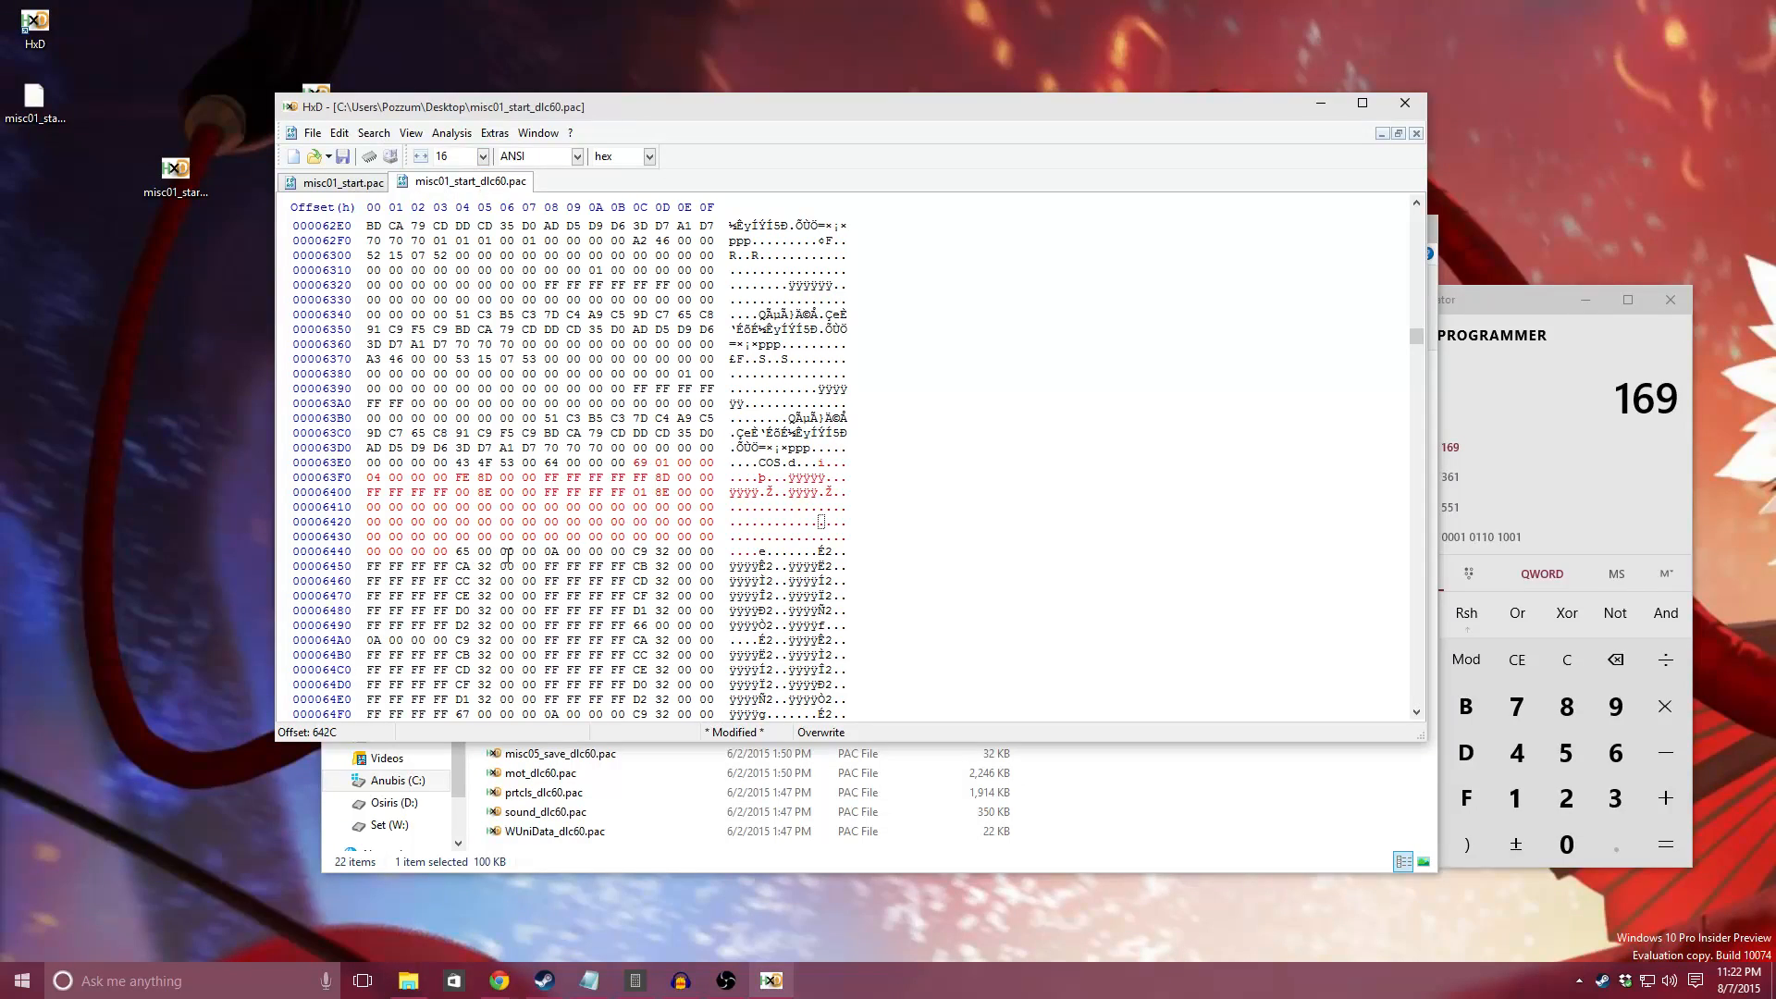
# Step: Check the pasted entry, save misc01_start_dlc60.pac, and close the hex editor
pyautogui.scroll(-6, 508, 555)
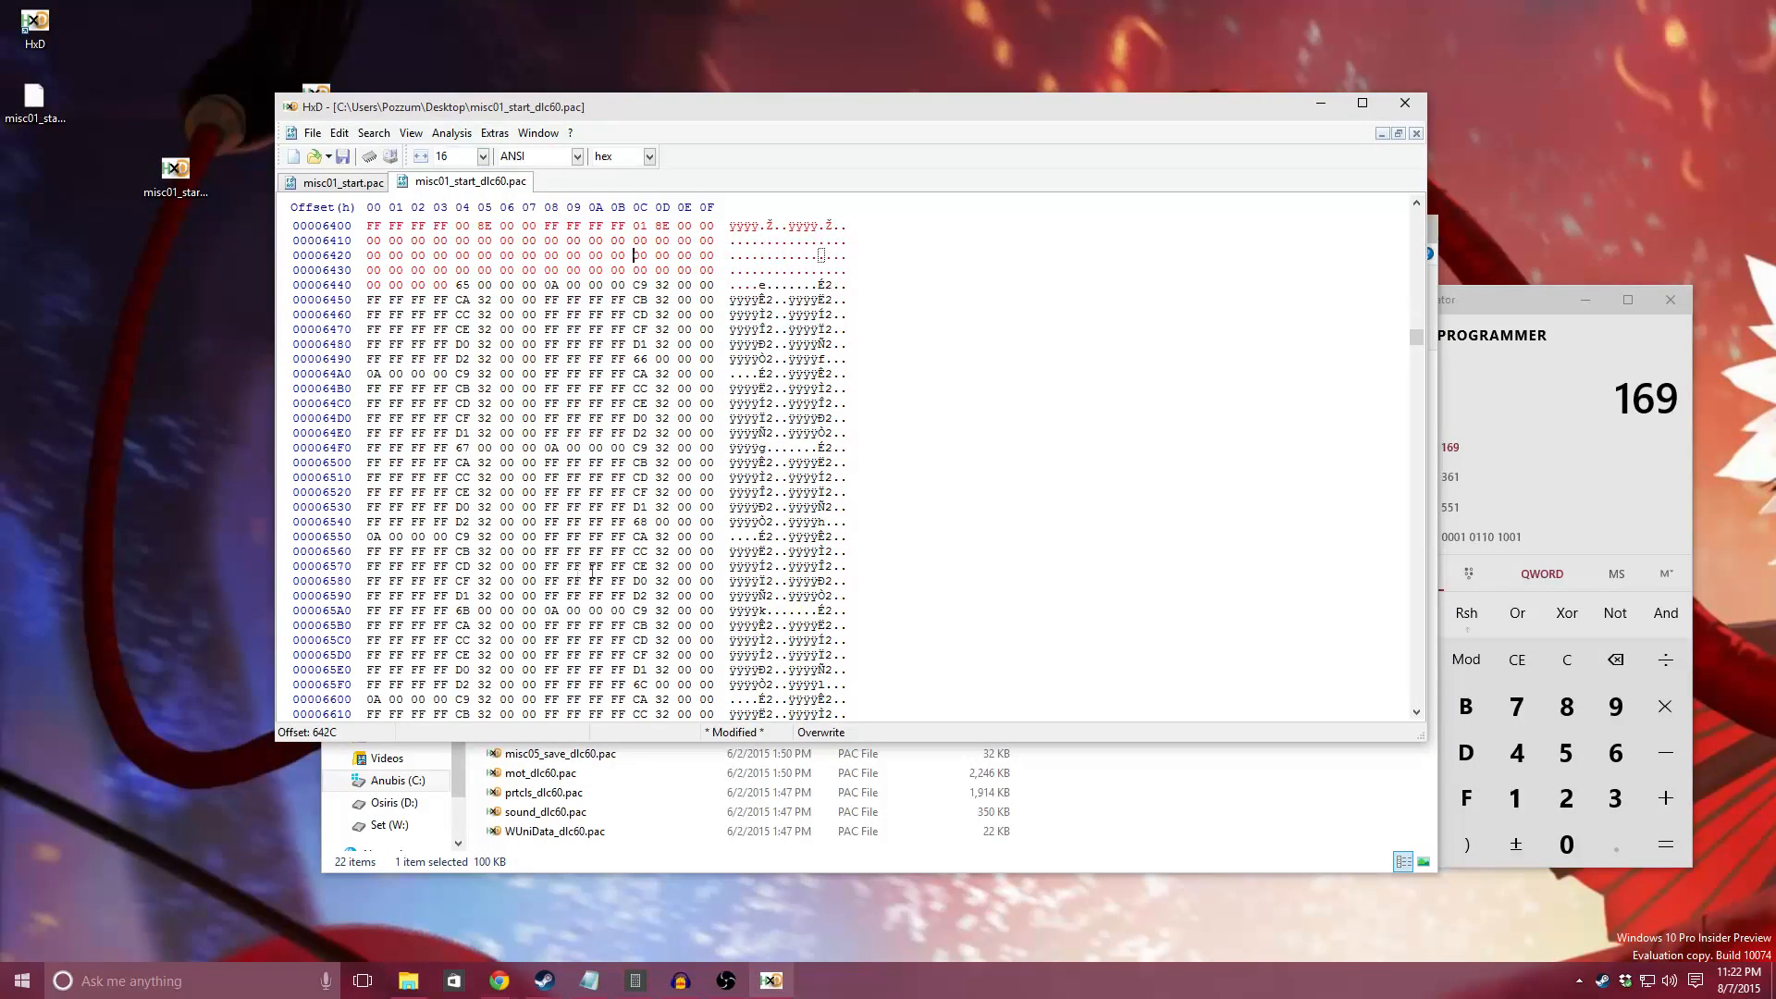
pyautogui.scroll(4, 490, 516)
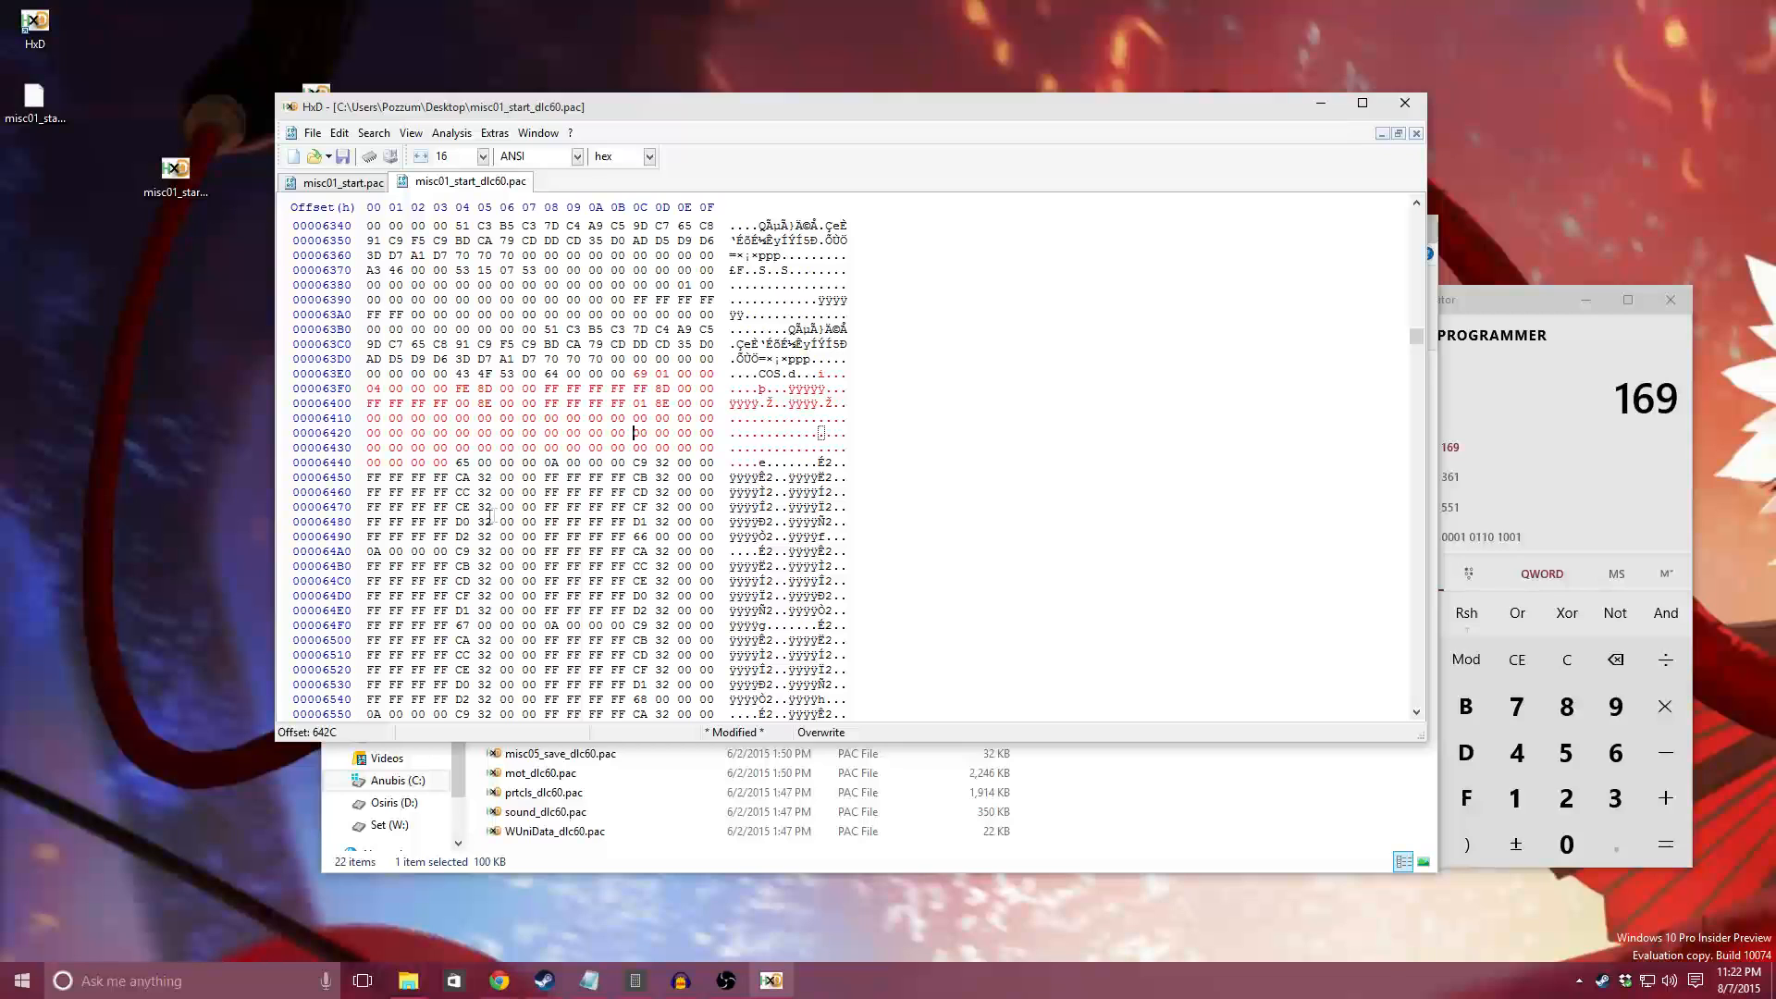
pyautogui.scroll(1, 529, 423)
pyautogui.click(344, 157)
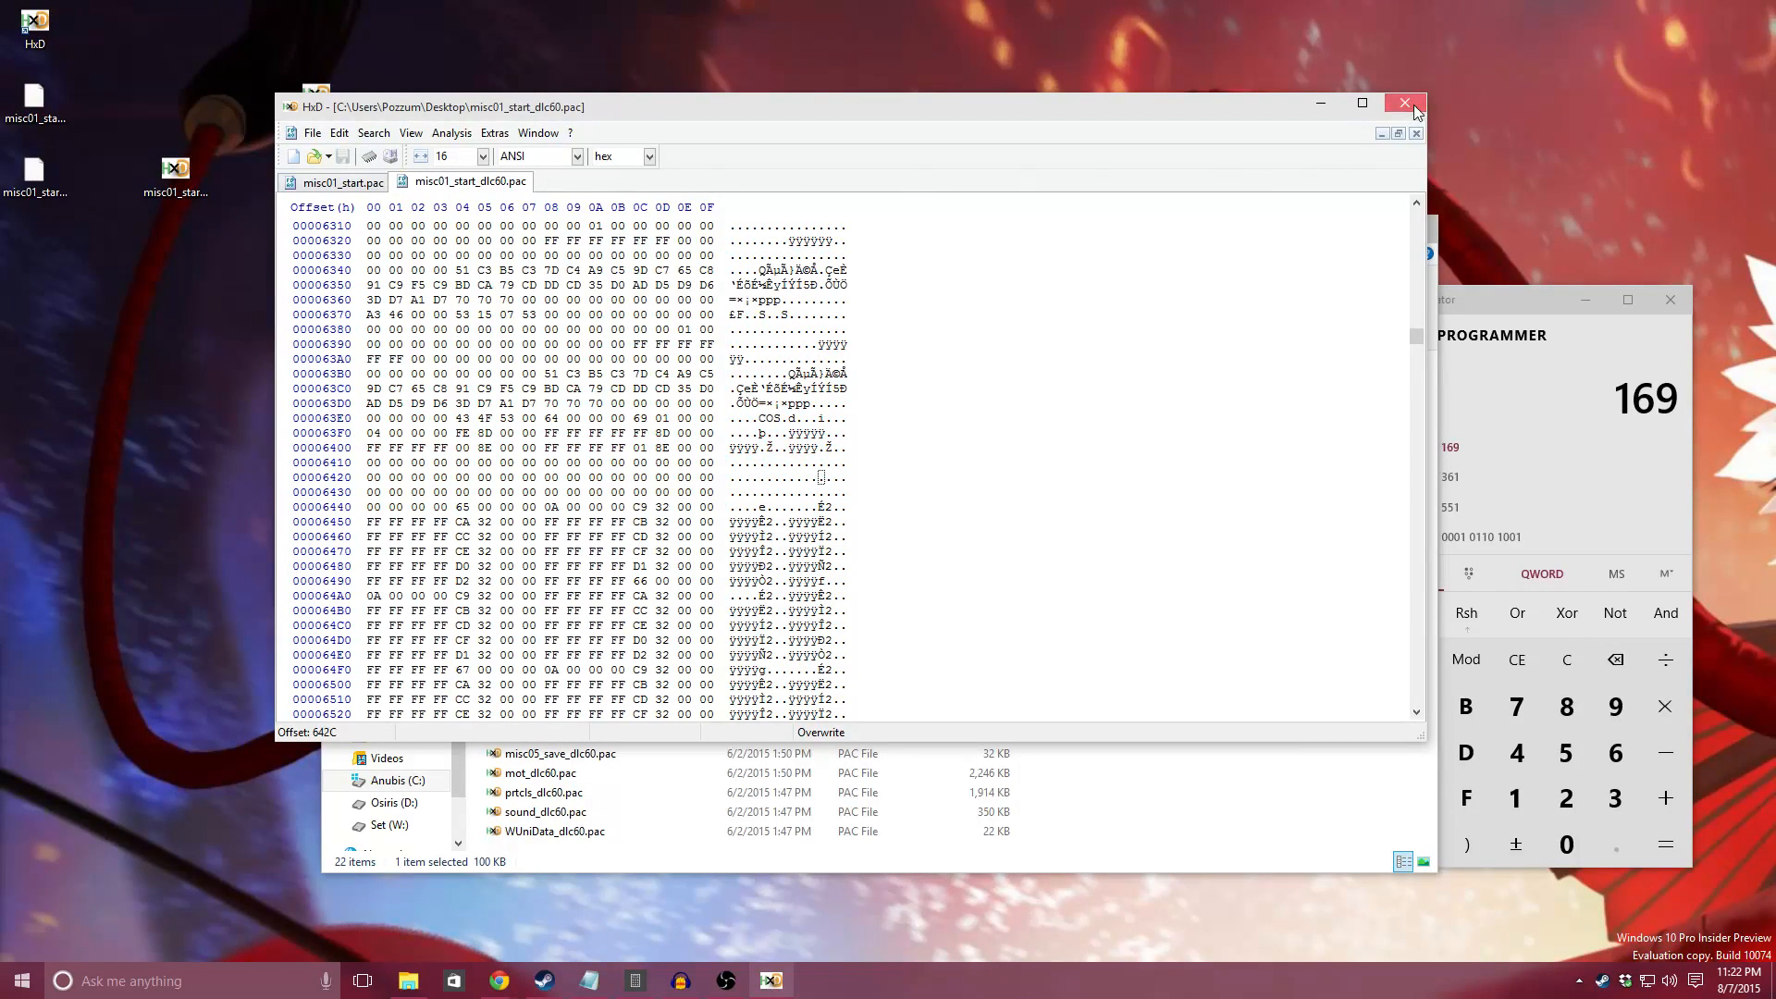
pyautogui.click(1405, 102)
# Step: Copy misc01_start_dlc60.pac from the desktop into WWE 2K15's DLC60\pac folder, replacing the existing file, and close the folder window
pyautogui.click(149, 169)
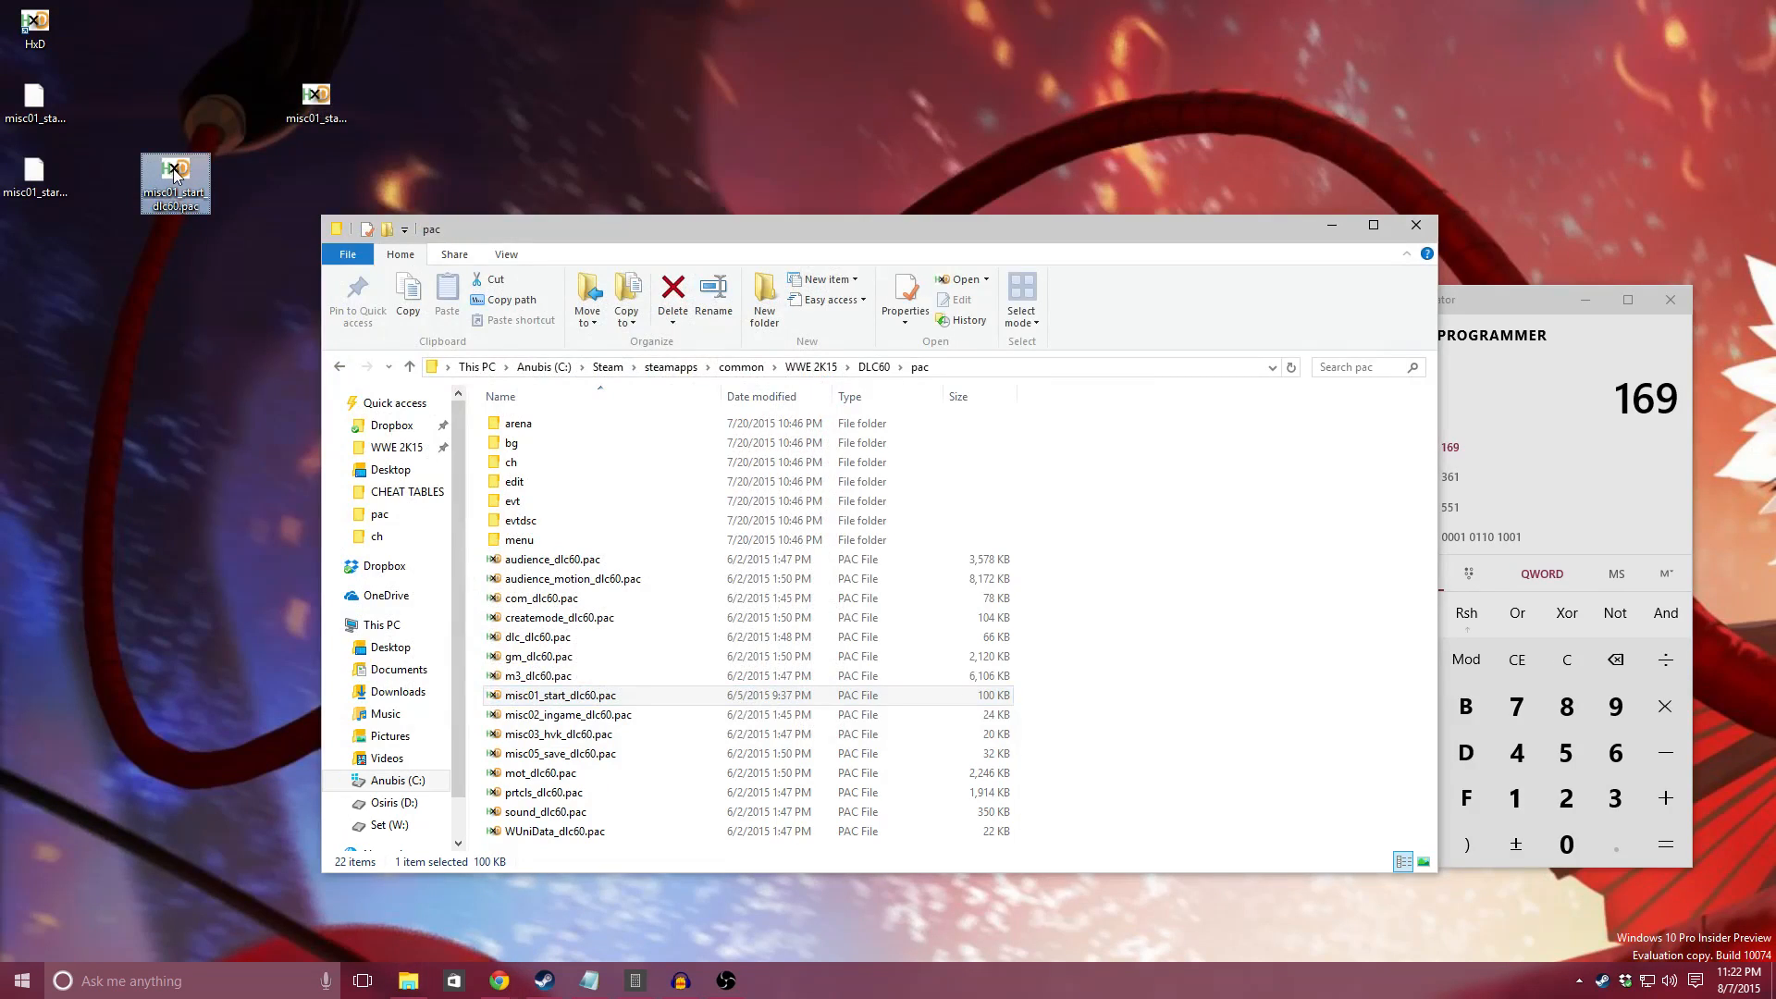
pyautogui.rightClick(174, 169)
pyautogui.click(234, 469)
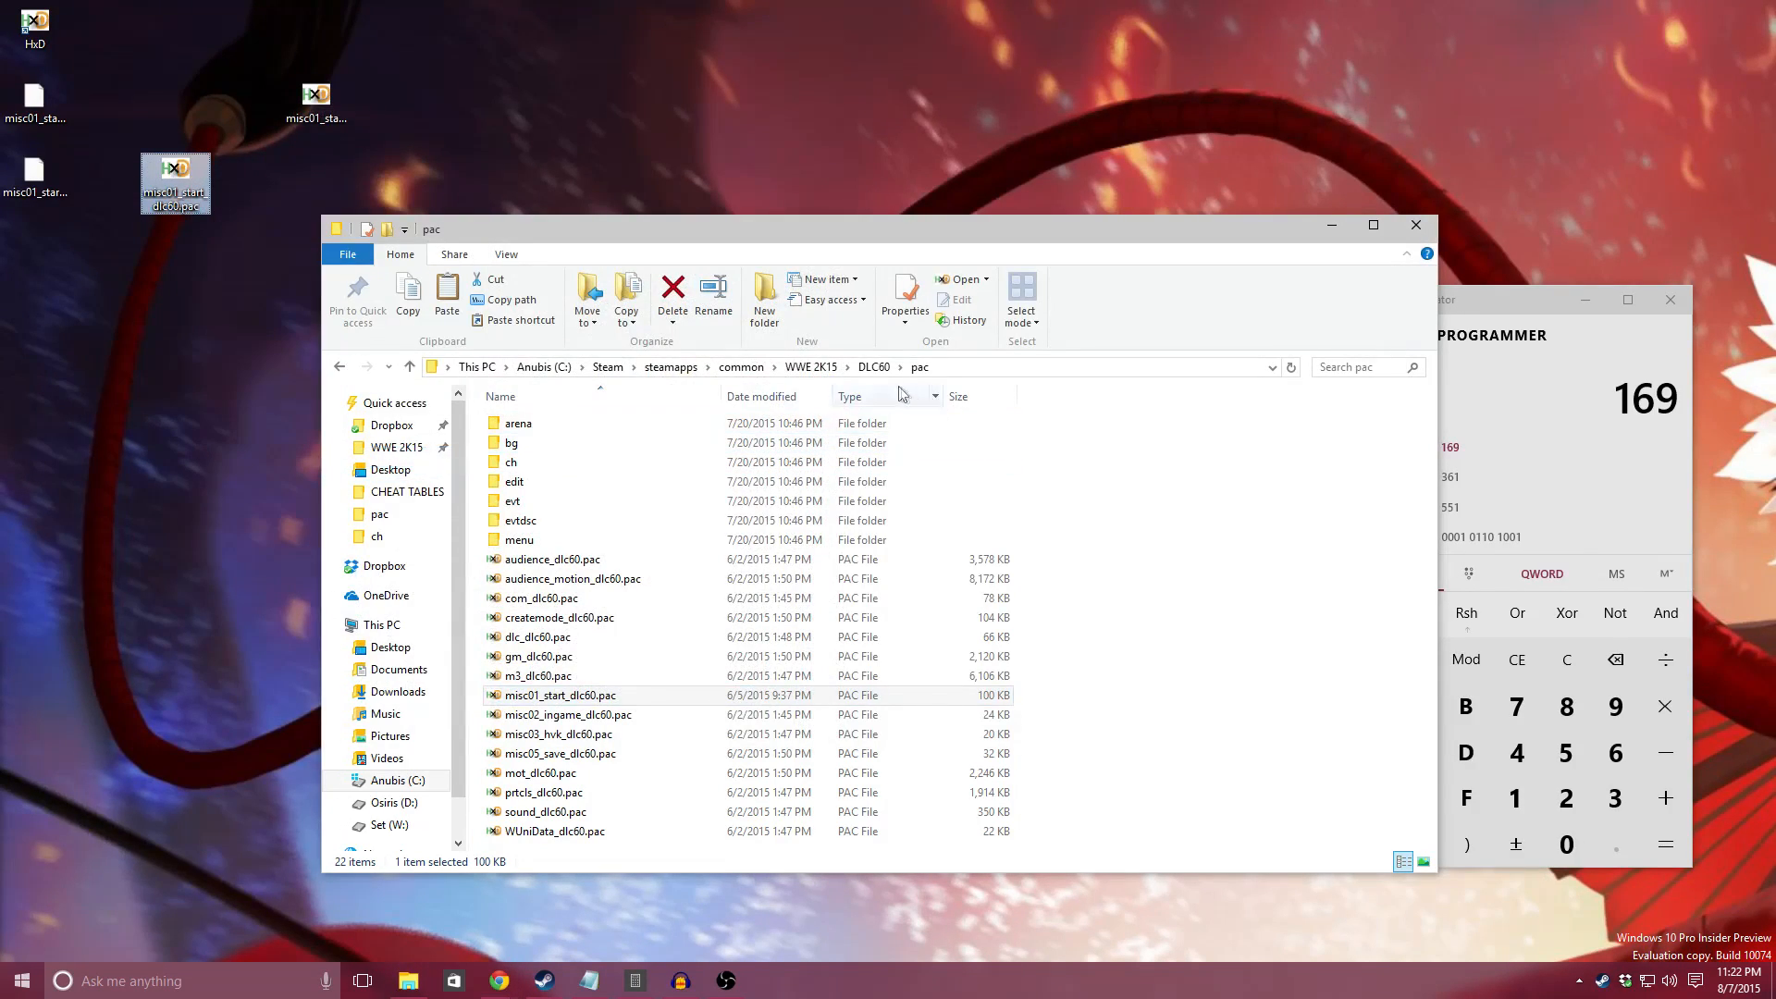
pyautogui.rightClick(1122, 535)
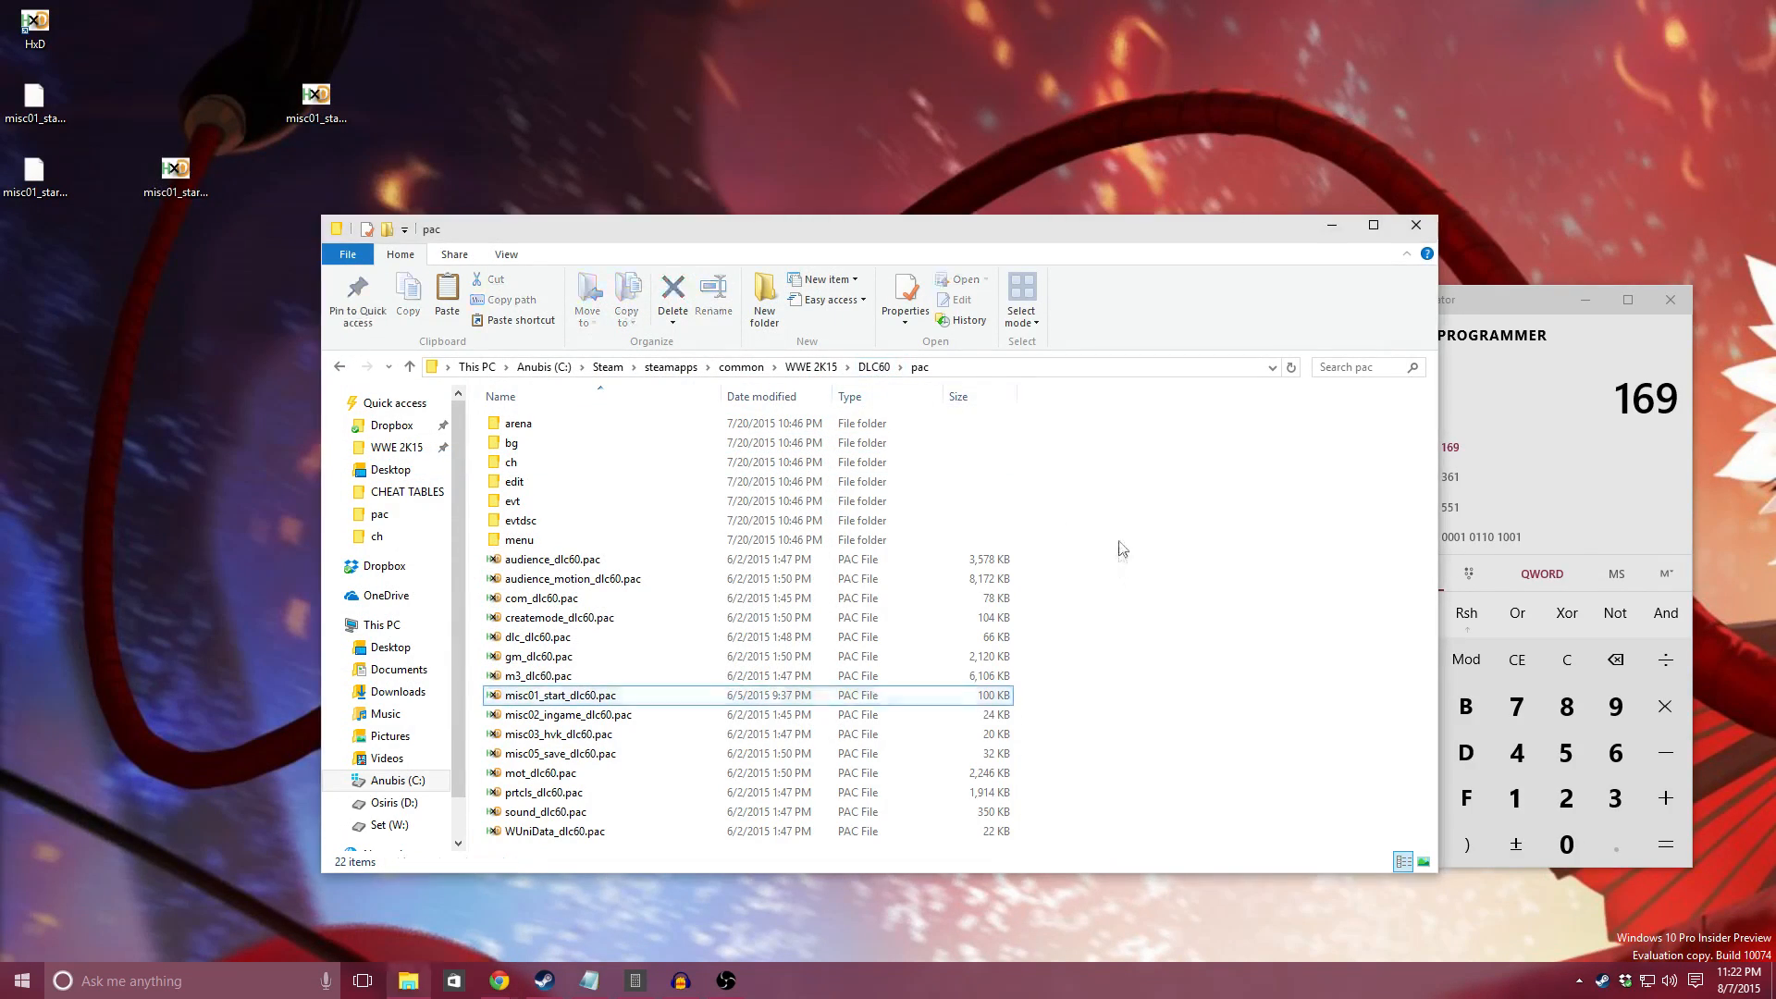
pyautogui.click(1163, 659)
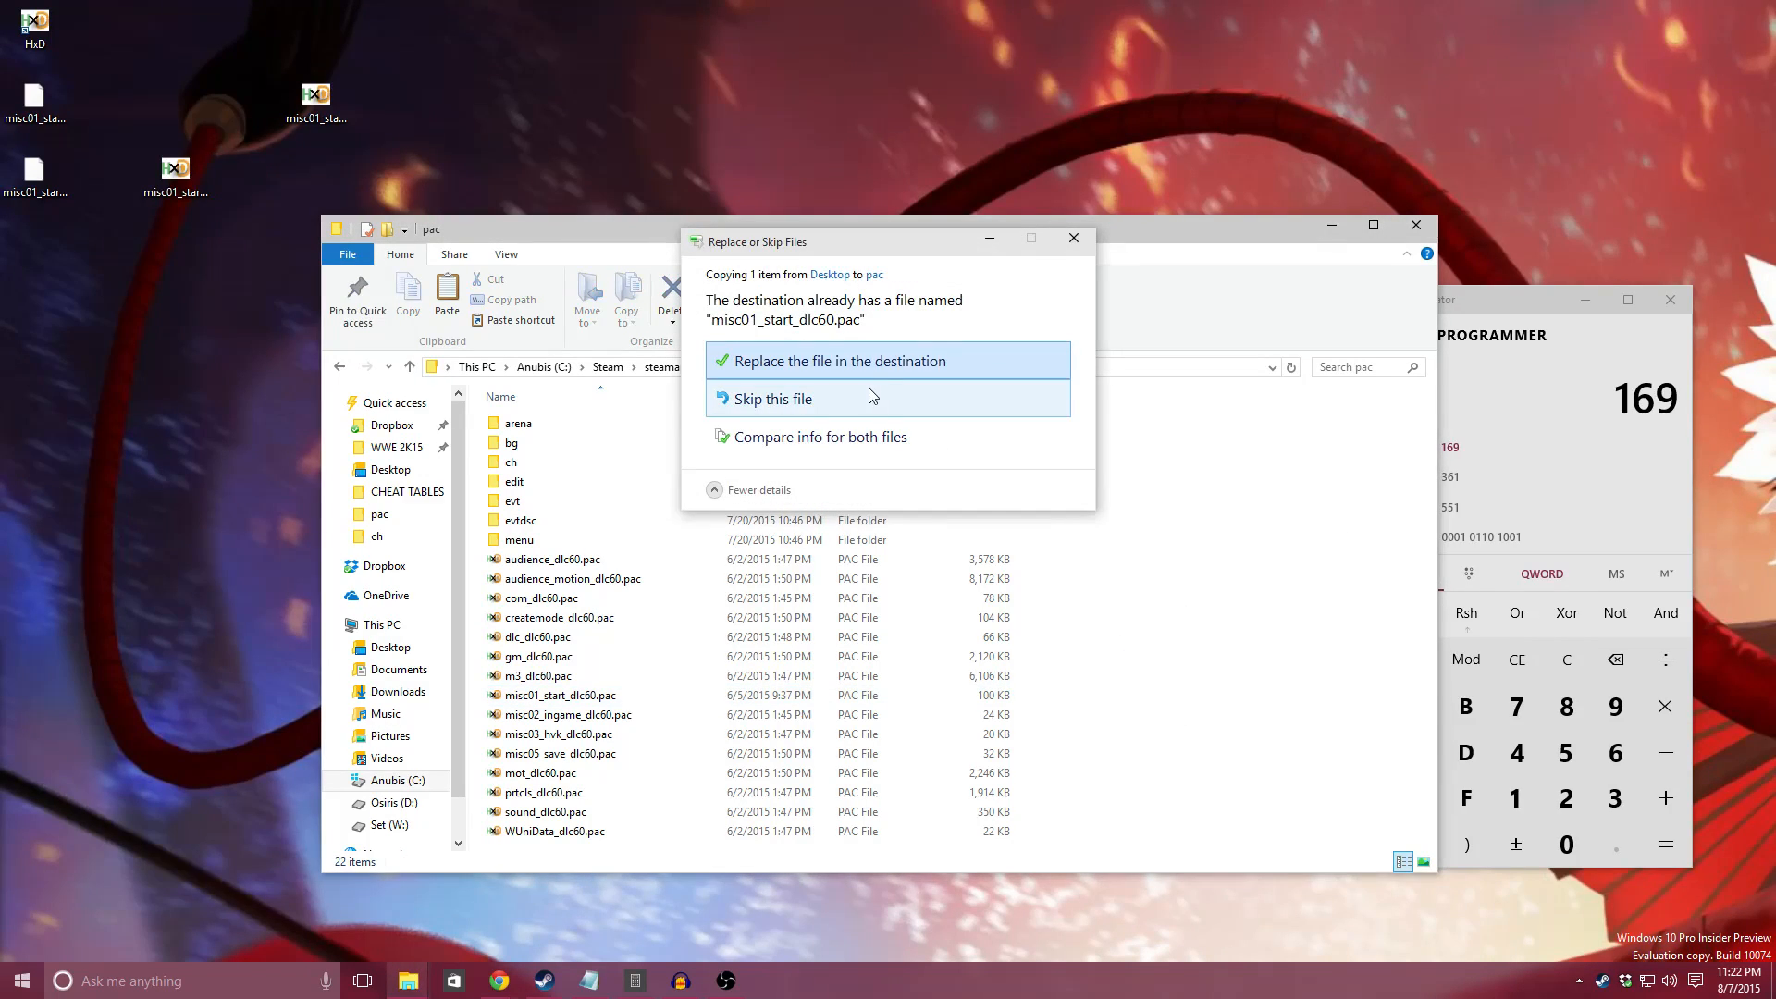
pyautogui.click(983, 357)
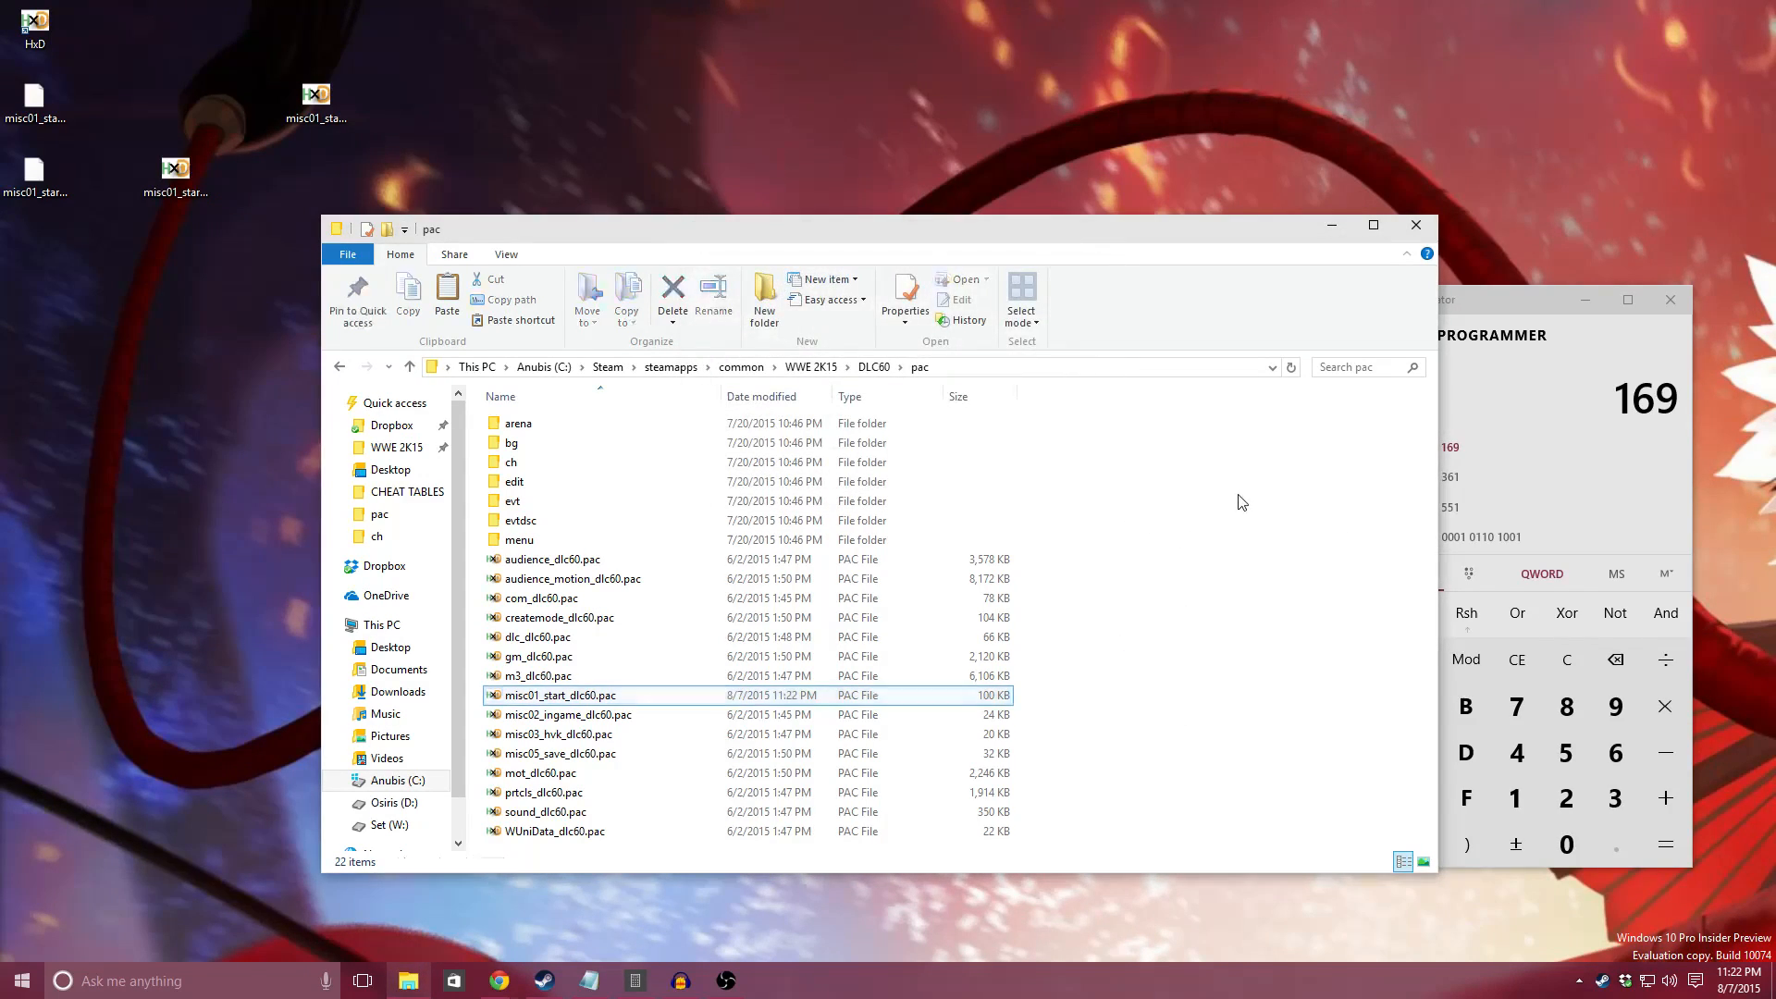
pyautogui.click(1416, 225)
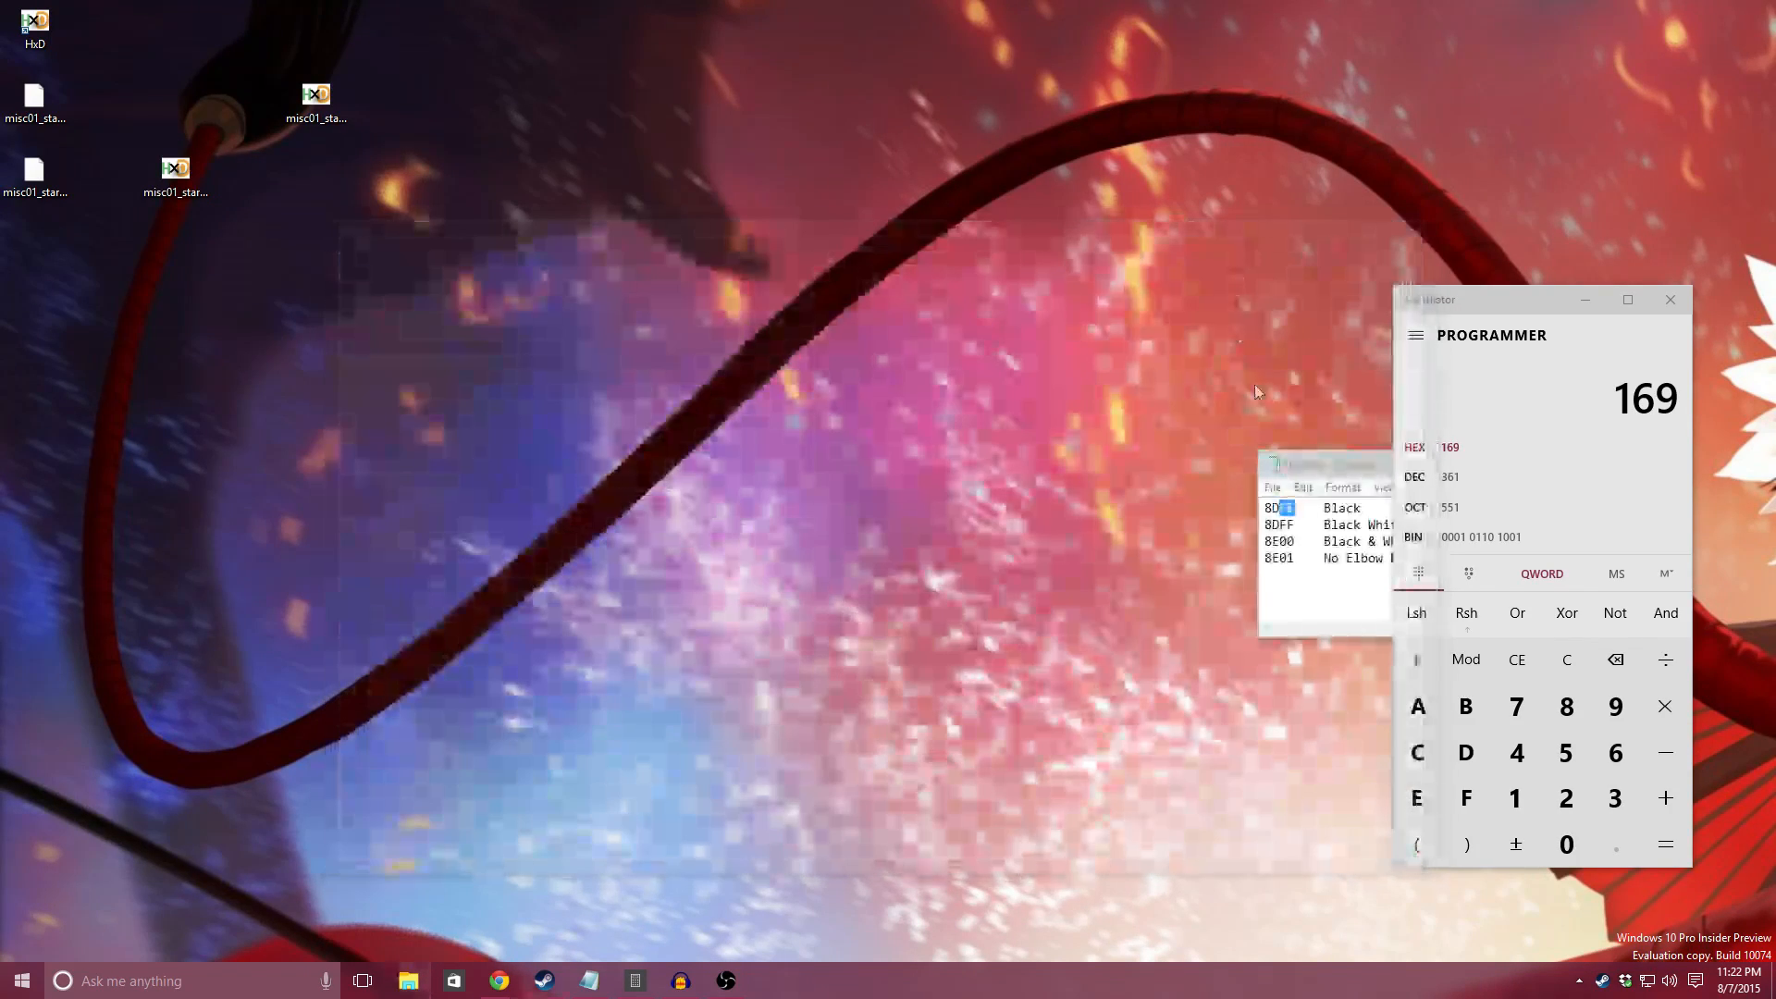
# Step: Launch WWE 2K15 through Steam and select Bill Goldberg as the first wrestler of a normal One on One match
pyautogui.rightClick(1602, 981)
pyautogui.click(1645, 655)
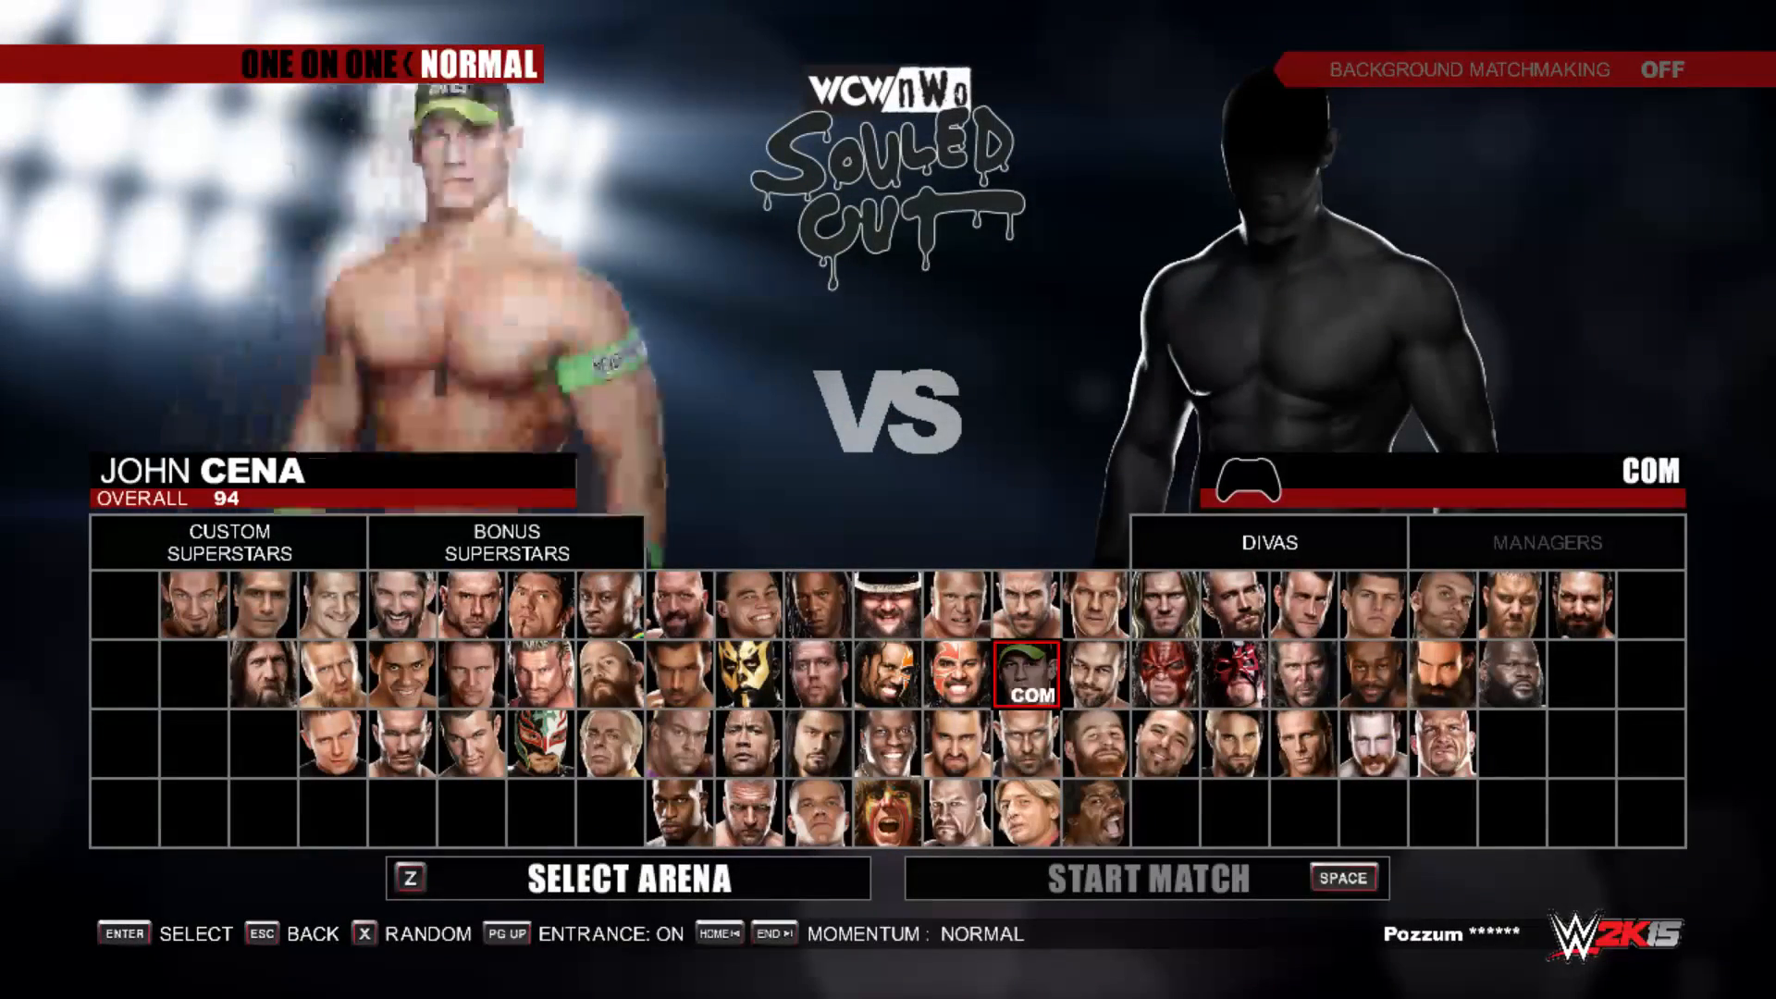
pyautogui.press('Right')
pyautogui.press('Right')
pyautogui.press('Up')
pyautogui.press('Up')
pyautogui.press('Return')
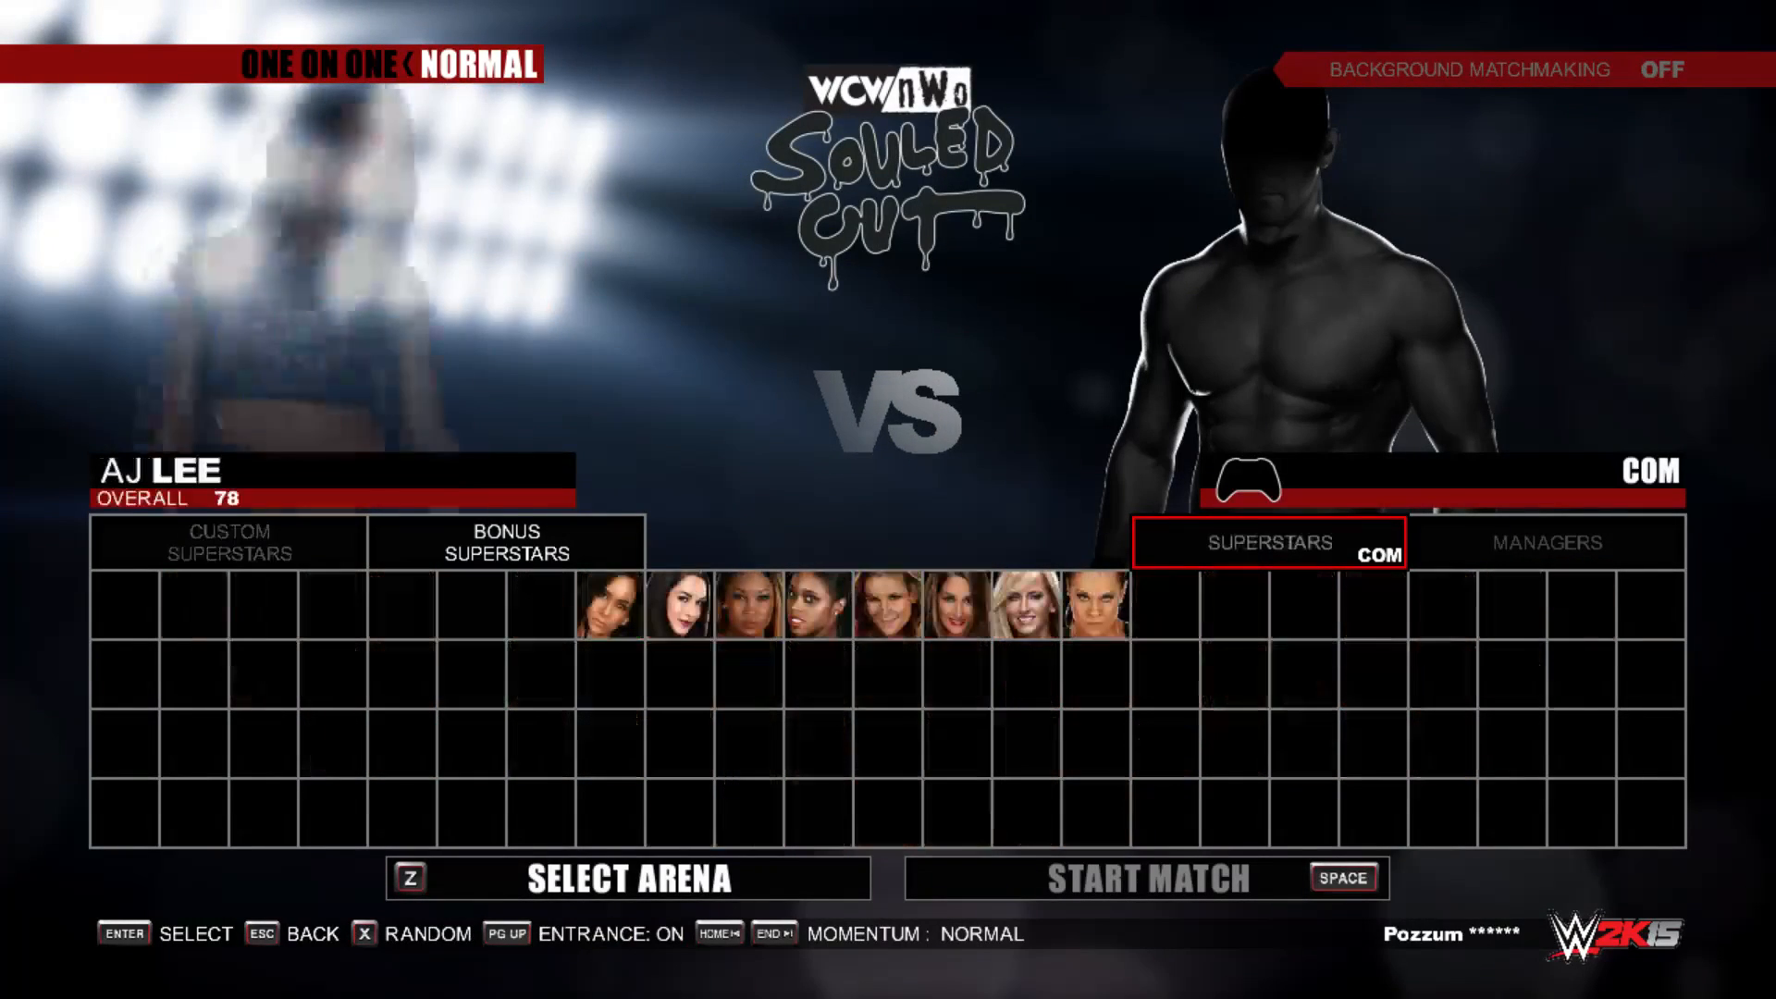
pyautogui.press('x')
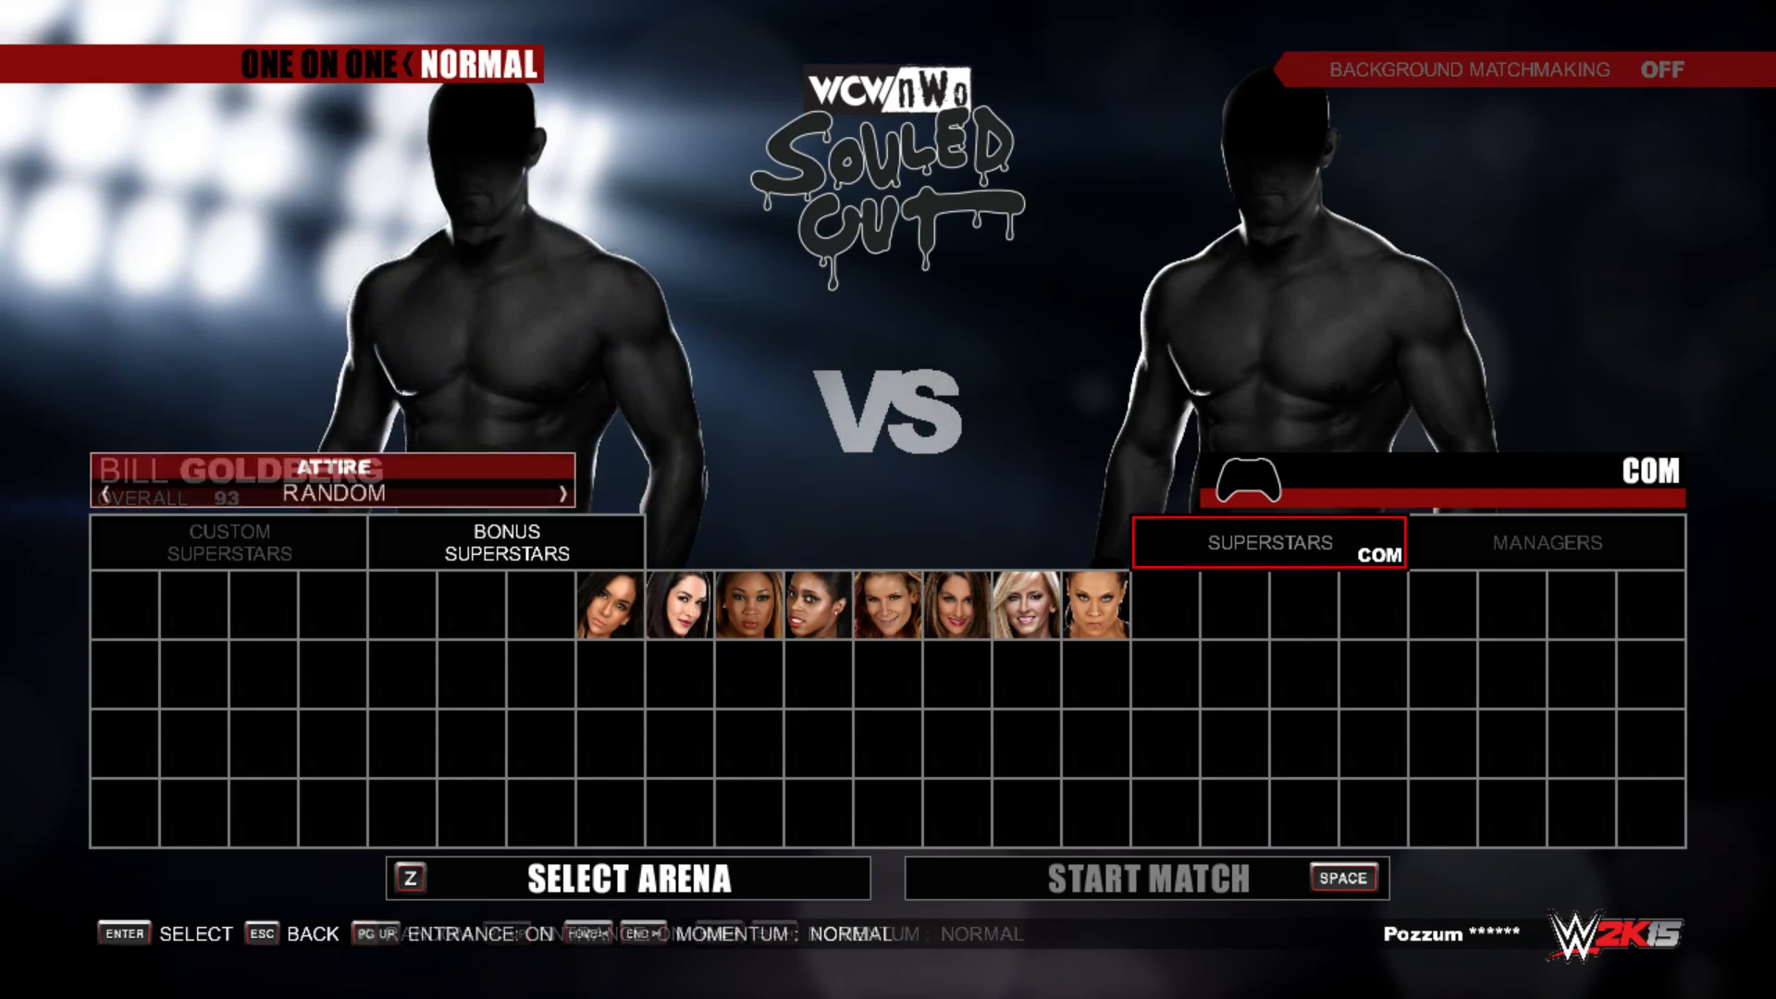
# Step: Look through Goldberg's attire choices, from Black and Black White Trim up to No Elbow pads and back
pyautogui.press('Right')
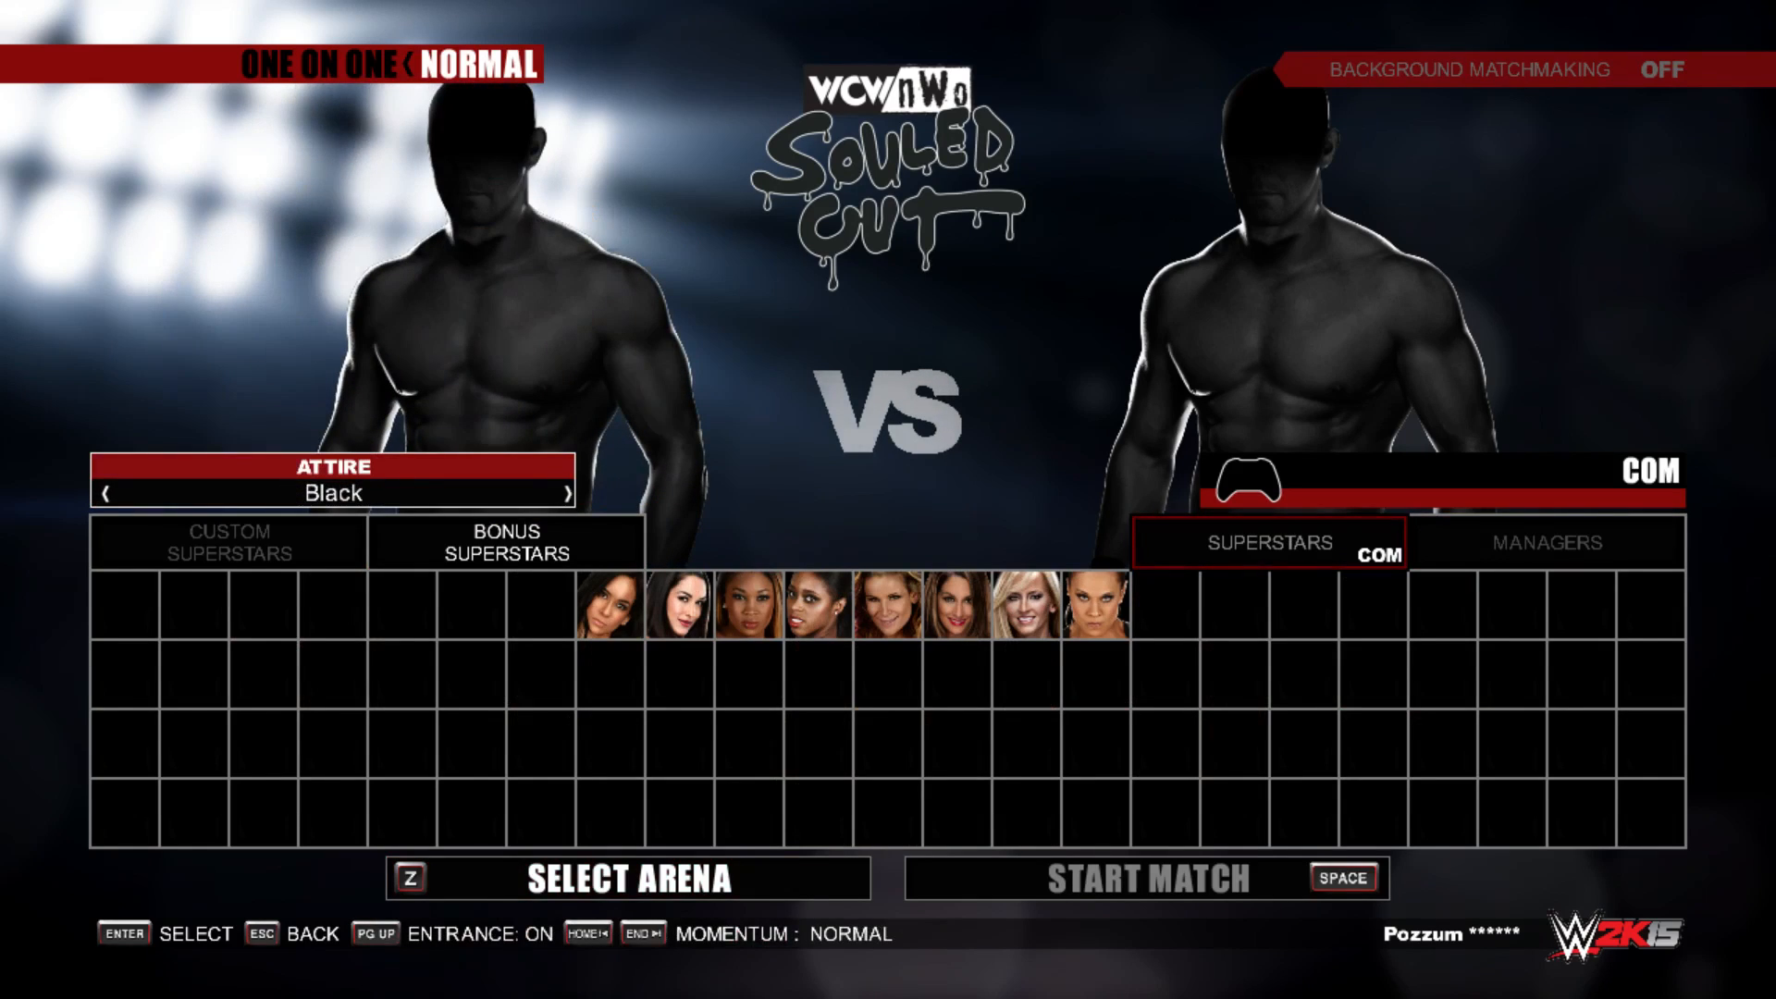
pyautogui.press('Right')
pyautogui.press('Left')
pyautogui.press('Right')
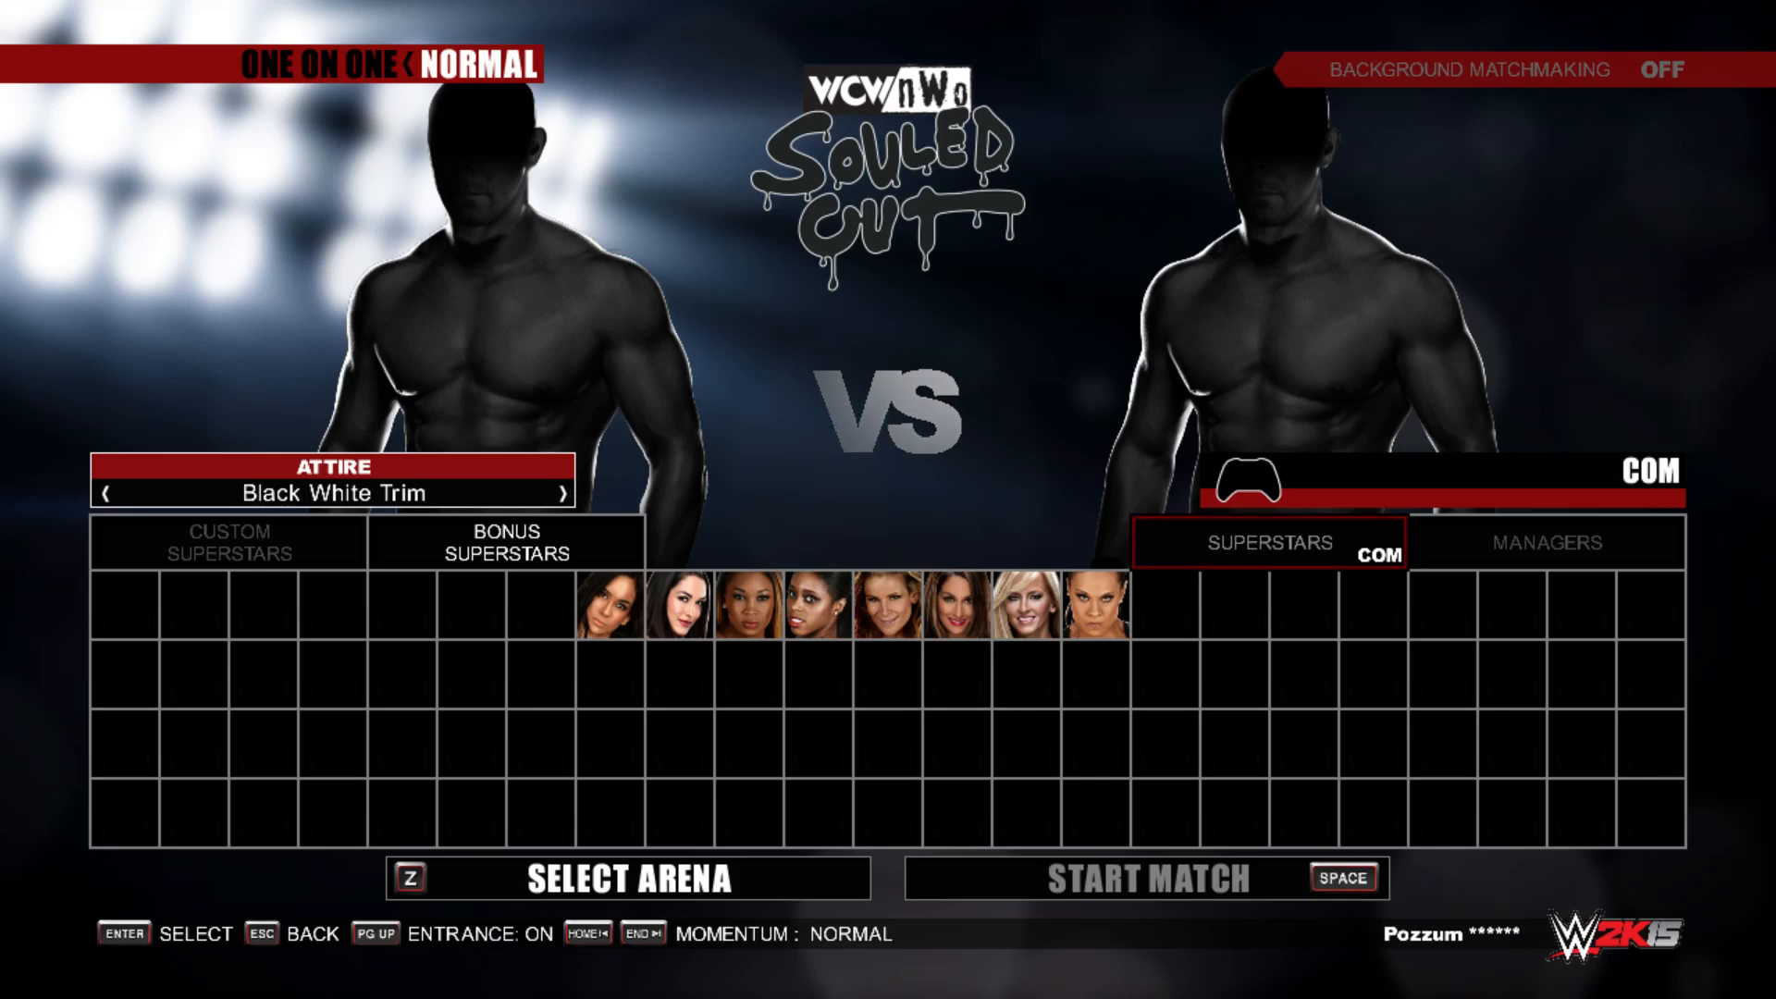
pyautogui.press('Right')
pyautogui.press('Right')
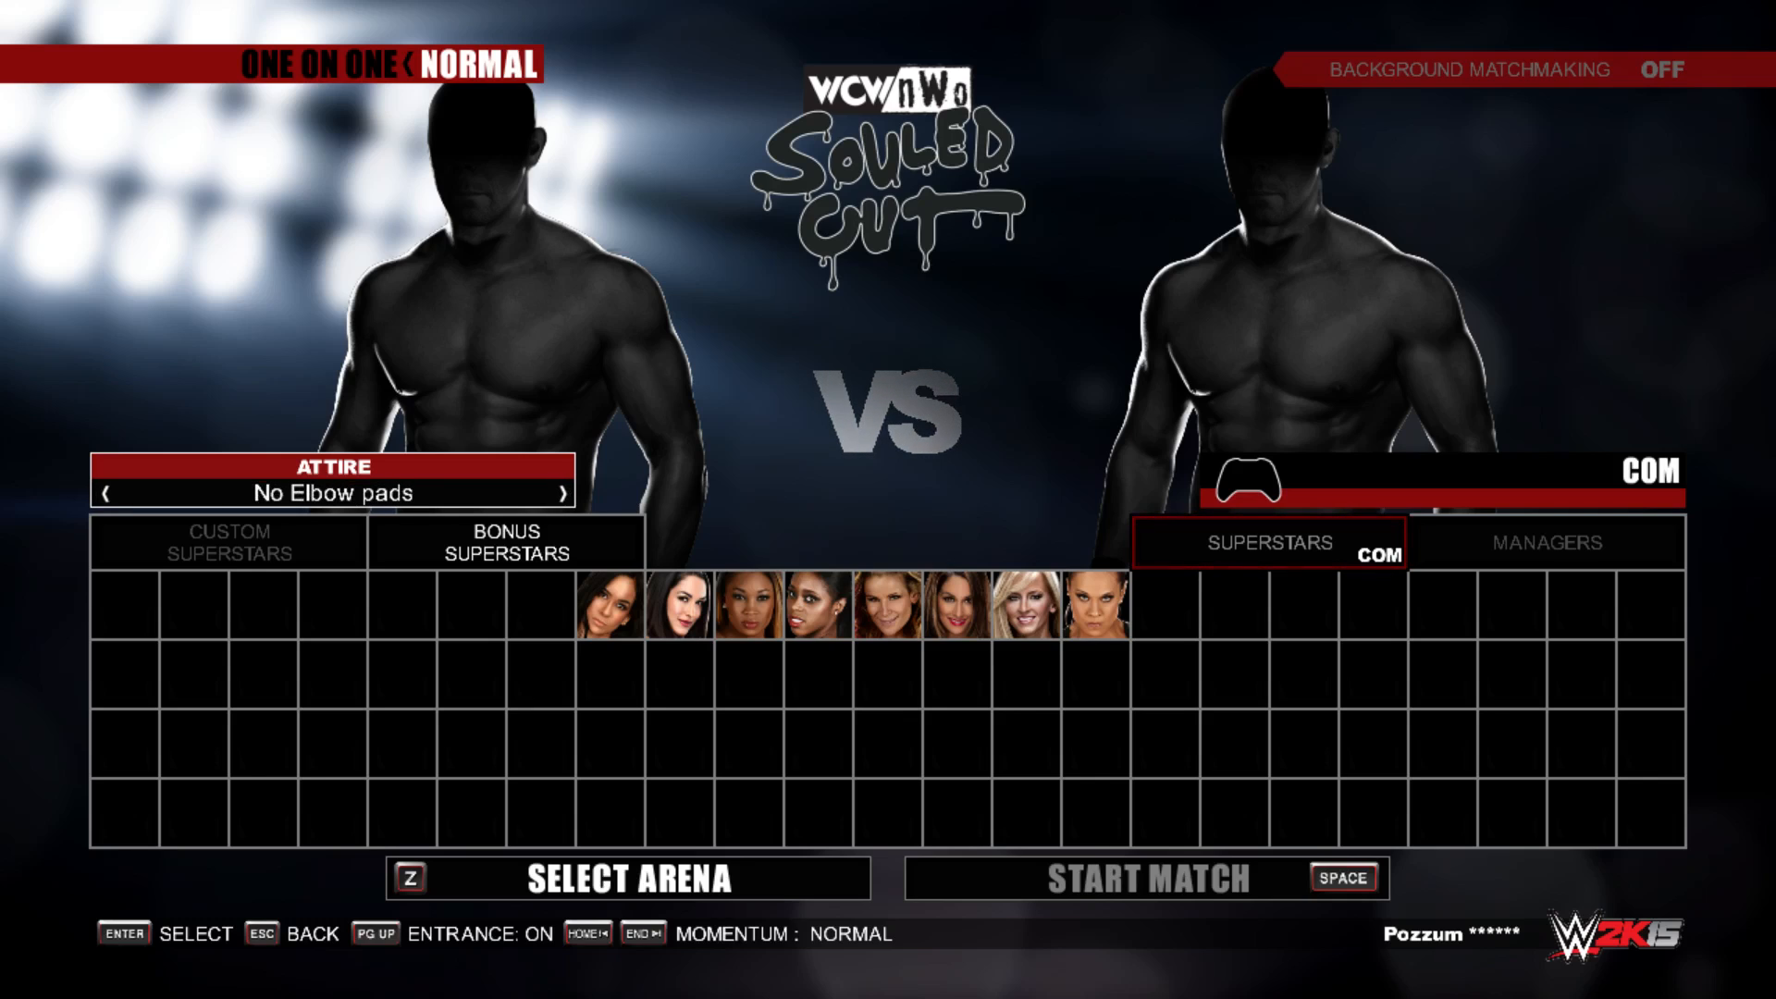
pyautogui.press('Left')
pyautogui.press('Left')
pyautogui.press('Left')
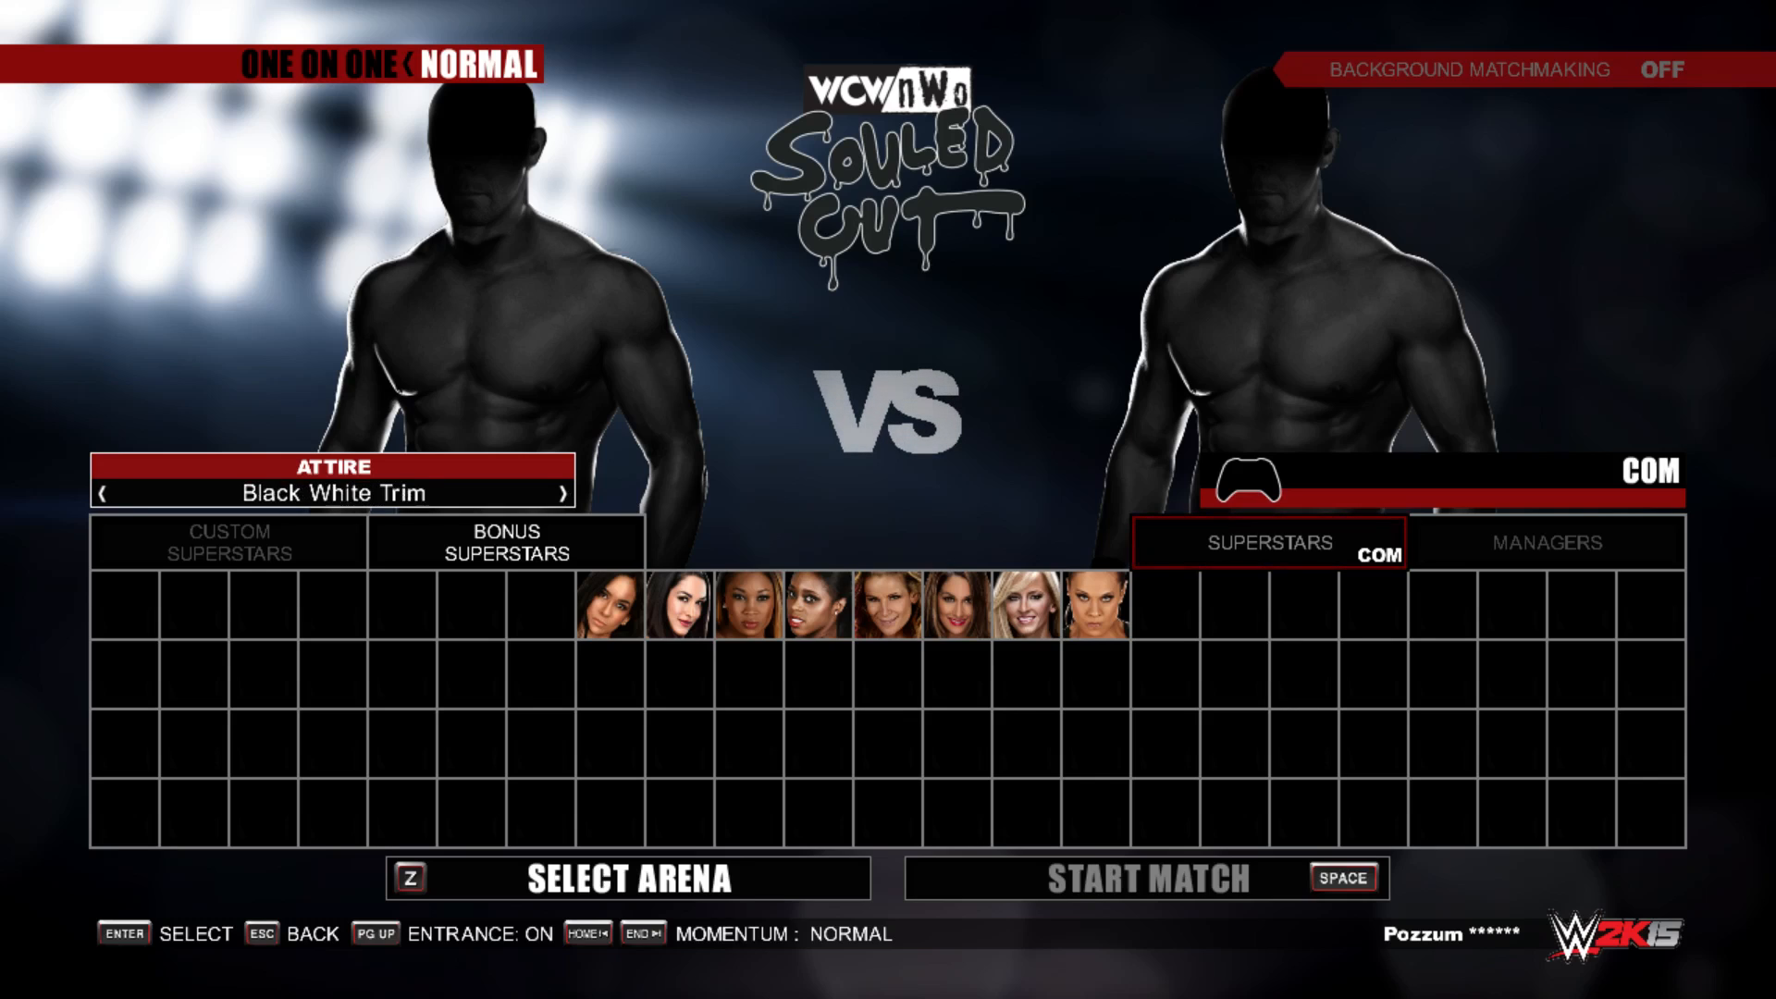
pyautogui.press('Left')
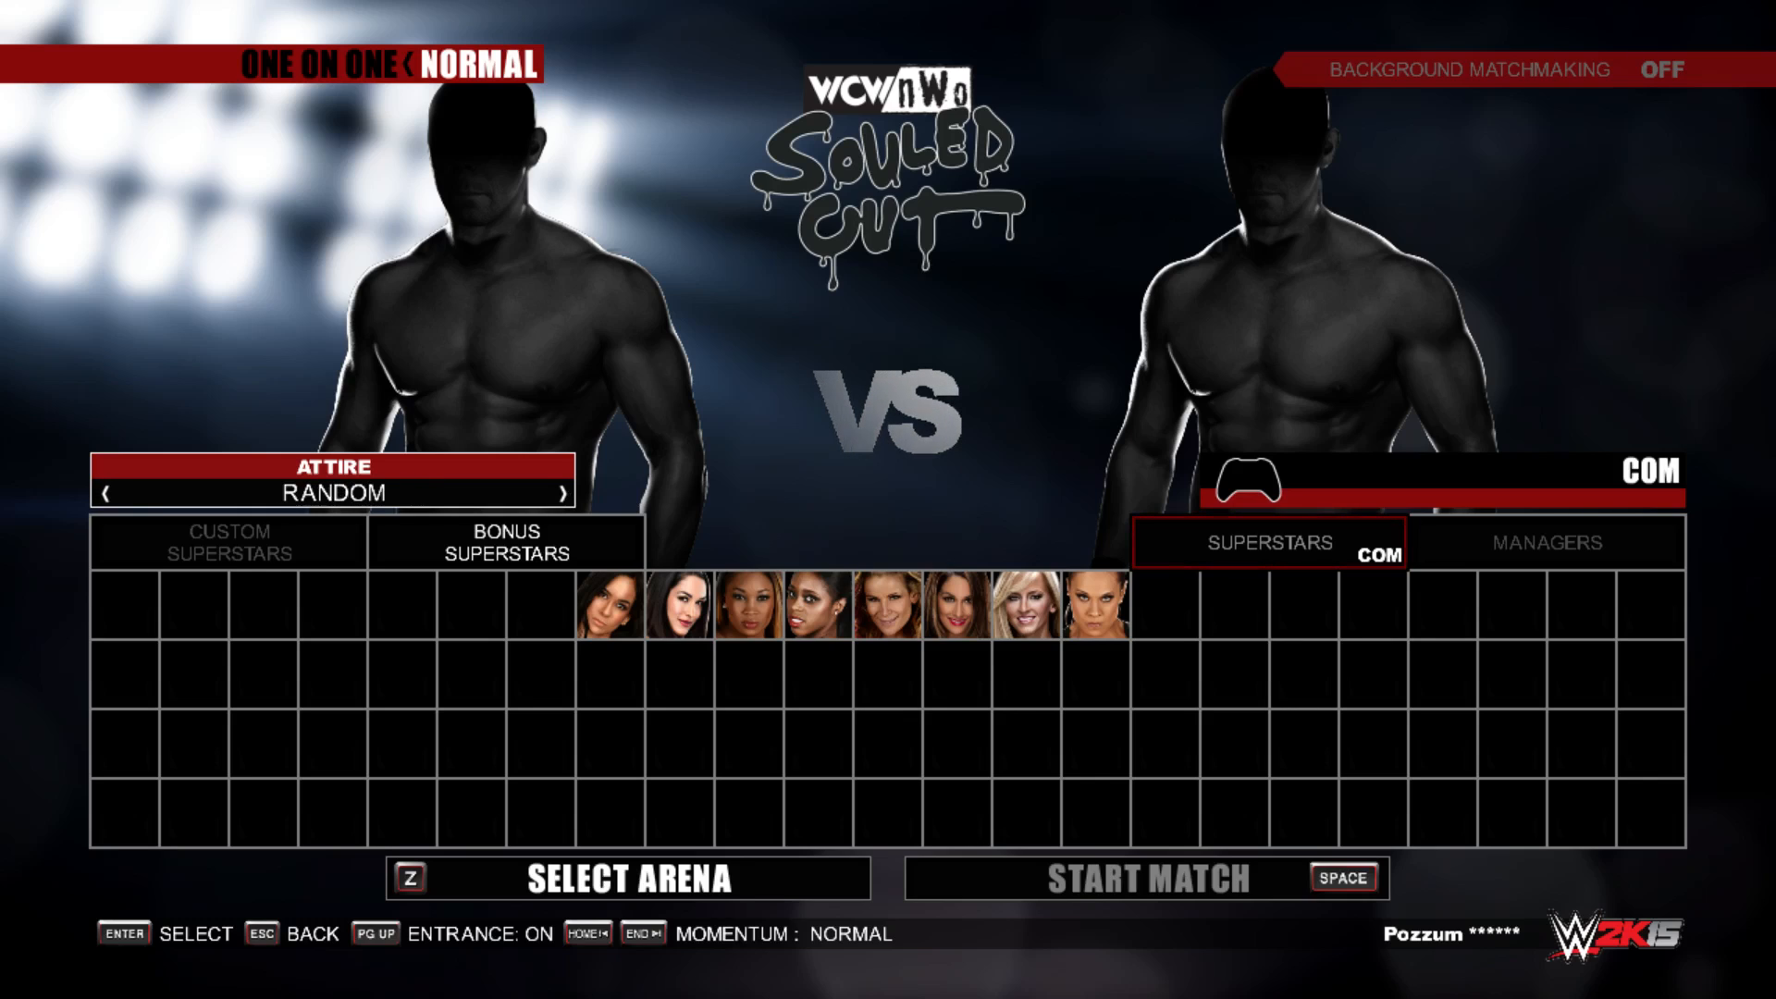
pyautogui.press('Right')
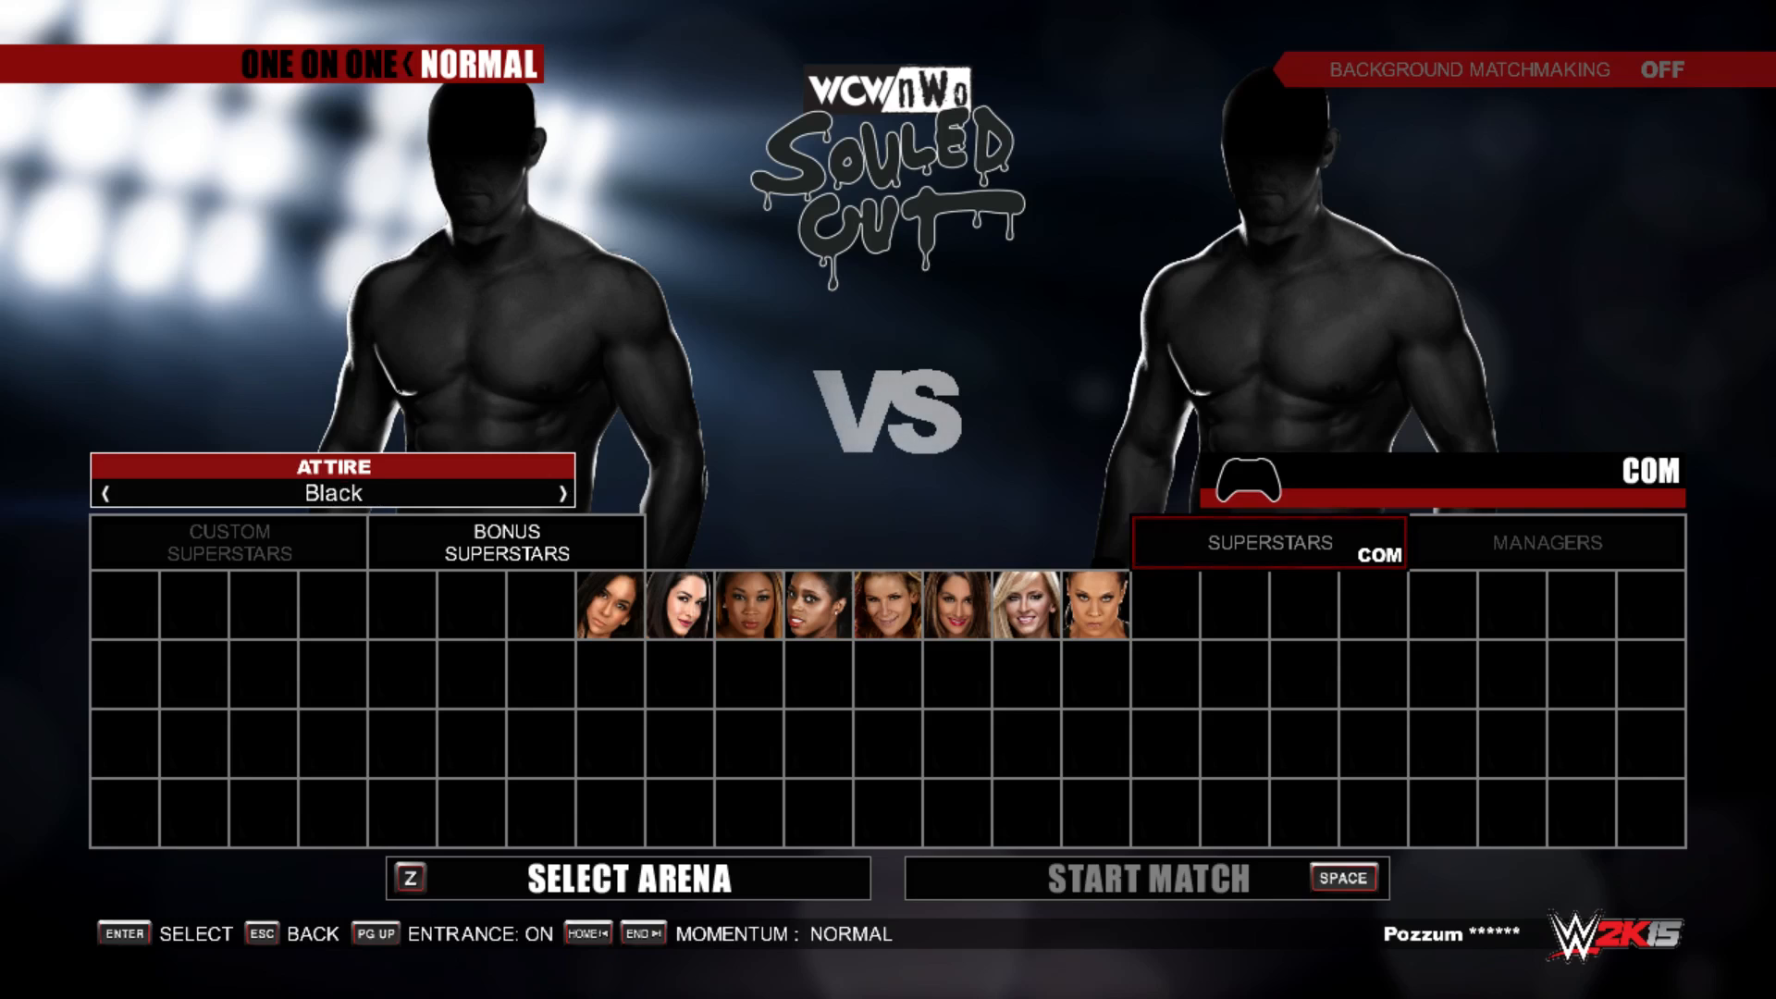
pyautogui.press('Left')
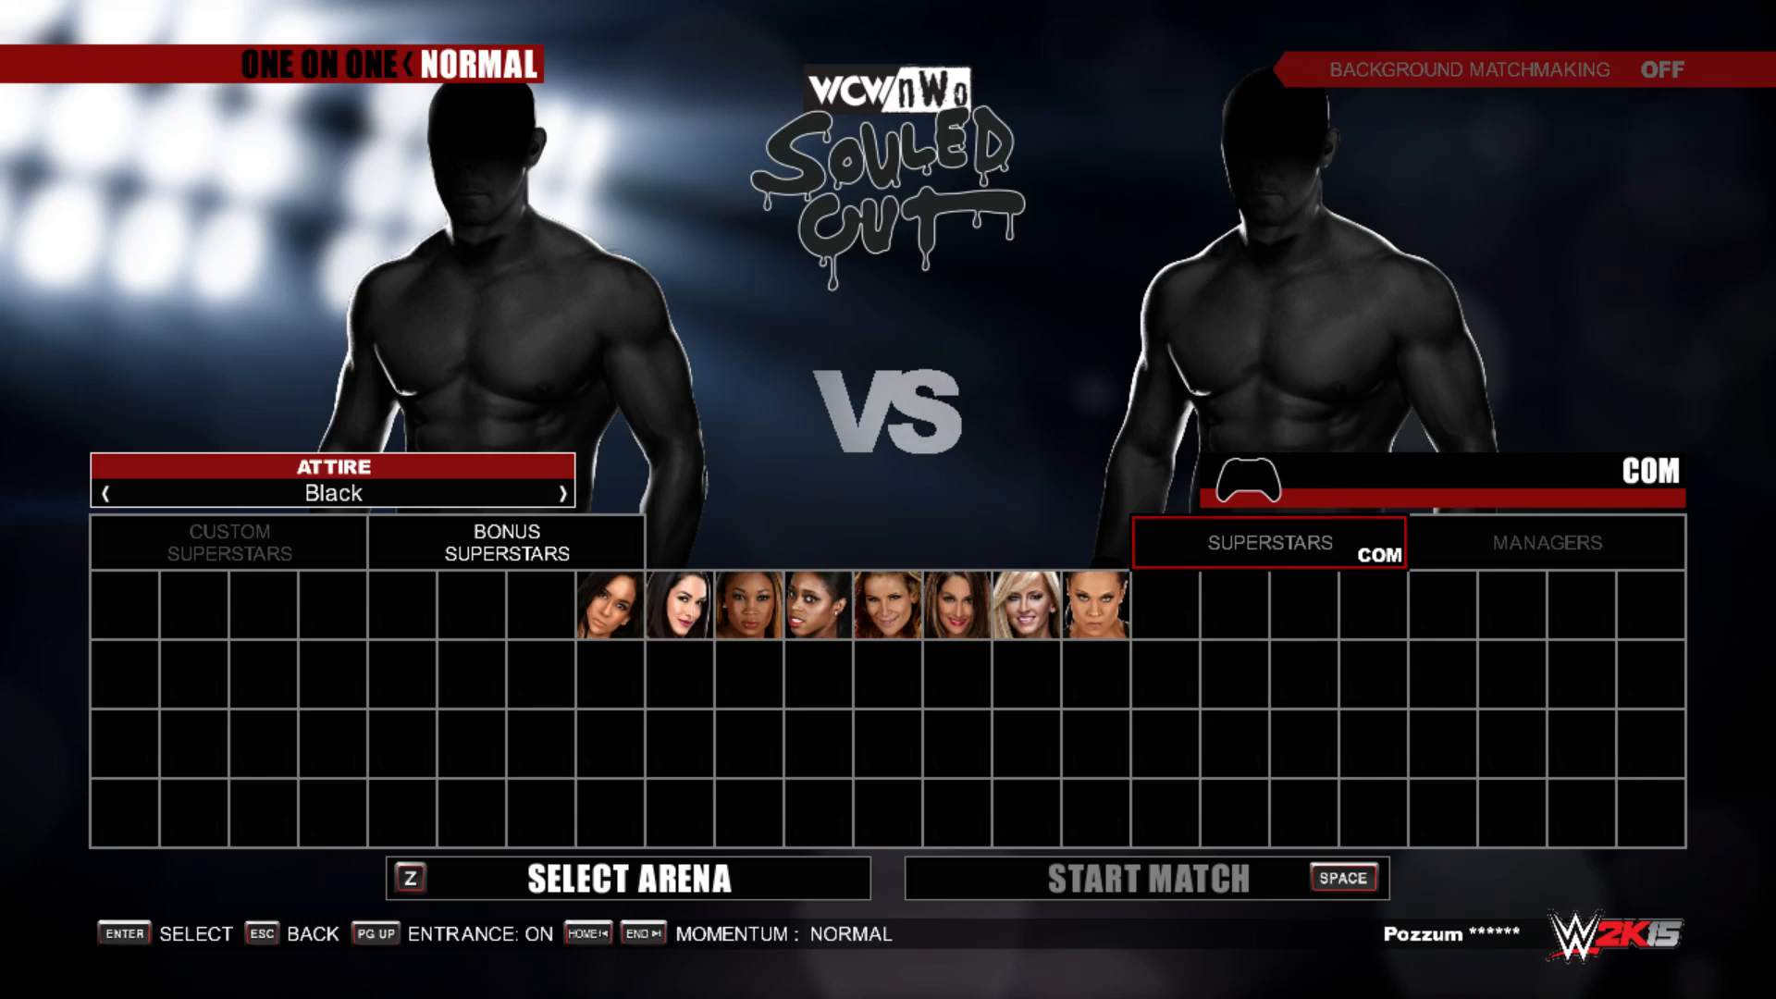
# Step: Choose the No Elbow pads attire for Bill Goldberg
pyautogui.press('Right')
pyautogui.press('Right')
pyautogui.press('Right')
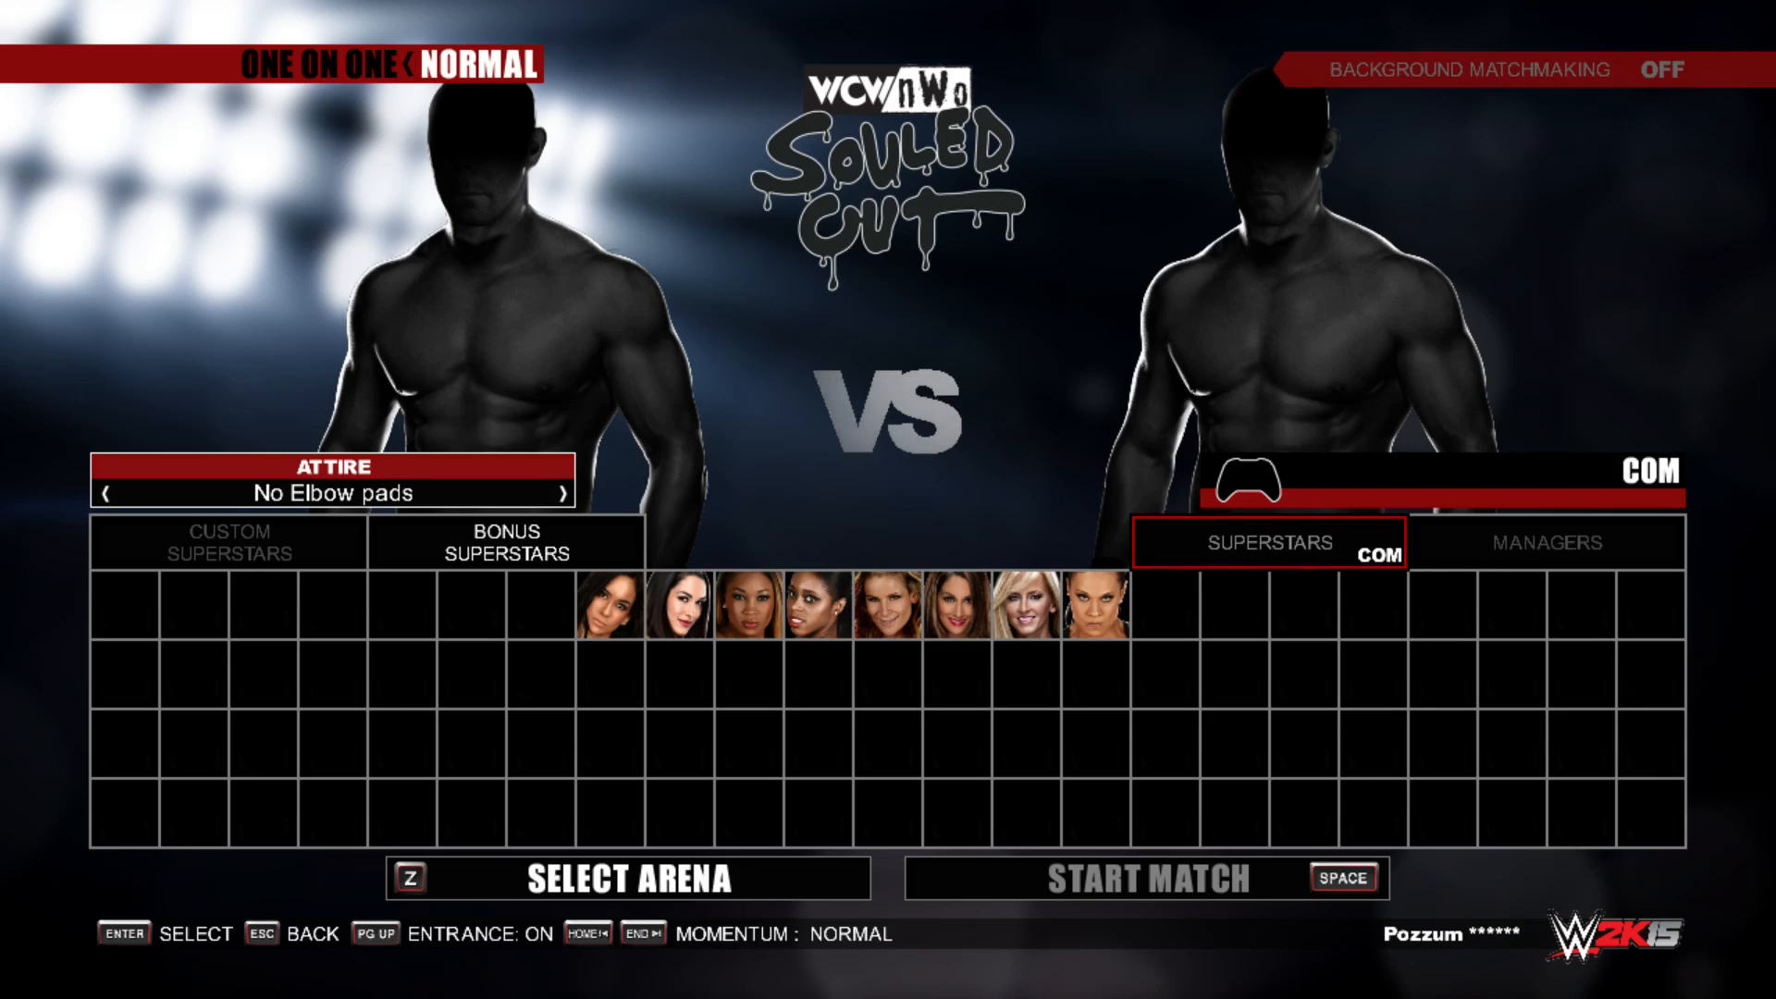
pyautogui.press('Return')
pyautogui.press('Return')
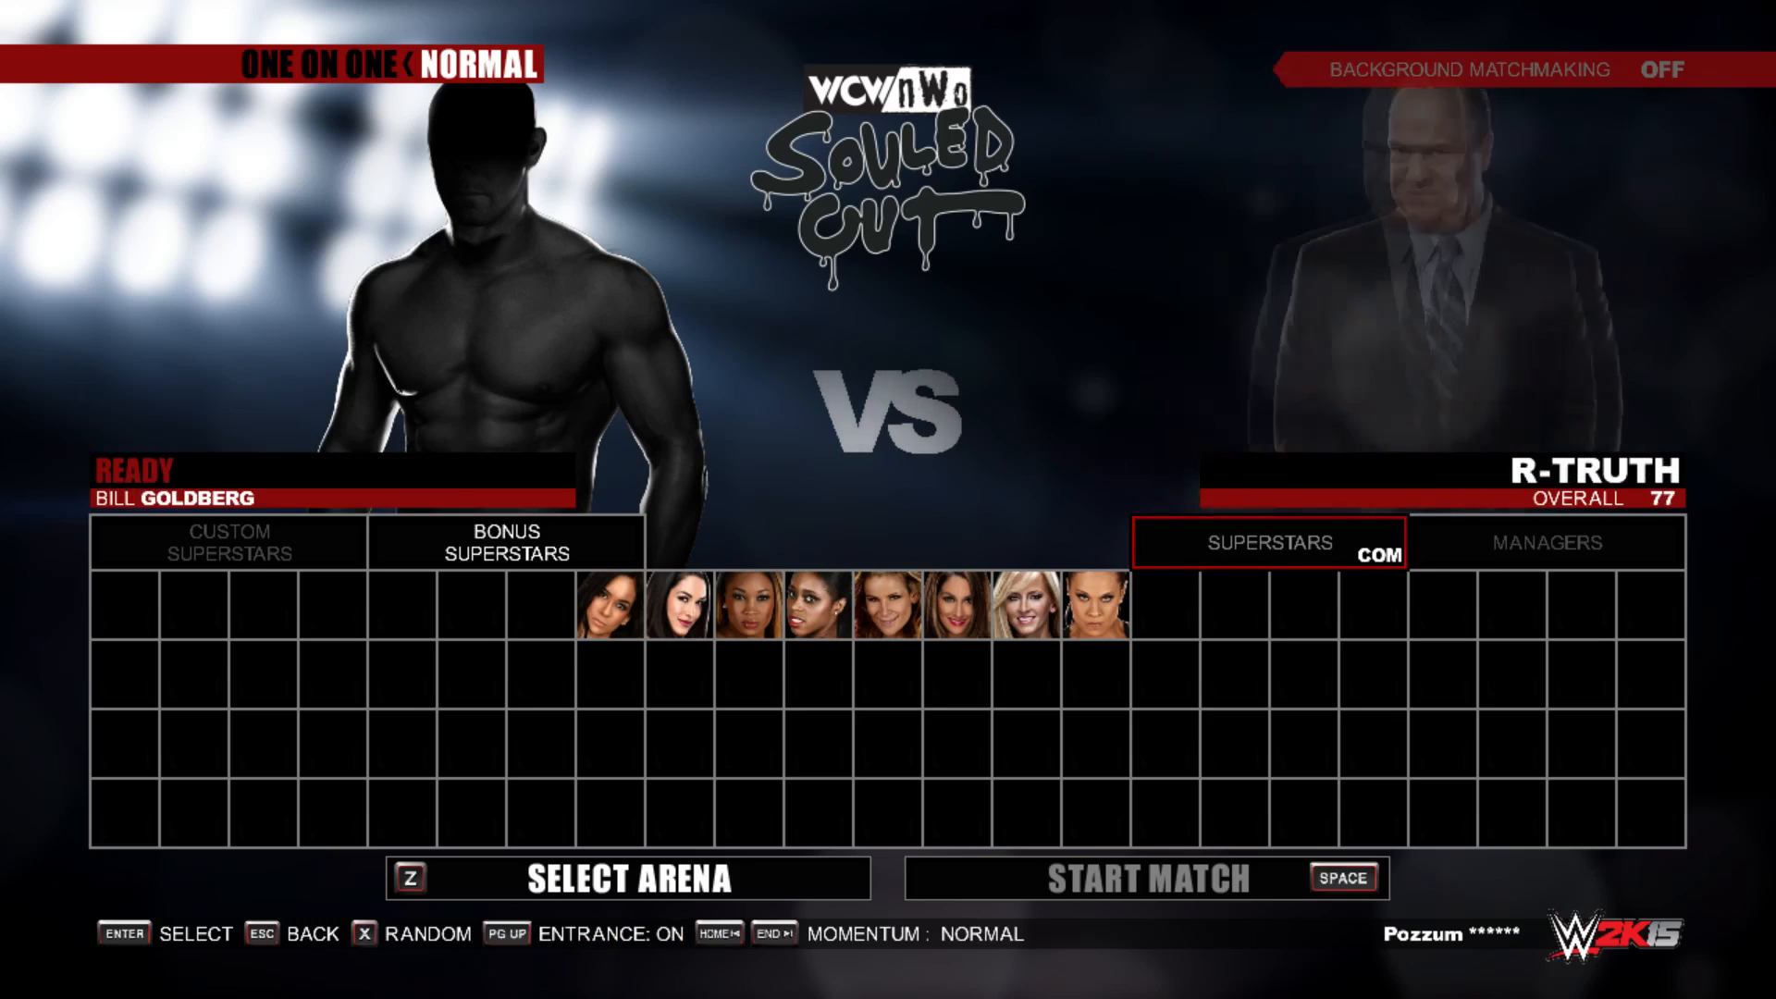
# Step: Pick Randy Orton in the WRESTLEMANIA attire as the opponent and start the match
pyautogui.press('Return')
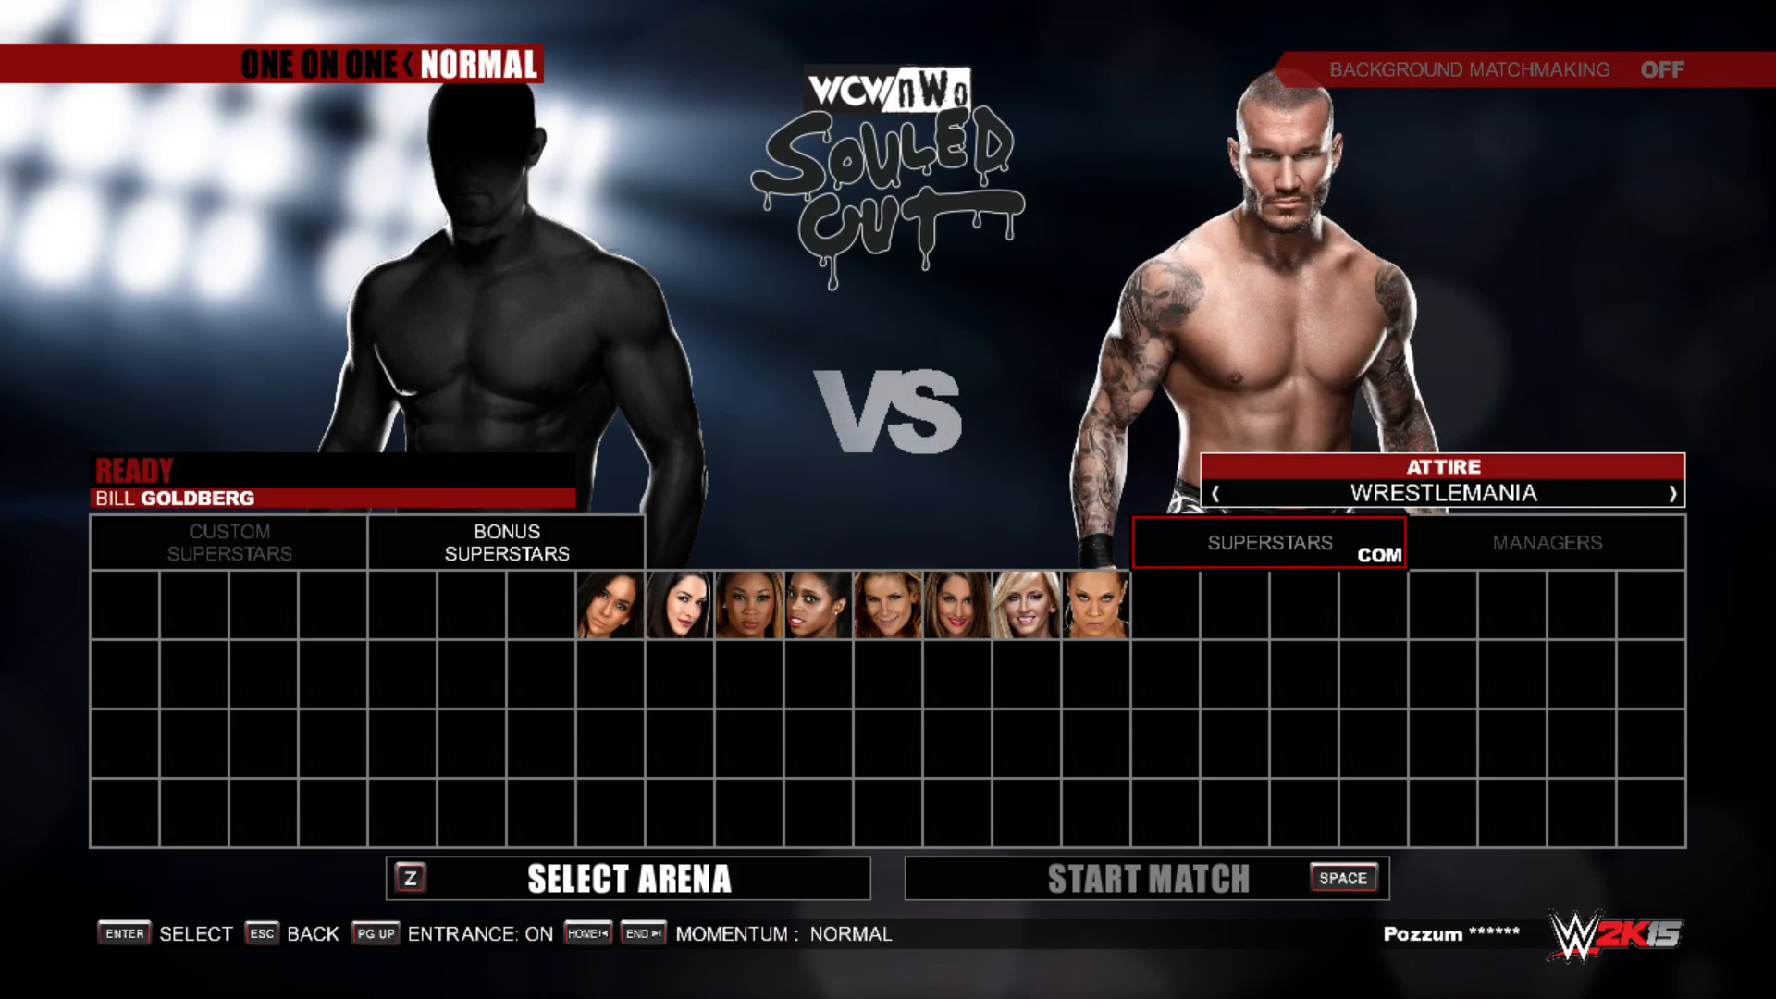
pyautogui.press('Return')
pyautogui.press('Return')
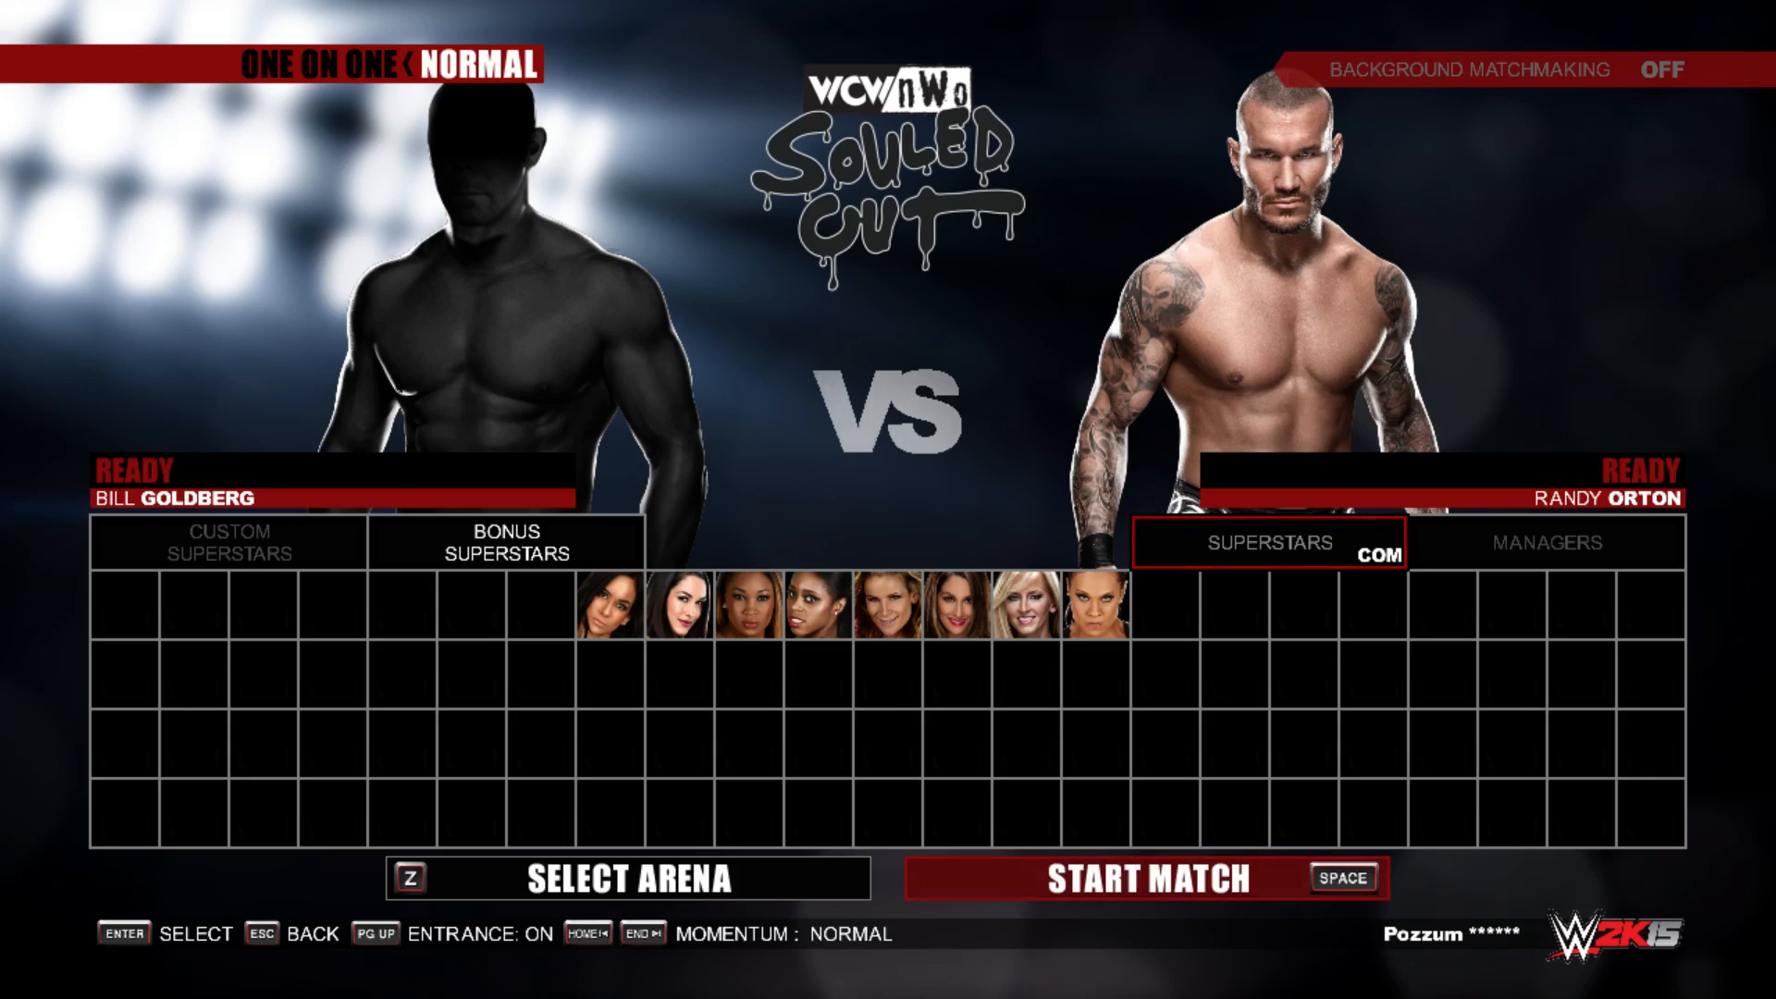
pyautogui.press('space')
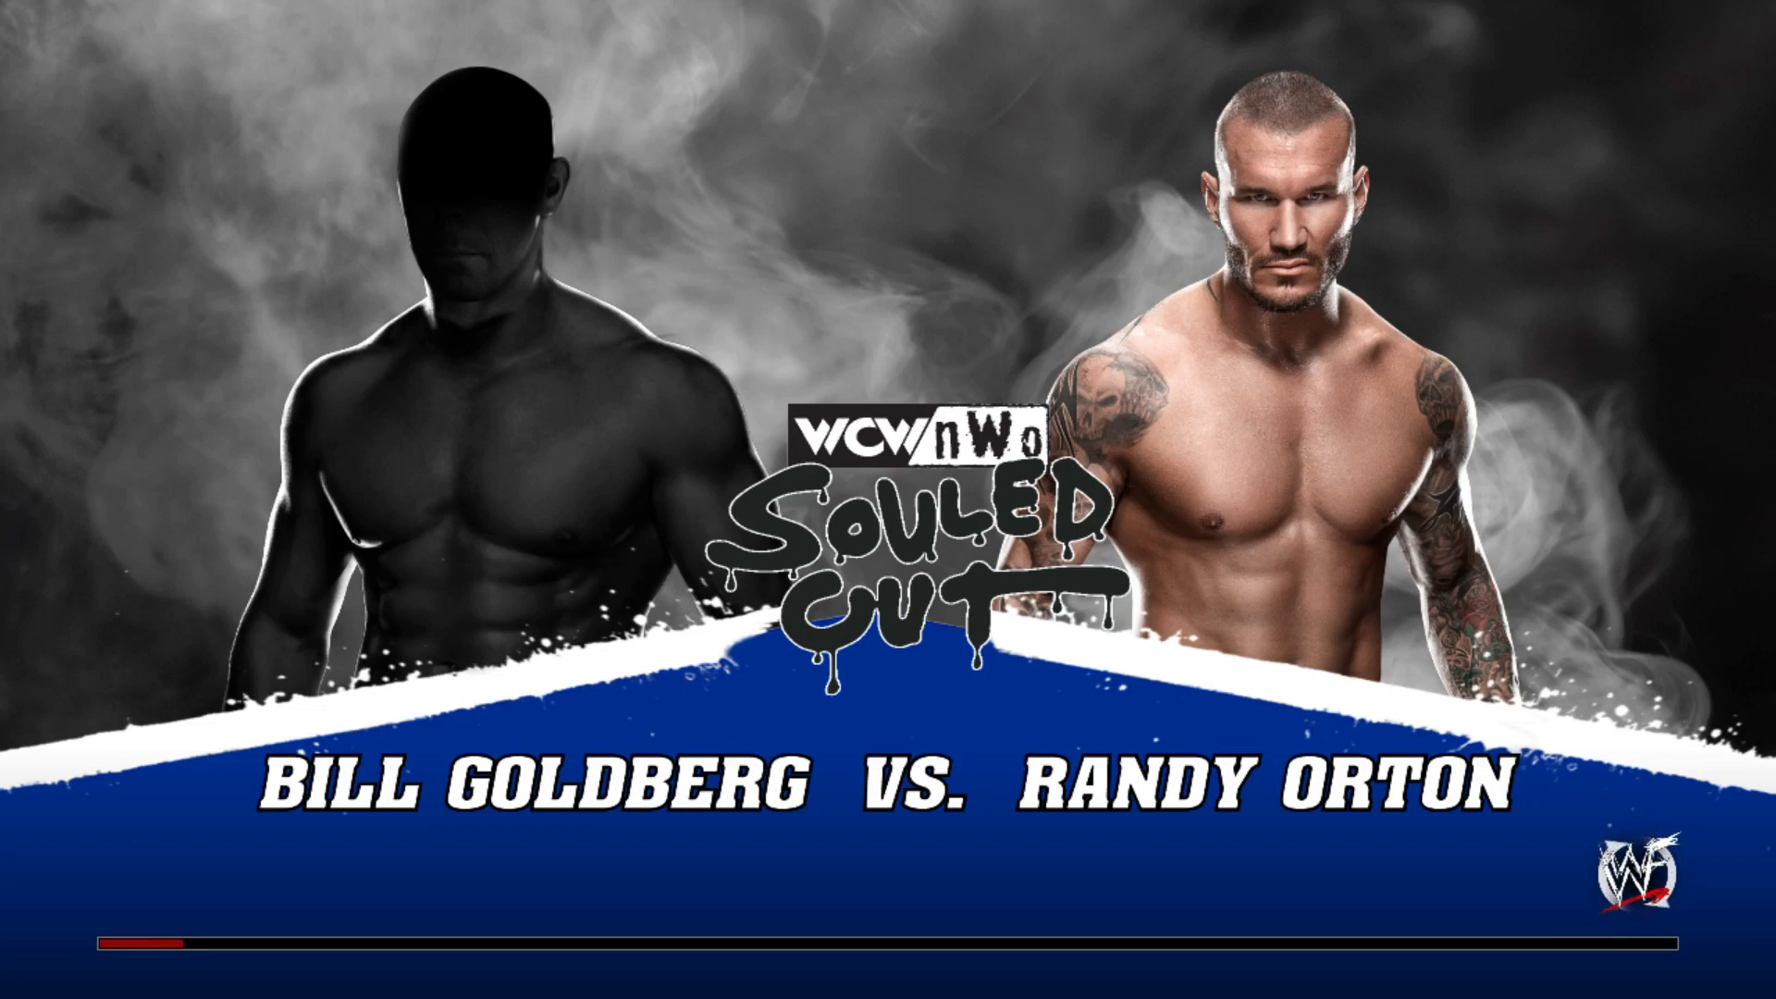